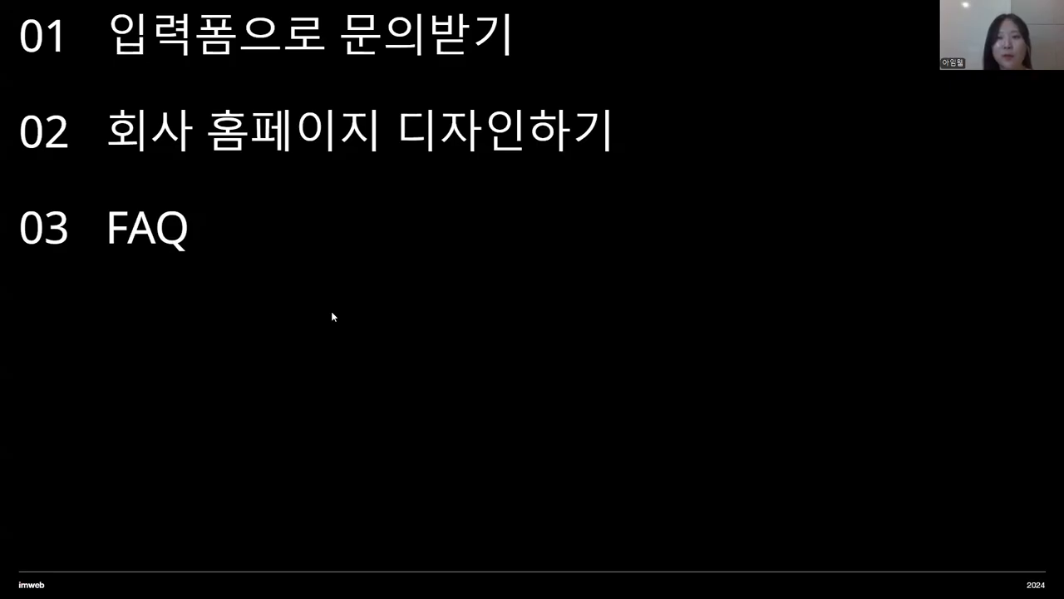
# Go through the slides on receiving inquiries with an input form and leave the slideshow.
pyautogui.press('Right')
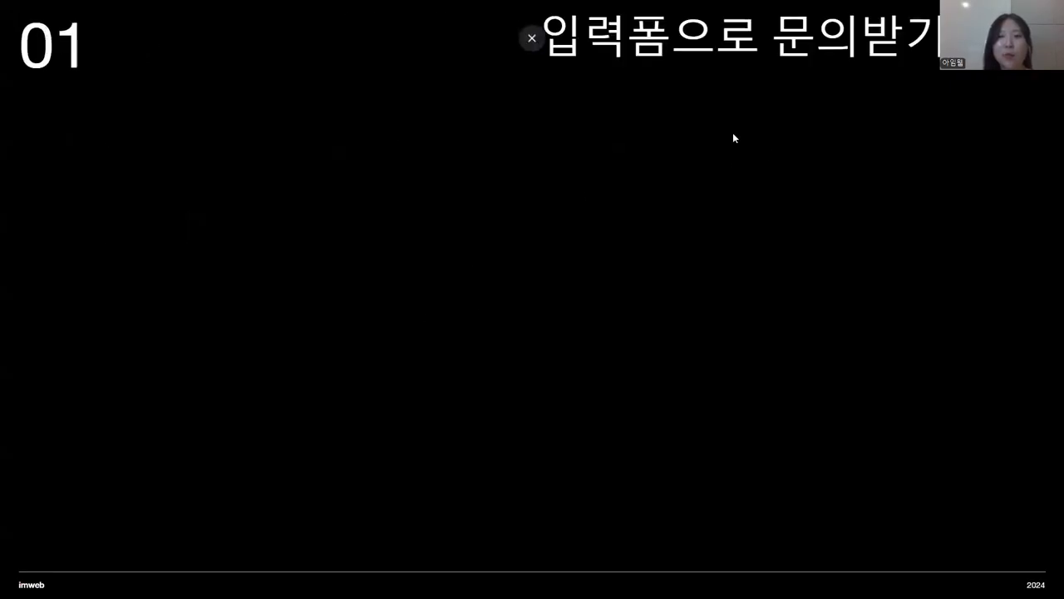
pyautogui.press('Right')
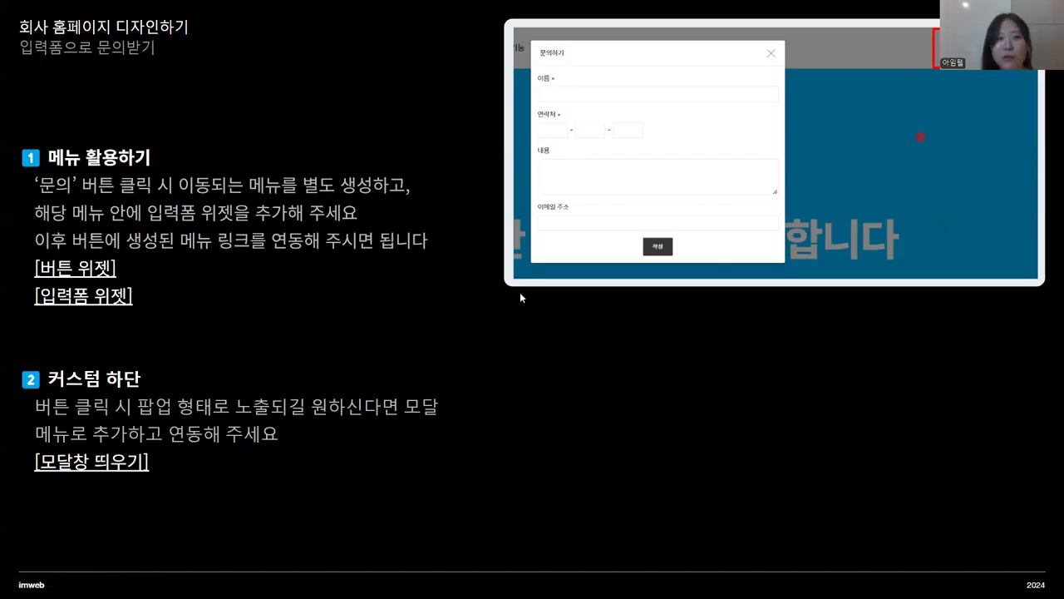
pyautogui.press('Right')
pyautogui.press('Left')
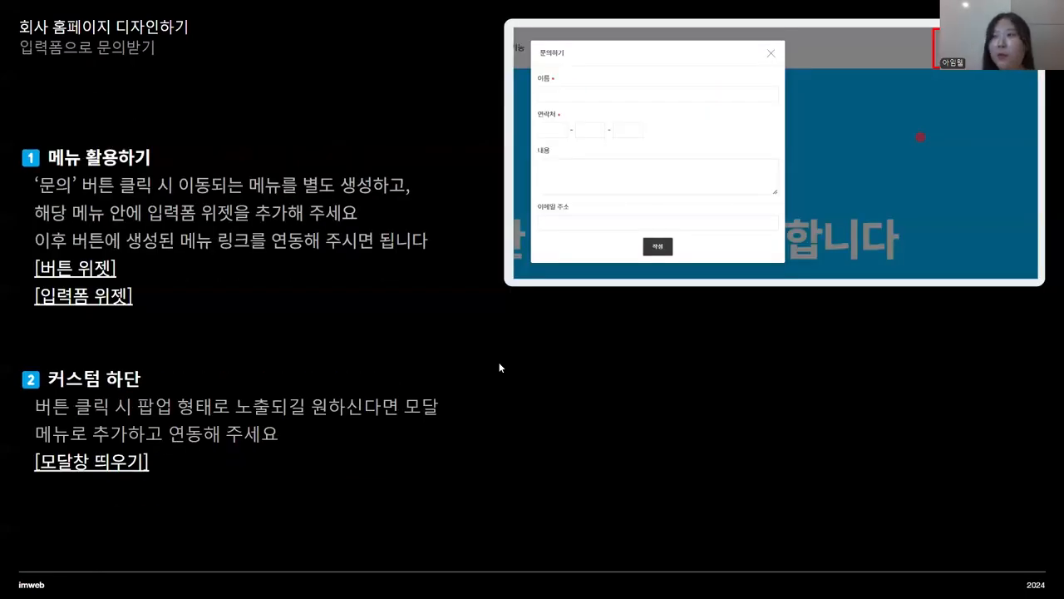
pyautogui.press('Right')
pyautogui.press('Escape')
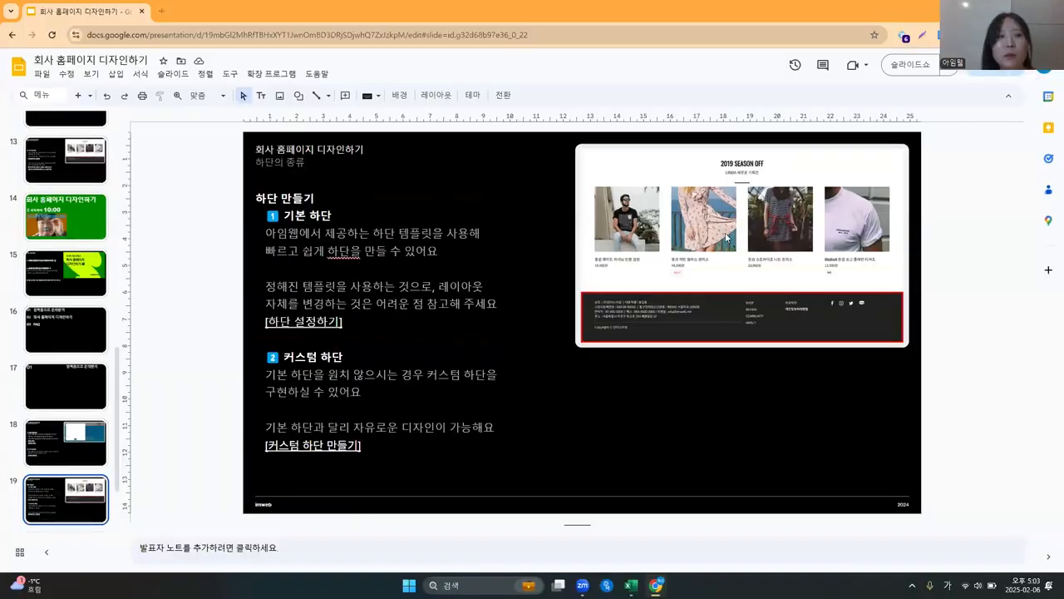
# Examine the imweb homepage's layout from the opening banner to the '아임웹에서 시작하는 브랜드 커머스' card section.
pyautogui.click(242, 16)
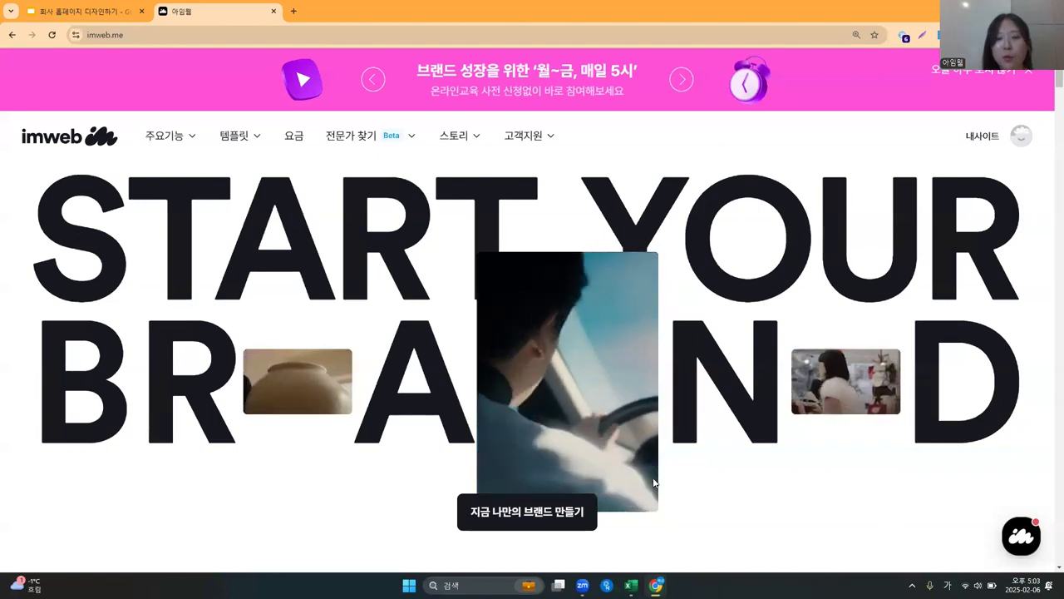
pyautogui.scroll(-6, 655, 482)
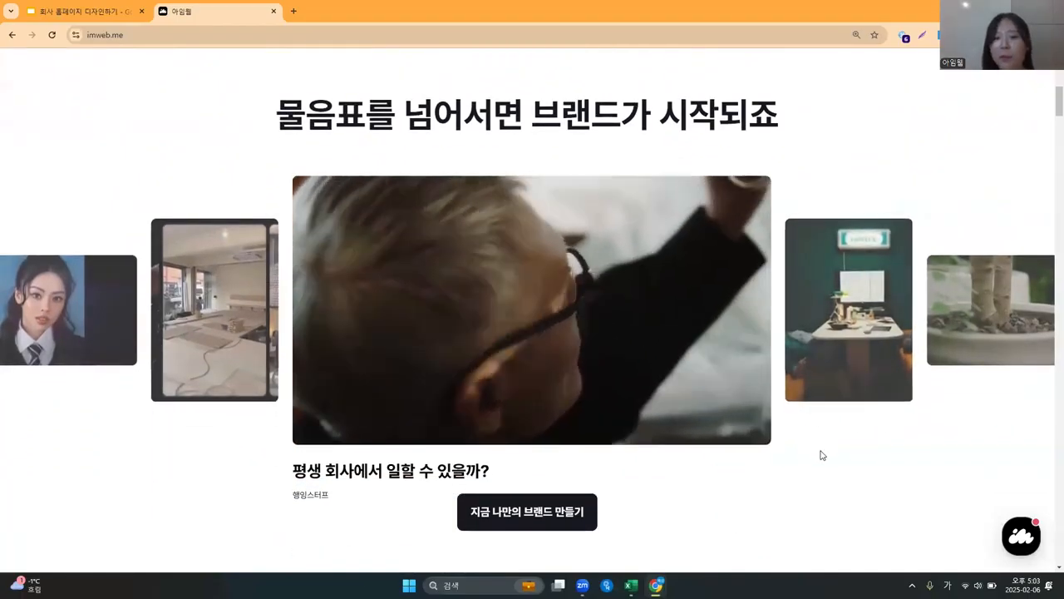
pyautogui.scroll(-1, 822, 455)
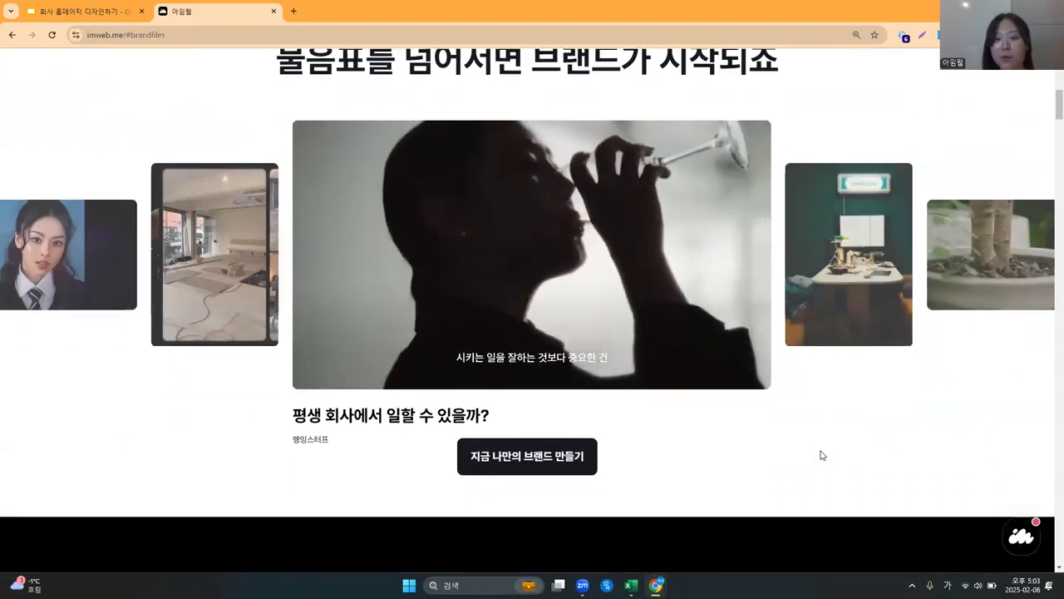
pyautogui.scroll(-6, 819, 455)
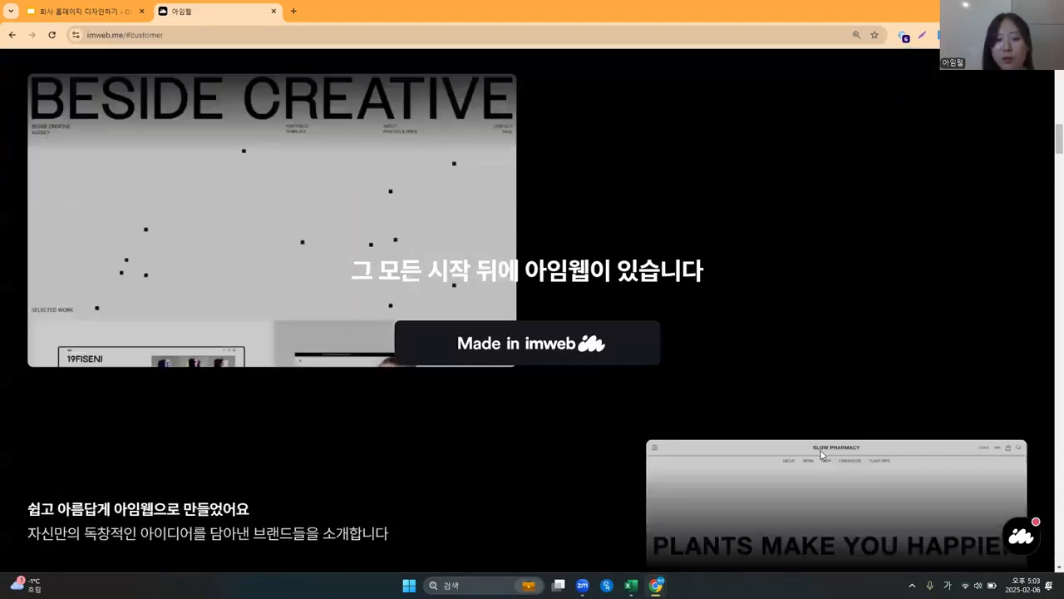
pyautogui.scroll(-1, 820, 454)
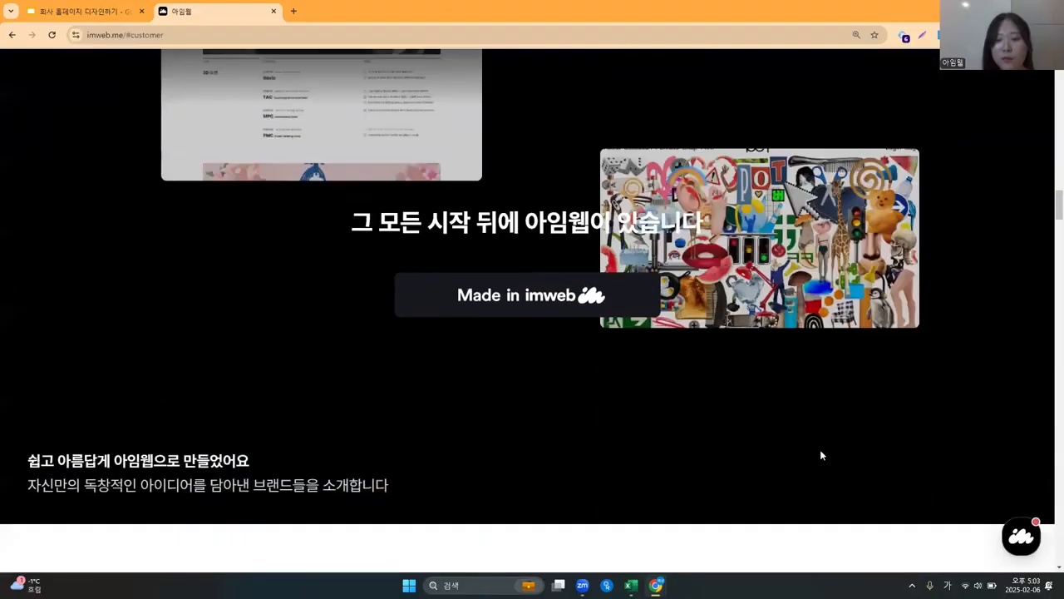
pyautogui.scroll(-6, 820, 454)
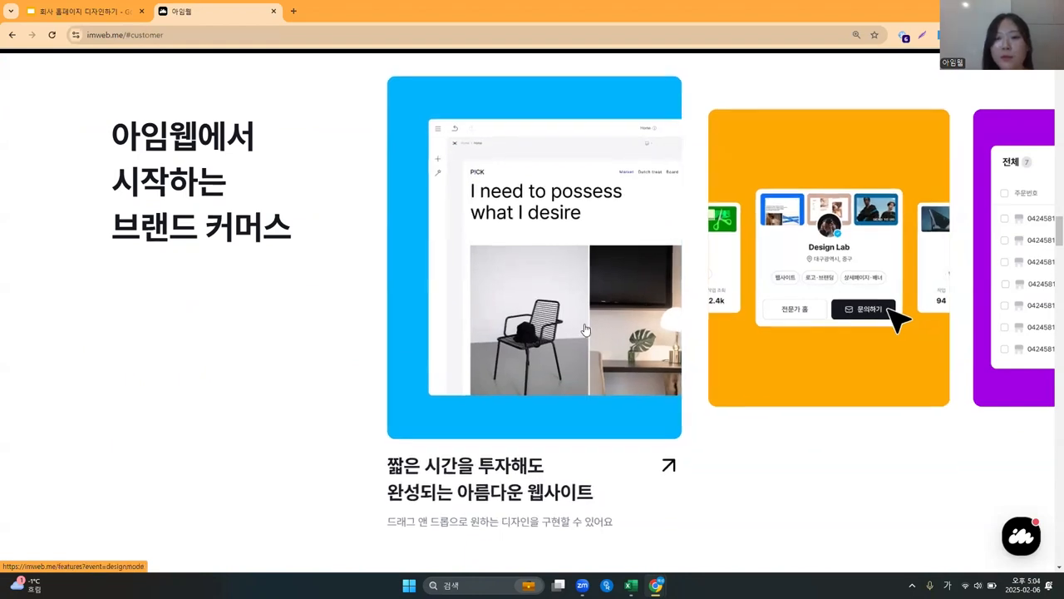
pyautogui.scroll(-5, 552, 281)
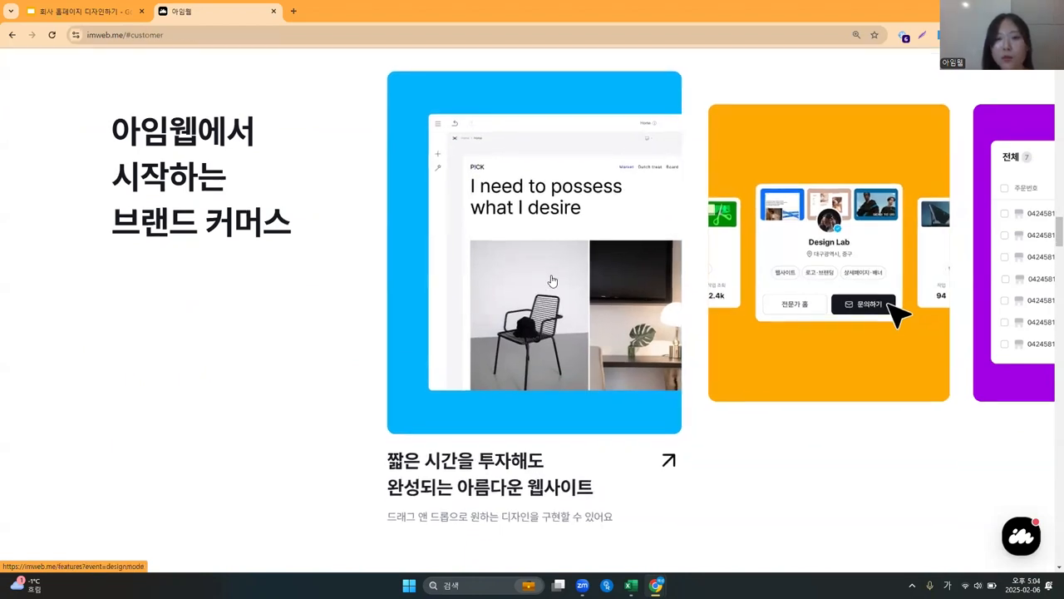
pyautogui.scroll(-5, 552, 281)
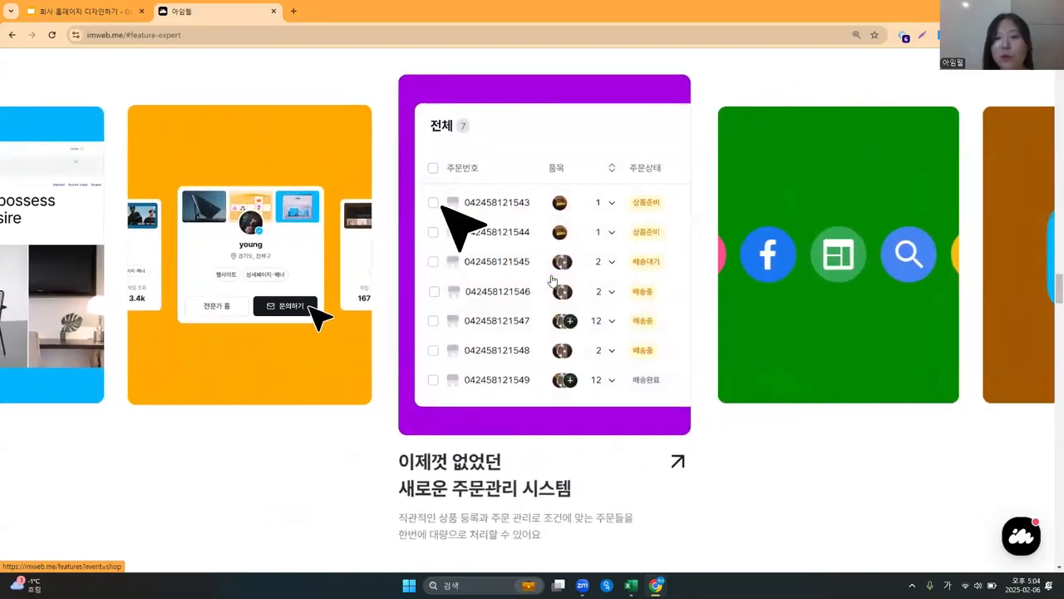
pyautogui.scroll(2, 553, 281)
pyautogui.scroll(-3, 553, 281)
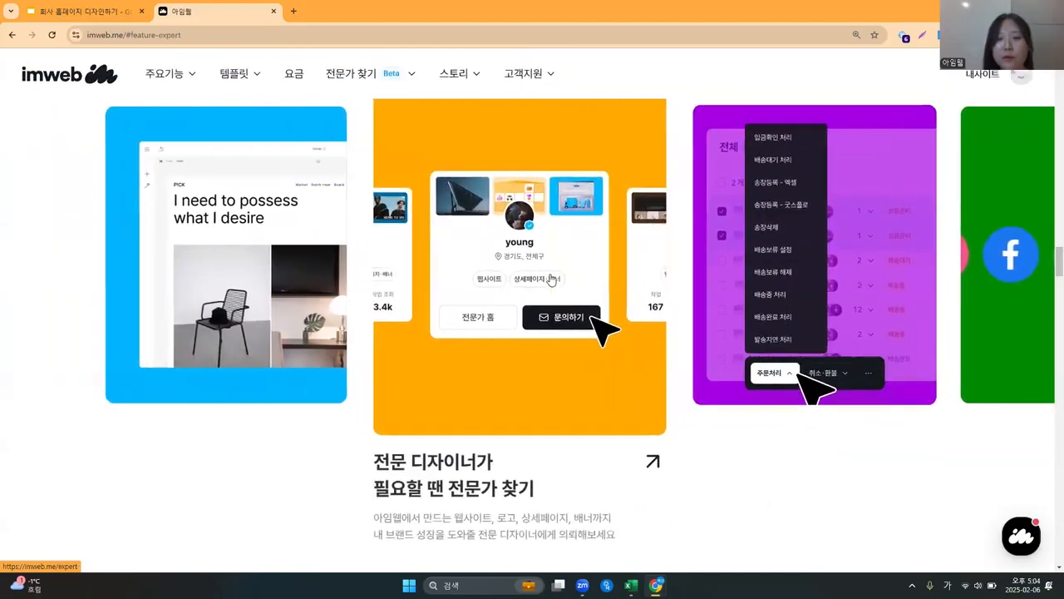
pyautogui.scroll(5, 550, 280)
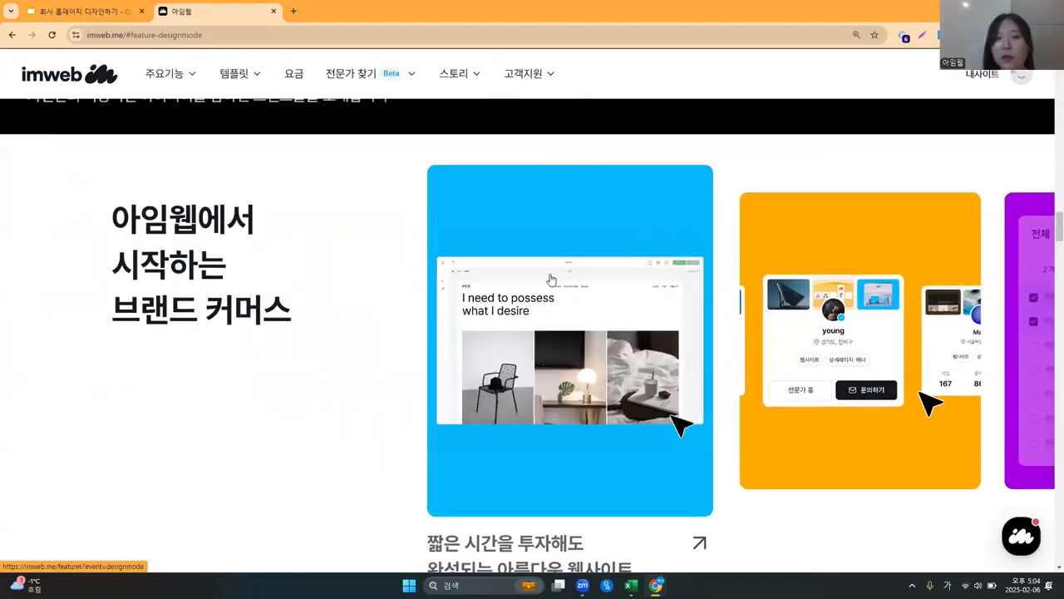
pyautogui.scroll(-1, 363, 328)
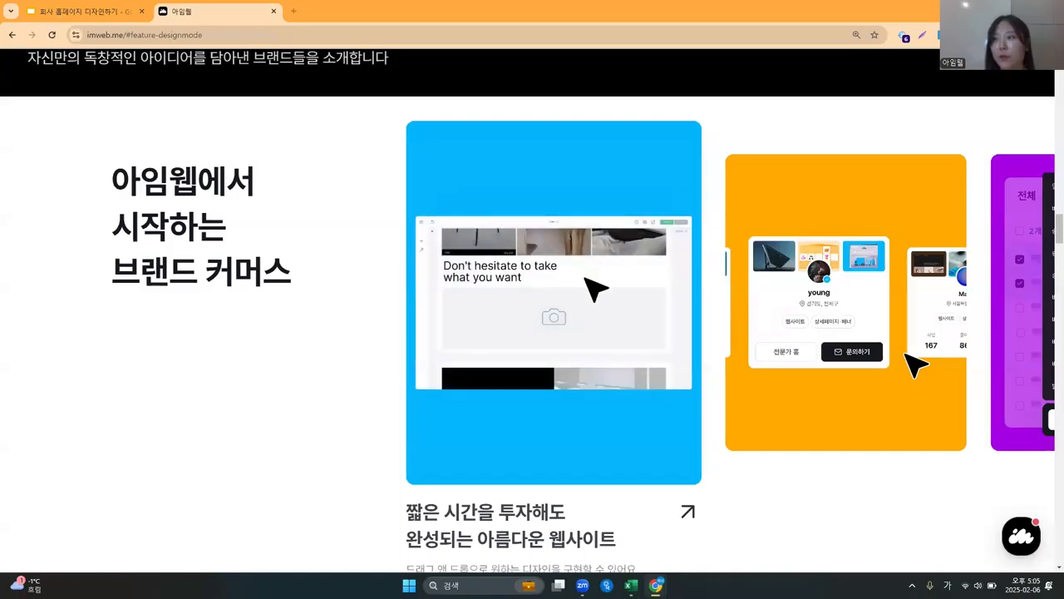
# Open the 테스트 page of the sample site and view its '아임웹에서 시작하는 브랜드 커머스' section enlarged.
pyautogui.click(355, 18)
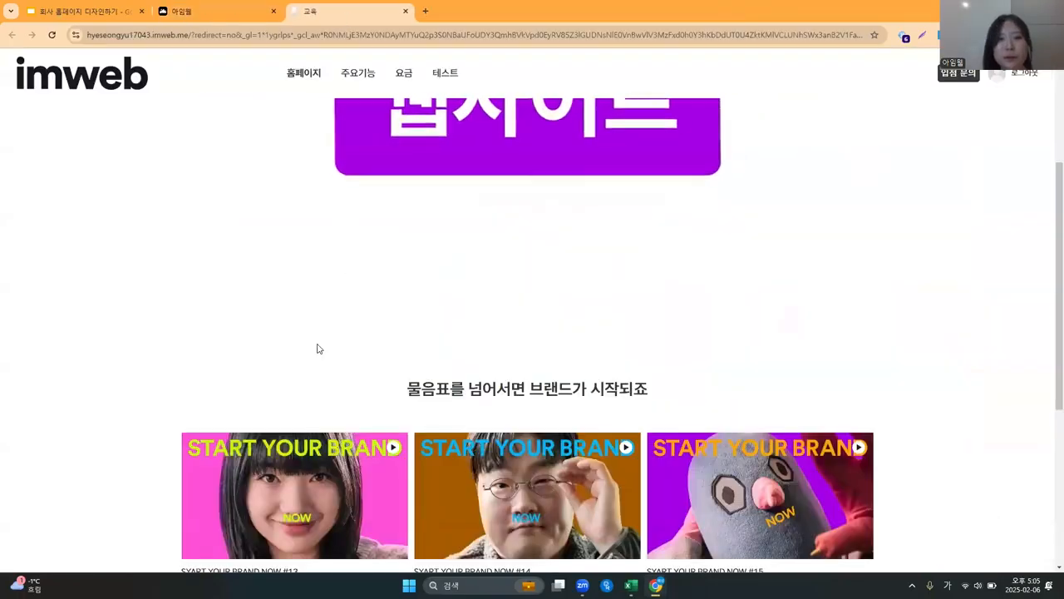
pyautogui.scroll(2, 319, 347)
pyautogui.scroll(-2, 332, 333)
pyautogui.click(443, 76)
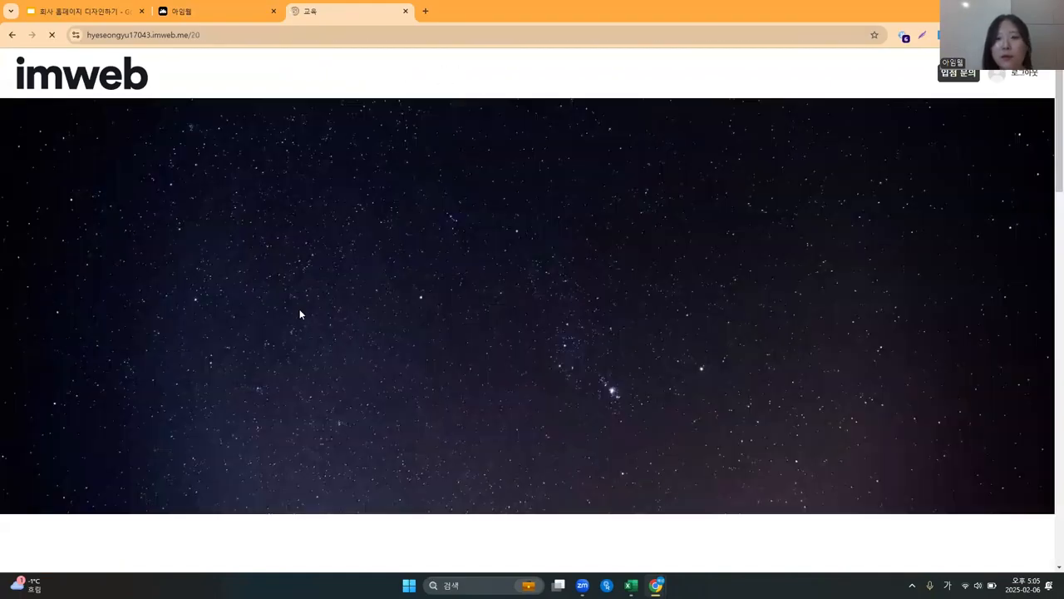
pyautogui.scroll(-8, 180, 323)
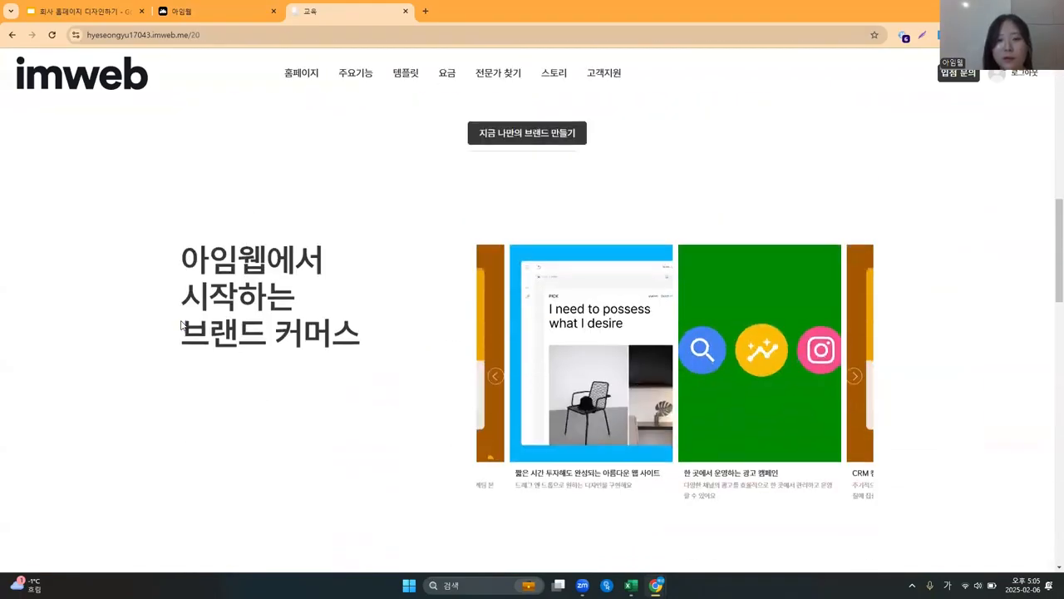
pyautogui.scroll(1, 250, 357)
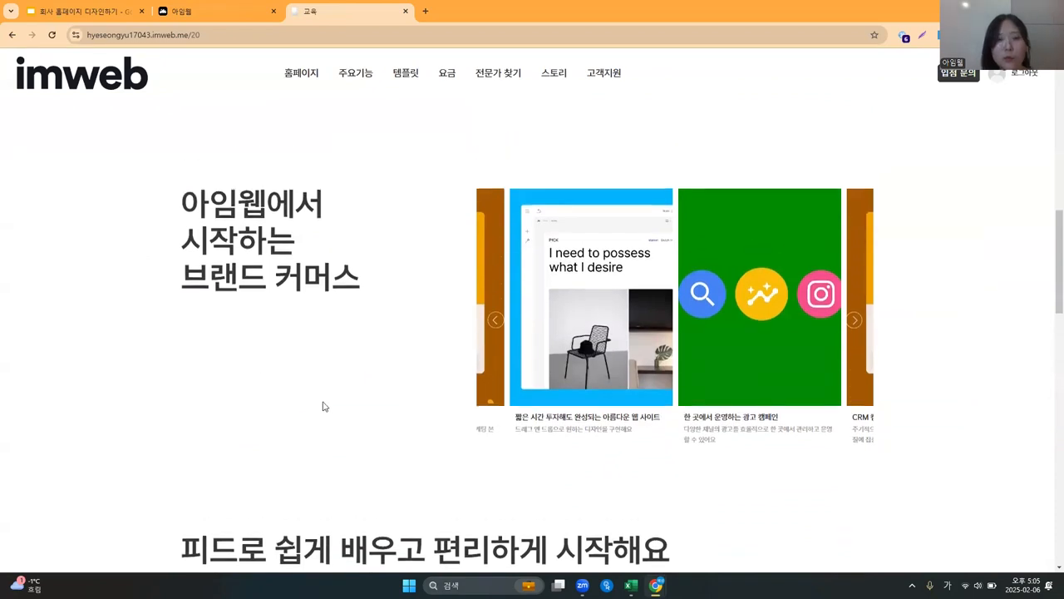
pyautogui.hotkey('ctrl', '+')
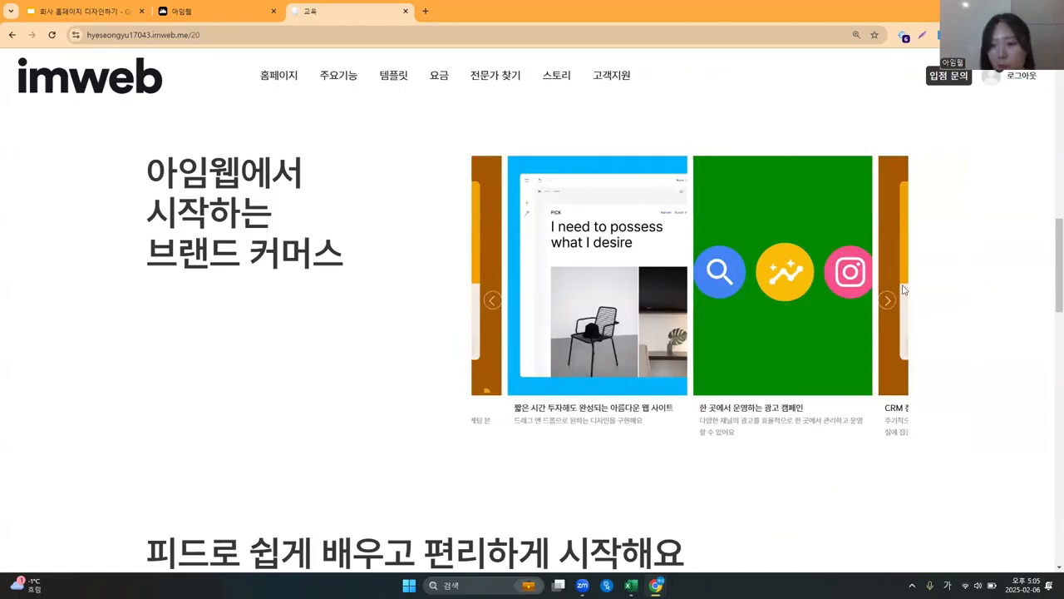
# Advance through the cards of the slider beside the '브랜드 커머스' heading.
pyautogui.click(887, 305)
pyautogui.click(887, 306)
pyautogui.click(887, 306)
pyautogui.click(887, 306)
pyautogui.click(887, 307)
pyautogui.click(887, 307)
pyautogui.click(887, 307)
pyautogui.click(887, 307)
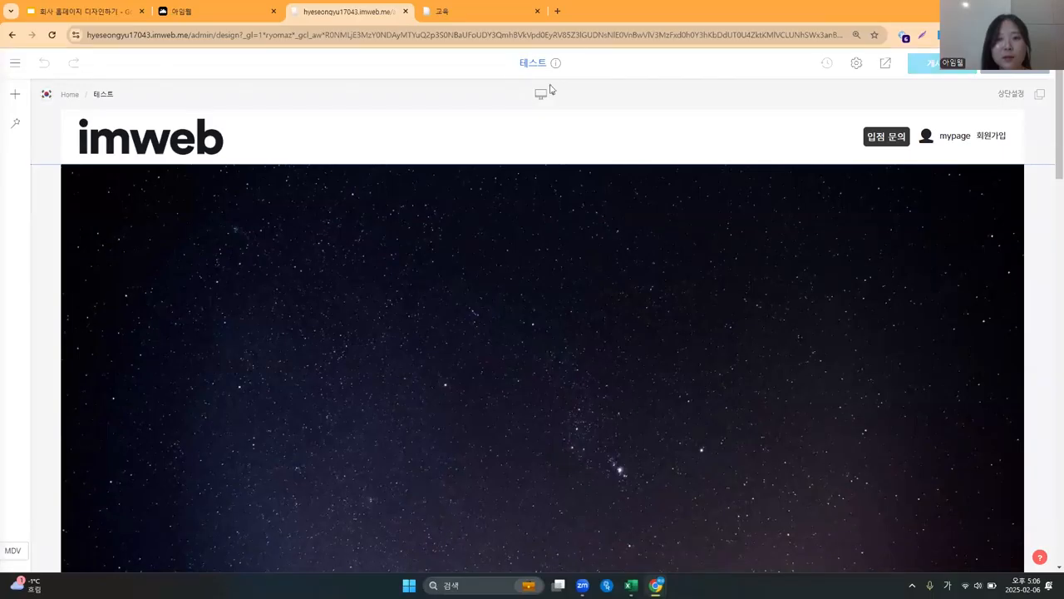
# Review the 테스트 page in the site design editor and open the 홈페이지 page for editing.
pyautogui.scroll(-15, 569, 314)
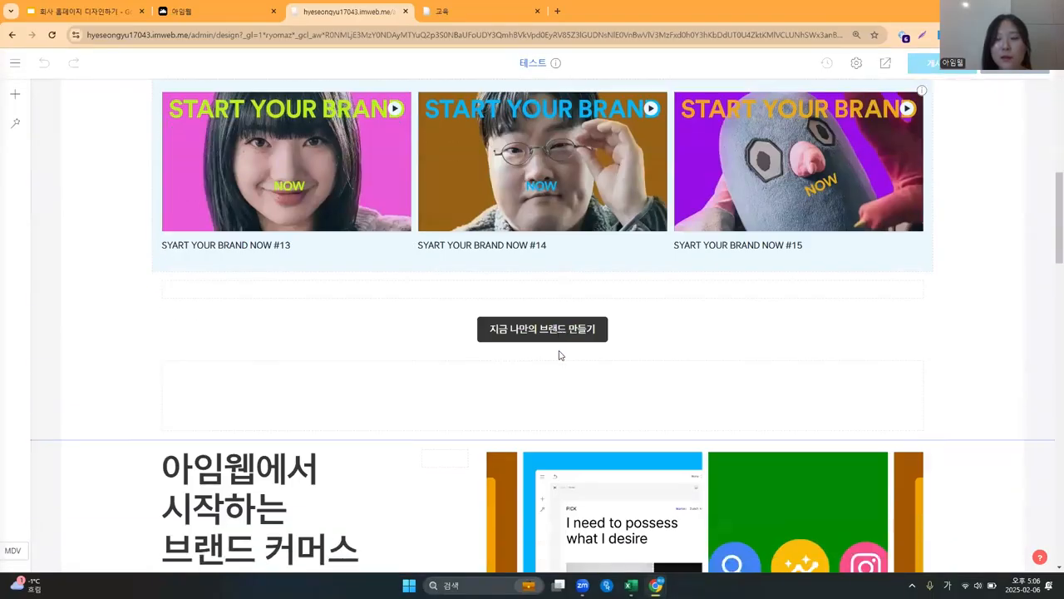
pyautogui.scroll(6, 559, 353)
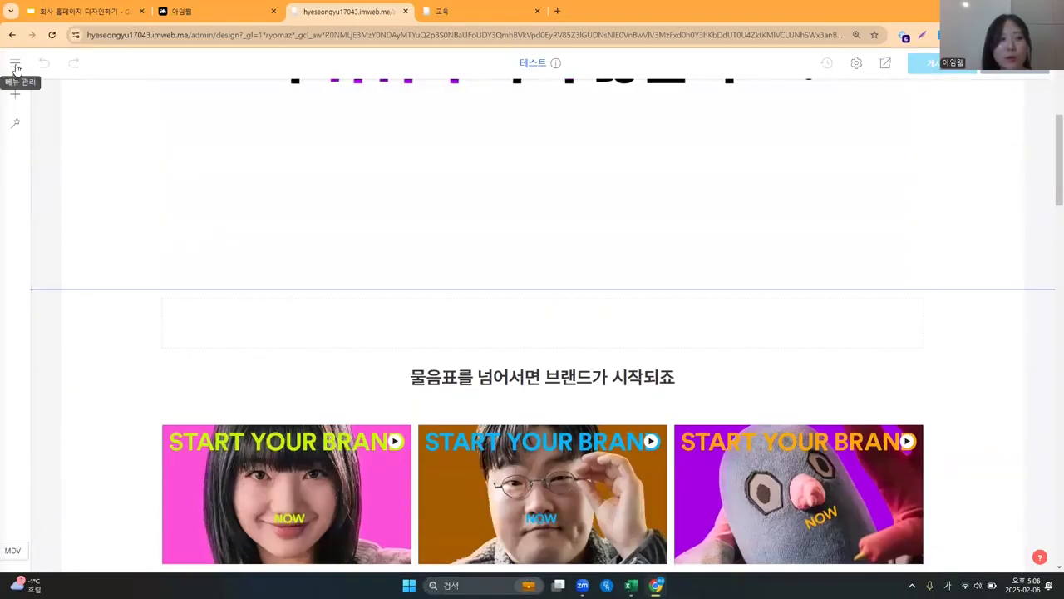
pyautogui.click(16, 67)
pyautogui.click(38, 176)
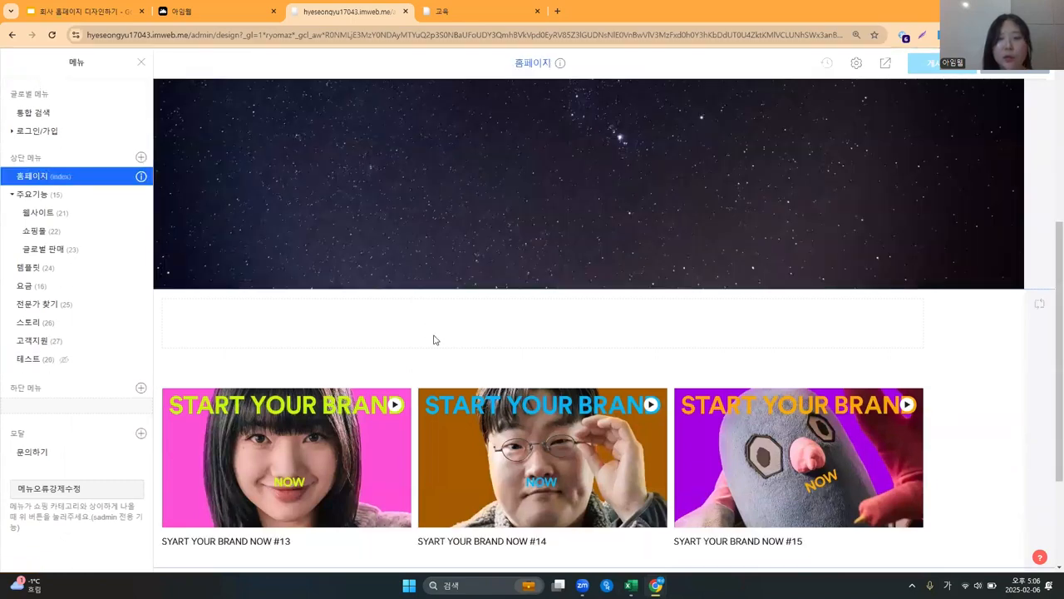
pyautogui.click(435, 339)
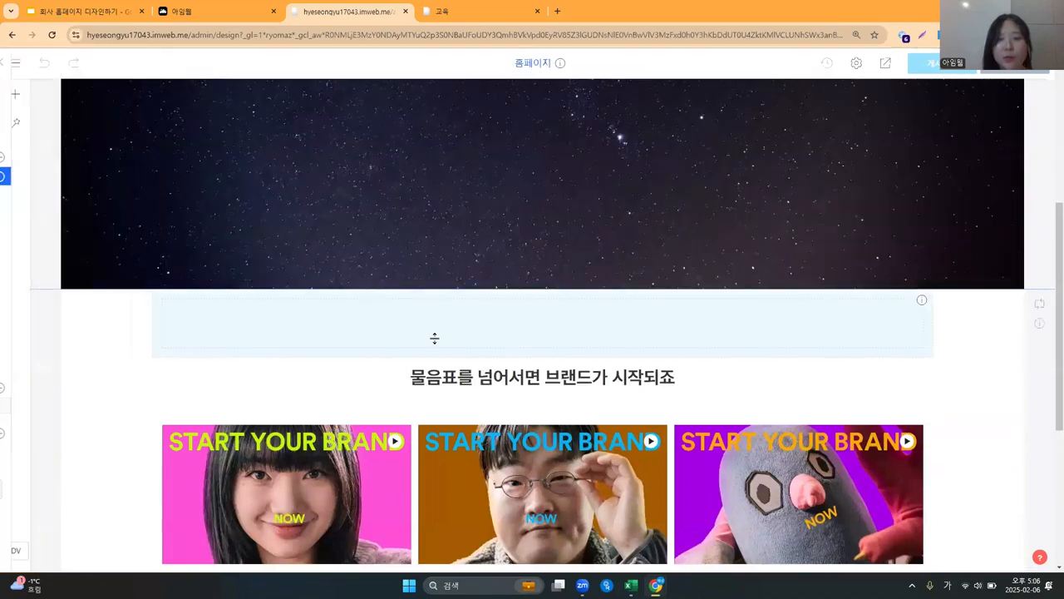
# Add a blank spacing widget below the START YOUR BRAND video gallery, above the footer.
pyautogui.scroll(-3, 434, 341)
pyautogui.scroll(2, 325, 352)
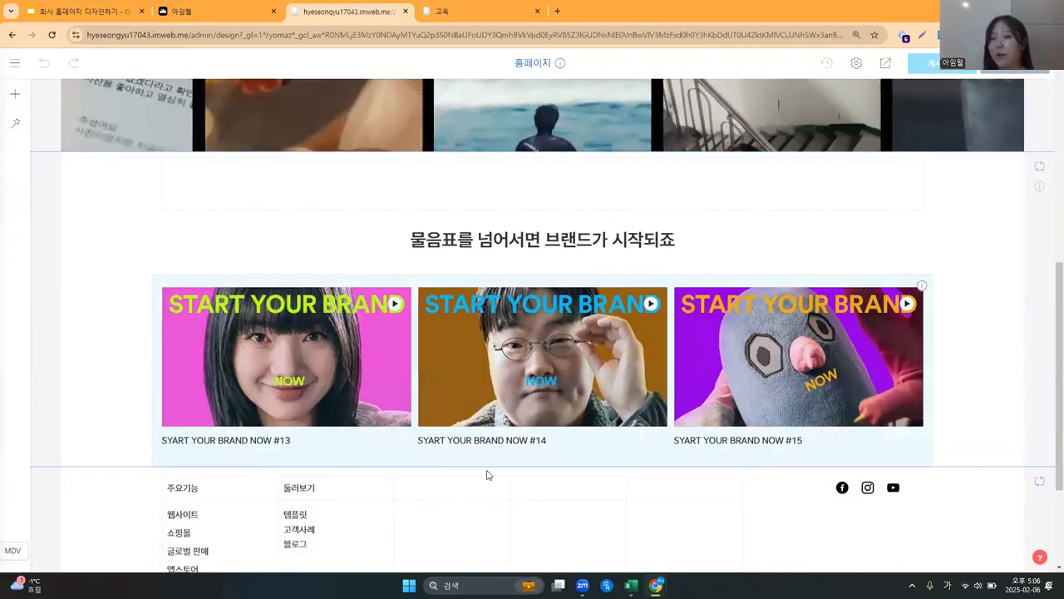
pyautogui.scroll(-1, 482, 471)
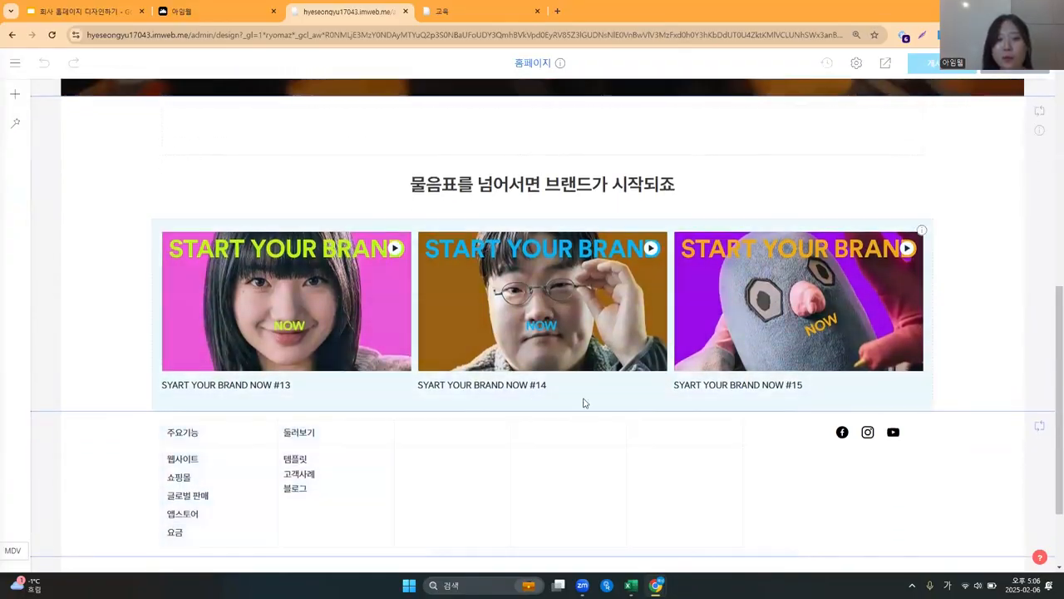
pyautogui.scroll(-1, 150, 311)
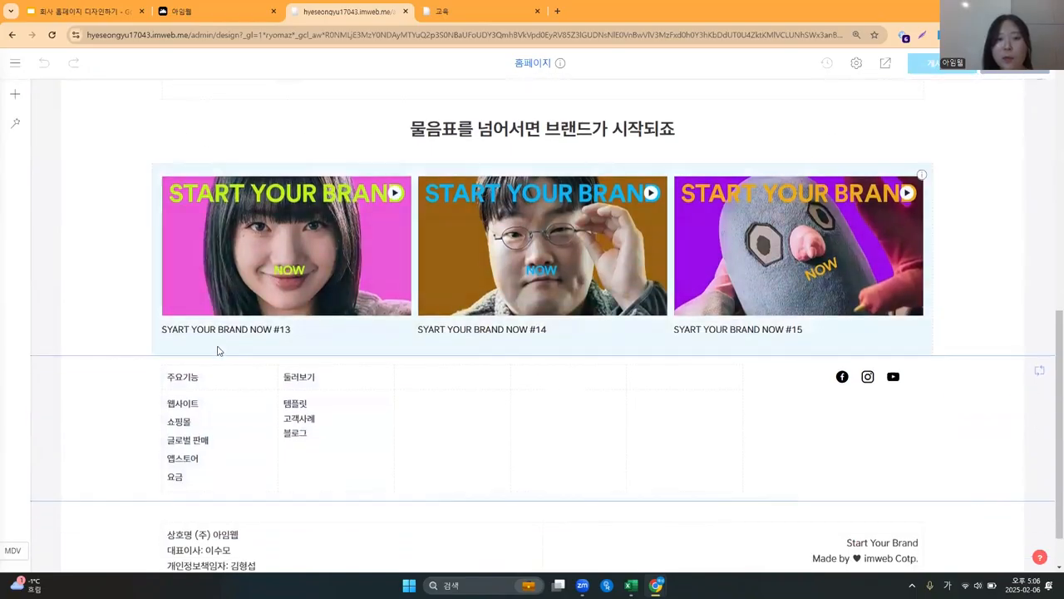
pyautogui.moveTo(542, 355)
pyautogui.click(543, 355)
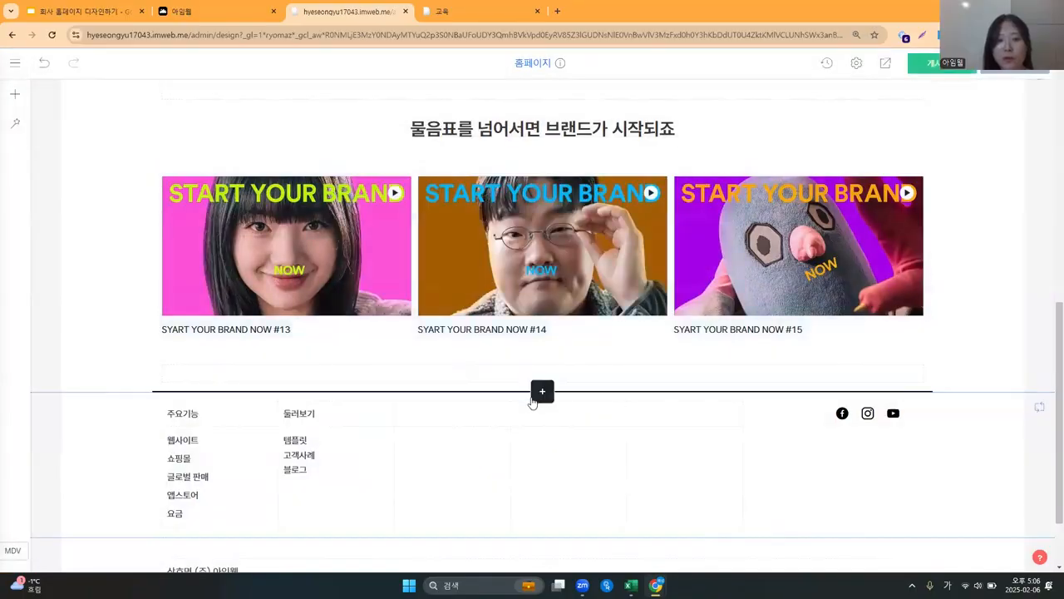
# Add a text widget above the footer links and move it directly below the spacing widget in the gallery section.
pyautogui.click(545, 390)
pyautogui.click(527, 204)
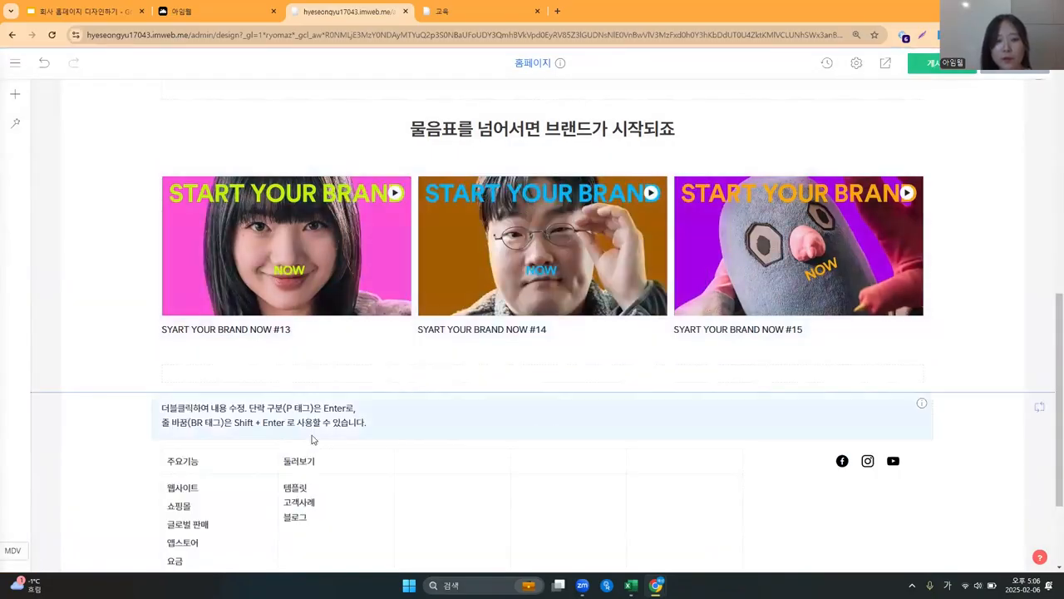
pyautogui.moveTo(312, 422); pyautogui.dragTo(336, 386)
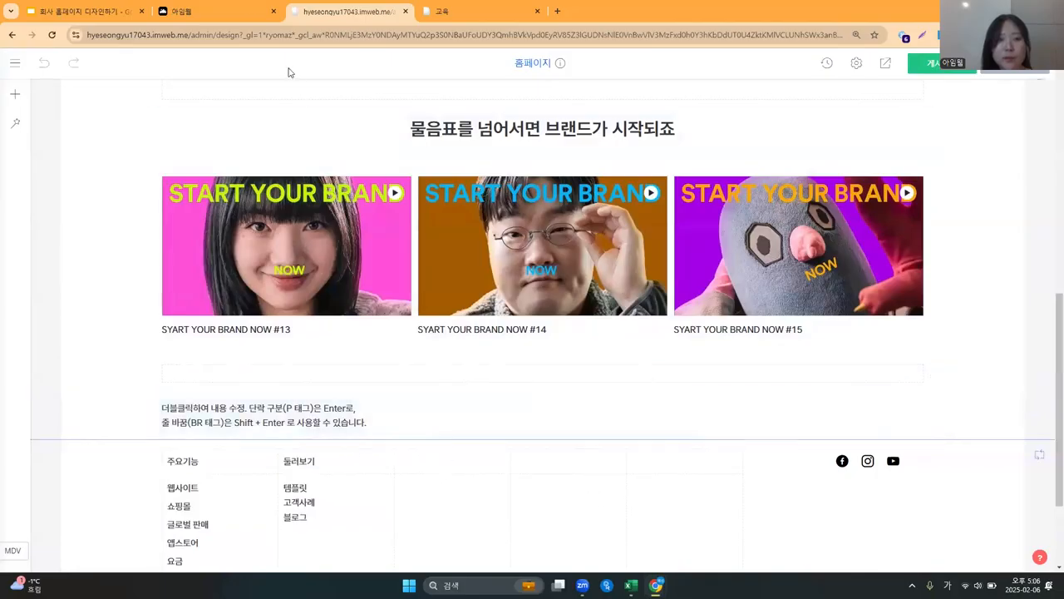
# Check the reference heading on the imweb homepage and replace the new text widget's placeholder with '아임웹에서 시작하는'.
pyautogui.click(208, 11)
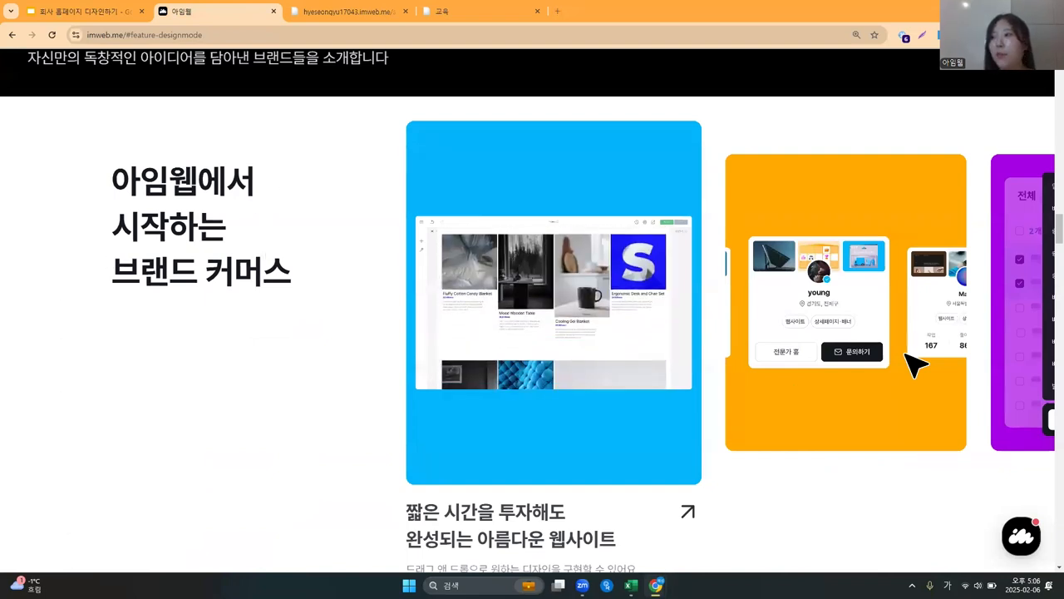
pyautogui.click(371, 7)
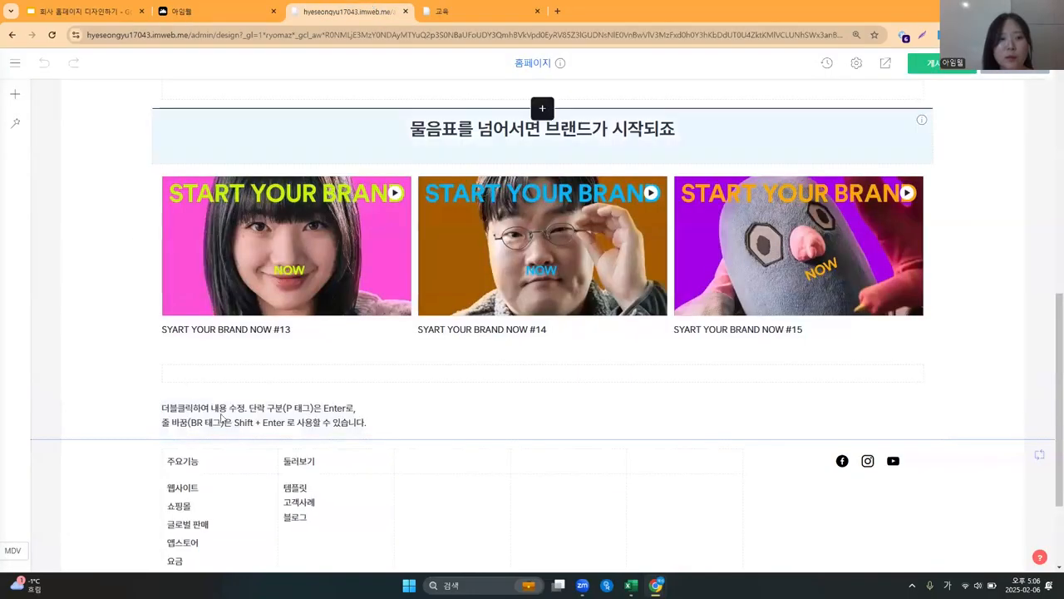
pyautogui.doubleClick(275, 421)
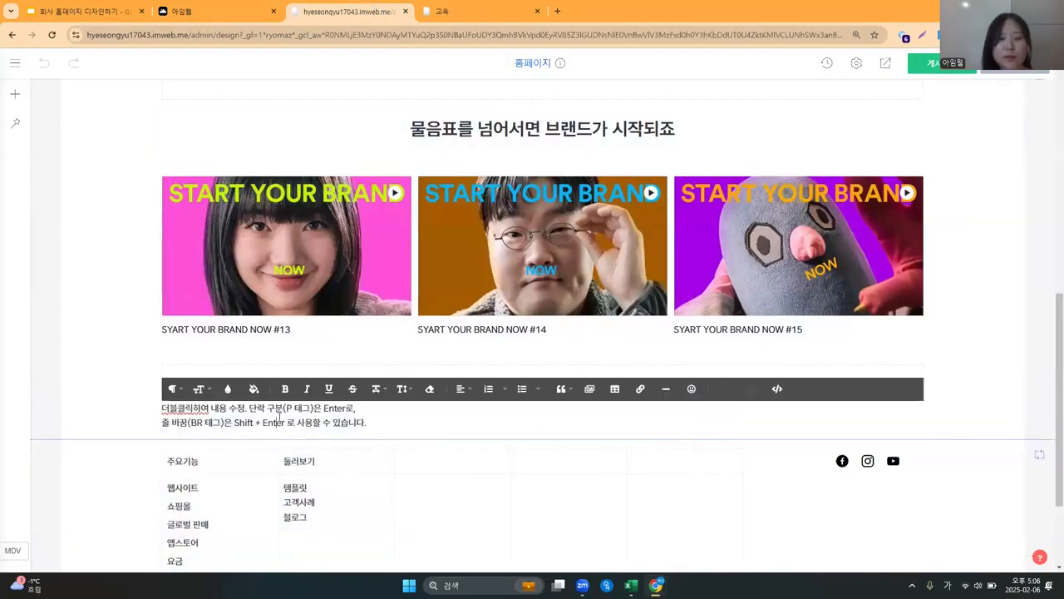
pyautogui.hotkey('ctrl', 'a')
pyautogui.write('이')
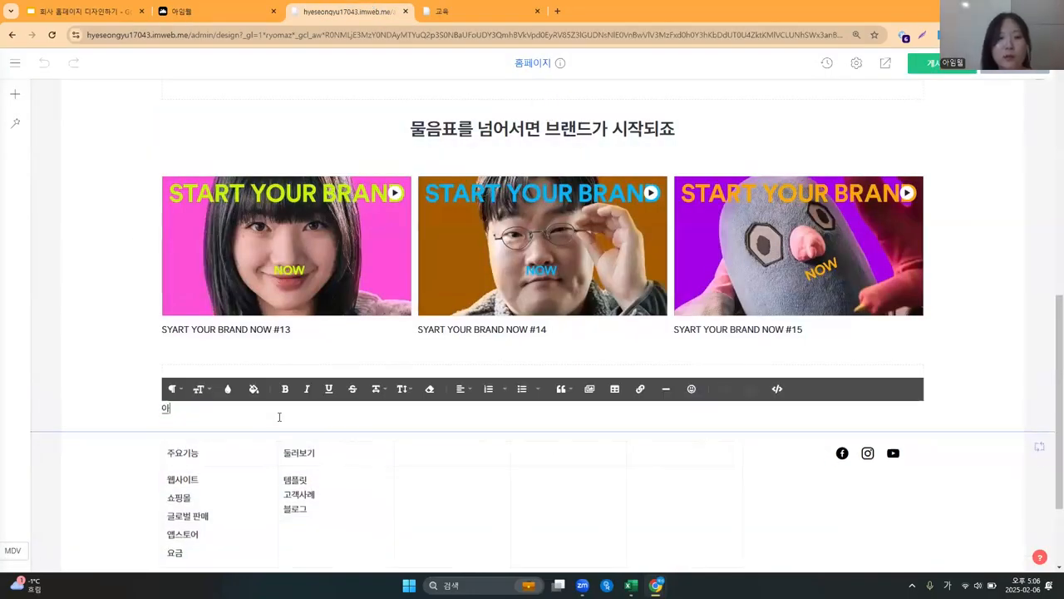
pyautogui.write('에')
pyautogui.write('서 스')
pyautogui.write('작하는')
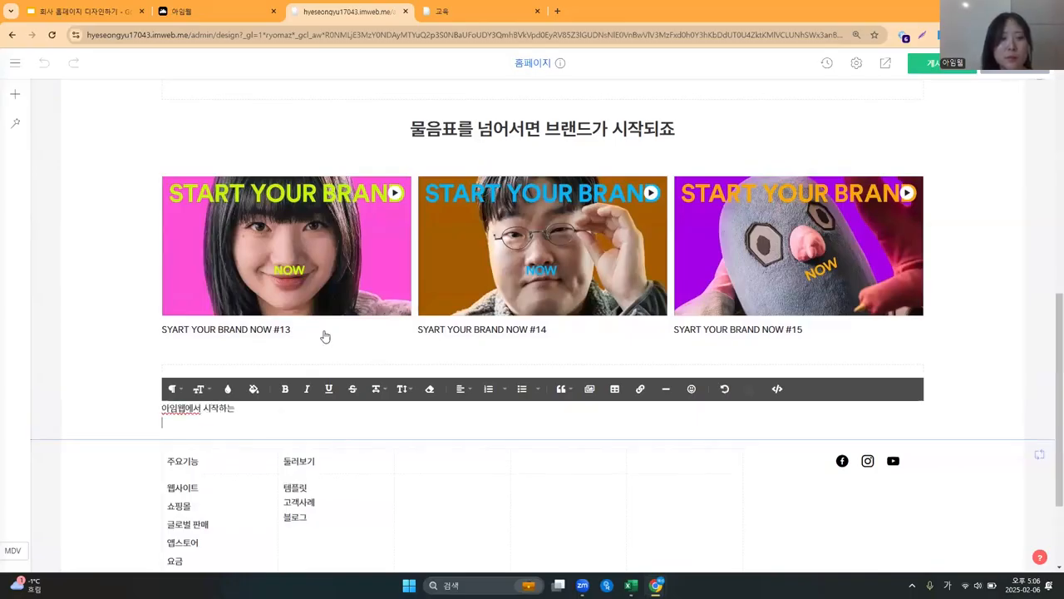
# Break the heading after '아임웹에서' and add '브랜드 커머스' as its third line.
pyautogui.click(216, 10)
pyautogui.click(390, 10)
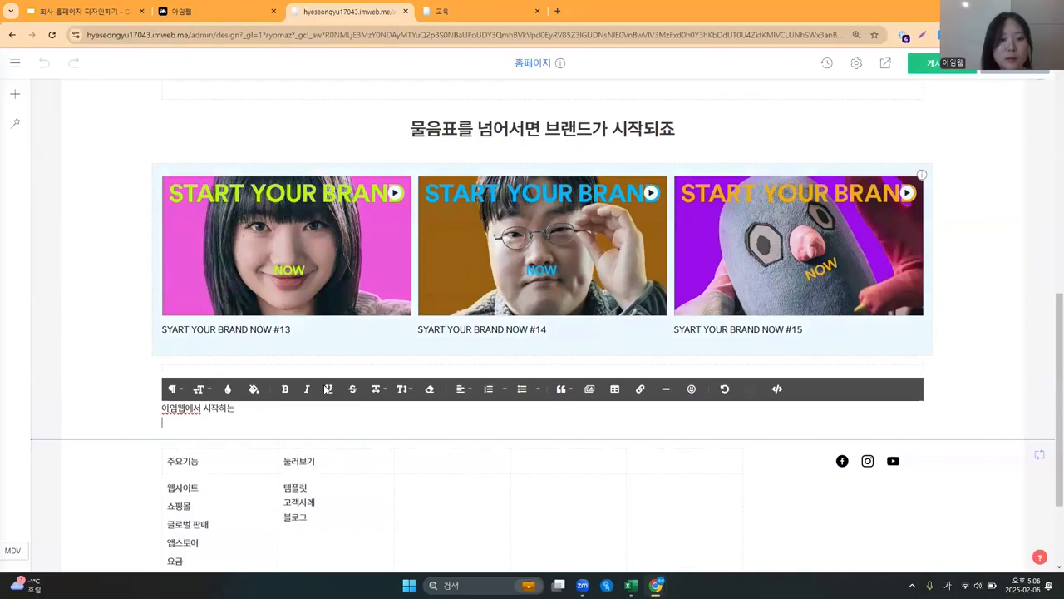
pyautogui.click(203, 408)
pyautogui.press('Return')
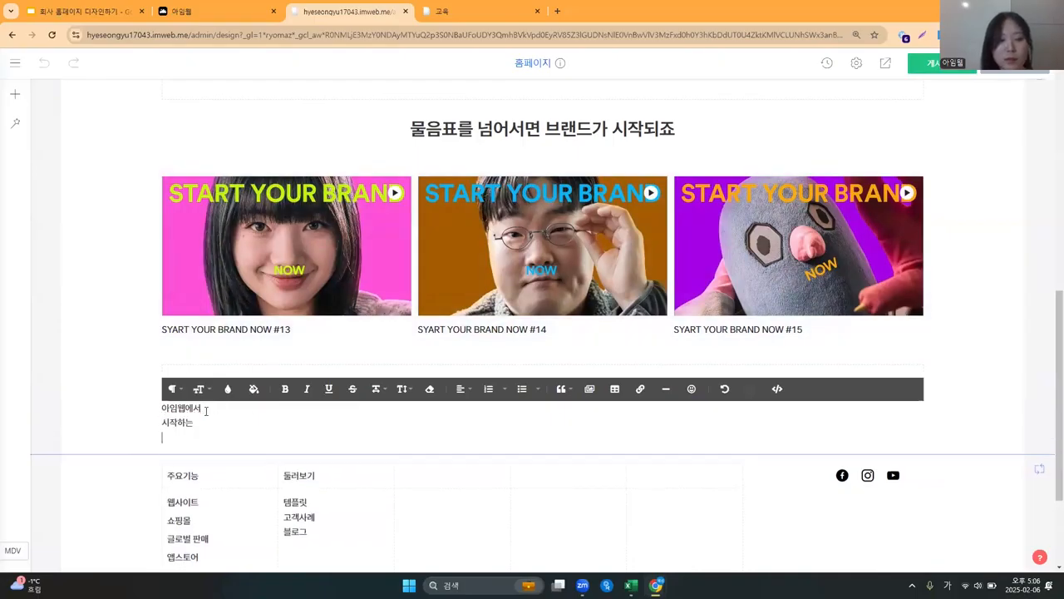
pyautogui.press('Return')
pyautogui.write('ㅂㅡㄹㅐㄴㄷㅡ ㅋ')
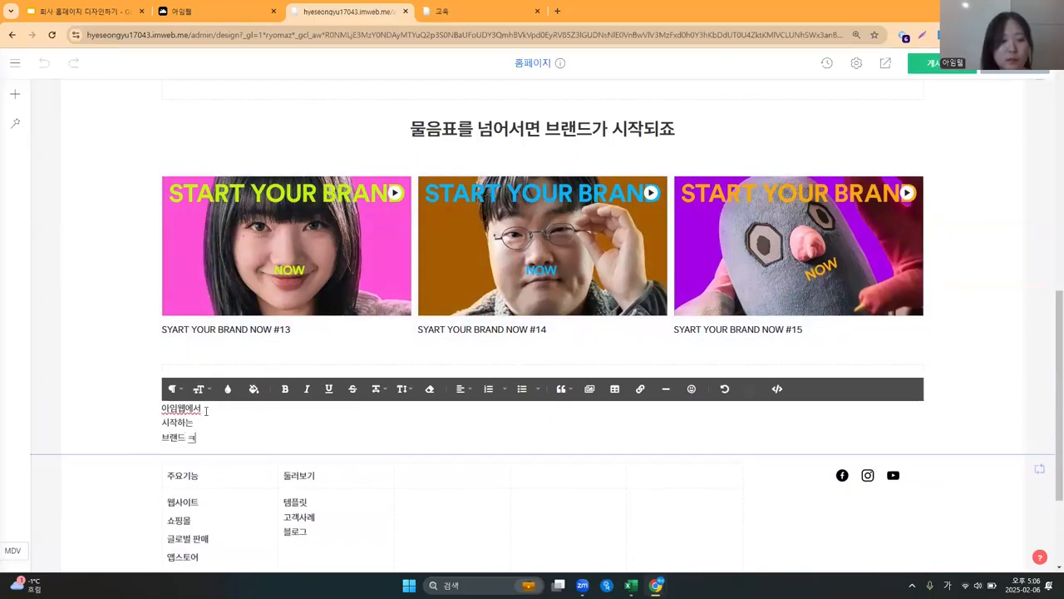
pyautogui.write('ㅓㅁㅓㅅㅡ')
# Set the font size of the whole three-line heading to 48 and finish editing the text.
pyautogui.hotkey('ctrl', 'a')
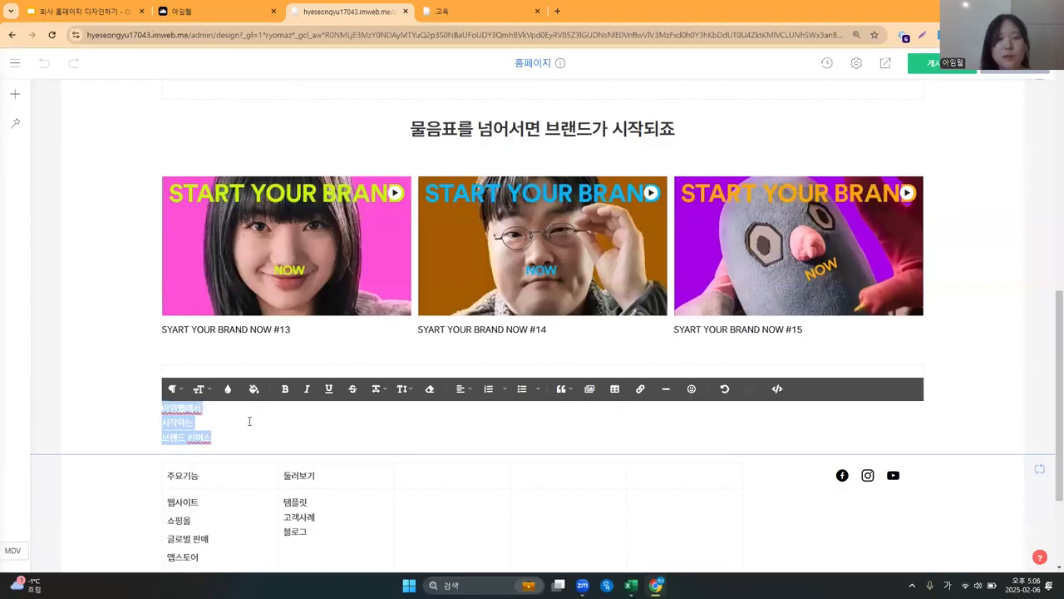
pyautogui.click(199, 389)
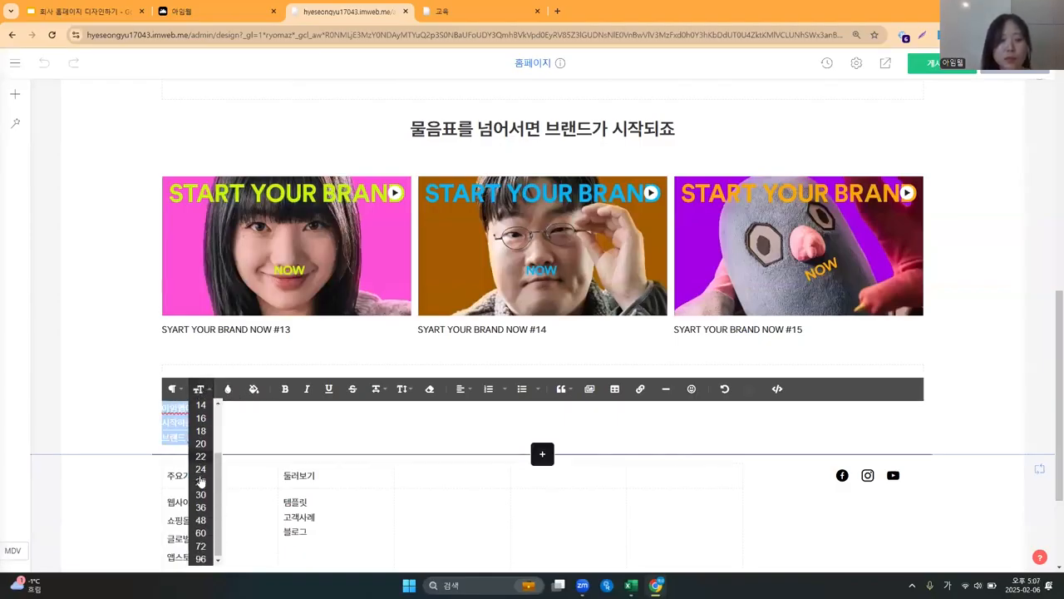
pyautogui.click(200, 520)
pyautogui.click(131, 453)
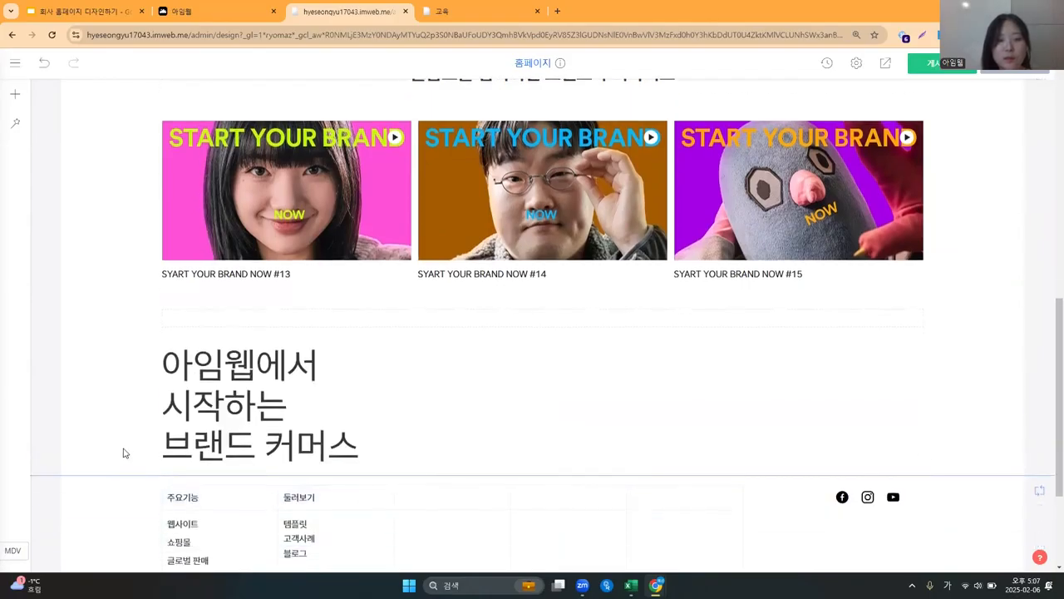
pyautogui.scroll(-1, 240, 359)
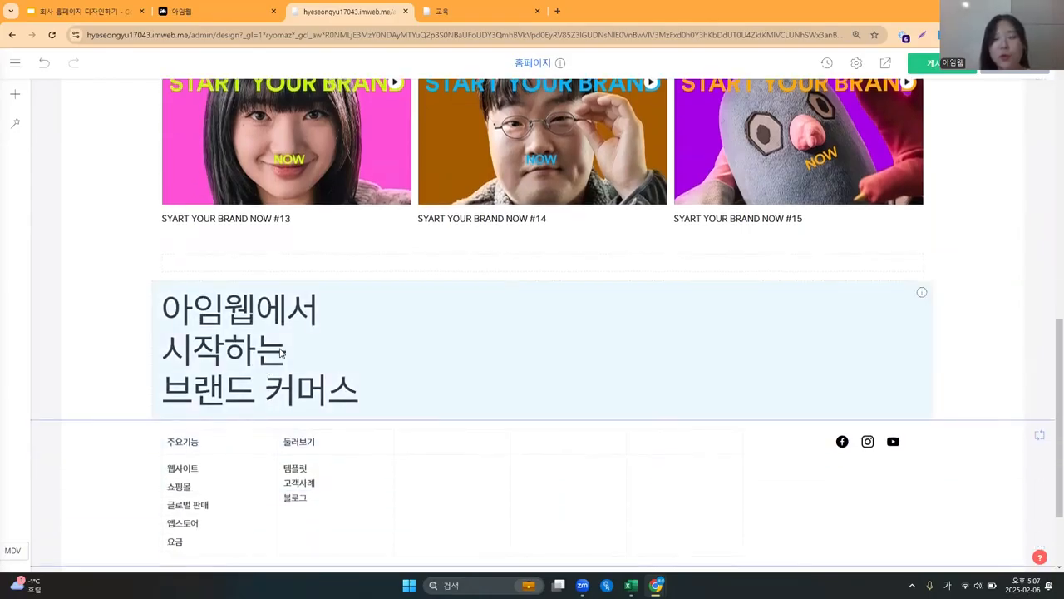
# Add a gallery widget between the spacing widget and the '아임웹에서 시작하는 브랜드 커머스' heading.
pyautogui.click(218, 12)
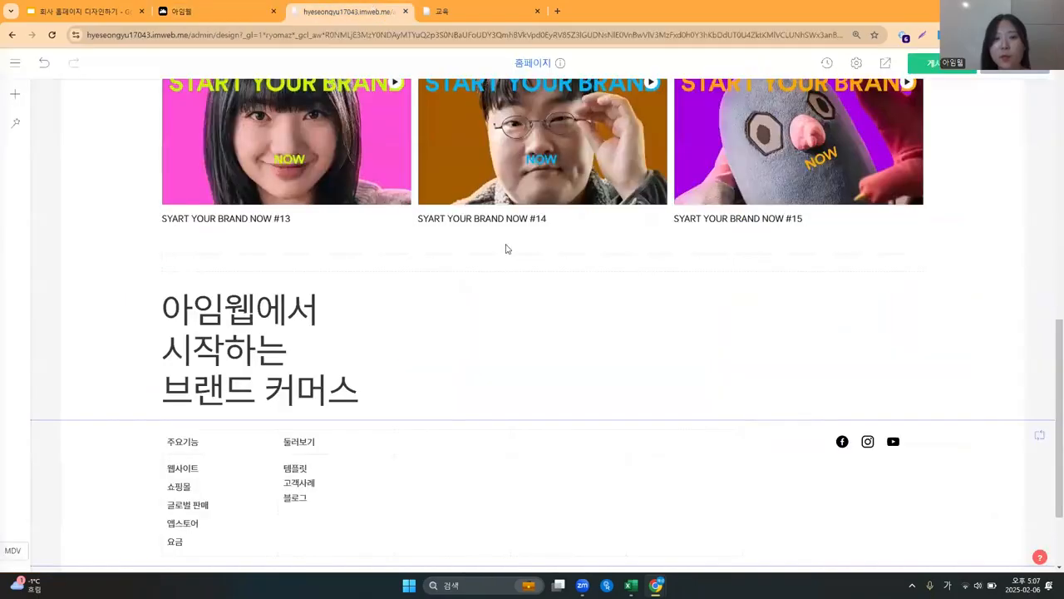
pyautogui.click(349, 11)
pyautogui.click(542, 282)
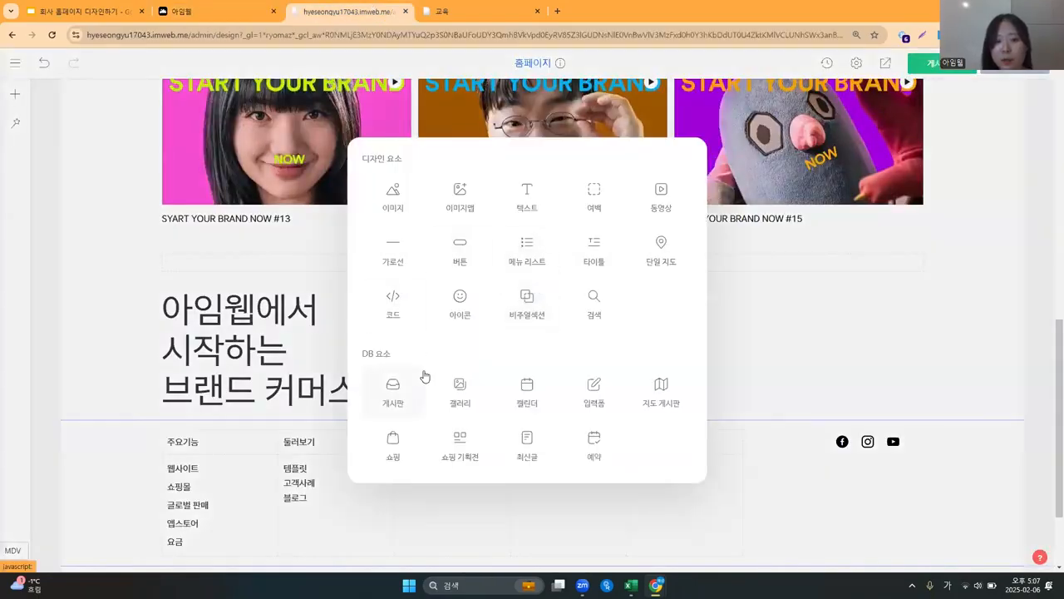
pyautogui.click(471, 394)
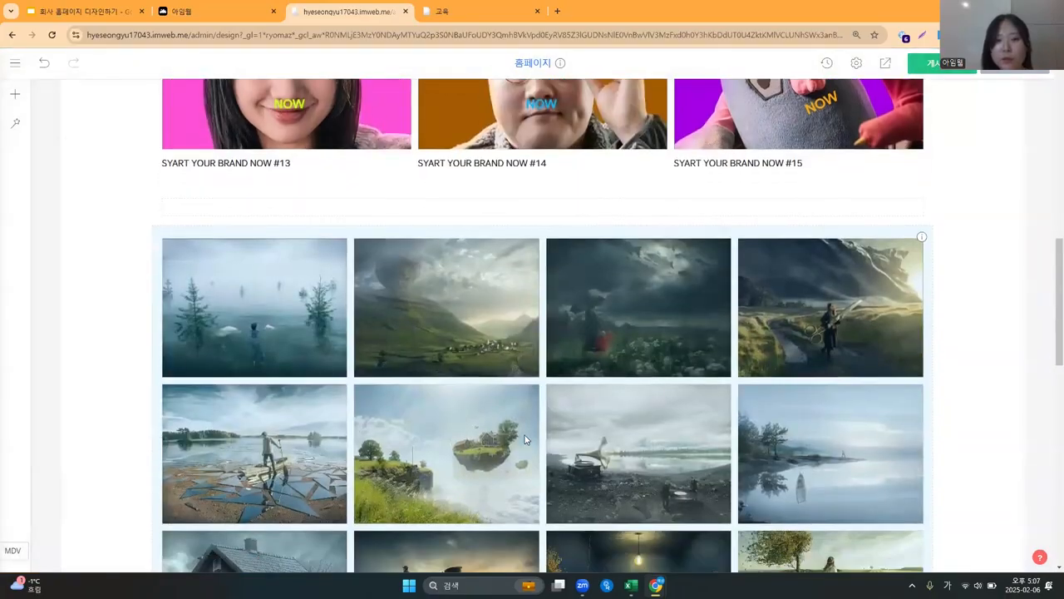
pyautogui.scroll(-6, 524, 434)
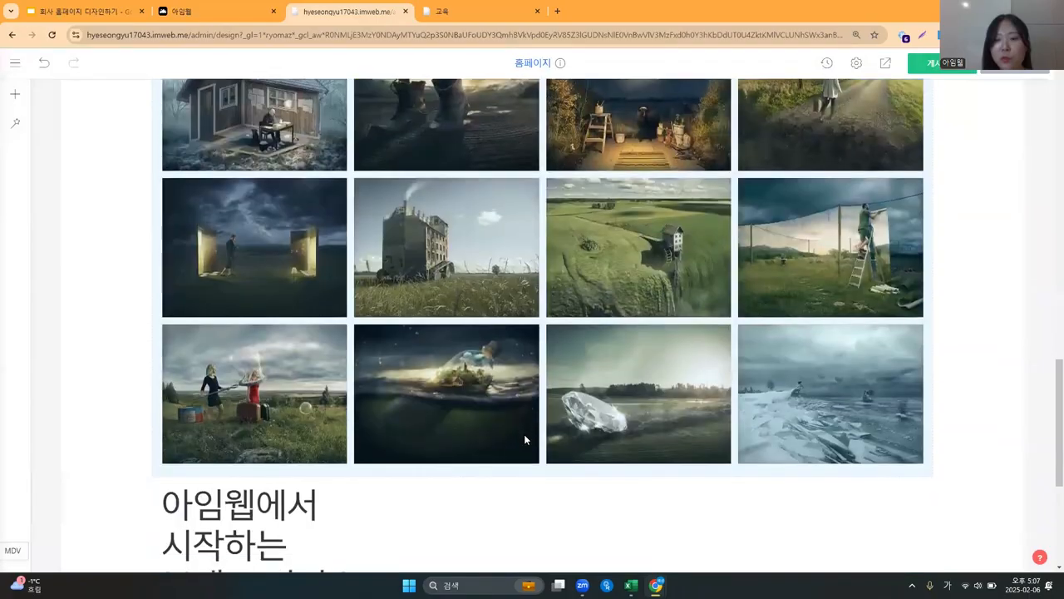
pyautogui.scroll(-2, 525, 439)
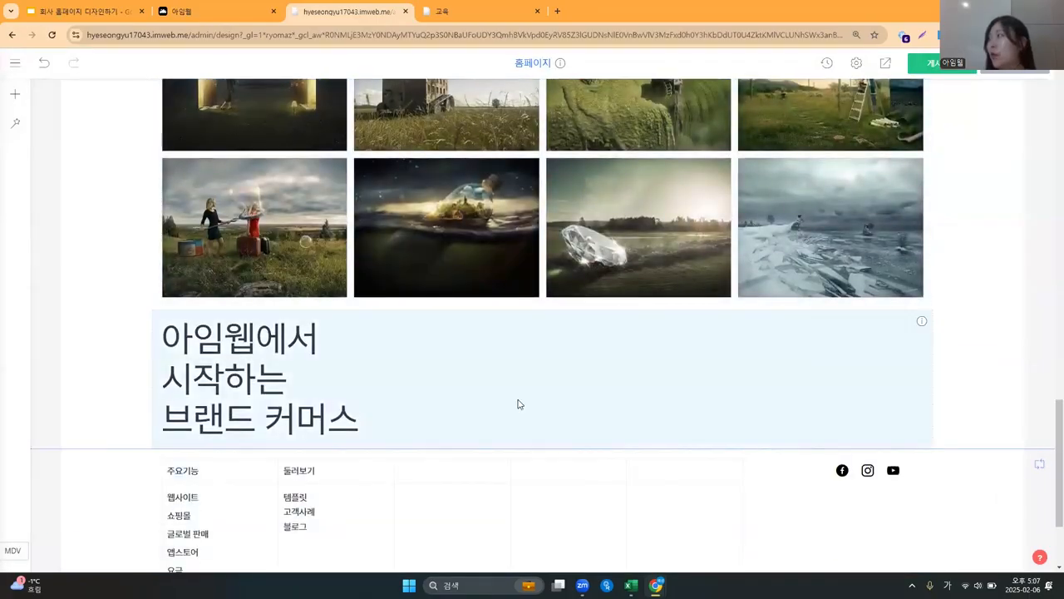
# Place the gallery to the right of the heading, matching the reference layout, and widen it to about two-thirds of the section.
pyautogui.click(254, 5)
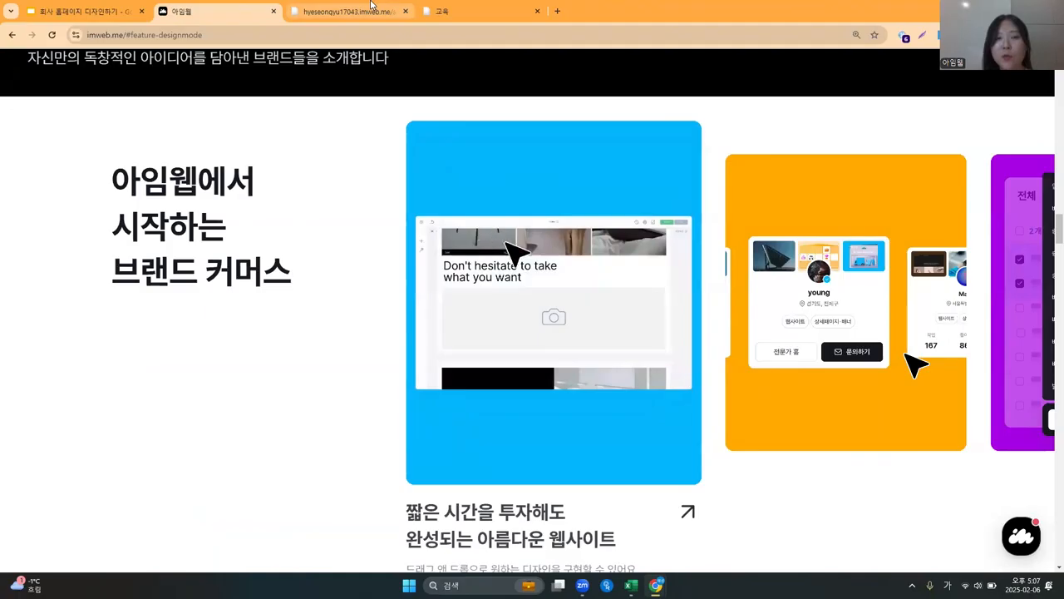
pyautogui.click(371, 10)
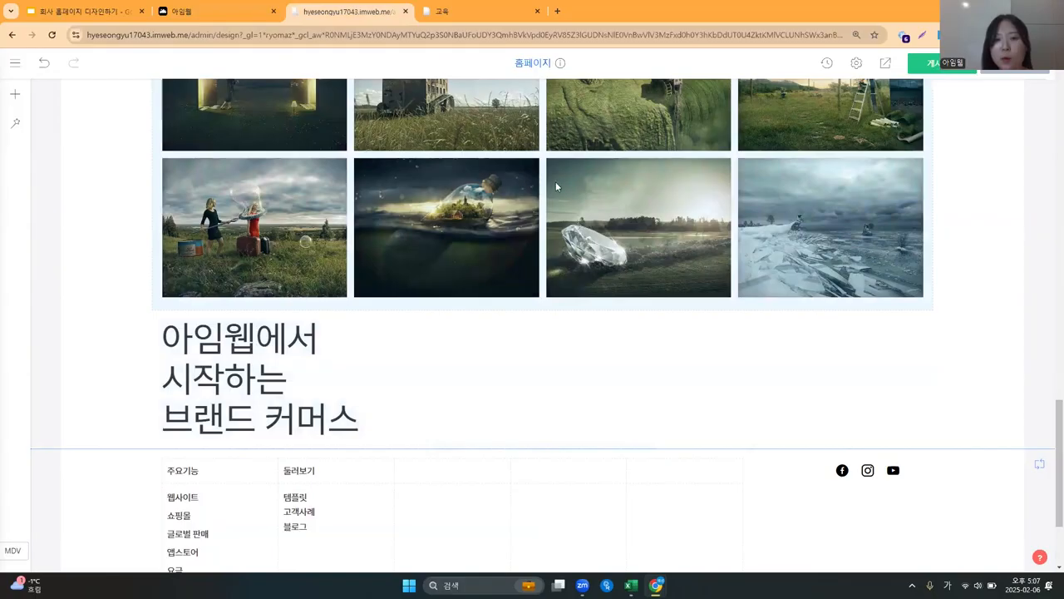
pyautogui.moveTo(724, 197); pyautogui.dragTo(806, 447)
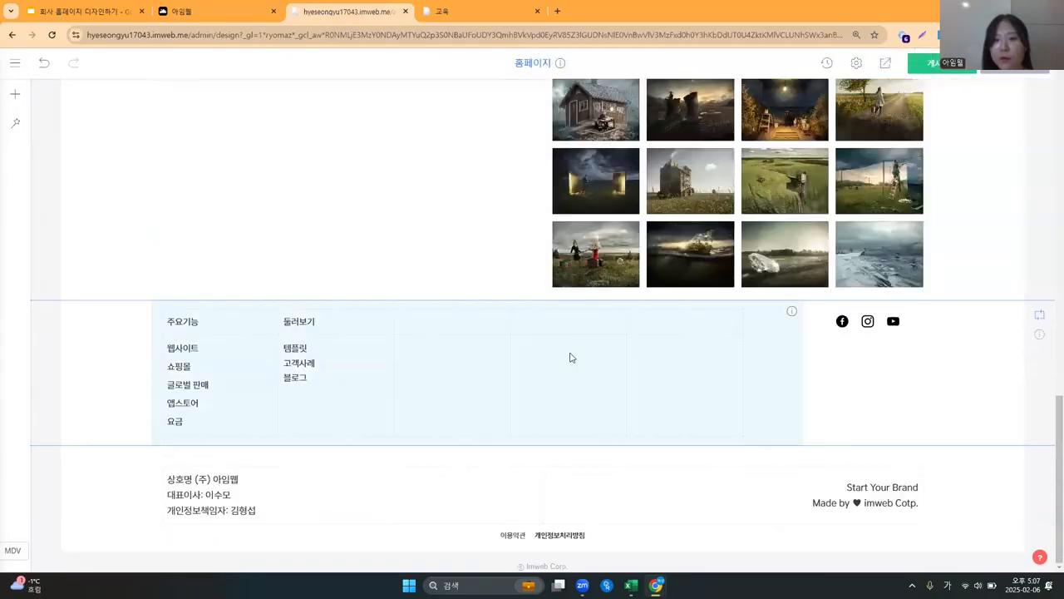
pyautogui.scroll(3, 571, 358)
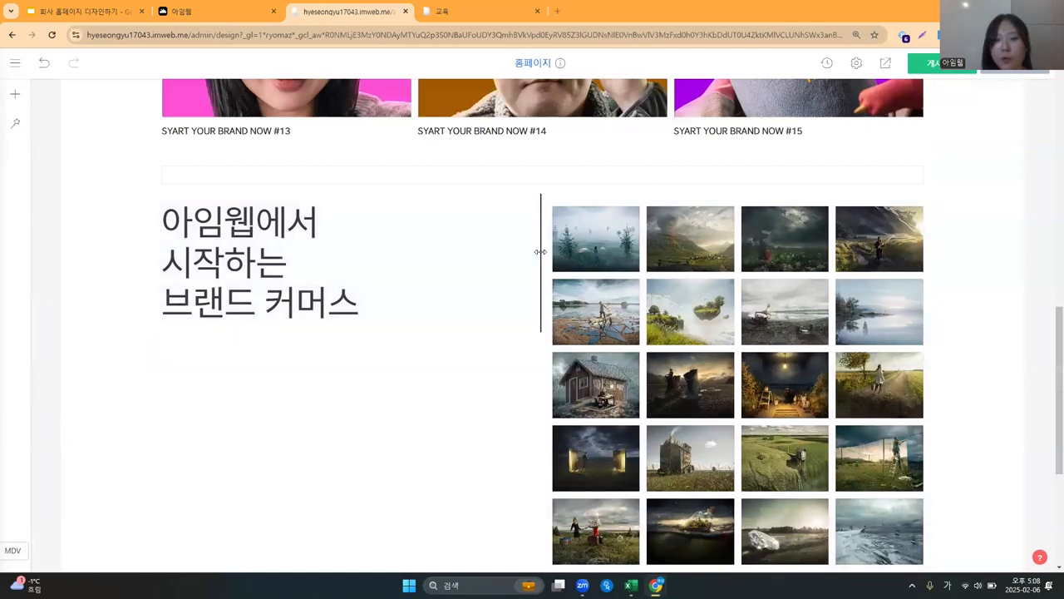
pyautogui.moveTo(509, 253); pyautogui.dragTo(409, 247)
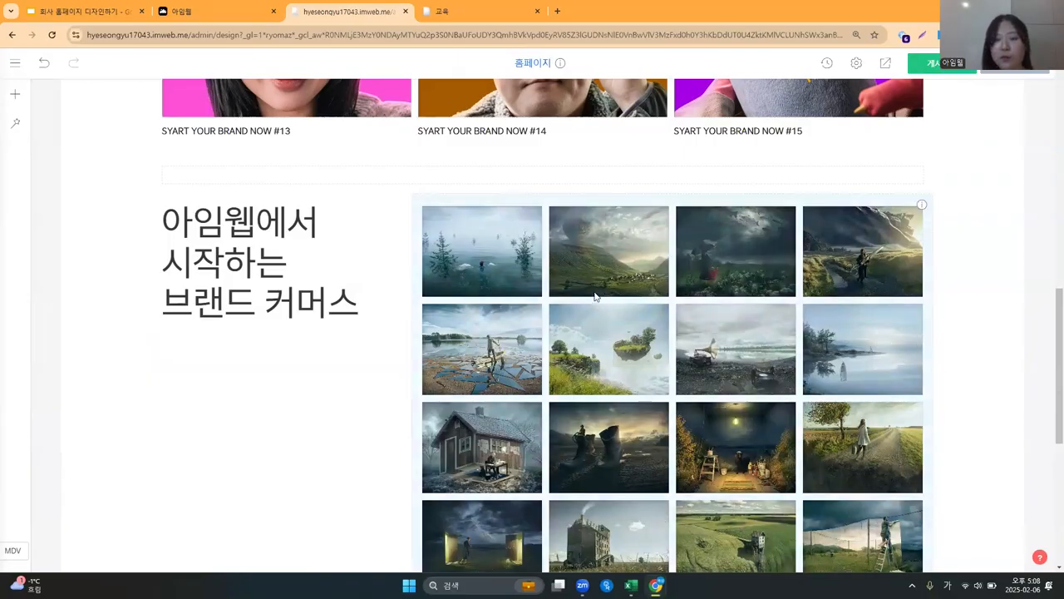
pyautogui.click(243, 7)
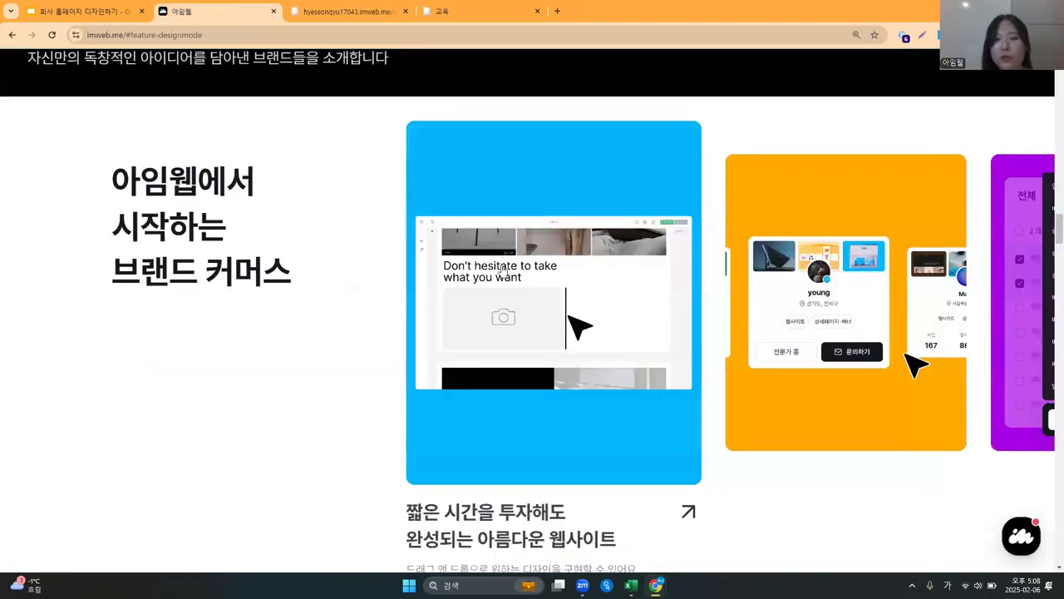
pyautogui.click(349, 11)
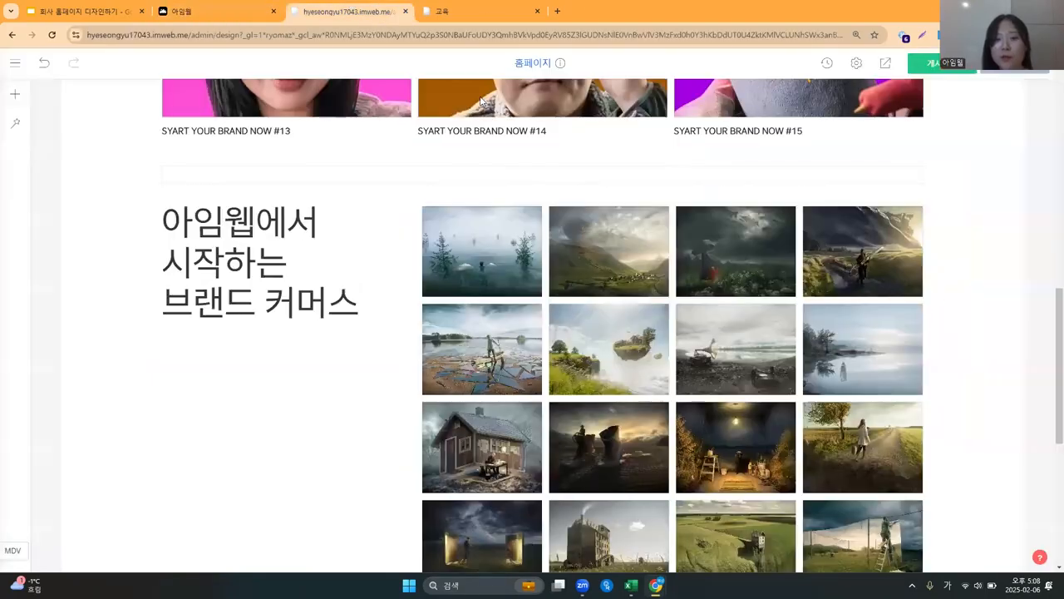
pyautogui.scroll(-1, 562, 248)
pyautogui.scroll(1, 541, 259)
pyautogui.rightClick(545, 261)
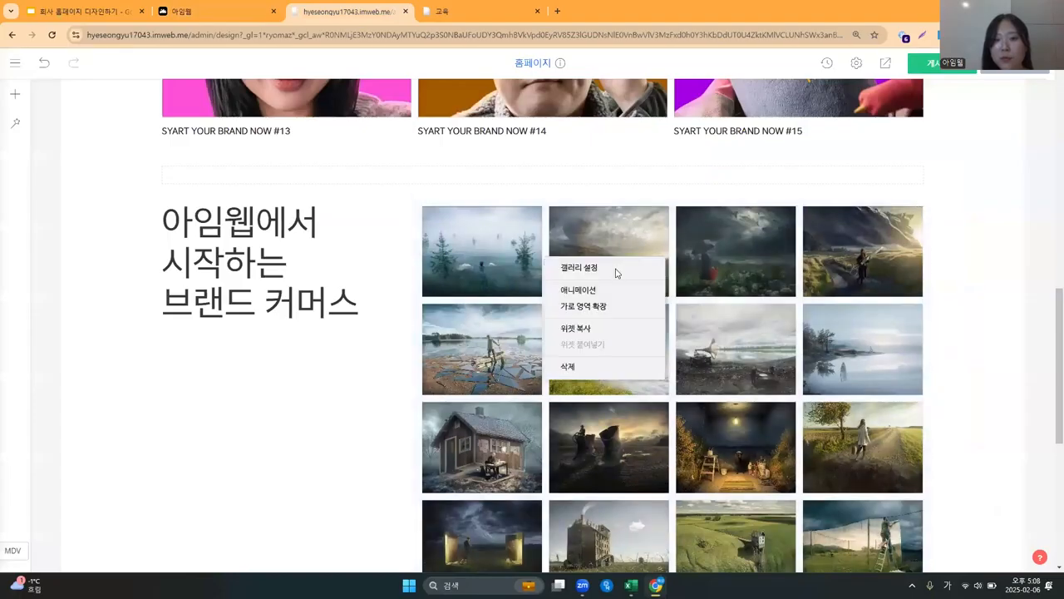
pyautogui.click(616, 269)
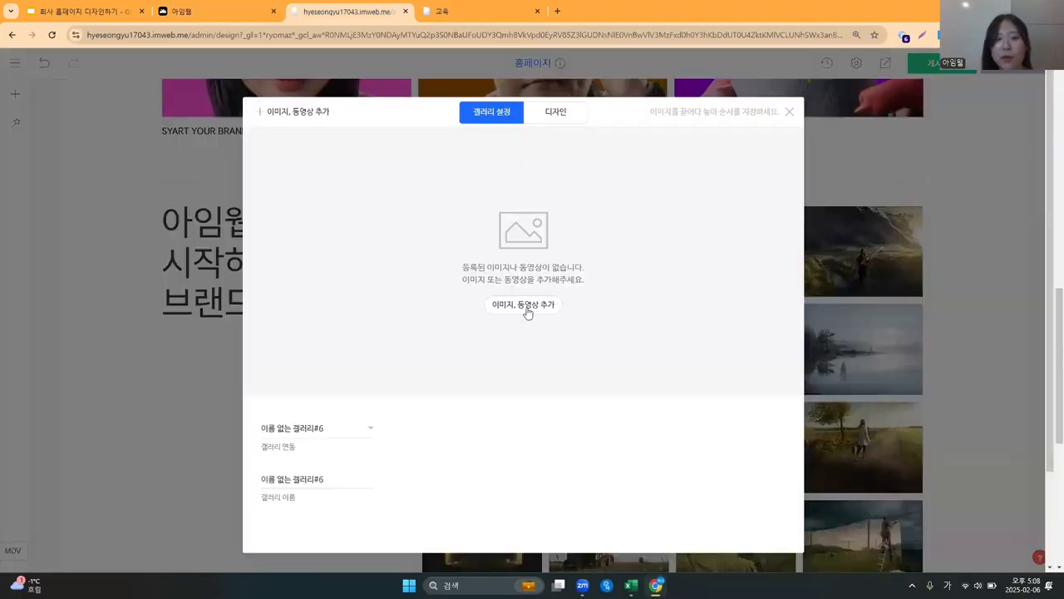
pyautogui.click(526, 306)
pyautogui.click(525, 327)
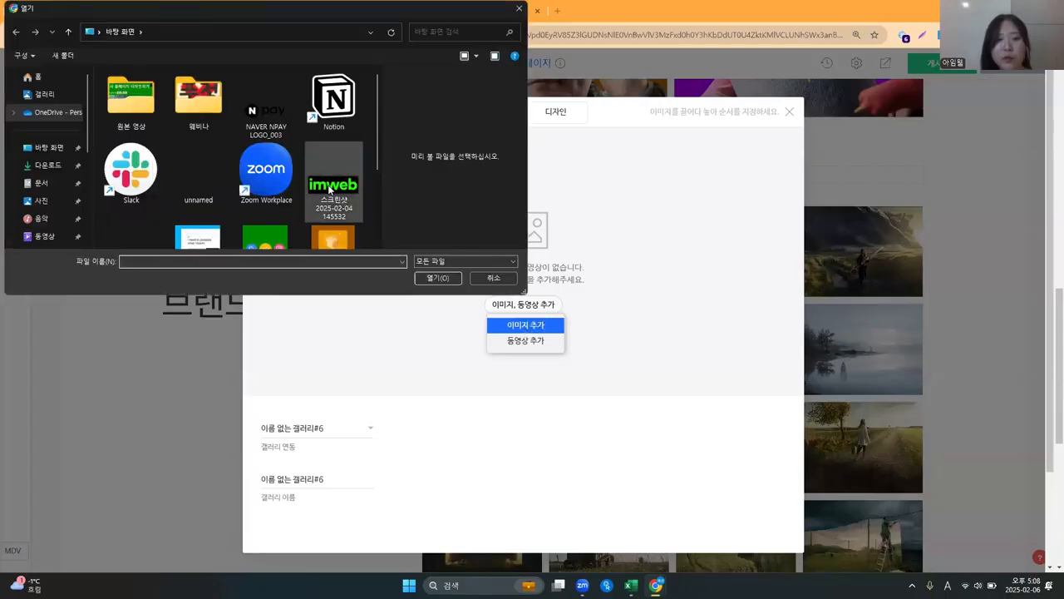
pyautogui.scroll(-2, 305, 185)
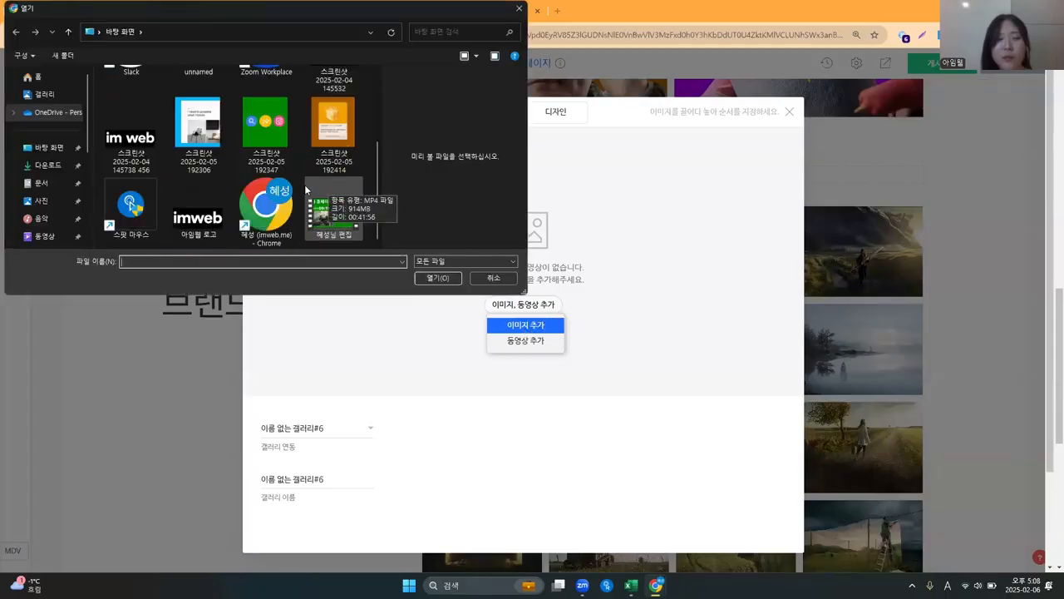
pyautogui.doubleClick(214, 157)
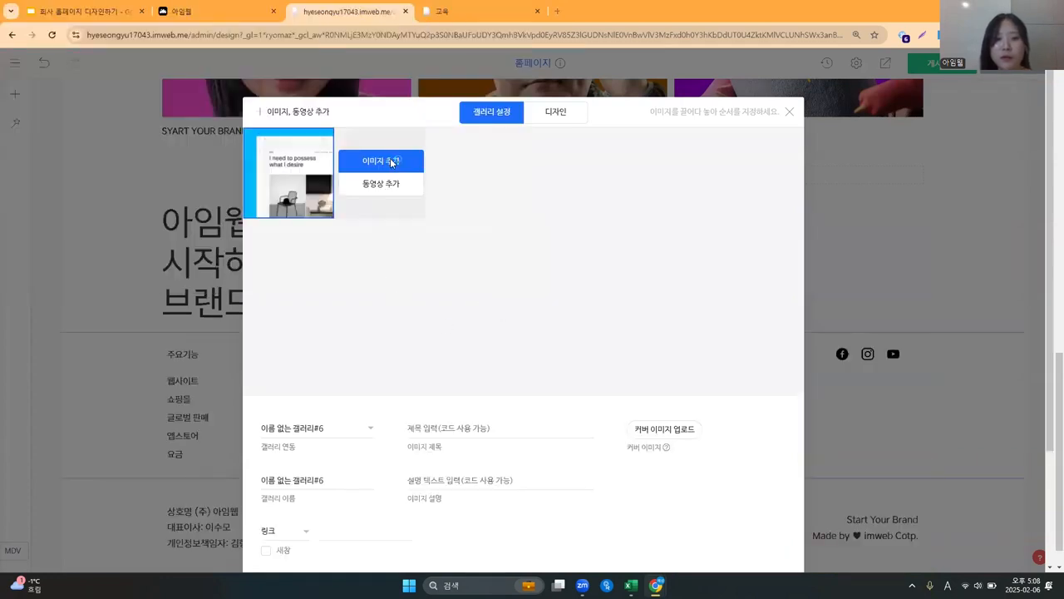
pyautogui.click(393, 162)
pyautogui.scroll(-1, 282, 200)
pyautogui.doubleClick(283, 199)
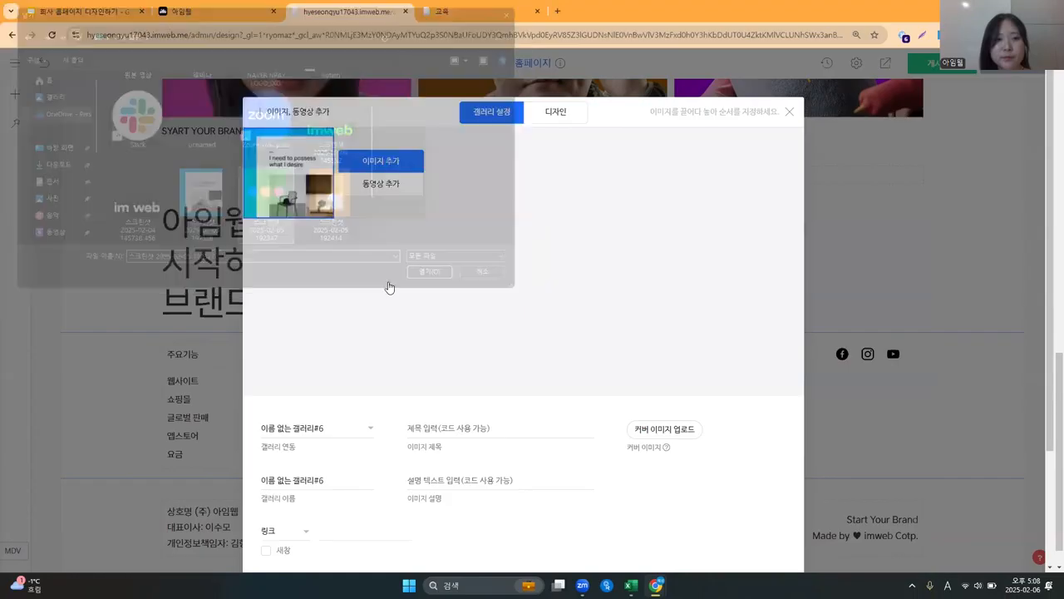
pyautogui.moveTo(488, 171)
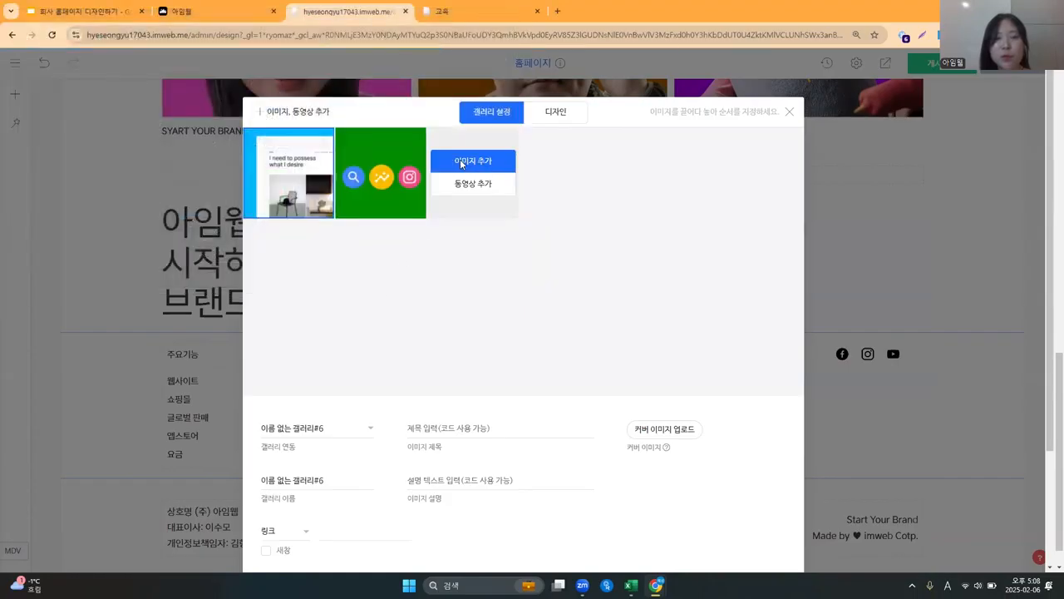
pyautogui.click(461, 162)
pyautogui.scroll(-1, 333, 200)
pyautogui.doubleClick(343, 196)
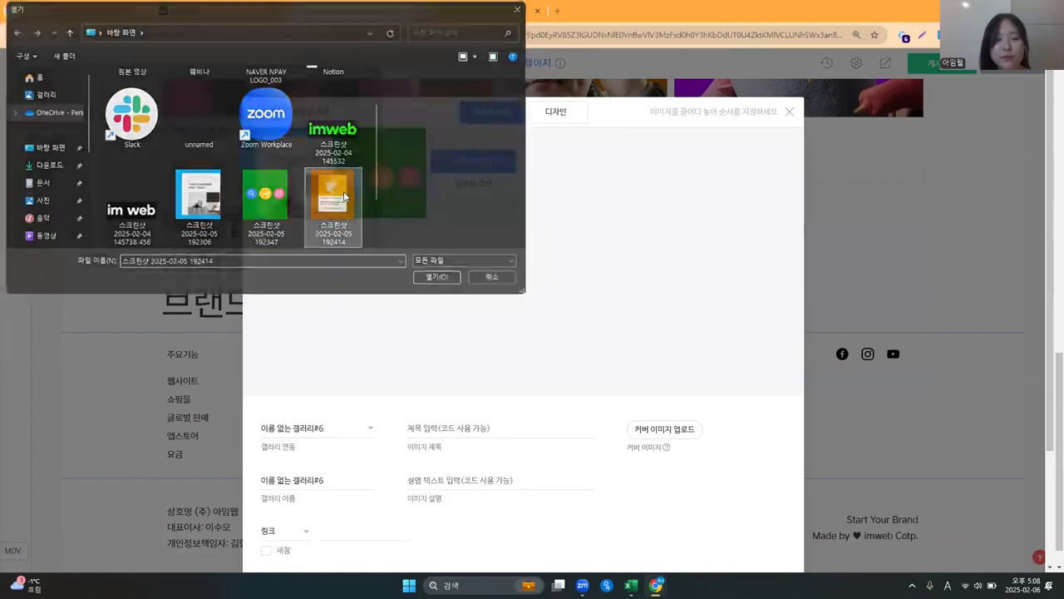
pyautogui.click(913, 258)
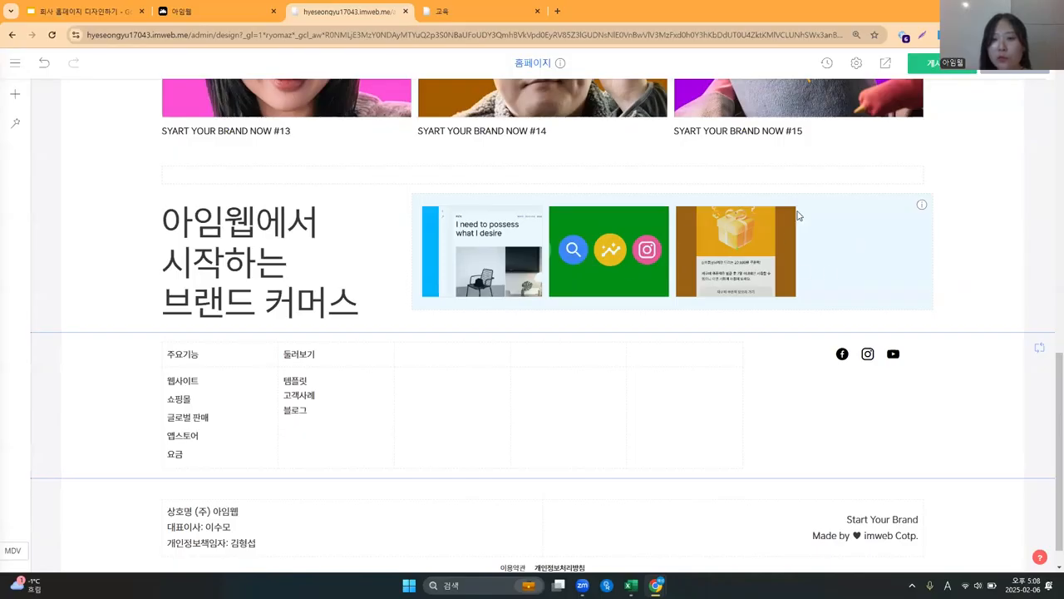
# Change the gallery's design to the 슬라이드 갤러리 layout with partly visible side images and captions below.
pyautogui.rightClick(616, 250)
pyautogui.click(666, 248)
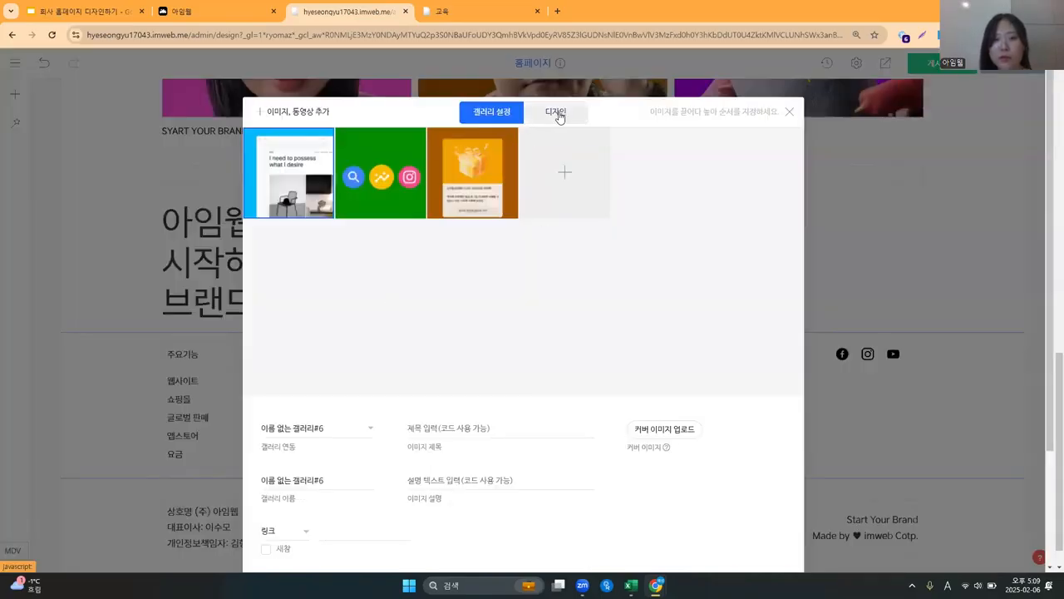
pyautogui.click(559, 117)
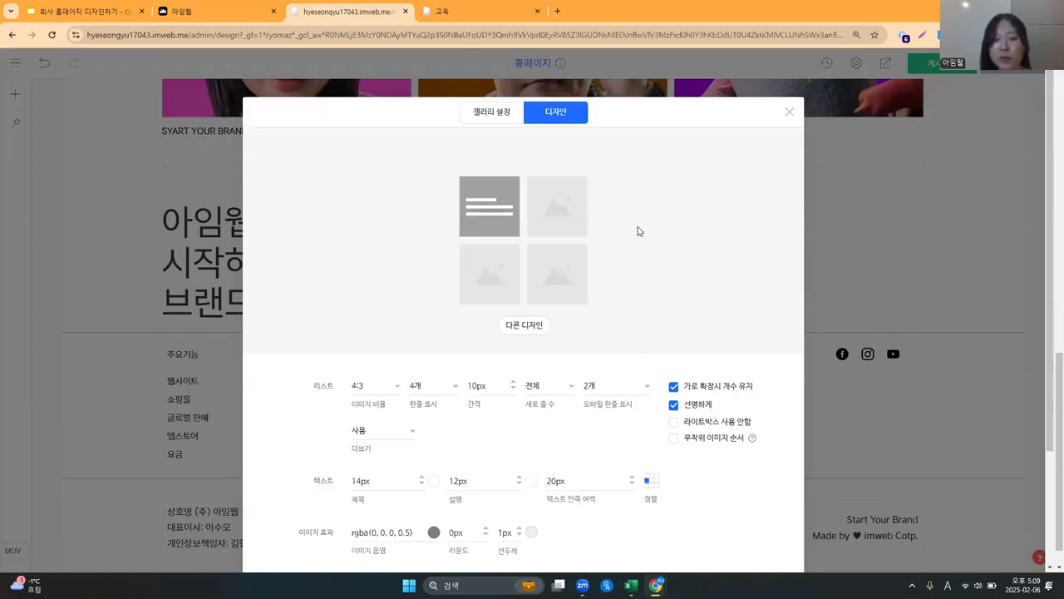
pyautogui.click(527, 331)
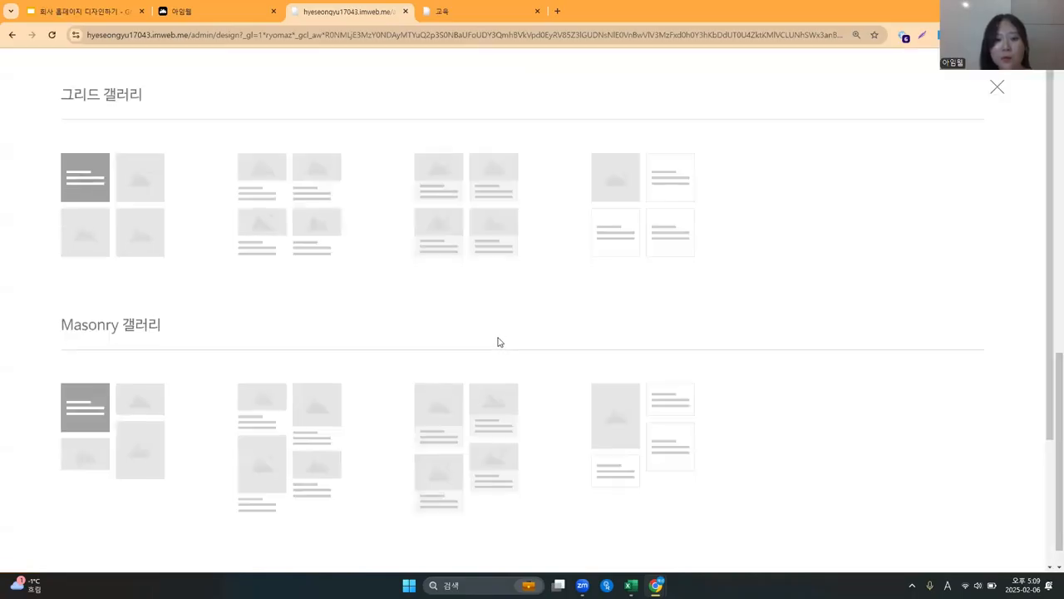
pyautogui.scroll(-2, 499, 340)
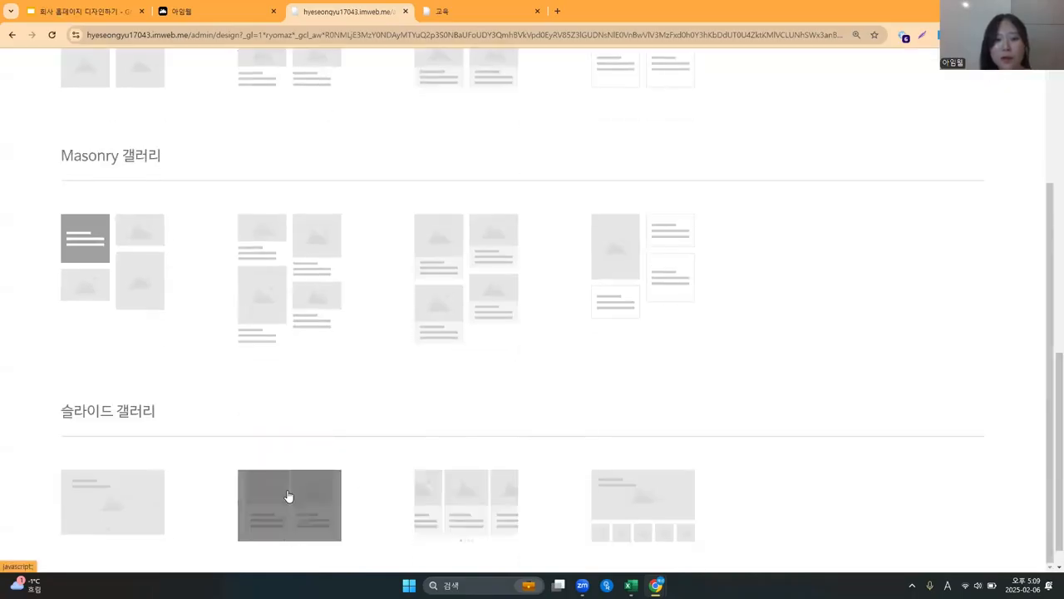
pyautogui.click(524, 566)
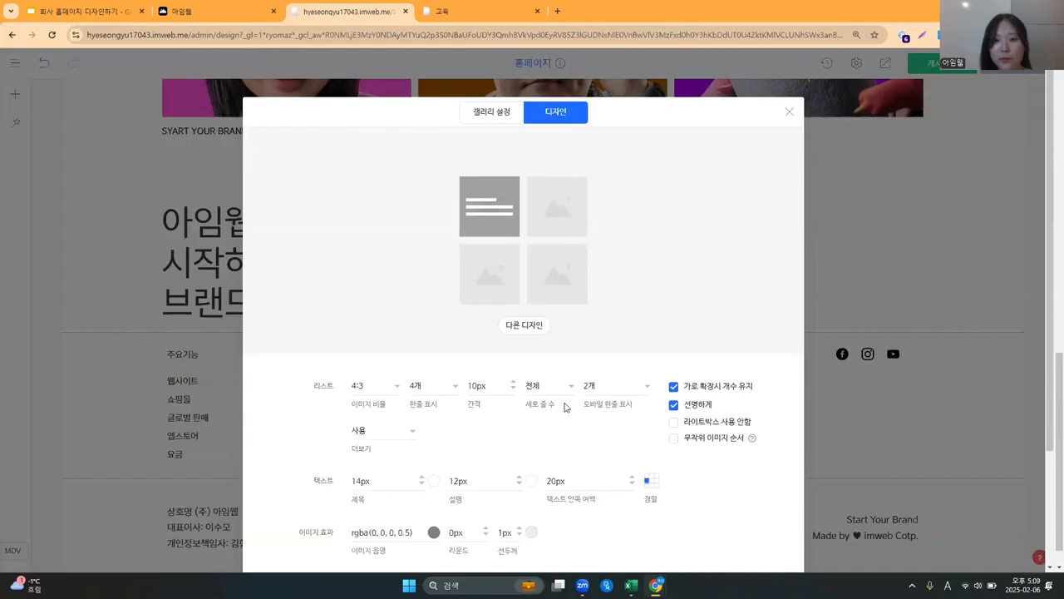
# Set the slide gallery to show 2개 images per row and close its settings.
pyautogui.scroll(-1, 448, 339)
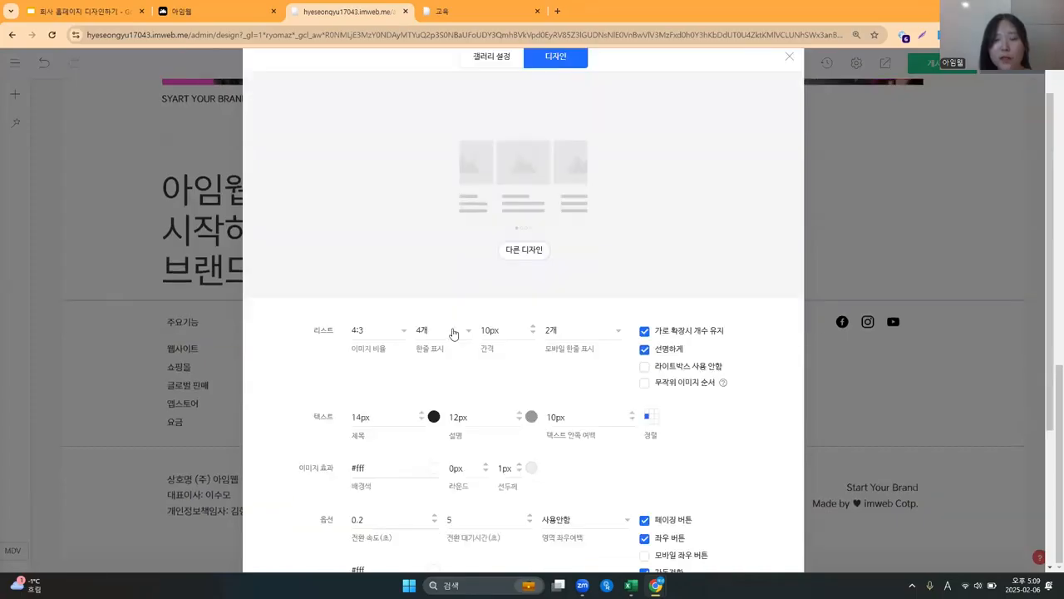
pyautogui.click(453, 334)
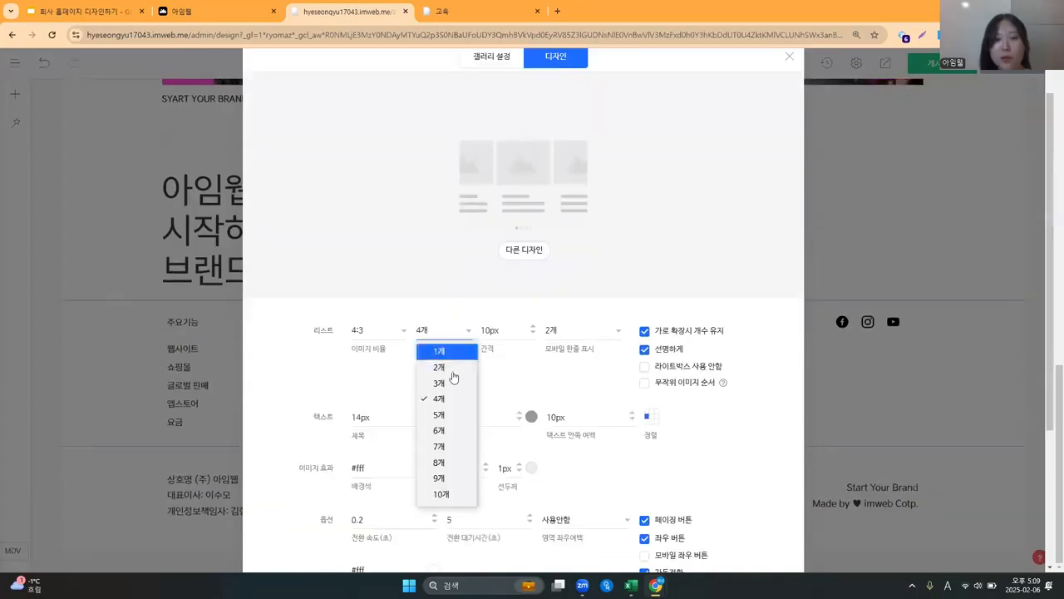
pyautogui.click(455, 368)
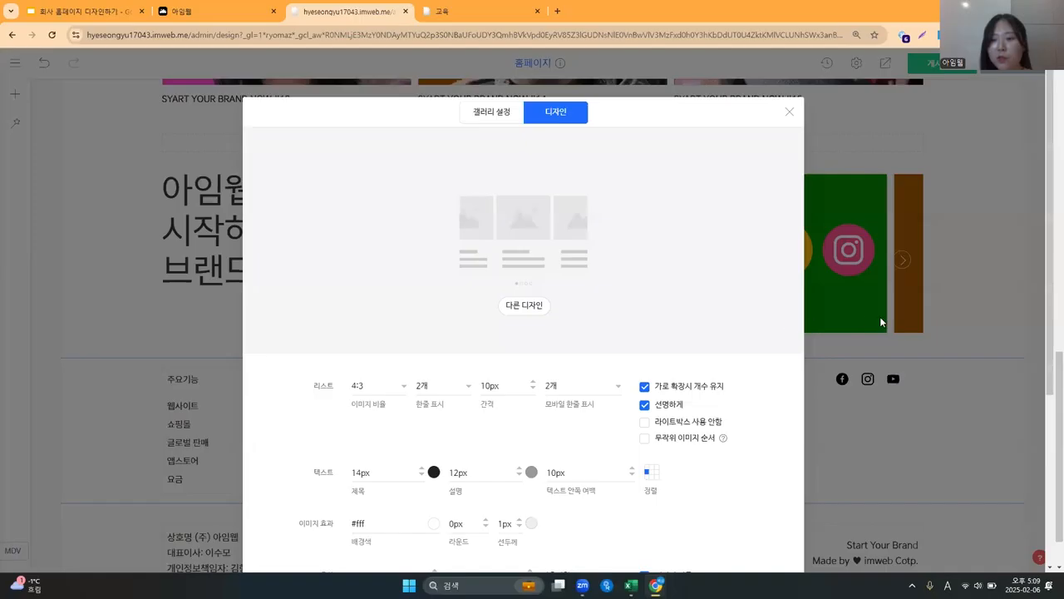
pyautogui.click(922, 228)
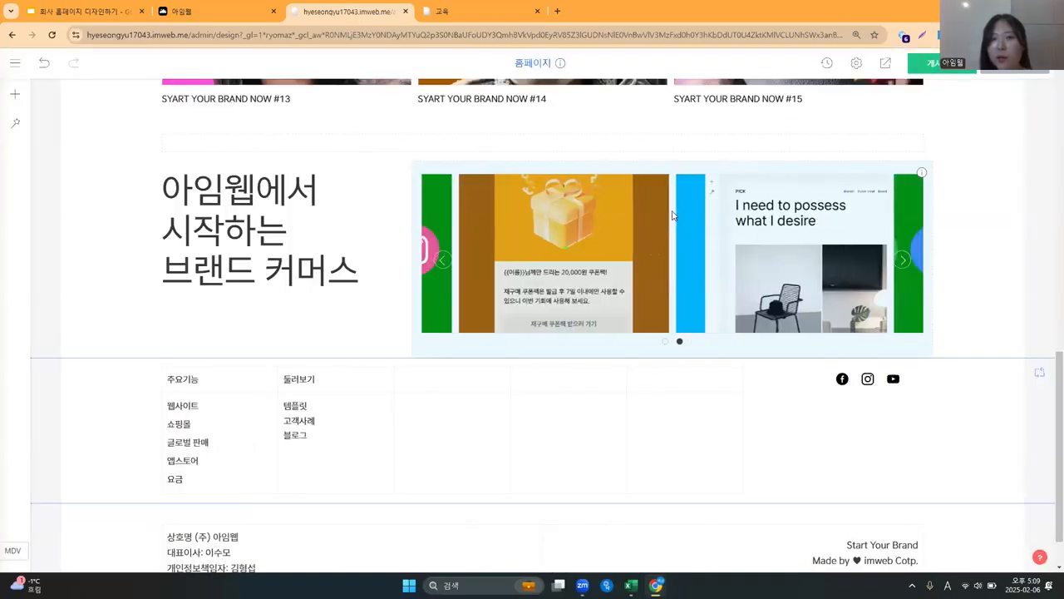
# Check the card proportions on the imweb reference page, then set the gallery's image ratio to 3:4.
pyautogui.click(248, 11)
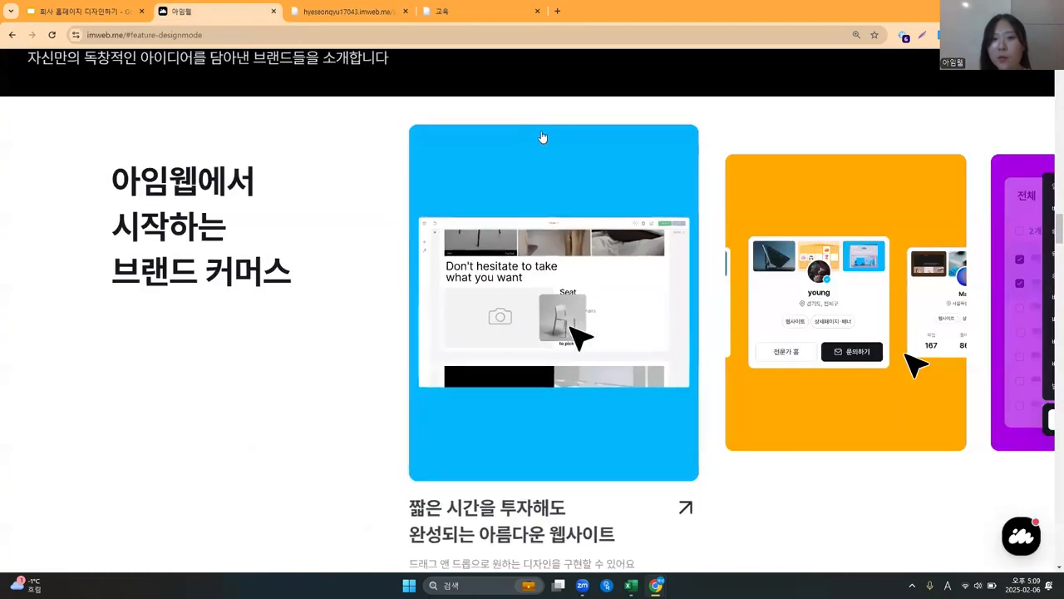
pyautogui.click(380, 10)
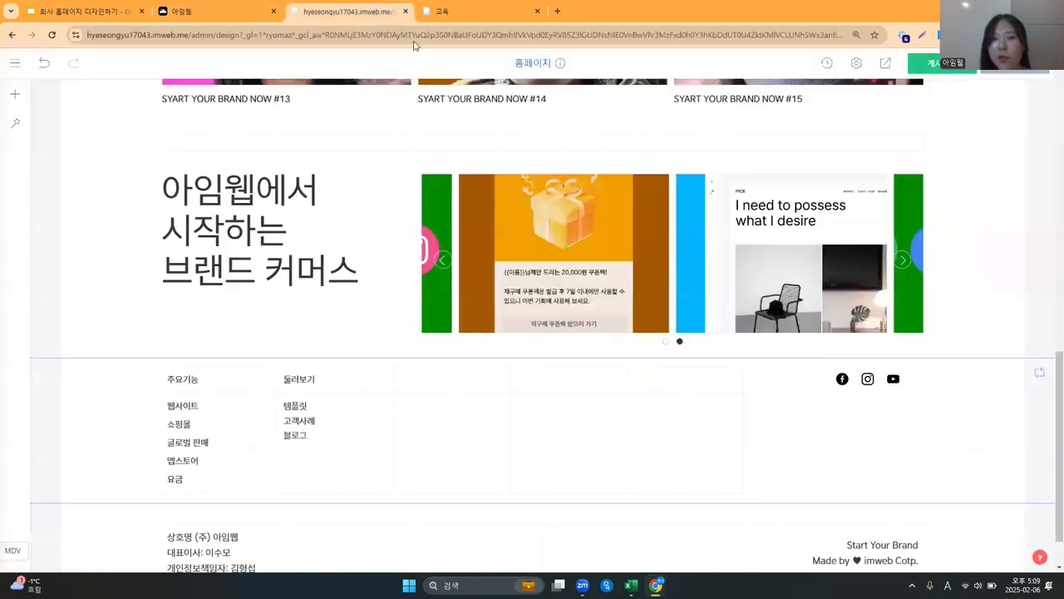
pyautogui.rightClick(584, 212)
pyautogui.click(627, 223)
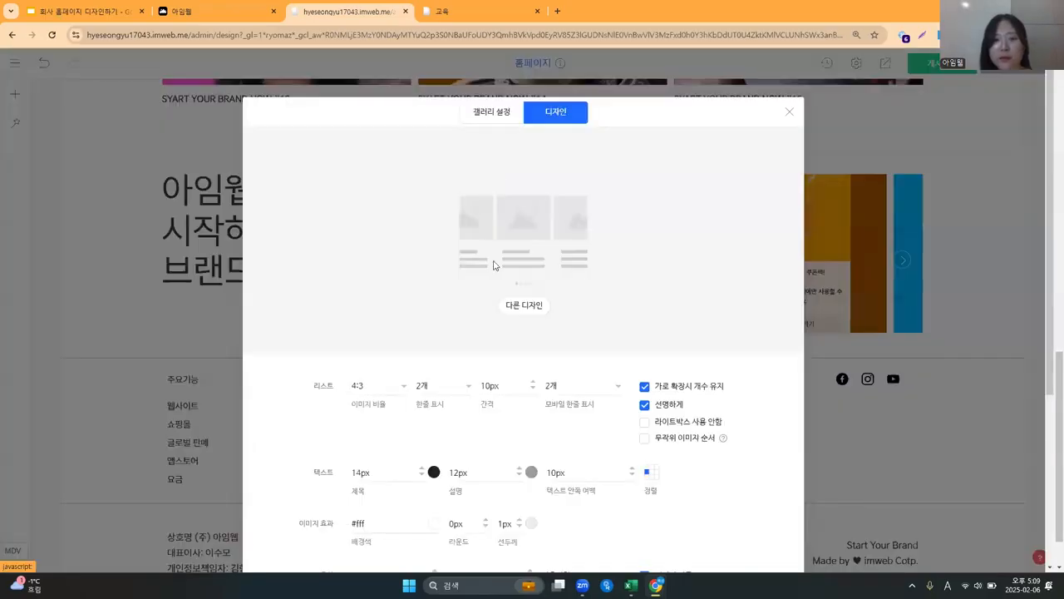
pyautogui.scroll(-1, 493, 264)
pyautogui.moveTo(324, 325); pyautogui.dragTo(397, 350)
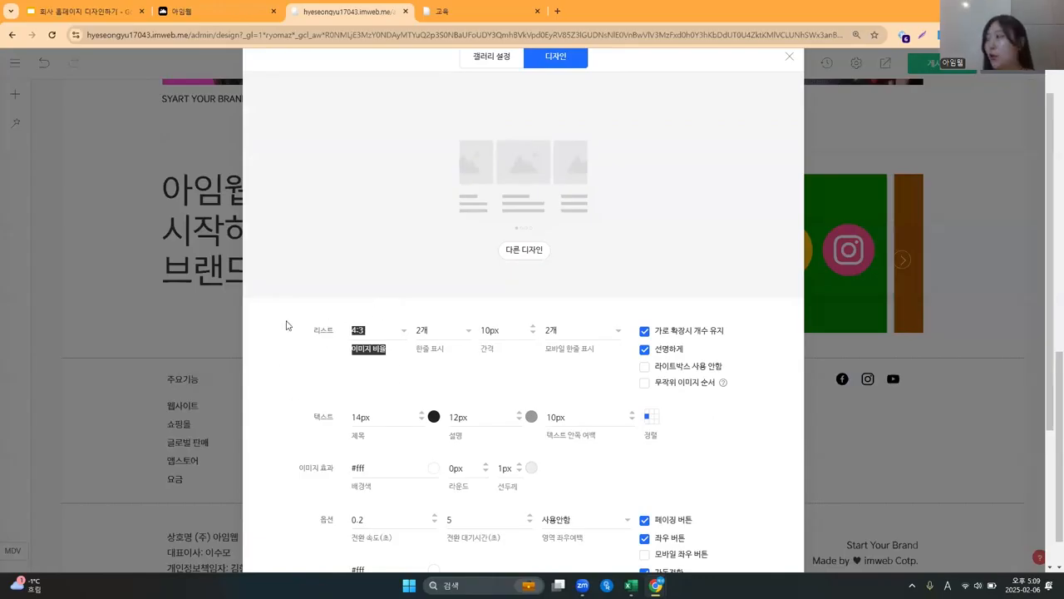
pyautogui.click(333, 363)
pyautogui.click(381, 337)
pyautogui.click(404, 383)
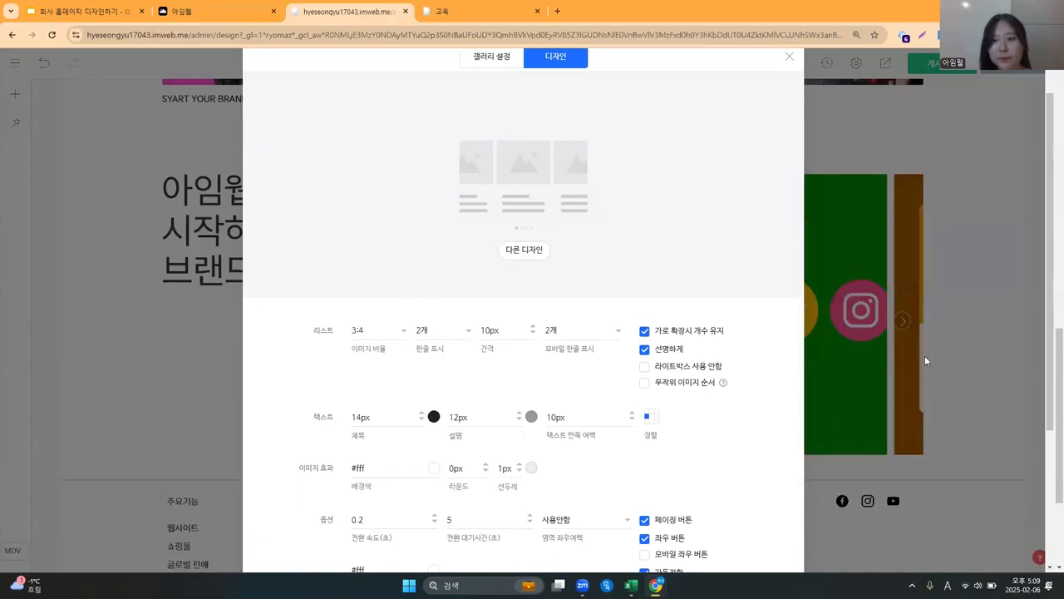
pyautogui.click(989, 336)
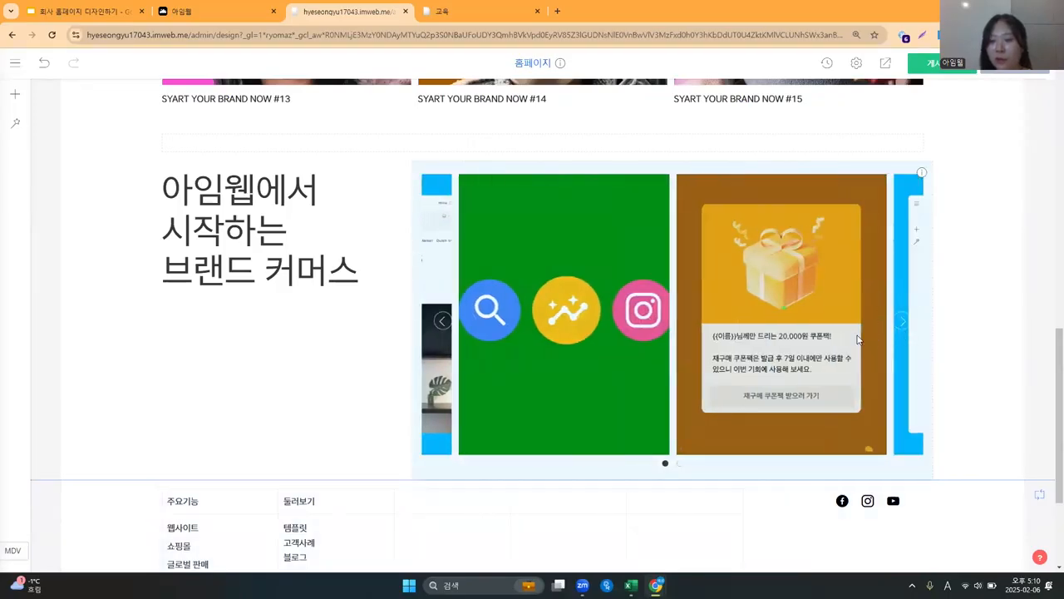
# Turn off the gallery's paging button option (페이징 버튼) and close its settings.
pyautogui.click(909, 319)
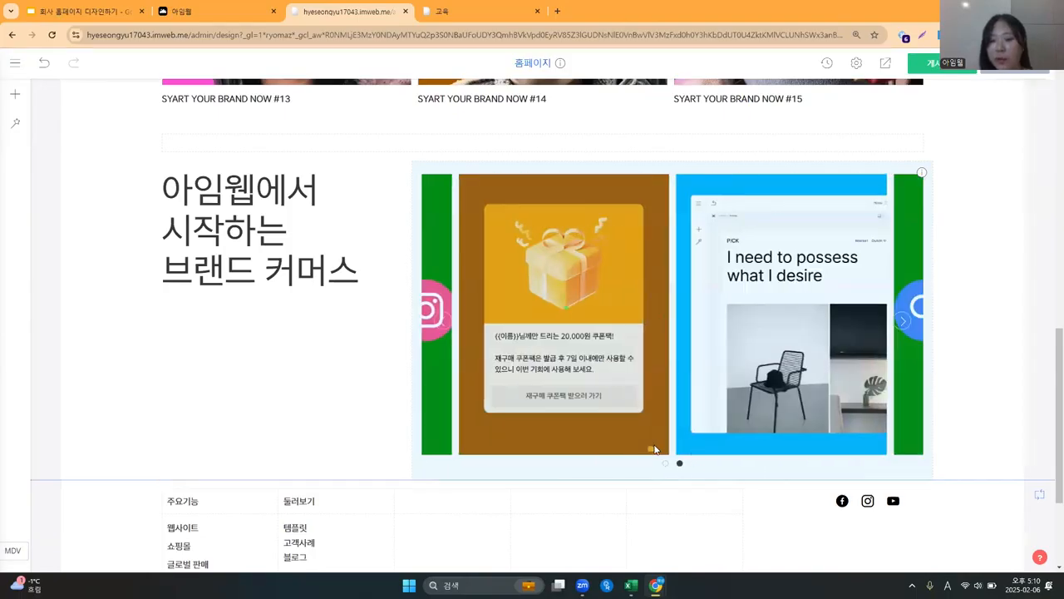
pyautogui.rightClick(636, 299)
pyautogui.doubleClick(532, 335)
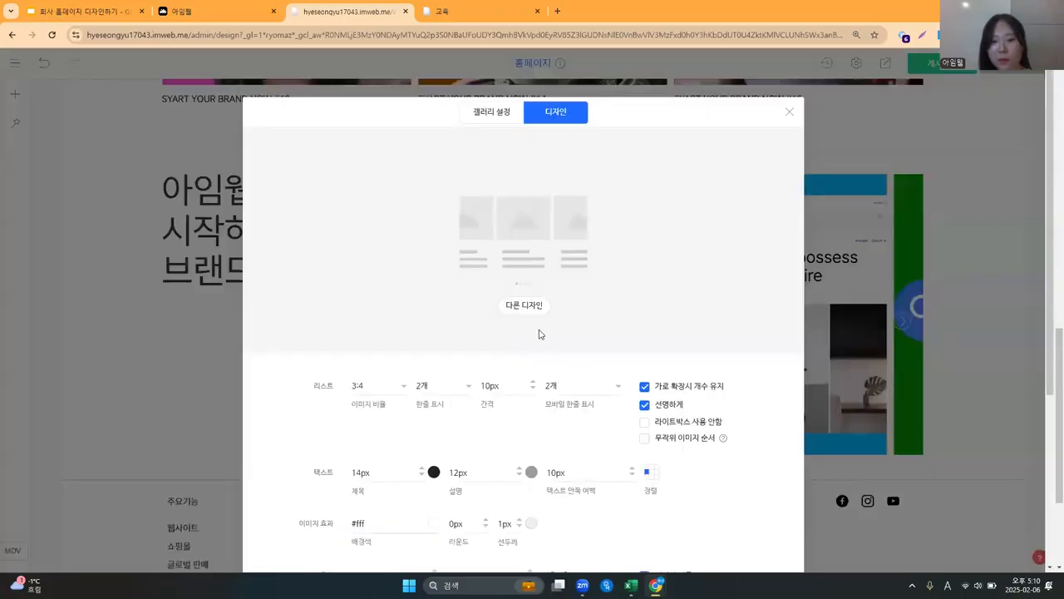
pyautogui.scroll(-2, 539, 334)
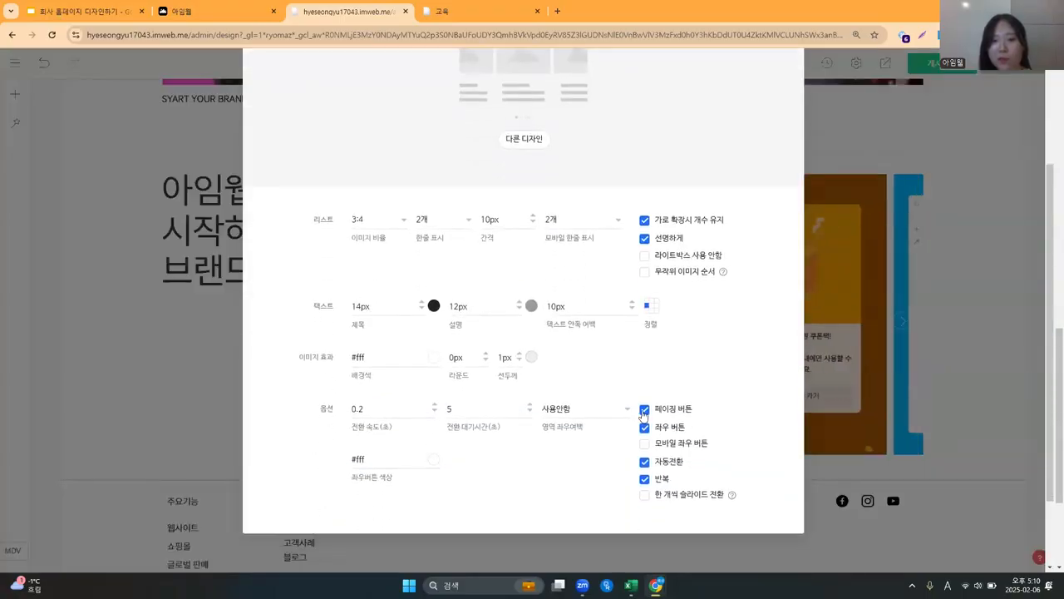
pyautogui.click(668, 410)
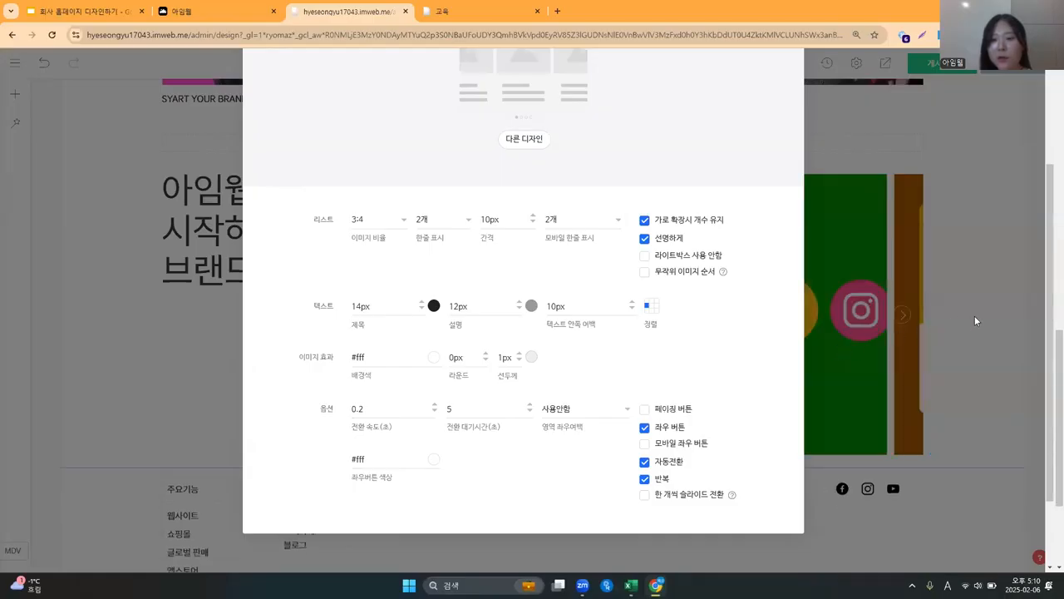
pyautogui.click(974, 315)
# Compare the card captions on the 교육 sample page and the imweb reference page, then reopen the gallery's image settings.
pyautogui.click(453, 11)
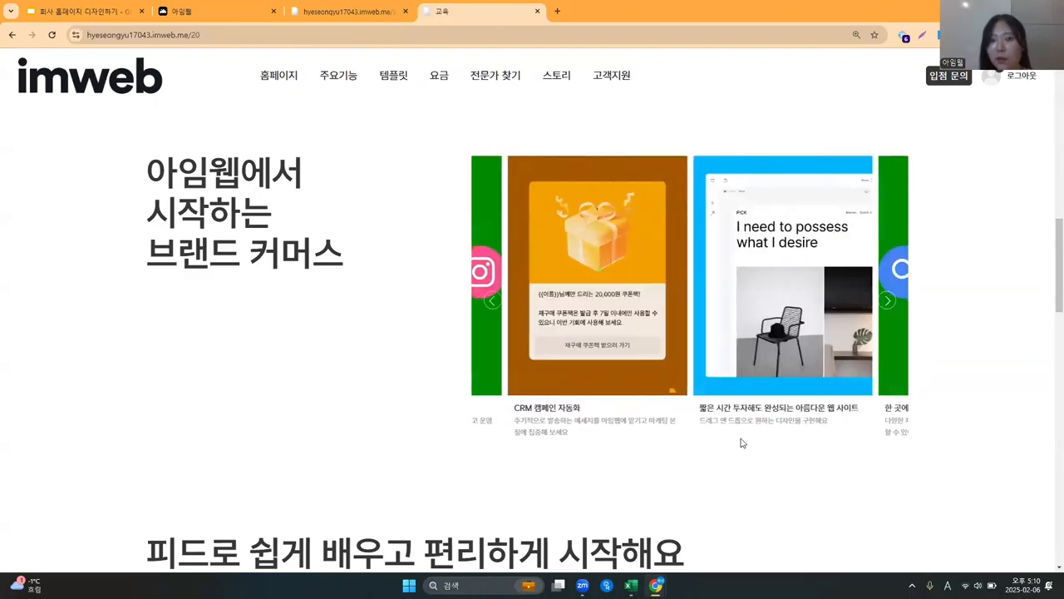
pyautogui.click(216, 11)
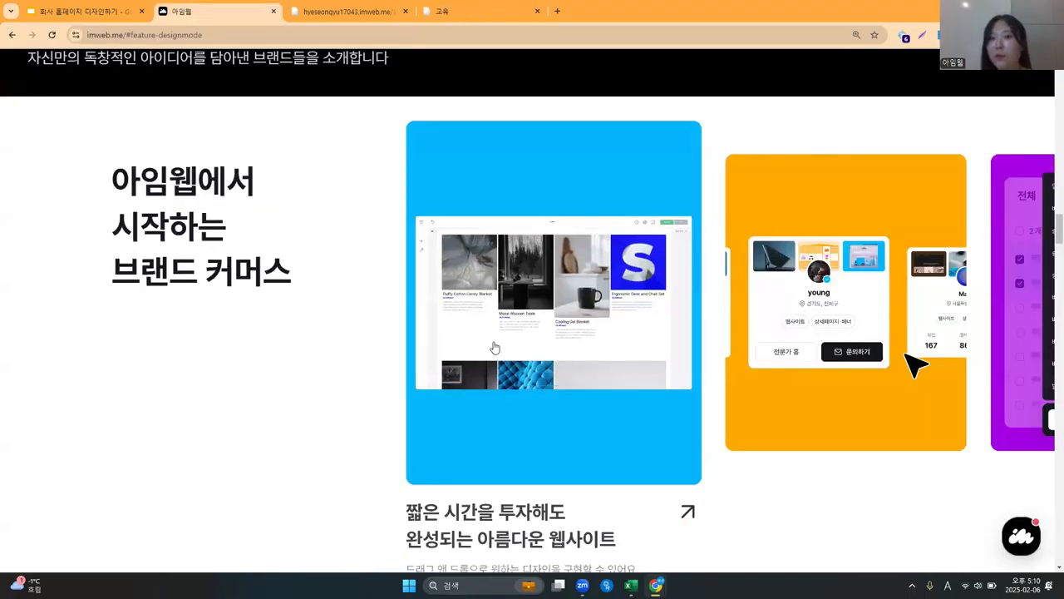
pyautogui.scroll(-1, 418, 513)
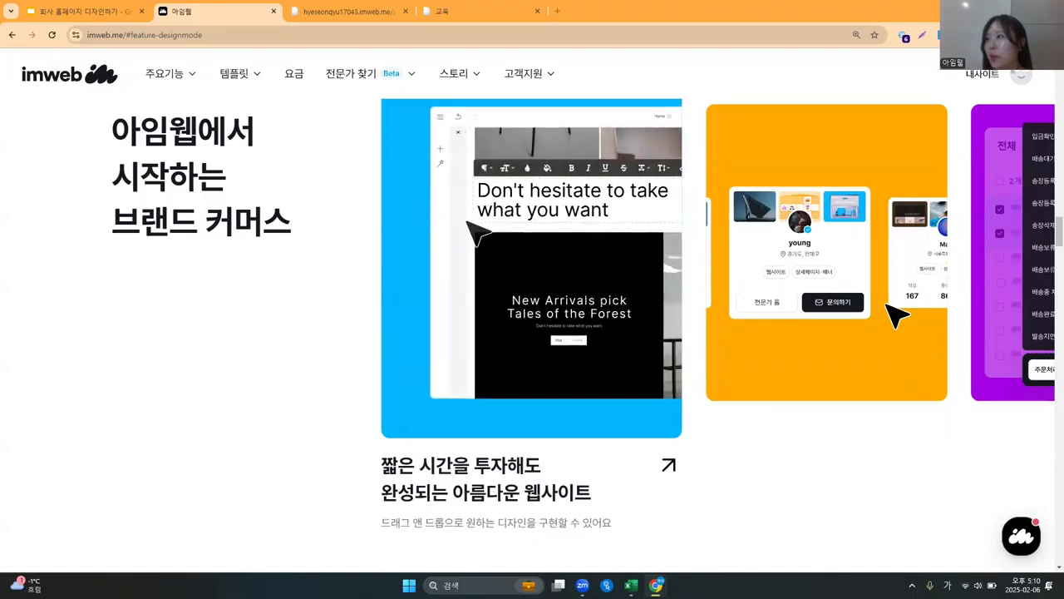
pyautogui.click(482, 10)
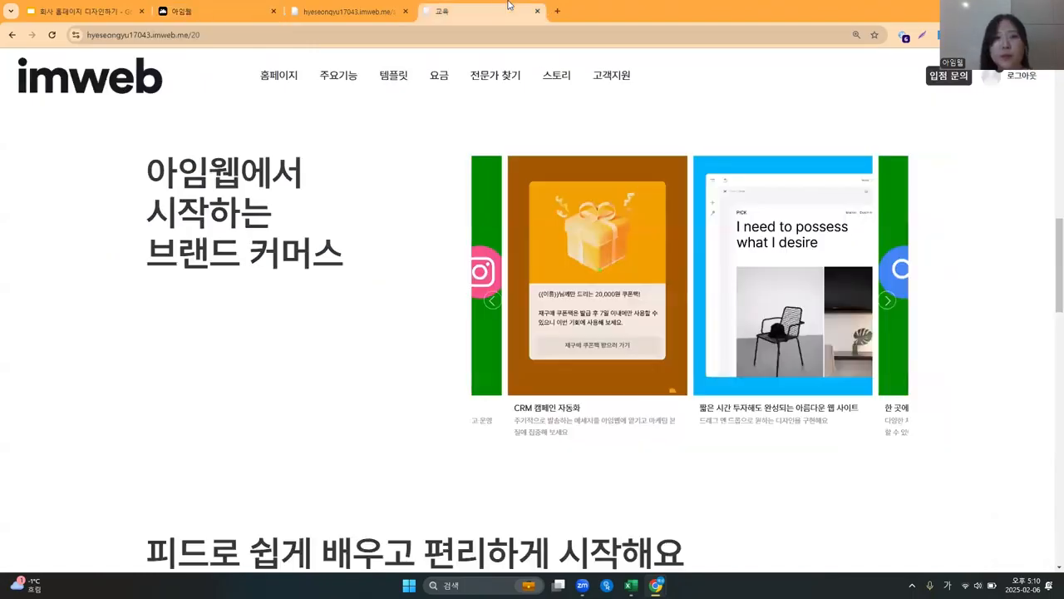
pyautogui.click(390, 11)
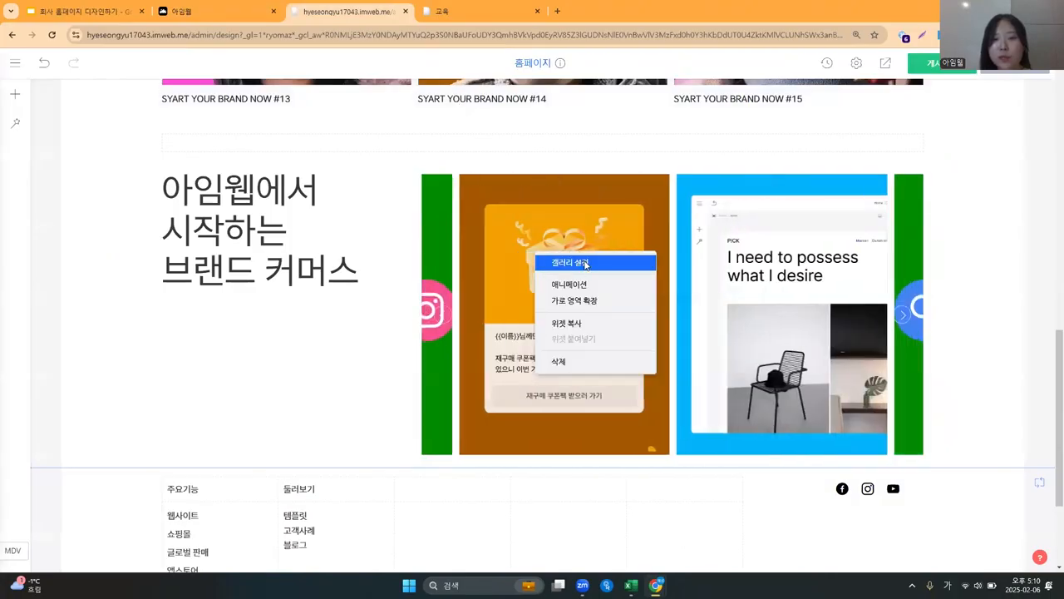
pyautogui.doubleClick(585, 265)
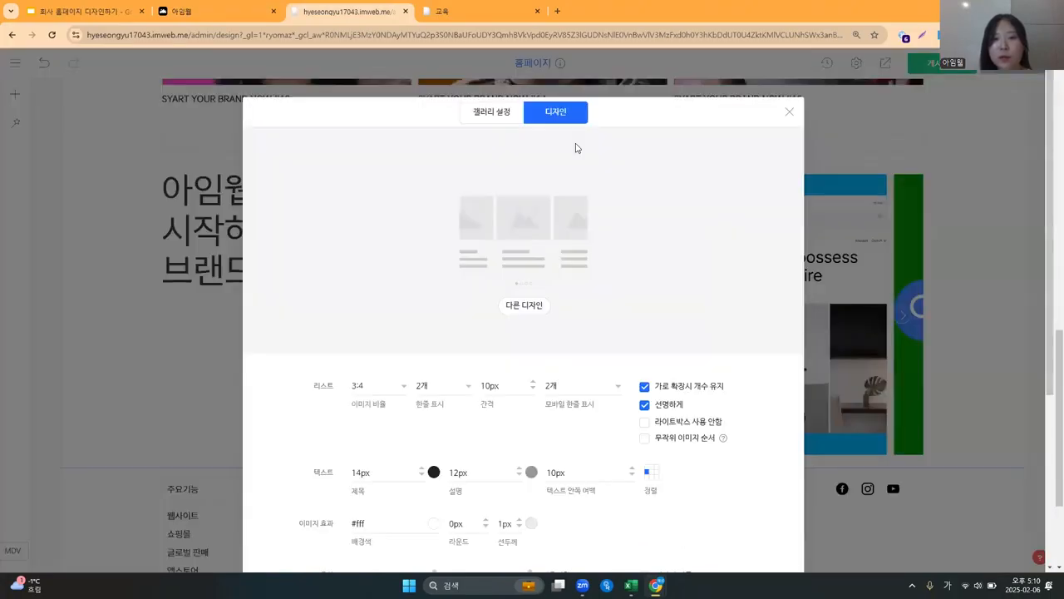
pyautogui.click(483, 116)
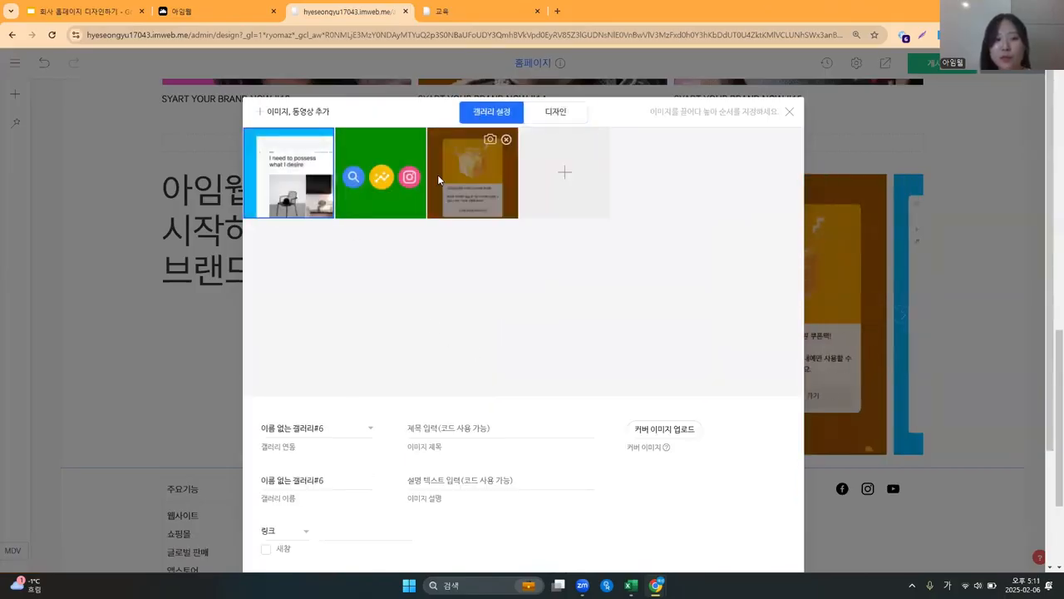
# Title the first gallery image '짧은 시간을 투자해도 완성되는 아름다운 사이트' and describe it as '드래그 앤 드롭으로 원하는 디자인을 구현할 수 있어요'.
pyautogui.click(471, 427)
pyautogui.click(476, 473)
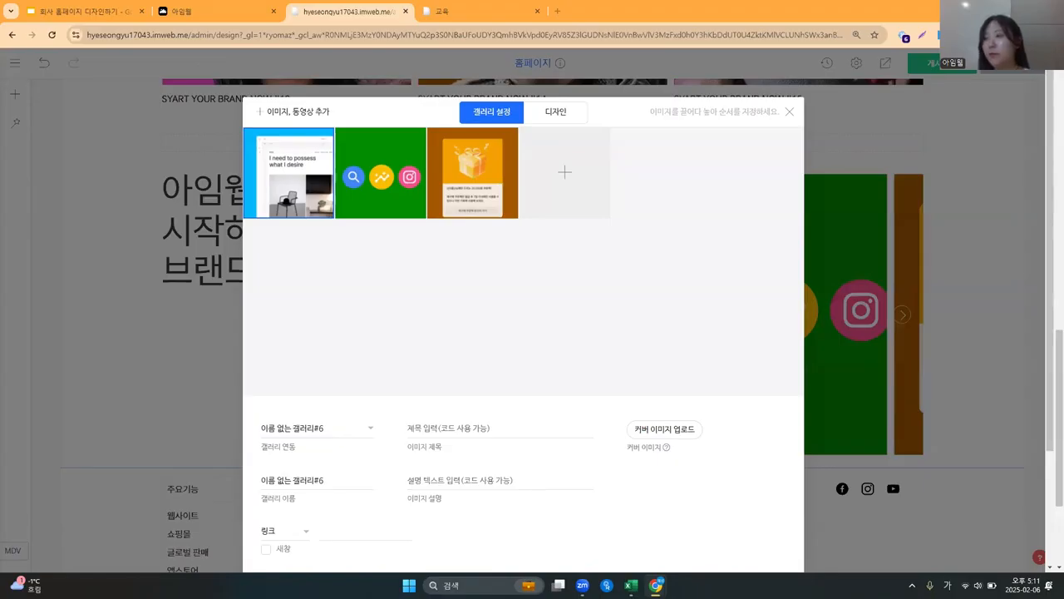
pyautogui.click(475, 428)
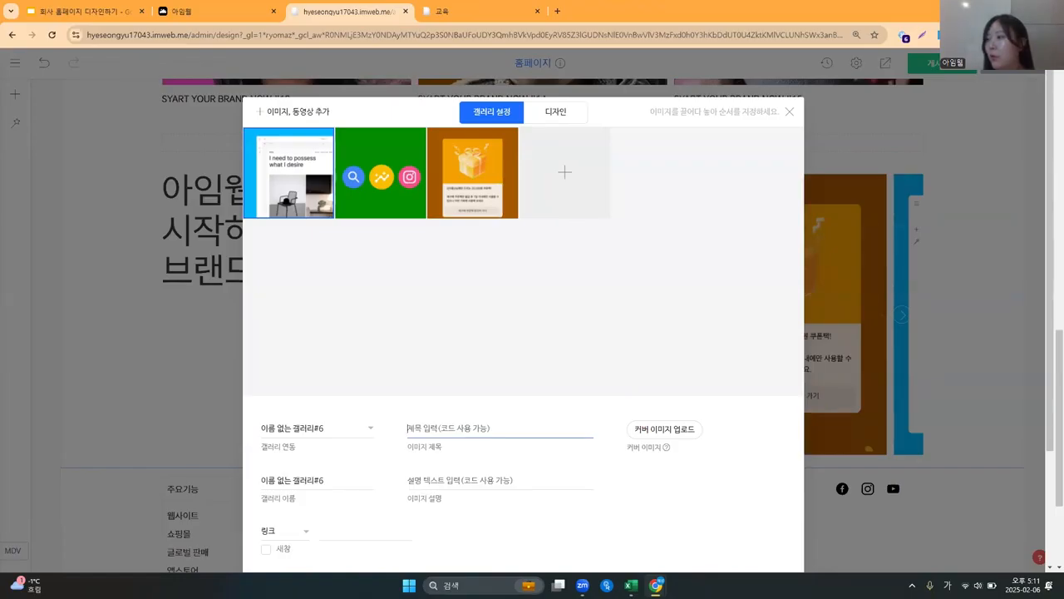
pyautogui.write('쩌은')
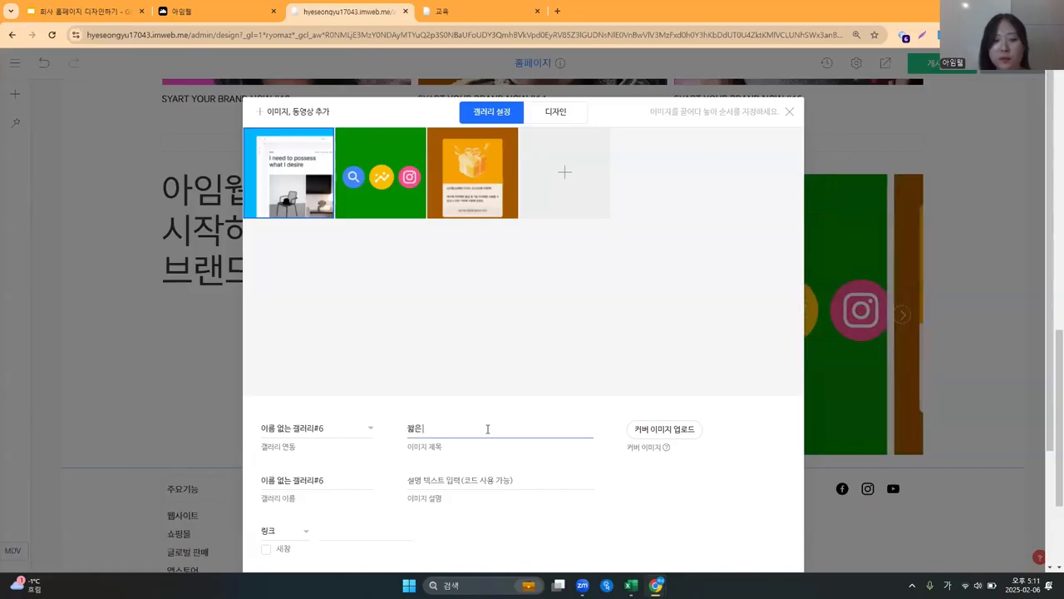
pyautogui.write(' 시간을 투자해되')
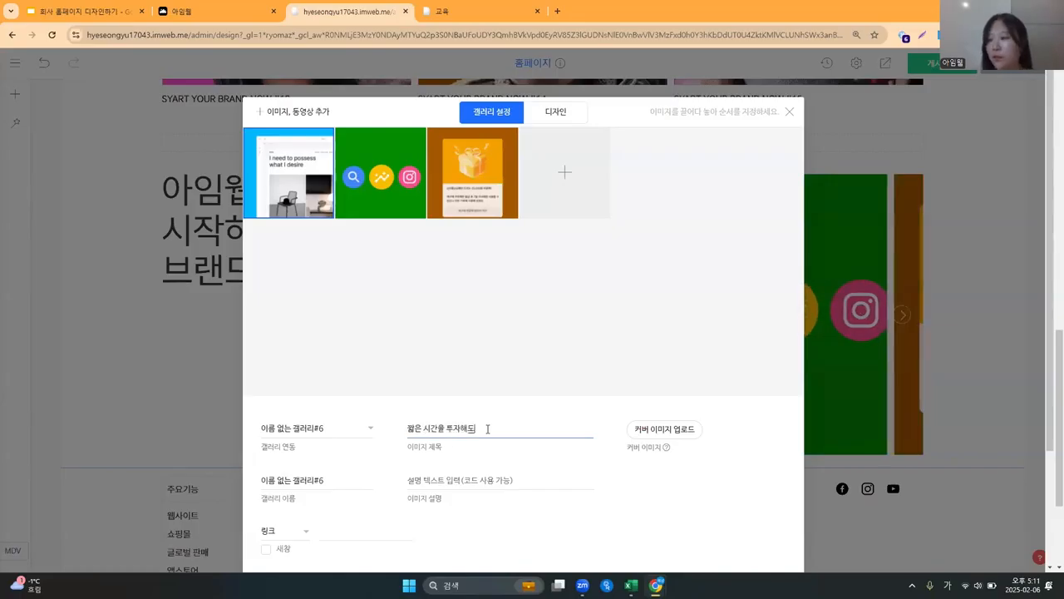
pyautogui.write(' 완성되는 아름대운 사이트')
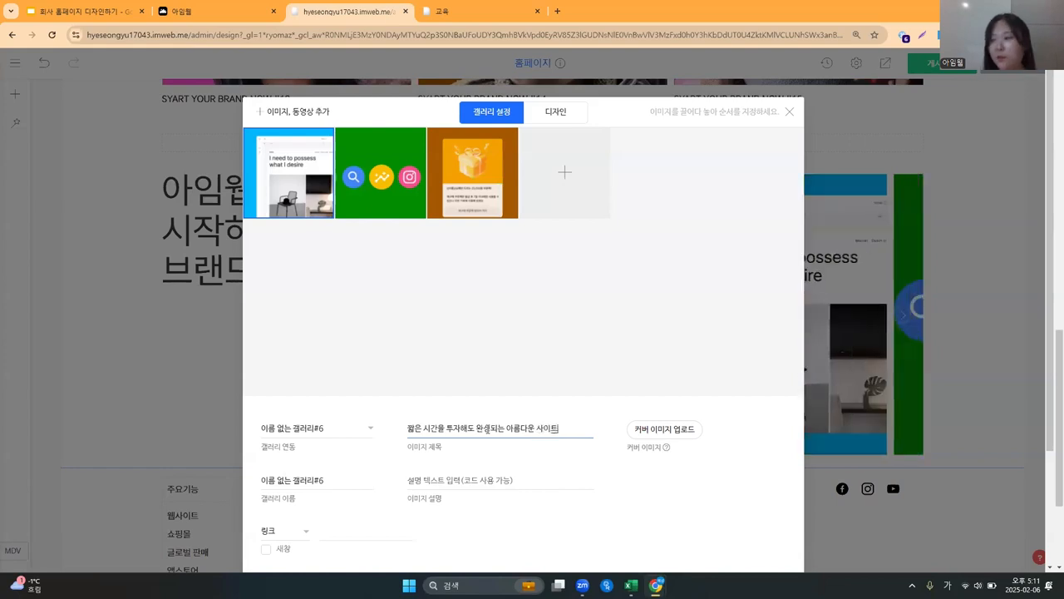
pyautogui.press('Tab')
pyautogui.write('드래그 앤 드롭으로 원하는 디자인을 구현할 수 있어요')
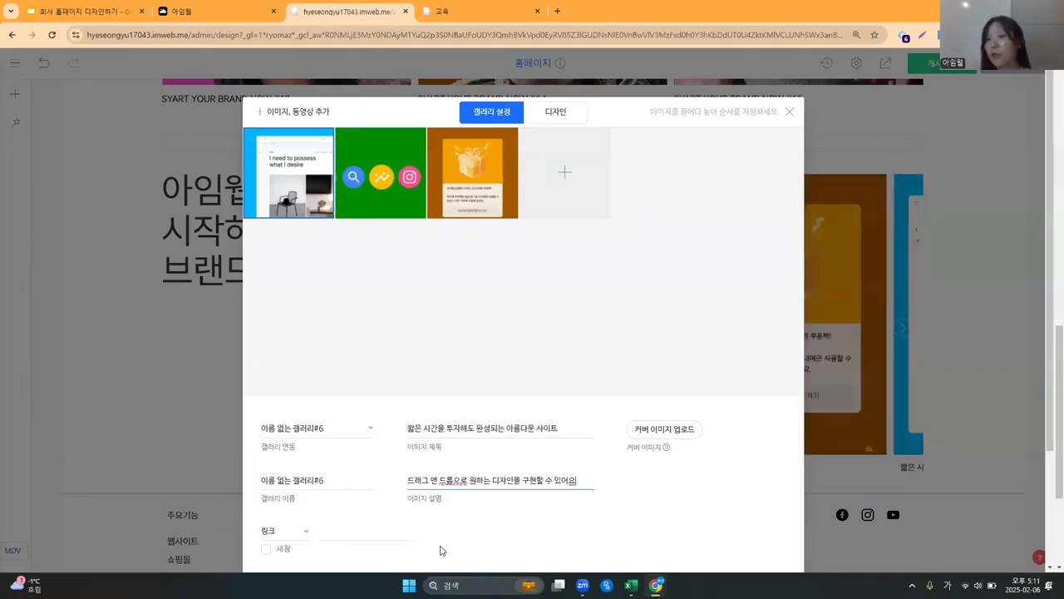
# Review the text and image effect options in the gallery's design settings, then close them.
pyautogui.click(555, 112)
pyautogui.scroll(-4, 441, 363)
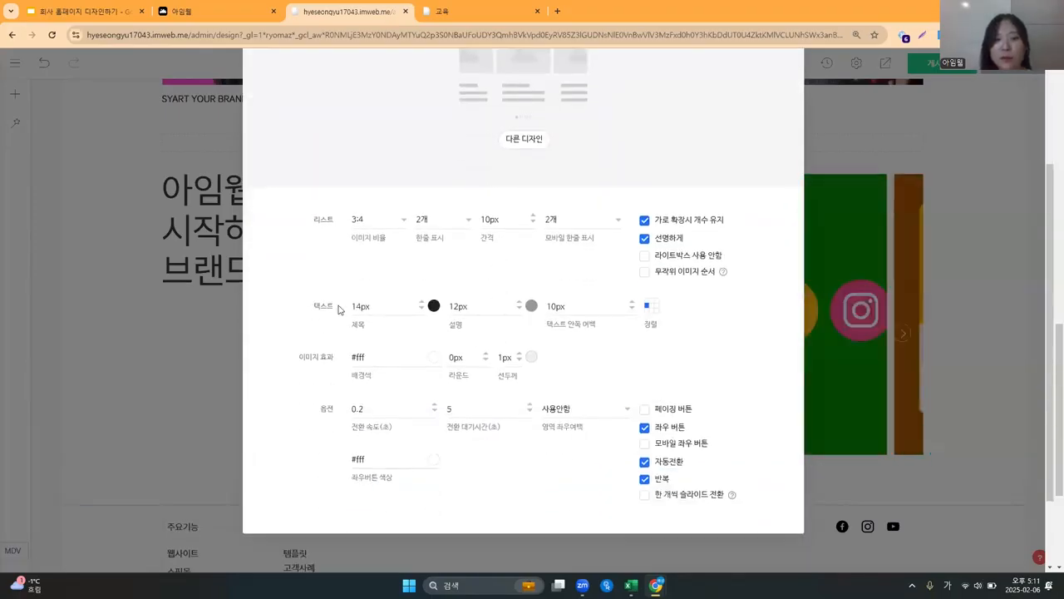
pyautogui.scroll(1, 341, 316)
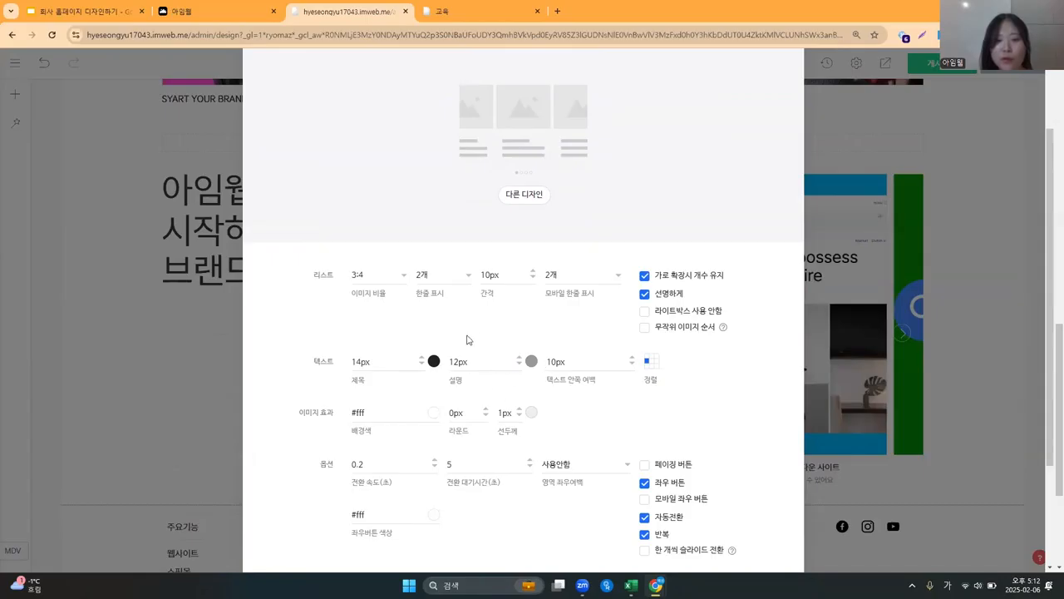
pyautogui.click(923, 329)
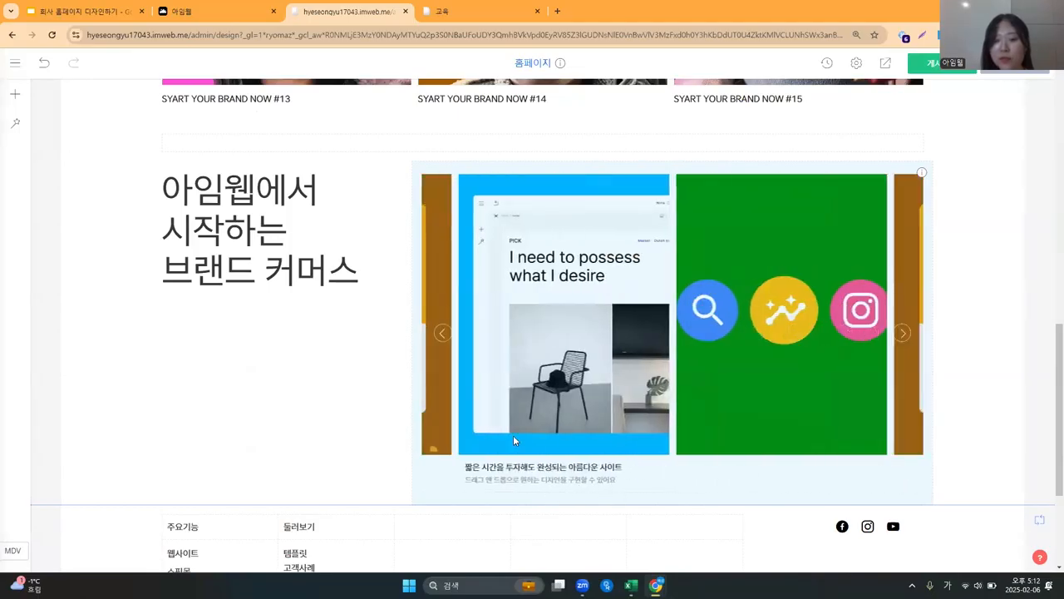
# Set the image border thickness (선두께) to 0px in the card slider gallery's design settings.
pyautogui.rightClick(562, 283)
pyautogui.click(573, 294)
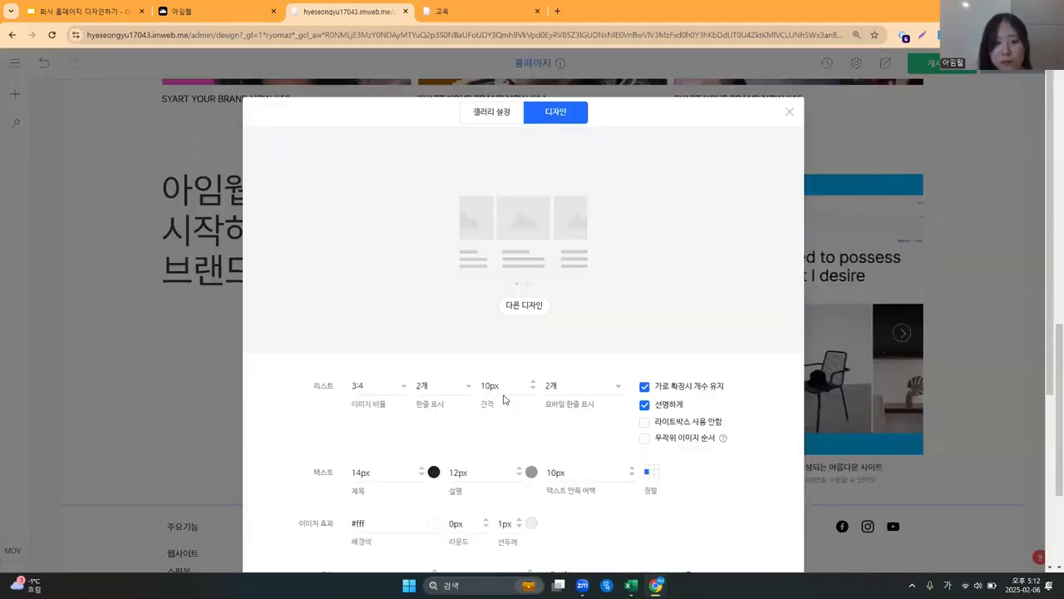
pyautogui.scroll(-2, 503, 401)
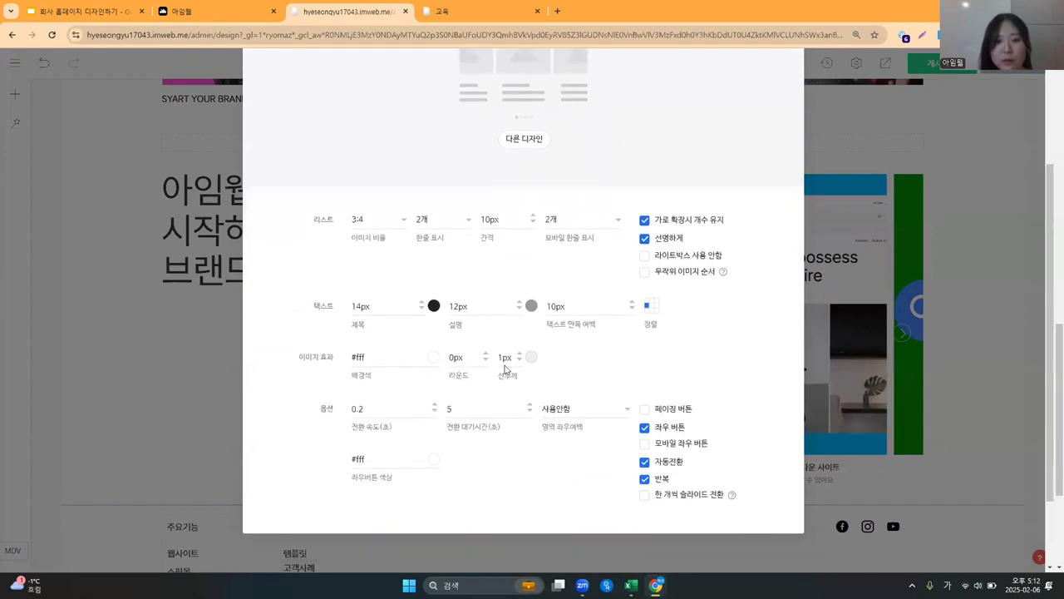
pyautogui.moveTo(513, 358); pyautogui.dragTo(488, 365)
pyautogui.write('0px')
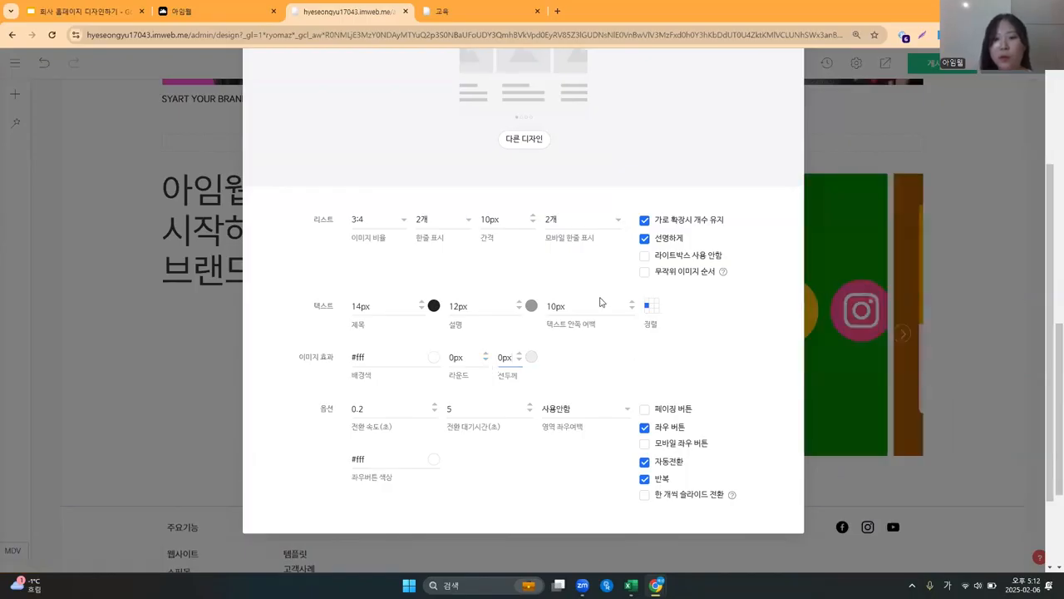
# Check the title and description fields of the third gallery image, the gift coupon card, and close the gallery settings.
pyautogui.scroll(3, 601, 302)
pyautogui.click(492, 114)
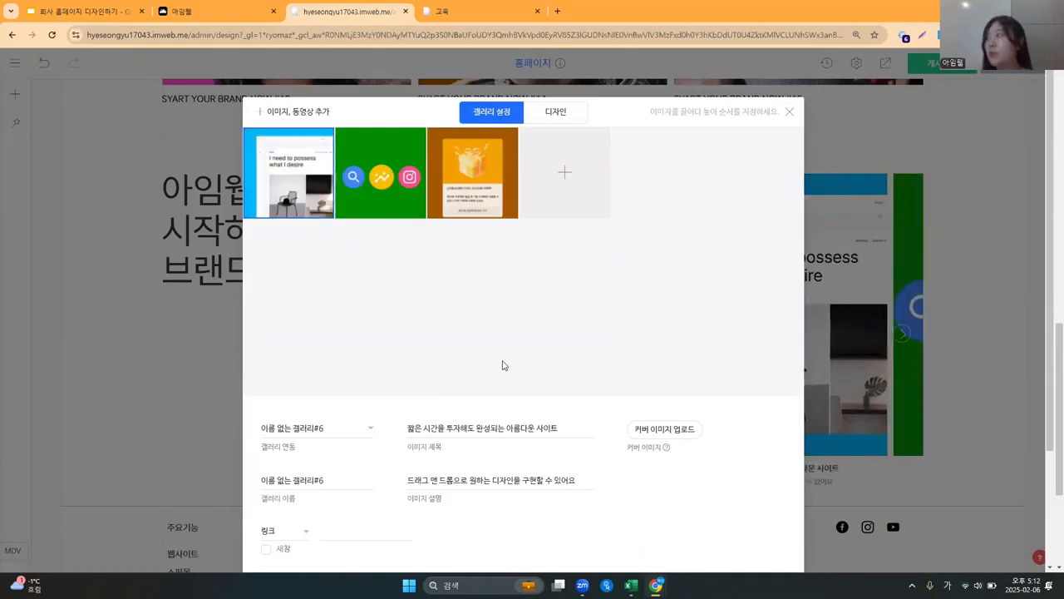
pyautogui.moveTo(376, 197)
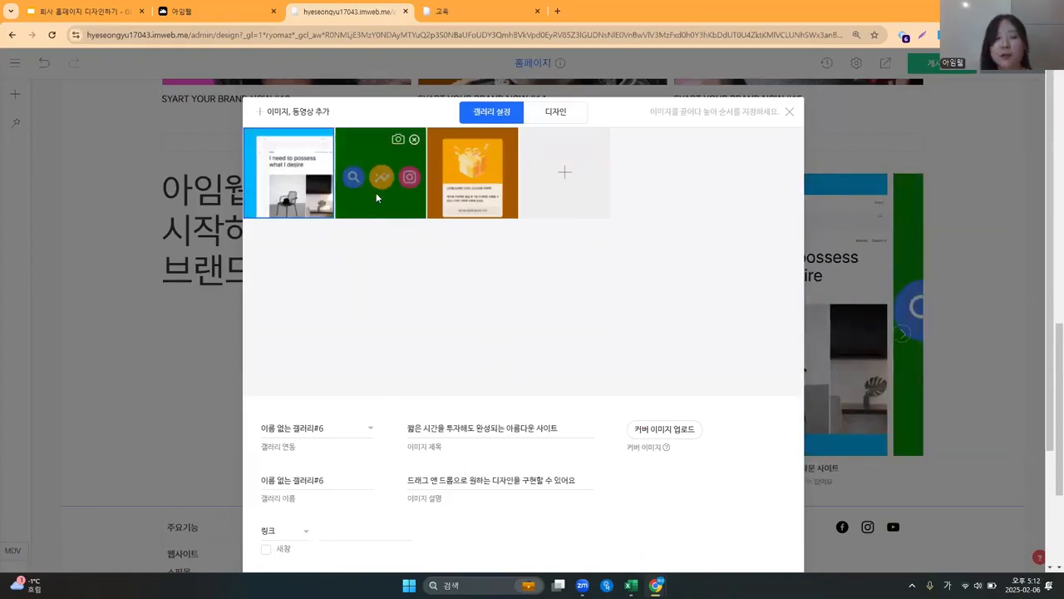
pyautogui.click(463, 183)
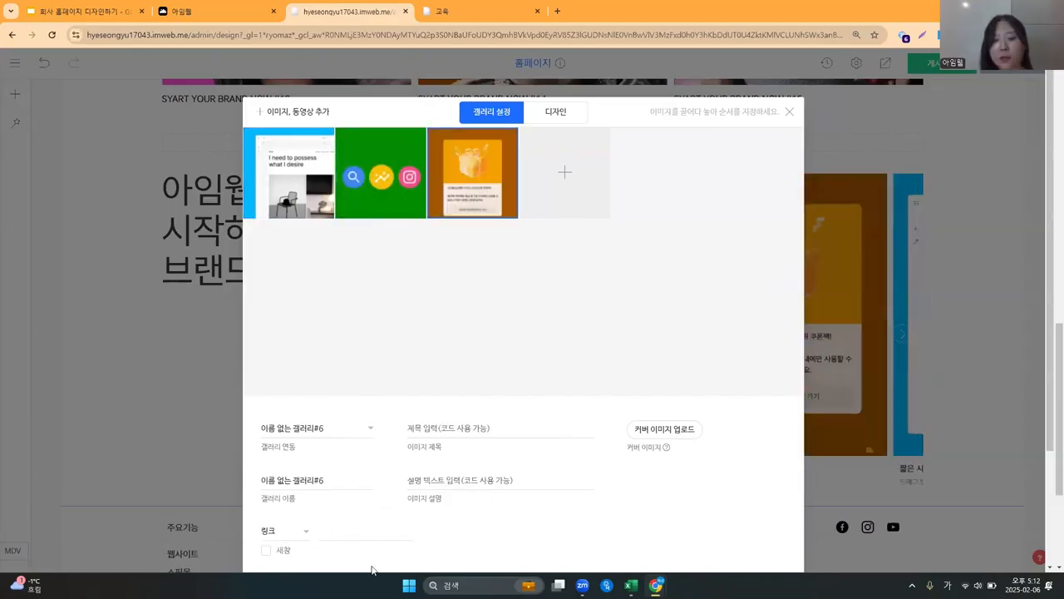
pyautogui.click(979, 431)
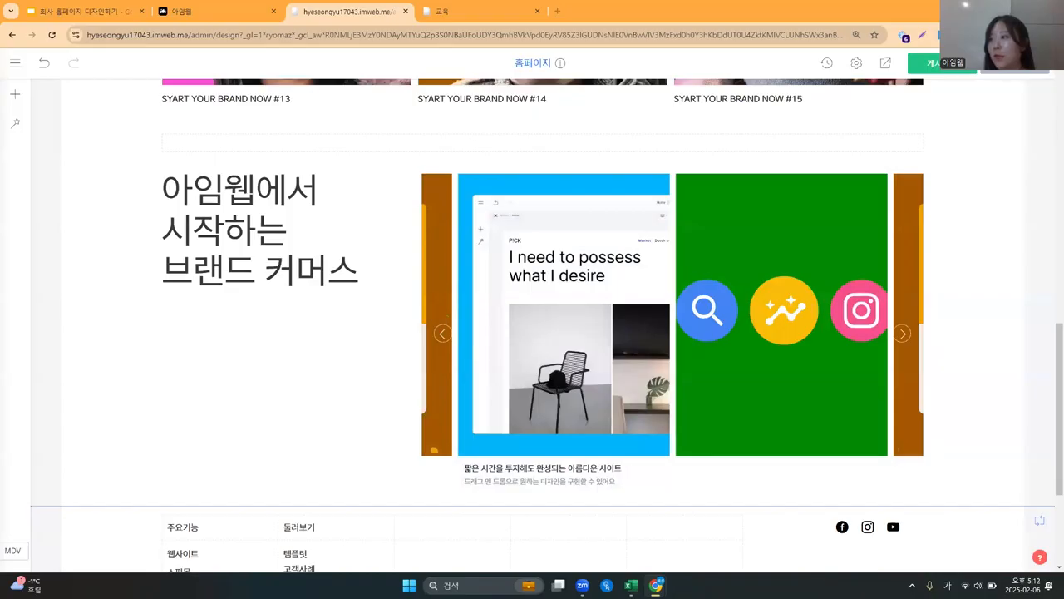
# Examine the brand commerce section on the imweb reference page and the 피드로 쉽게 배우고 편리하게 시작해요 section on the 교육 page.
pyautogui.click(216, 11)
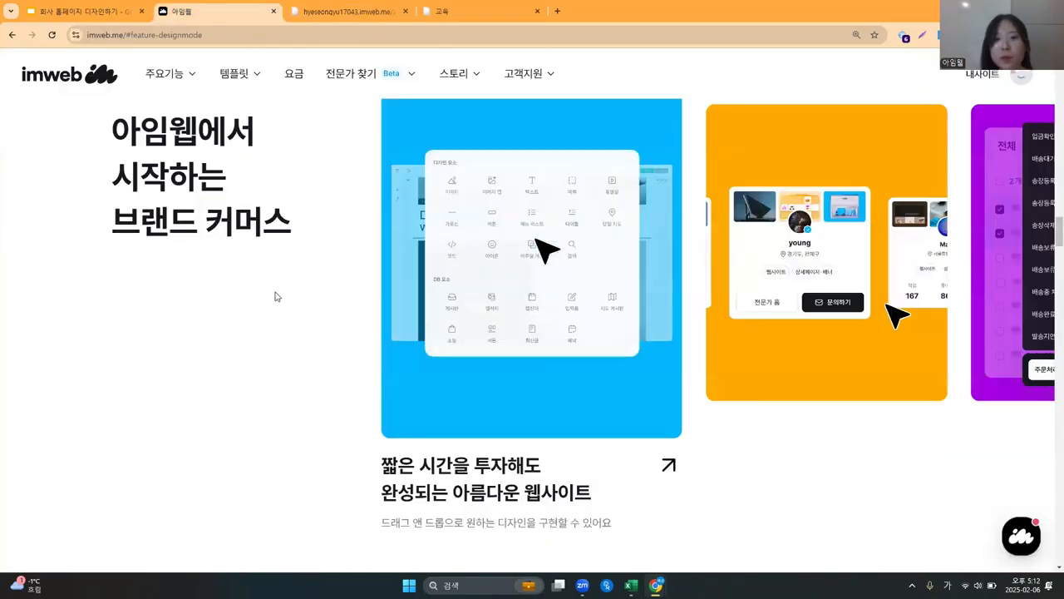
pyautogui.scroll(-1, 327, 238)
pyautogui.click(499, 12)
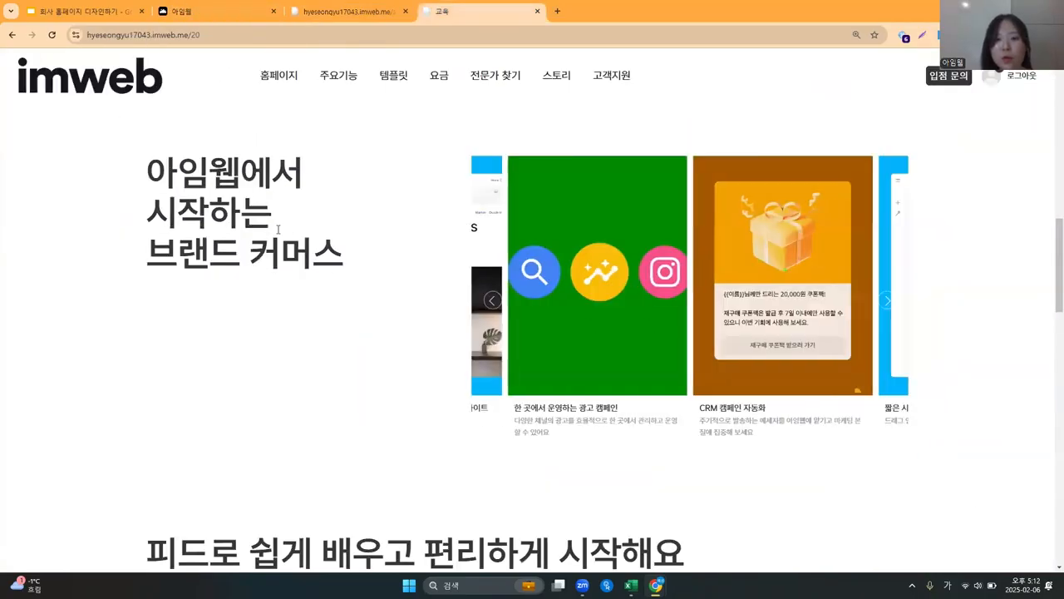
pyautogui.scroll(-5, 383, 438)
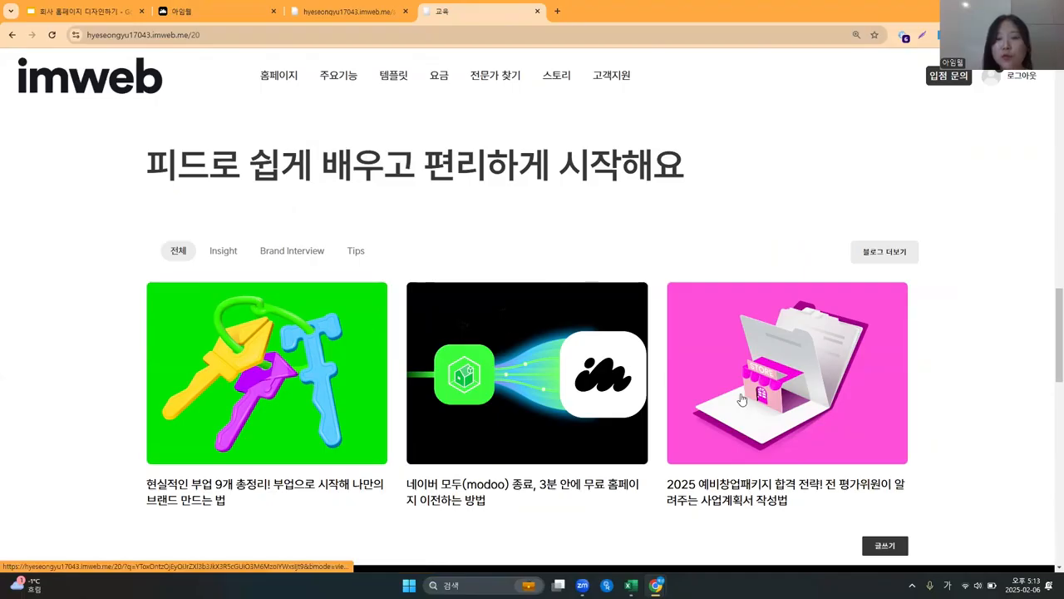
pyautogui.scroll(-1, 619, 341)
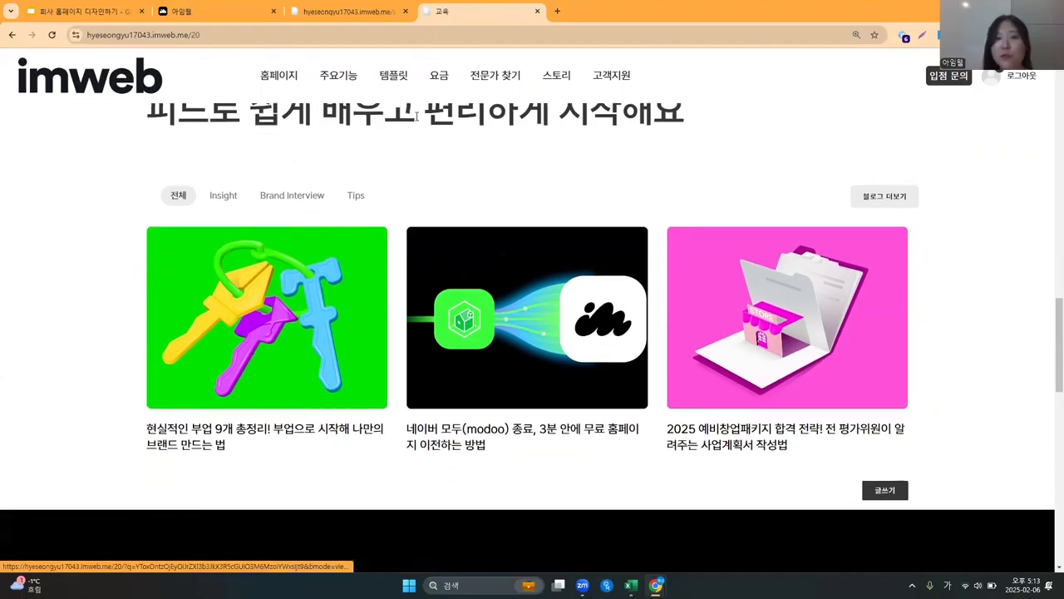
pyautogui.click(345, 12)
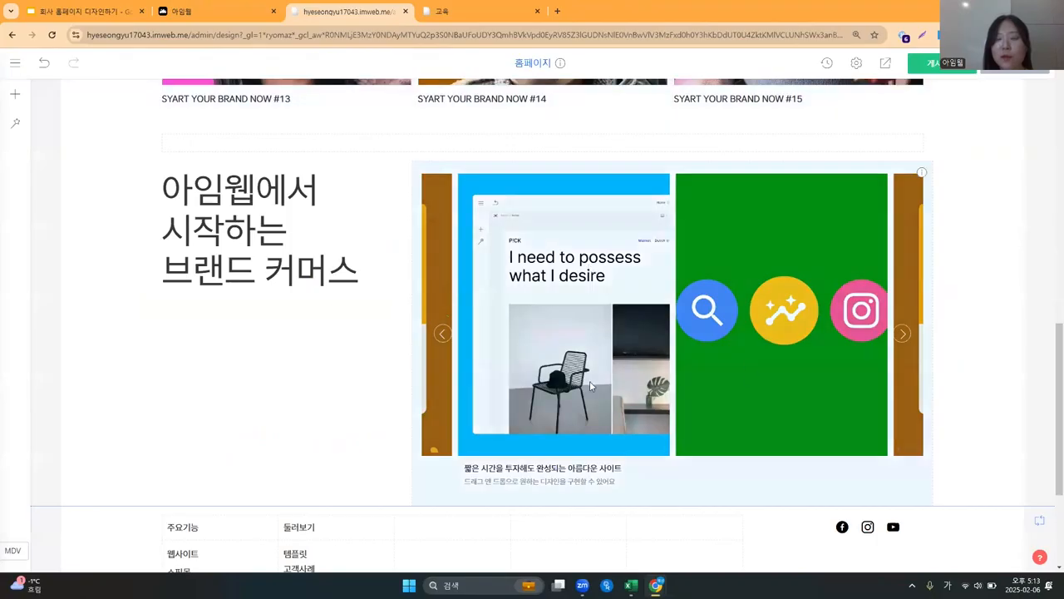
pyautogui.click(516, 7)
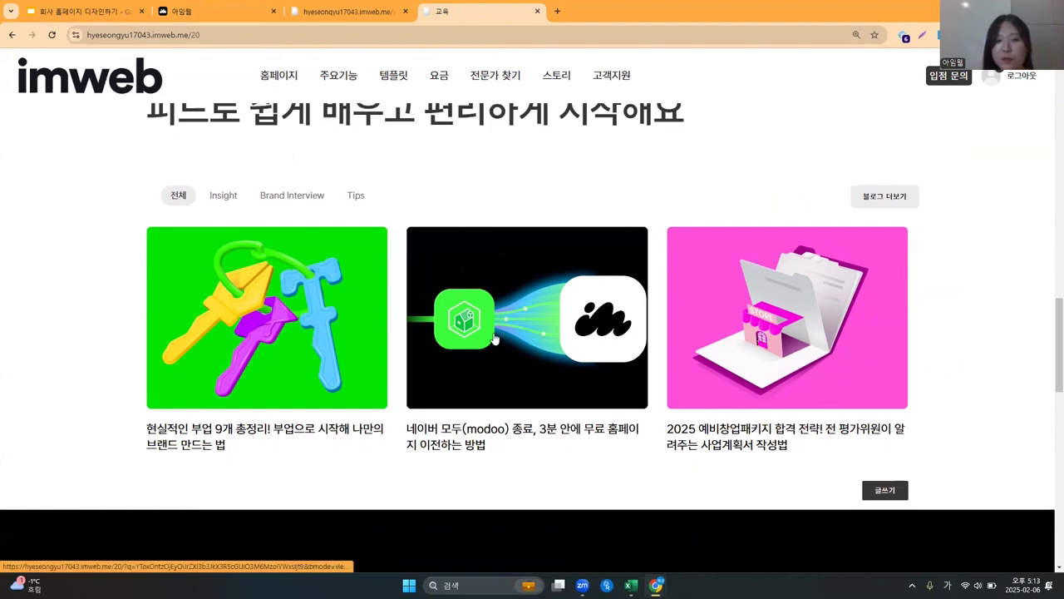
pyautogui.scroll(1, 503, 307)
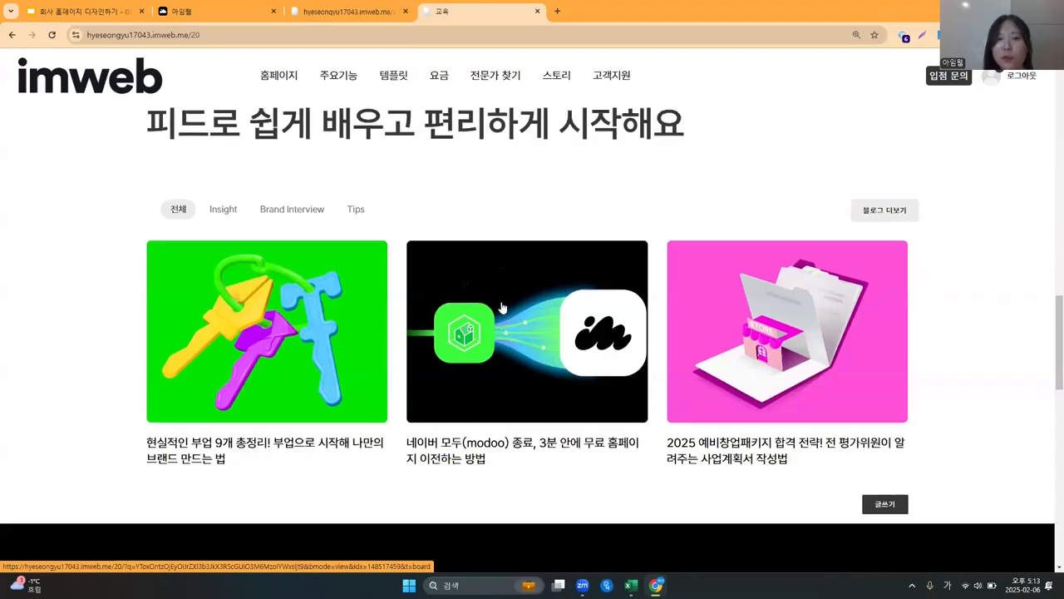
pyautogui.scroll(5, 503, 308)
pyautogui.scroll(-3, 711, 277)
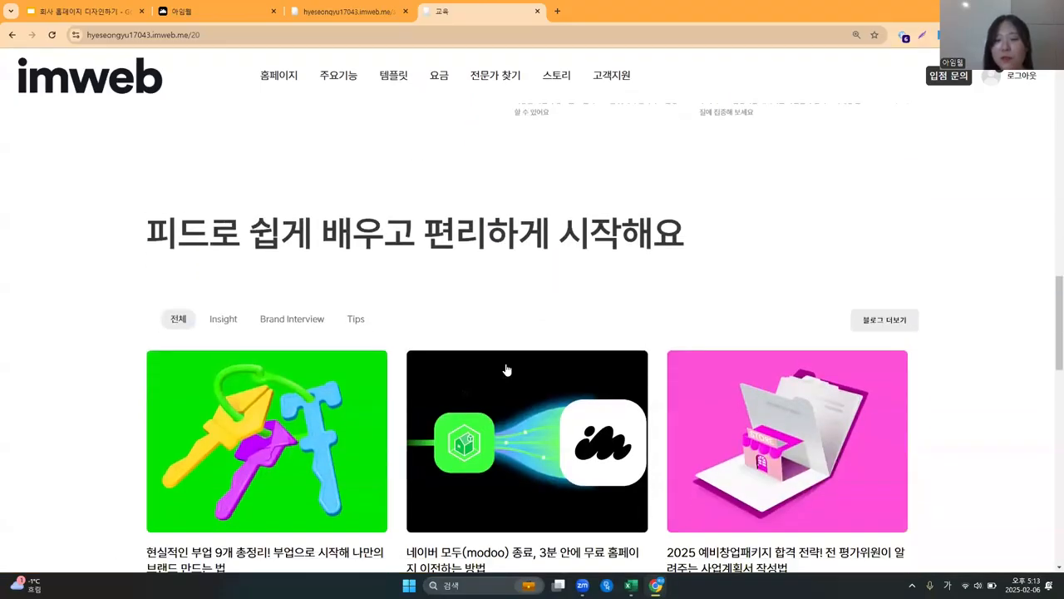
pyautogui.scroll(-2, 450, 418)
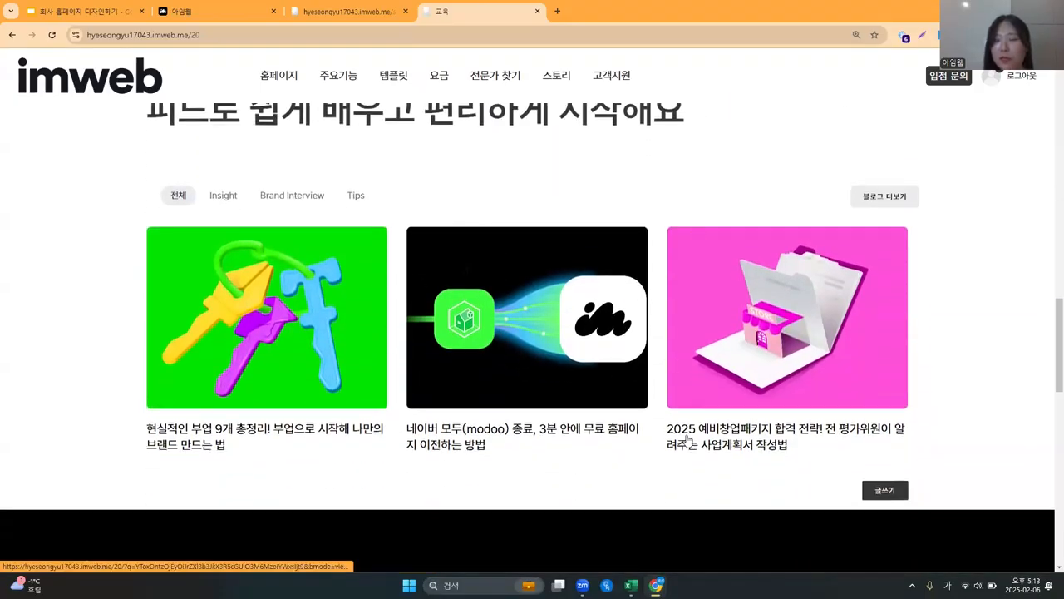
pyautogui.click(371, 11)
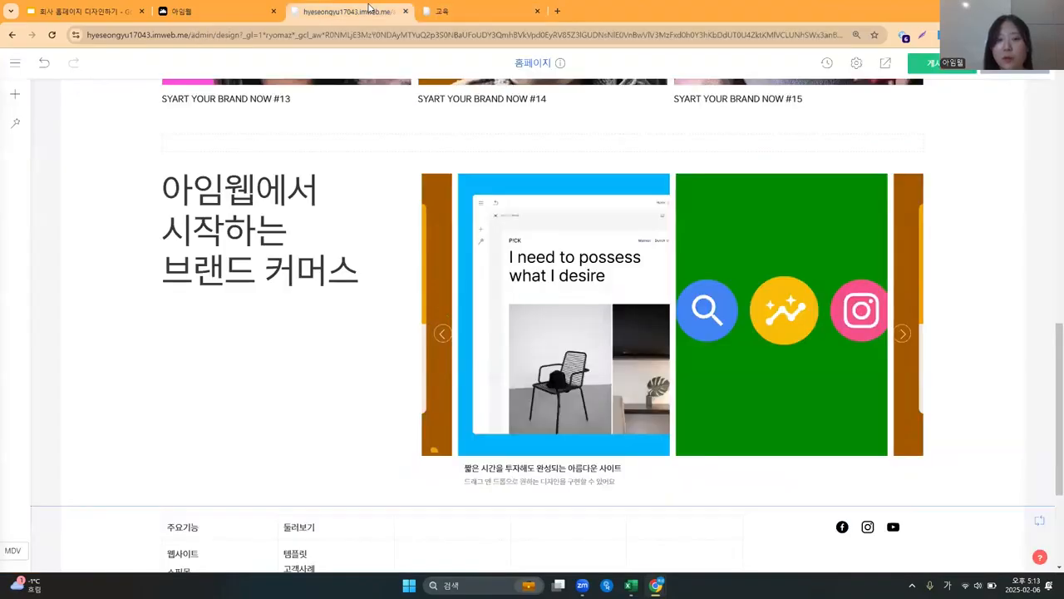
# Add a text element below the gallery and fill it with the 교육 page's heading '피드로 쉽게 배우고 편리하게 시작해요'.
pyautogui.click(539, 451)
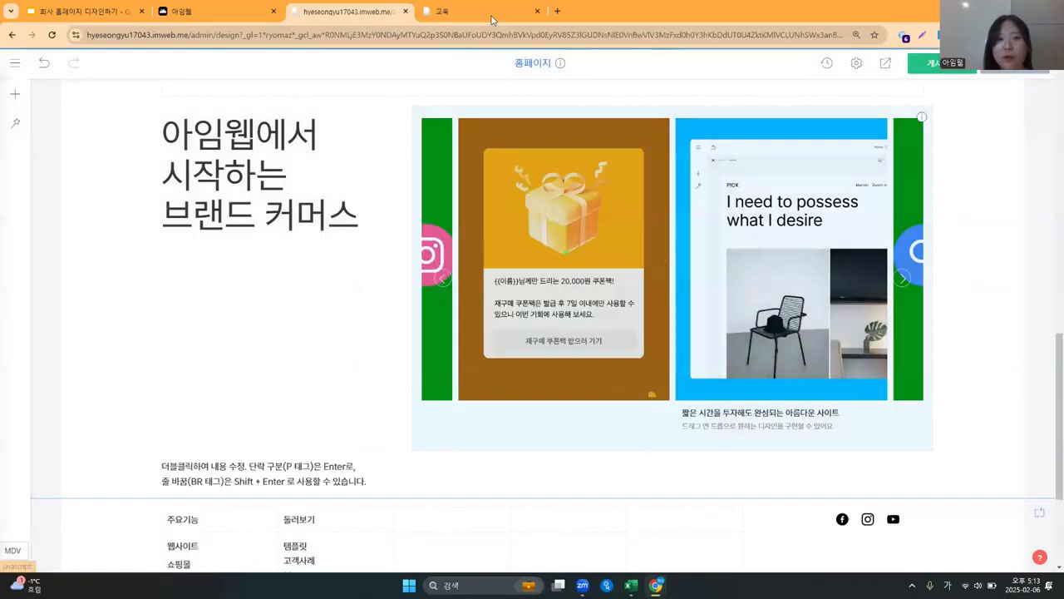
pyautogui.click(481, 11)
pyautogui.moveTo(148, 166); pyautogui.dragTo(679, 165)
pyautogui.hotkey('ctrl', 'c')
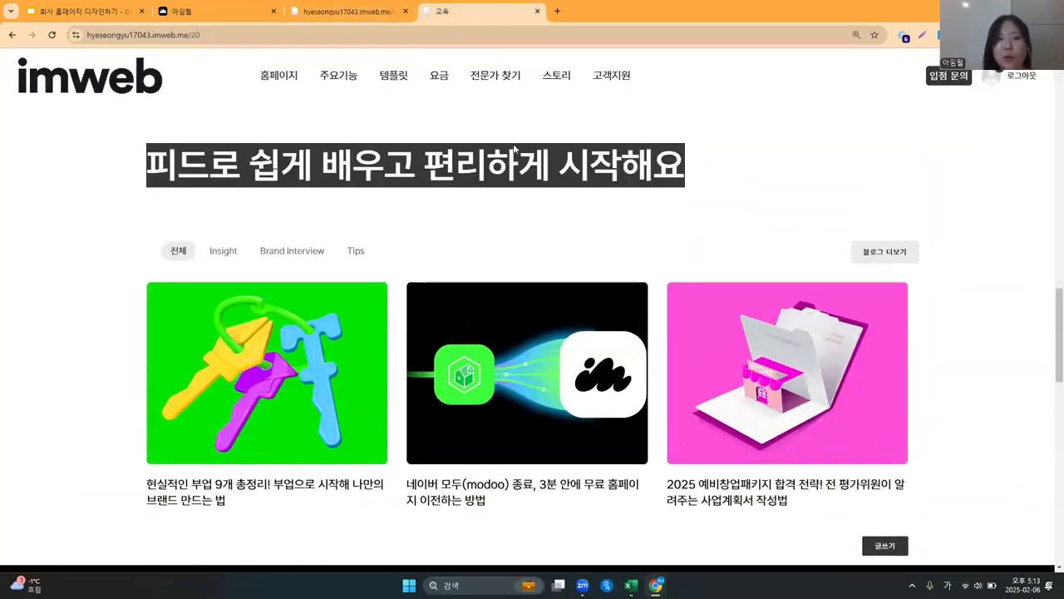
pyautogui.click(339, 10)
pyautogui.doubleClick(288, 484)
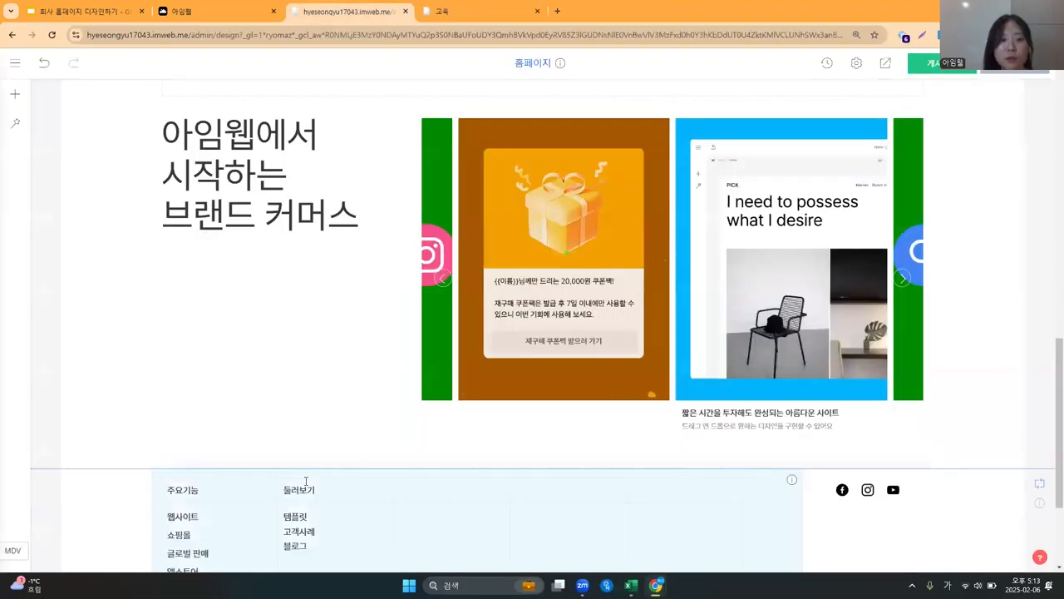
pyautogui.hotkey('ctrl', 'v')
# Set the '피드로 쉽게 배우고 편리하게 시작해요' heading's font size to 60 and compare it with the 교육 page.
pyautogui.tripleClick(239, 472)
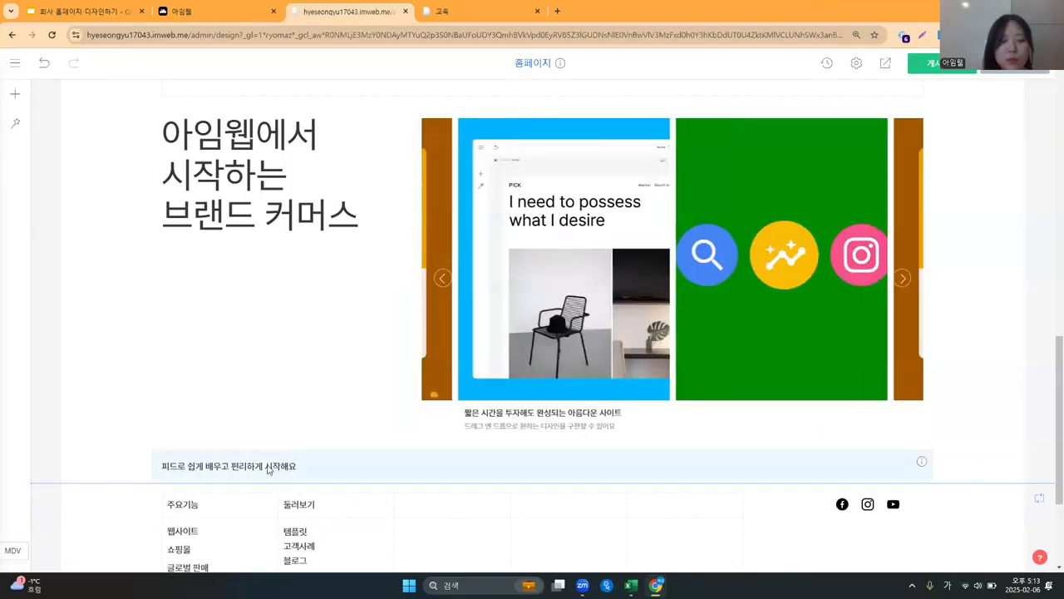
pyautogui.doubleClick(276, 470)
pyautogui.tripleClick(276, 470)
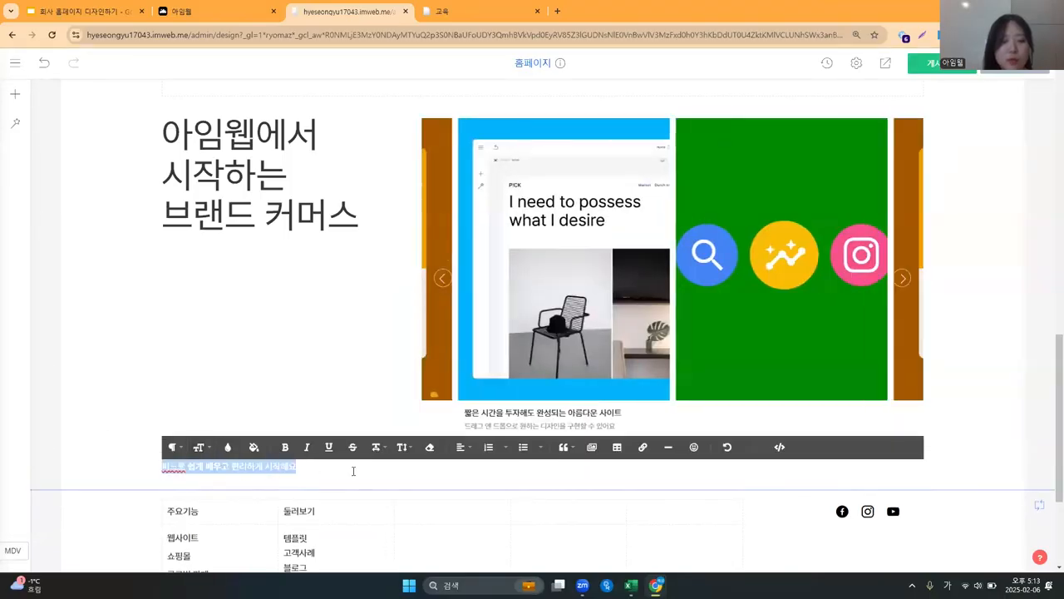
pyautogui.click(198, 447)
pyautogui.scroll(-2, 211, 509)
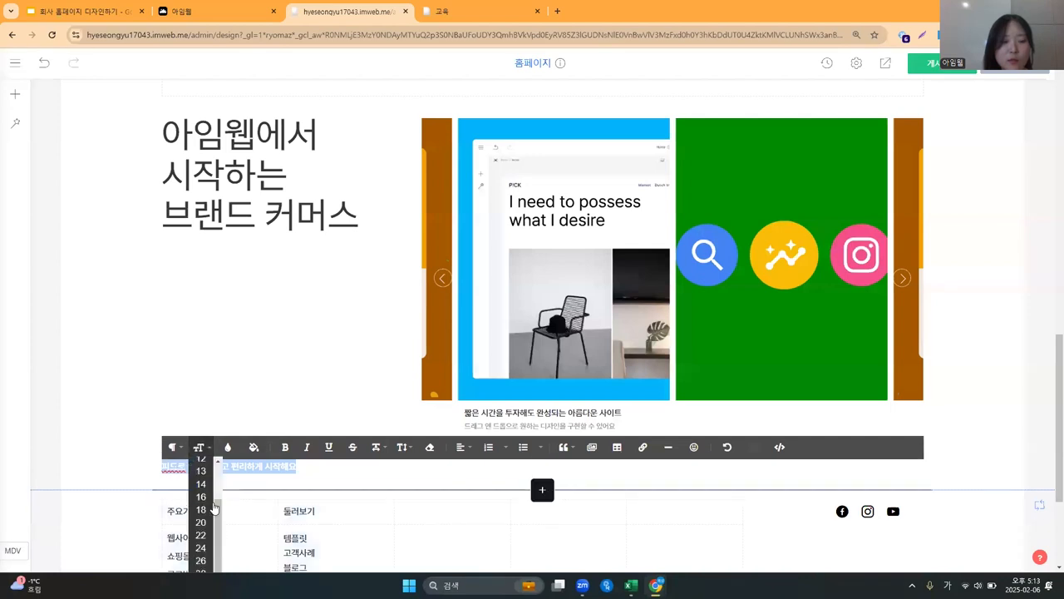
pyautogui.scroll(-2, 144, 505)
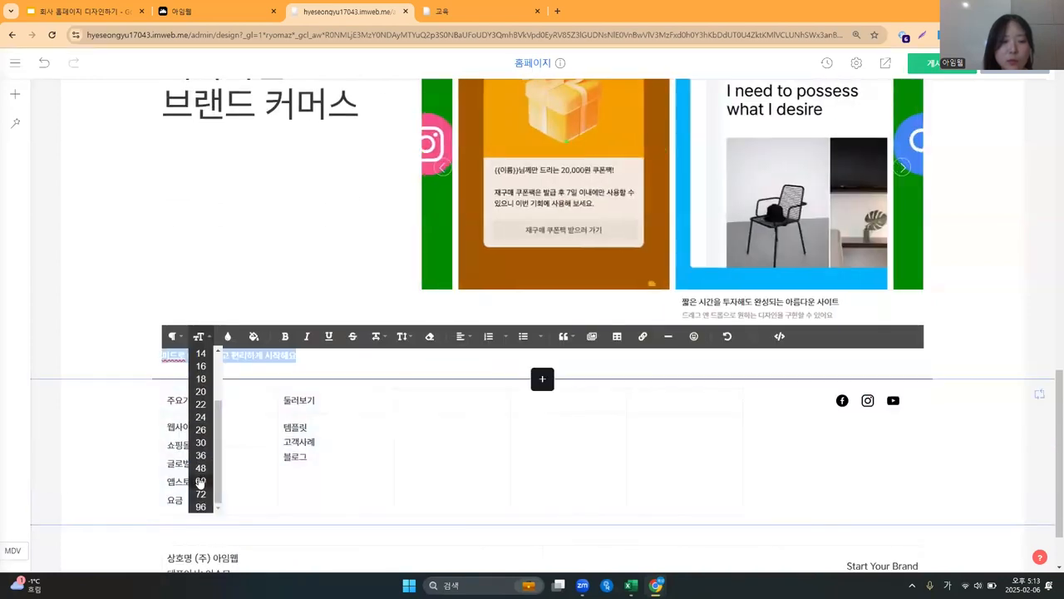
pyautogui.click(199, 487)
pyautogui.click(465, 10)
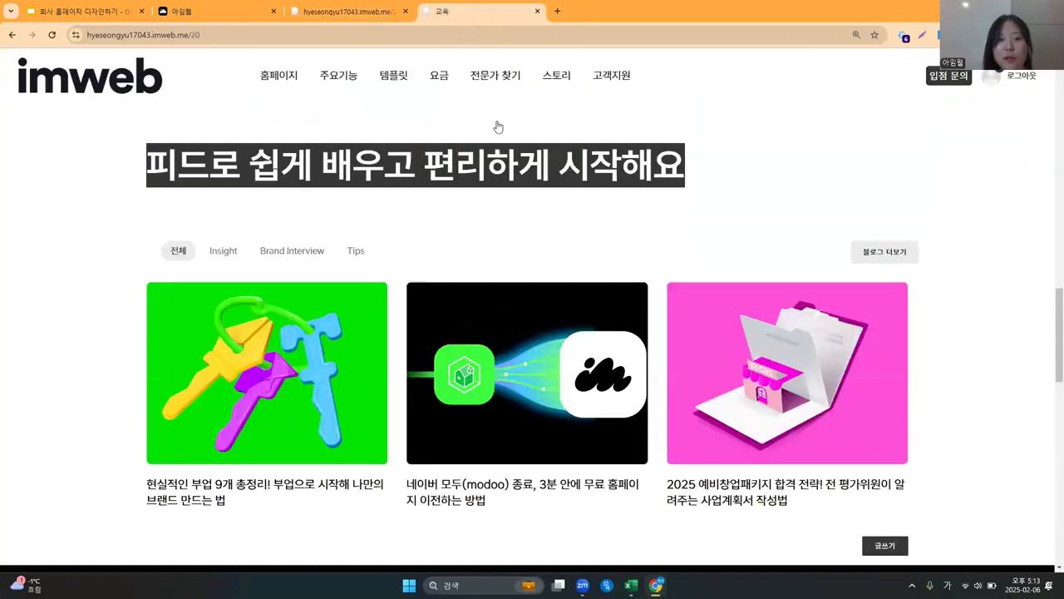
pyautogui.click(349, 11)
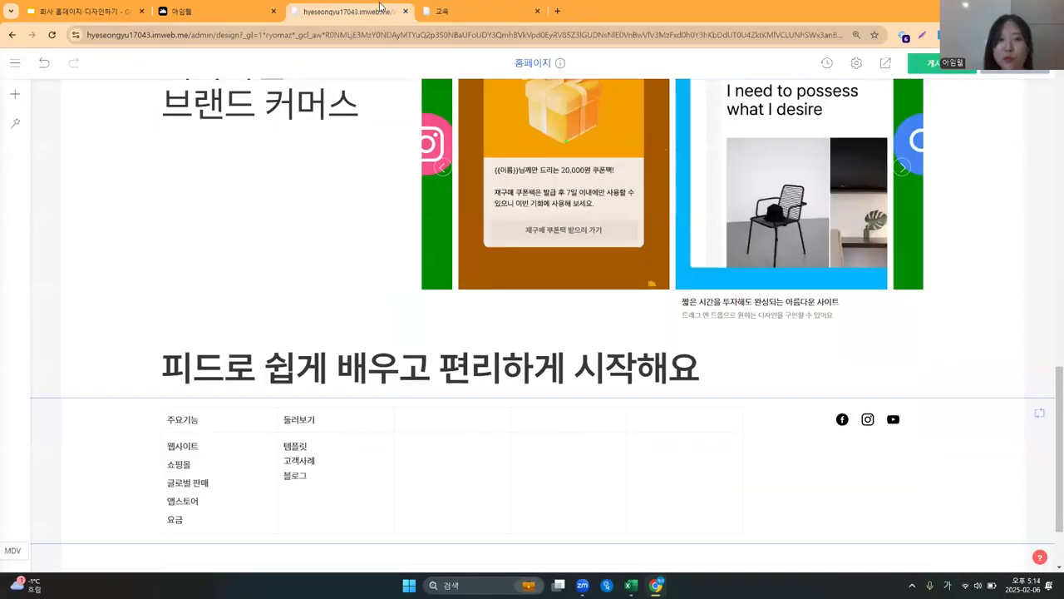
# Insert a board (게시판) element and place it directly below the '피드로 쉽게 배우고 편리하게 시작해요' heading.
pyautogui.click(541, 400)
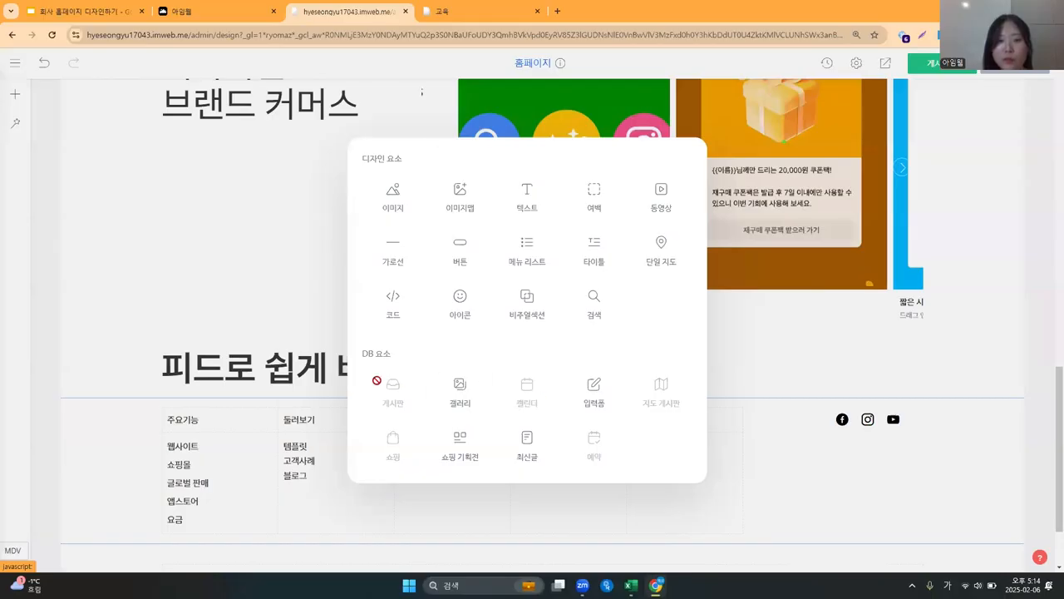
pyautogui.scroll(-2, 526, 265)
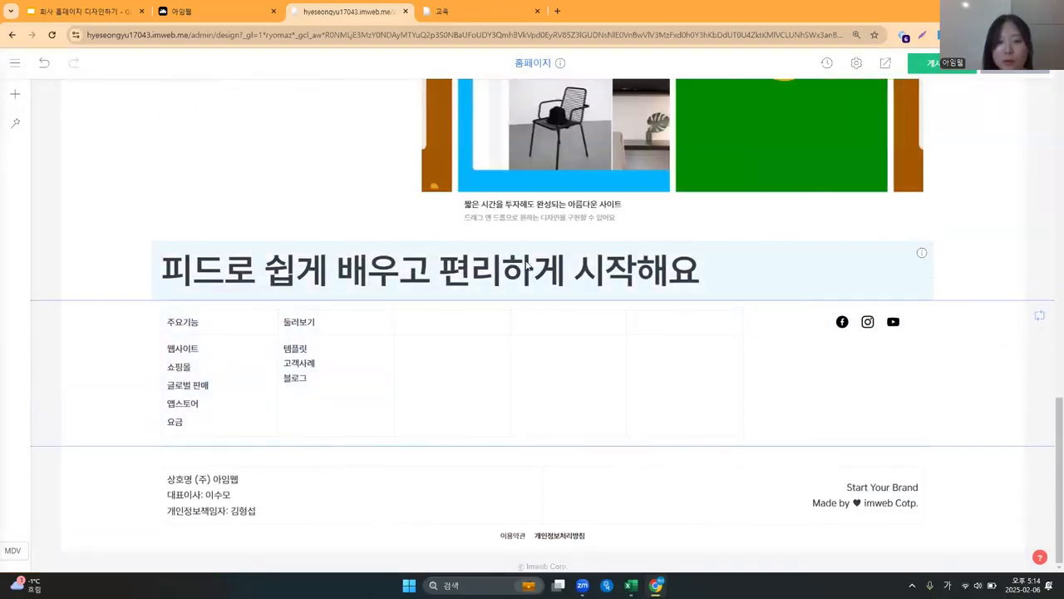
pyautogui.click(541, 241)
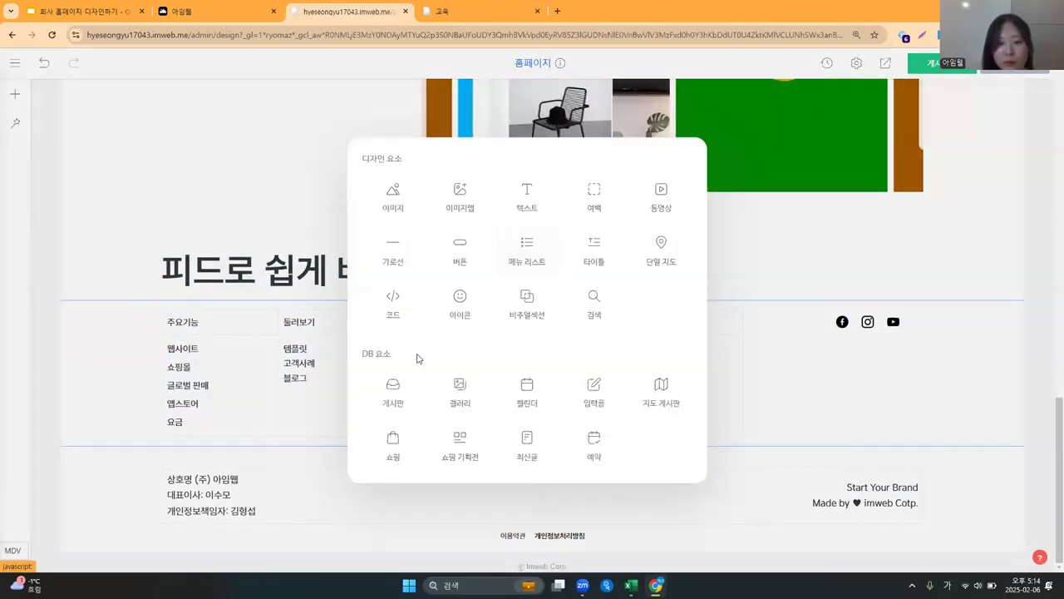
pyautogui.click(681, 392)
pyautogui.scroll(-2, 555, 336)
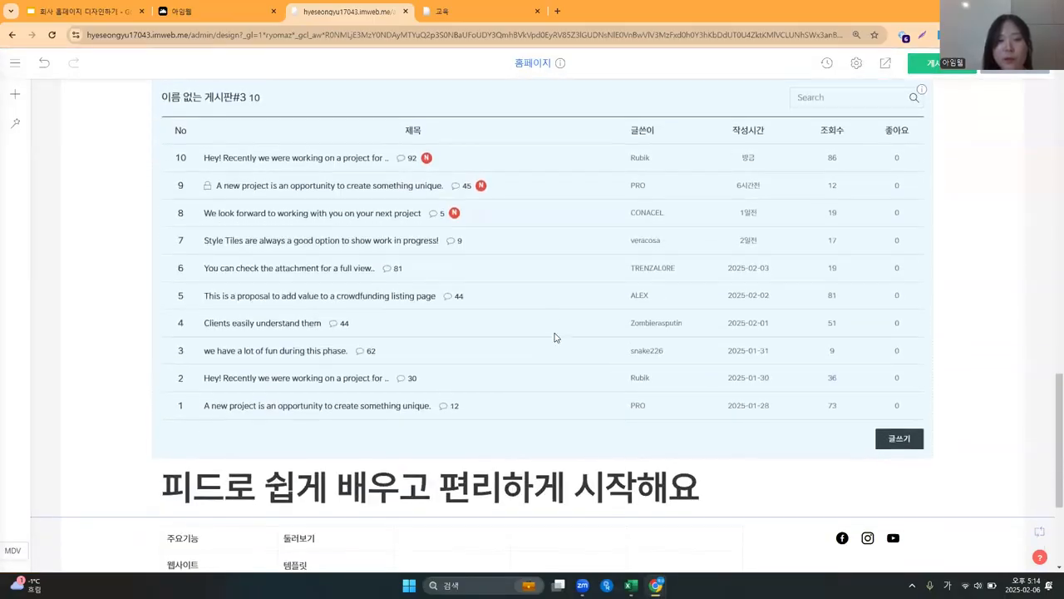
pyautogui.moveTo(486, 221); pyautogui.dragTo(576, 442)
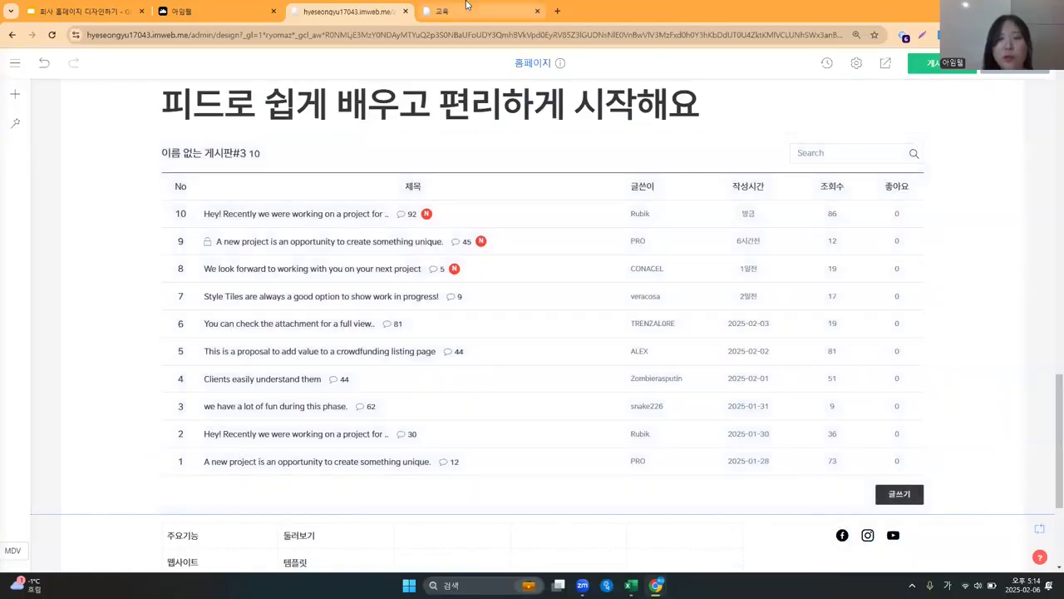
# Change the board's design to the 그리드 게시판 style with images above the text, using the 교육 page's feed as reference.
pyautogui.click(440, 11)
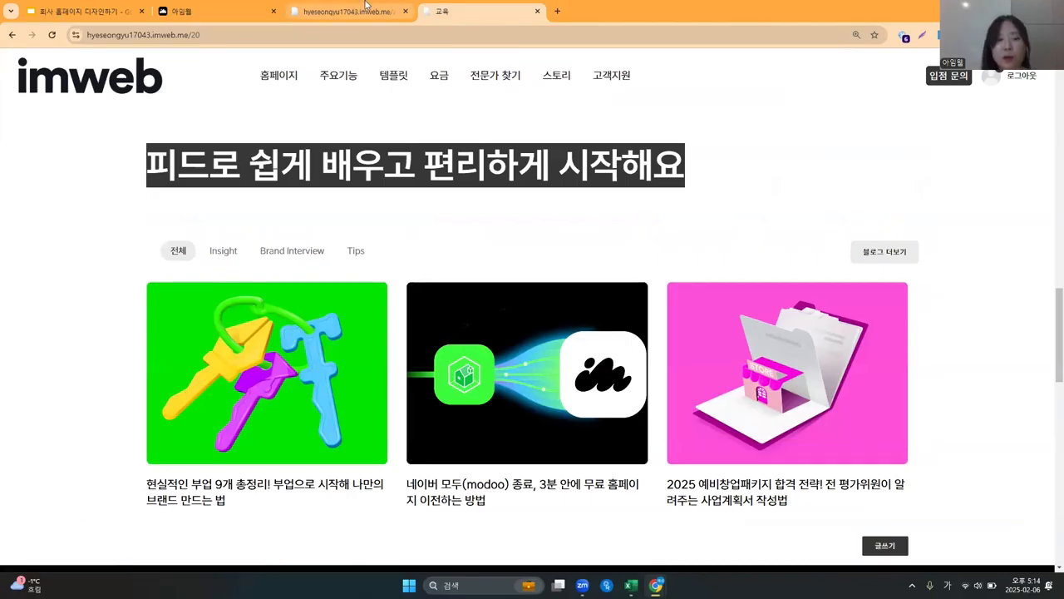
pyautogui.click(366, 7)
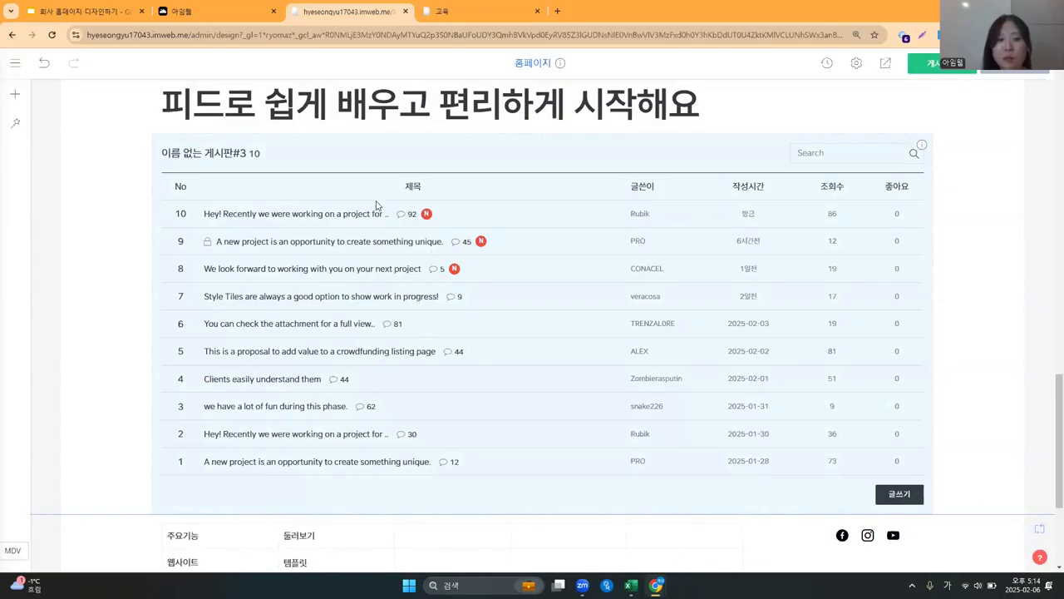
pyautogui.rightClick(424, 263)
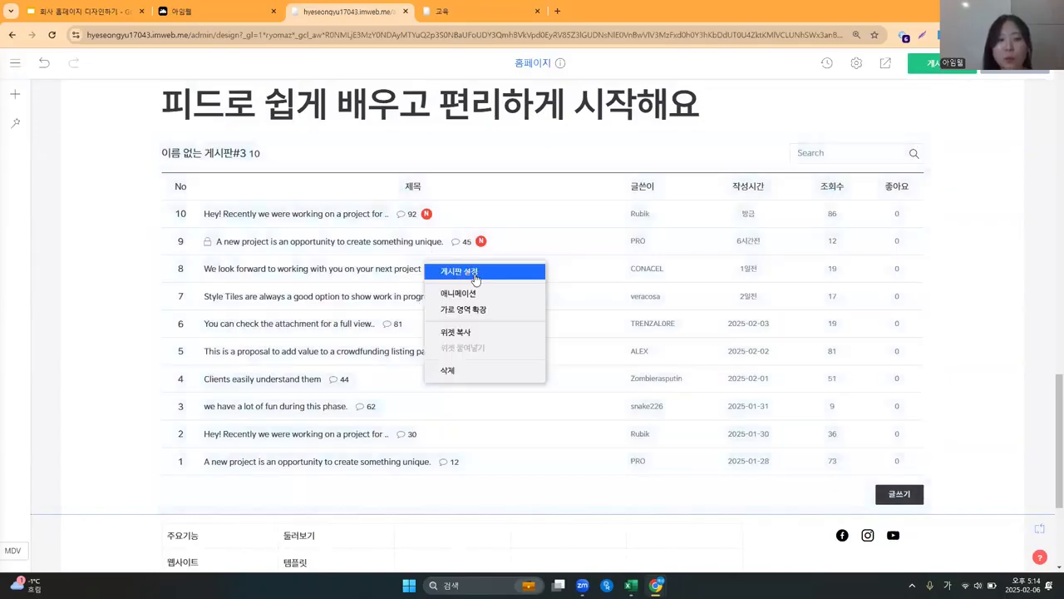
pyautogui.click(459, 272)
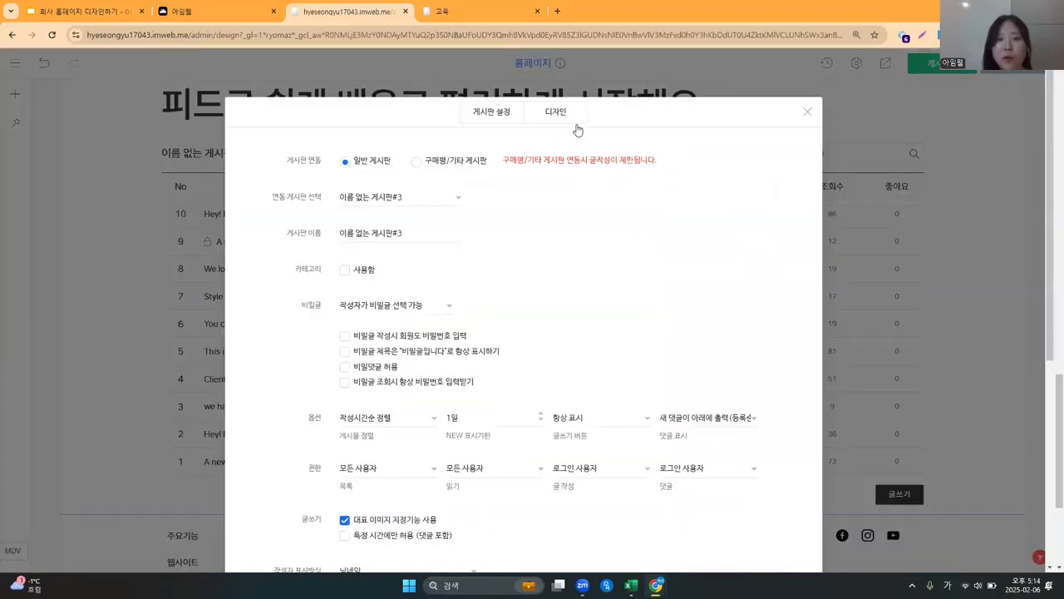
pyautogui.click(555, 113)
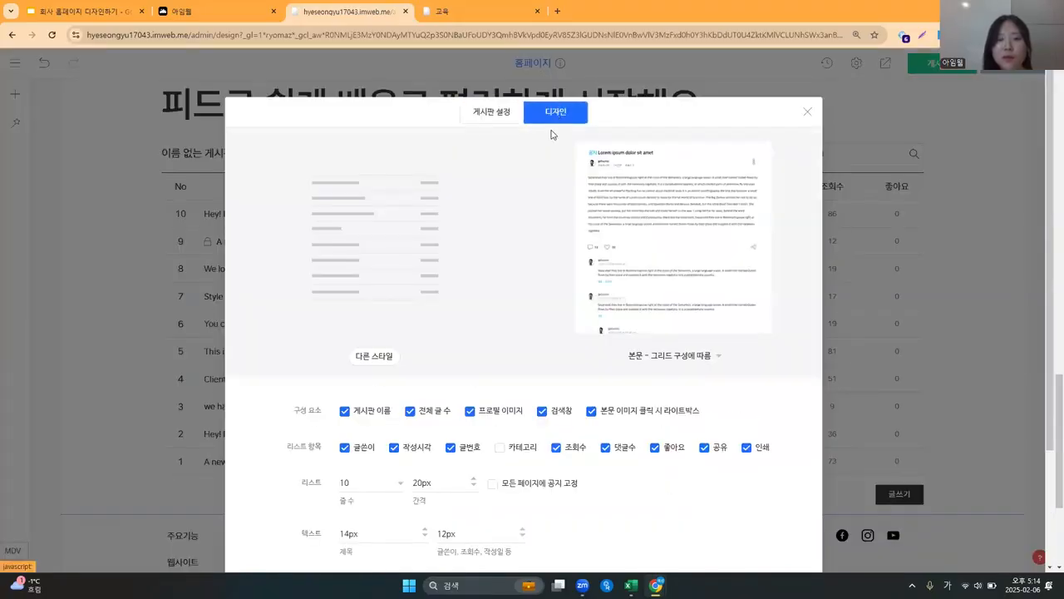
pyautogui.click(378, 357)
pyautogui.scroll(-2, 379, 361)
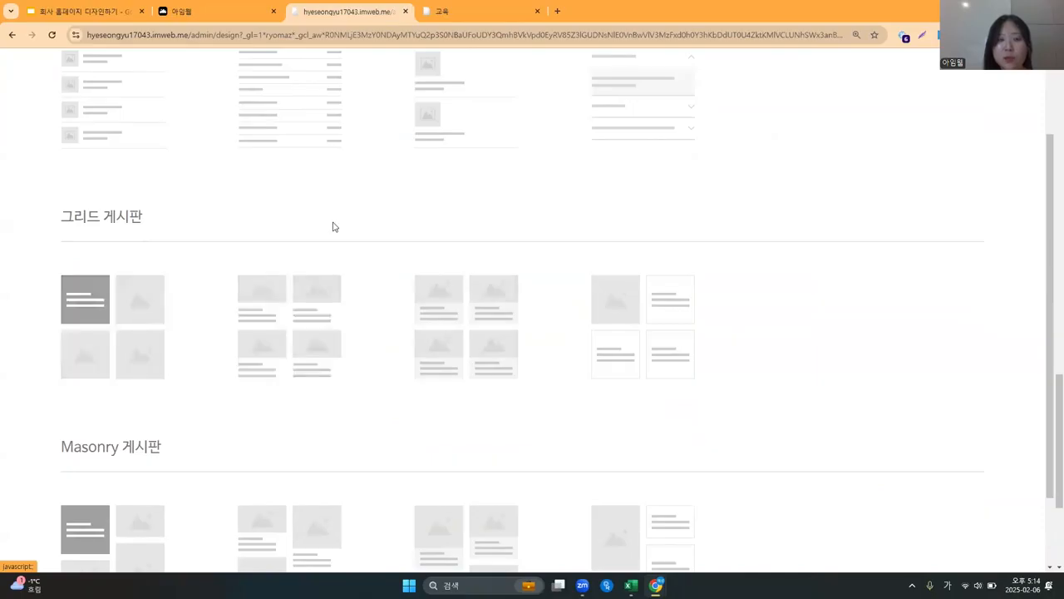
pyautogui.click(499, 11)
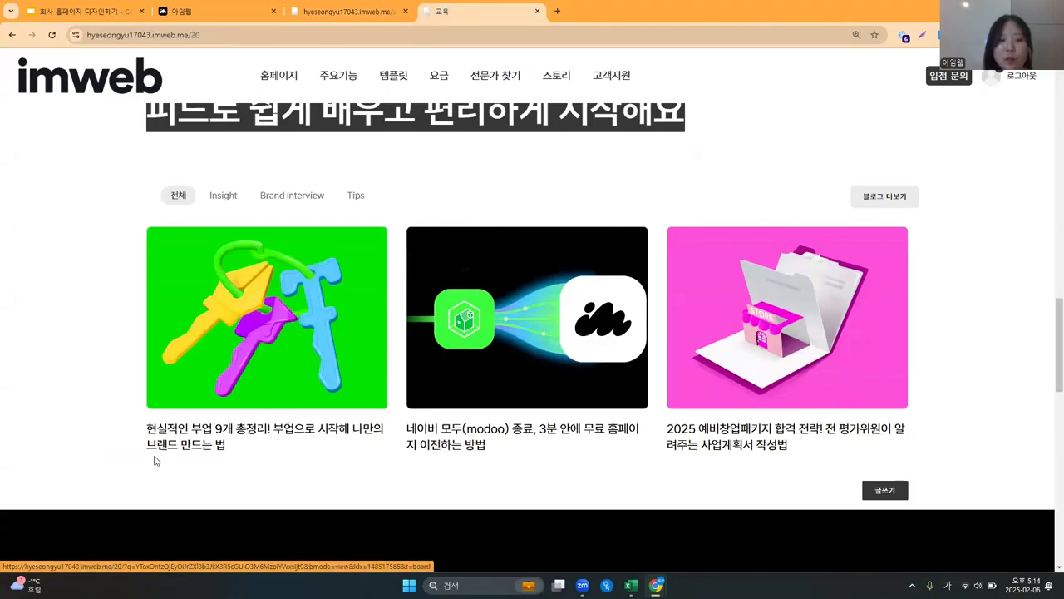
pyautogui.click(349, 12)
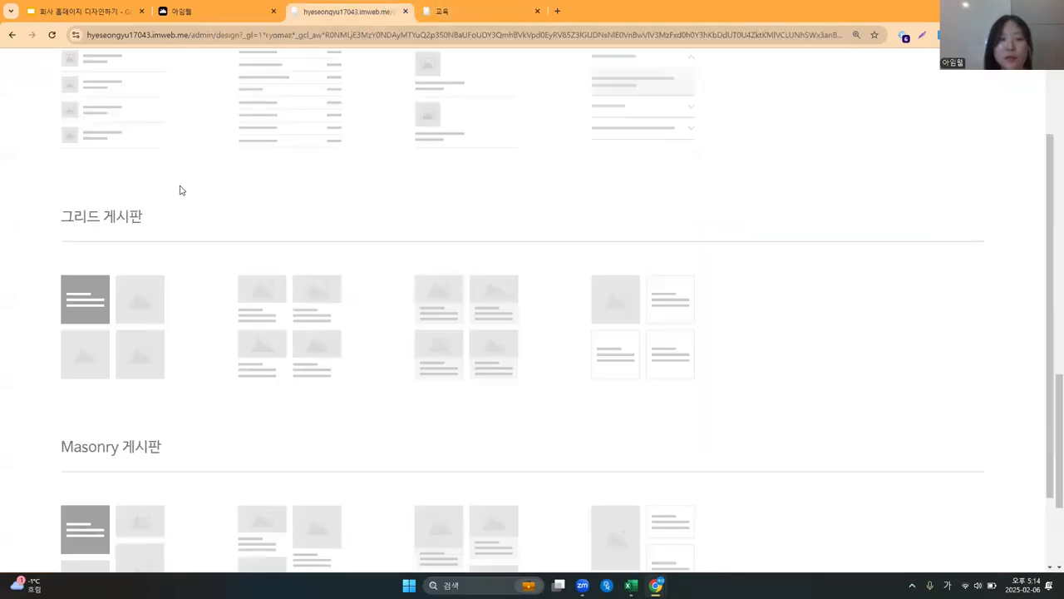
pyautogui.click(300, 327)
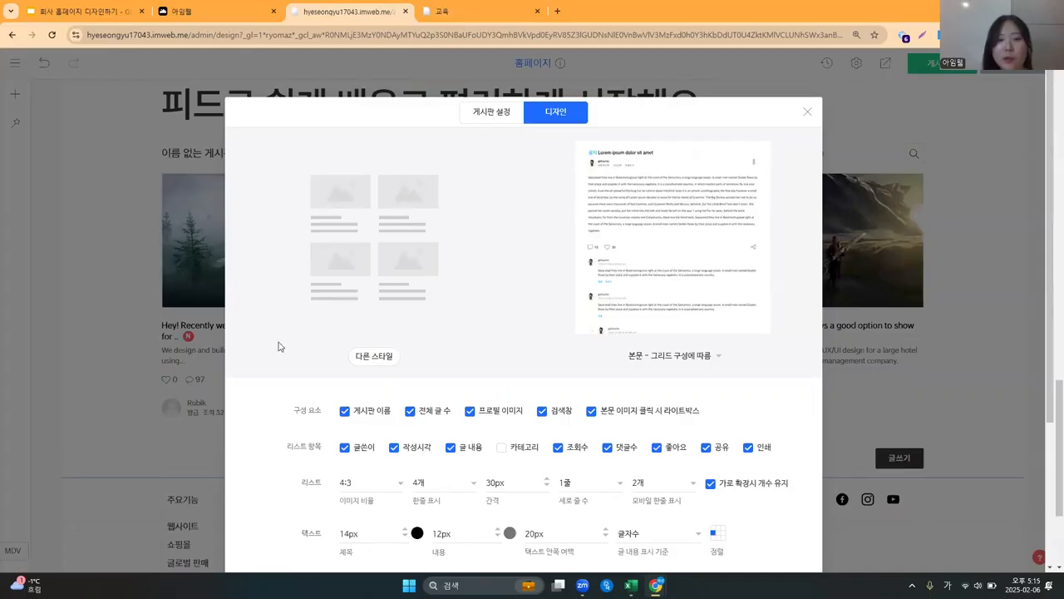
pyautogui.click(173, 325)
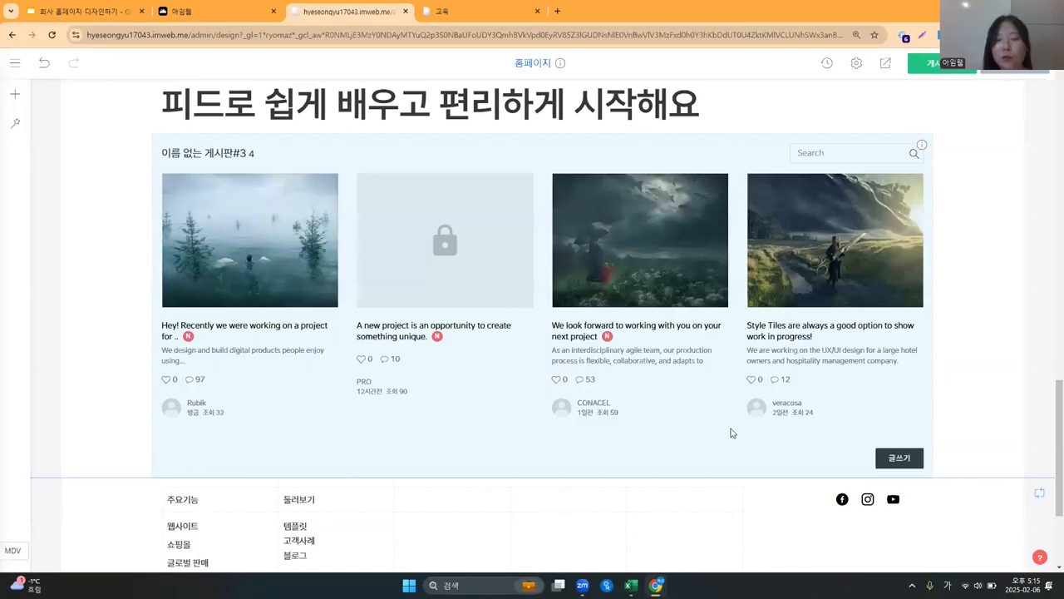
# Turn off all the board's 구성 요소: 게시판 이름, 전체 글 수, 프로필 이미지, 검색창 and 본문 이미지 클릭 시 라이트박스.
pyautogui.rightClick(376, 220)
pyautogui.click(412, 229)
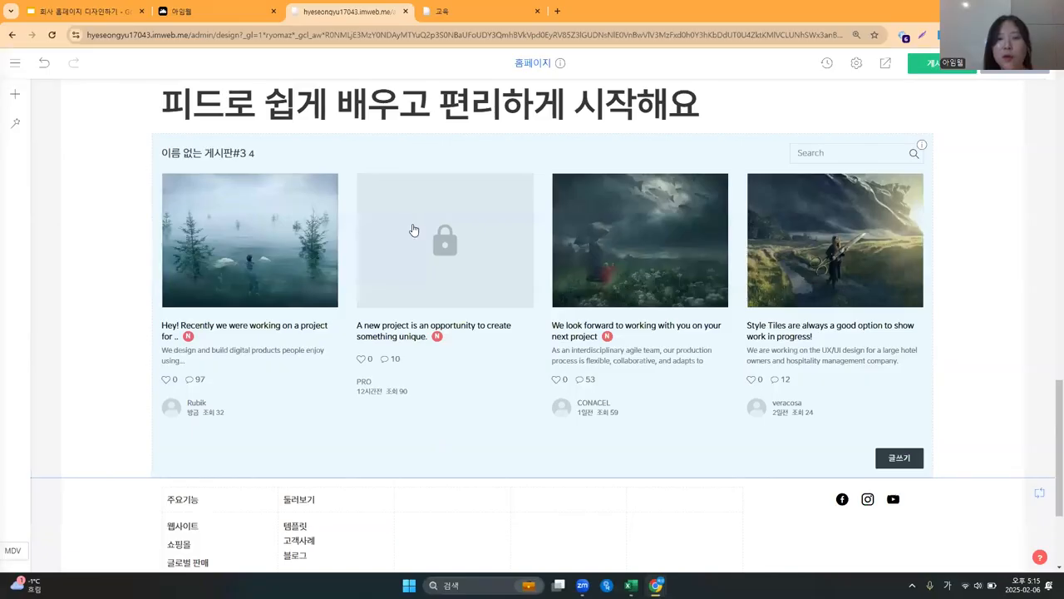
pyautogui.click(556, 111)
pyautogui.scroll(-1, 353, 365)
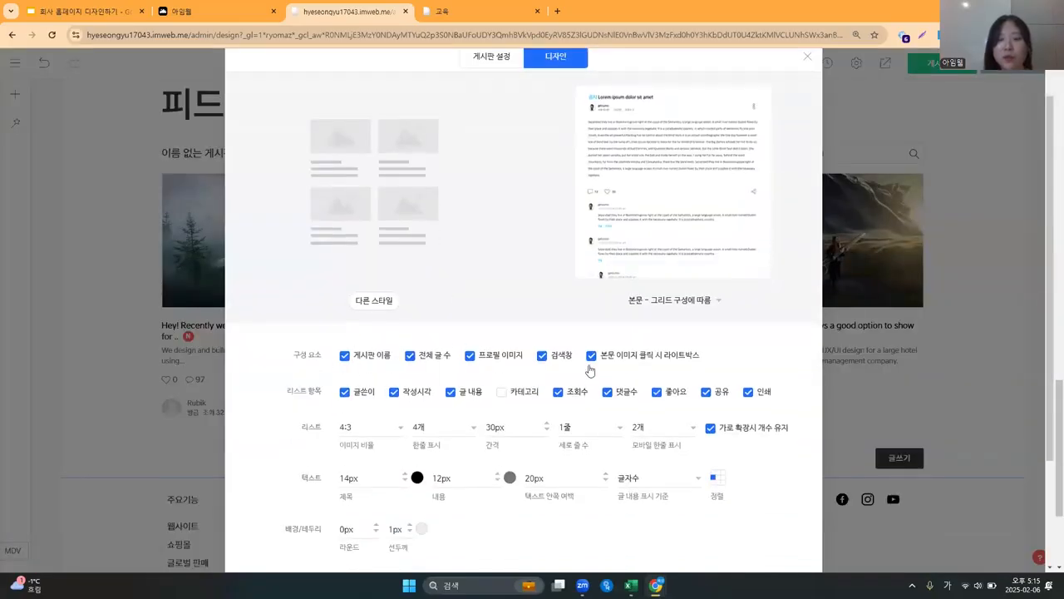
pyautogui.click(542, 356)
pyautogui.click(470, 356)
pyautogui.click(410, 356)
# Turn off the board's 리스트 항목: 글쓴이, 작성시각, 글 내용, 조회수, 댓글수, 좋아요, 공유 and 인쇄.
pyautogui.click(356, 397)
pyautogui.click(393, 397)
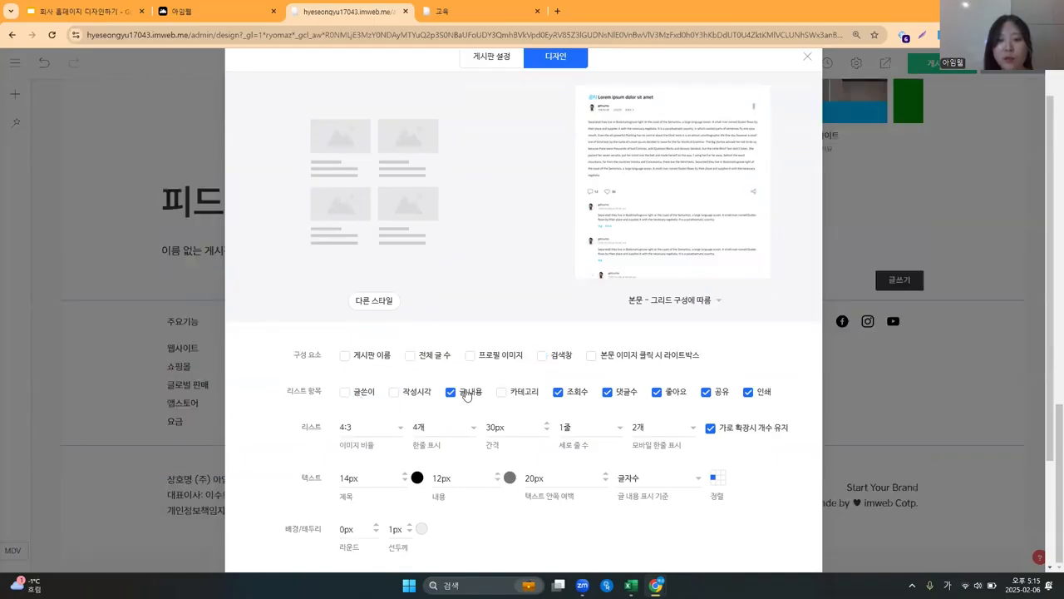
pyautogui.click(466, 395)
pyautogui.click(569, 396)
pyautogui.click(630, 392)
pyautogui.click(659, 395)
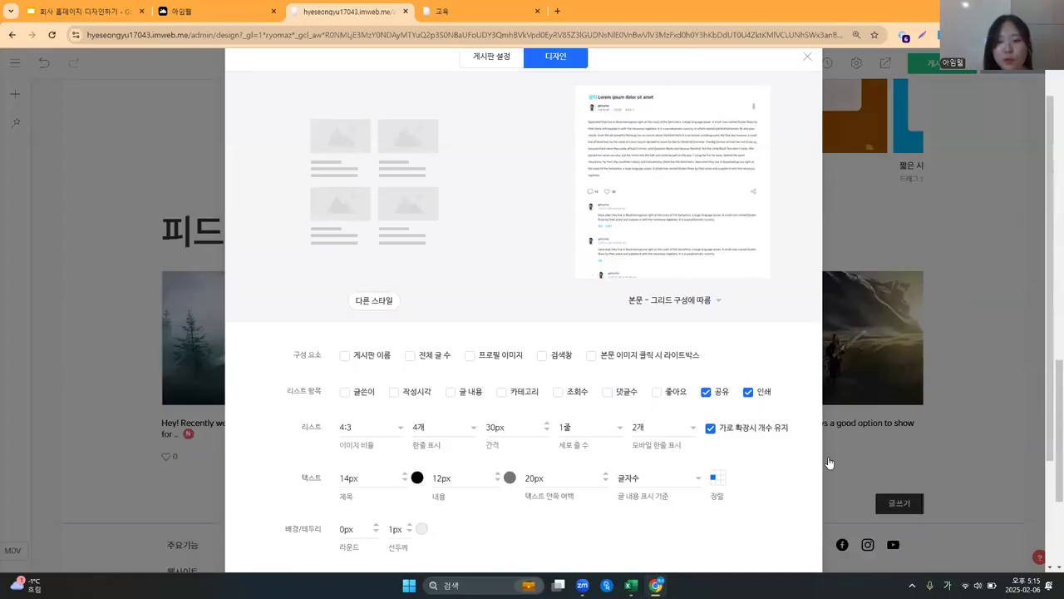
pyautogui.click(748, 392)
pyautogui.click(706, 392)
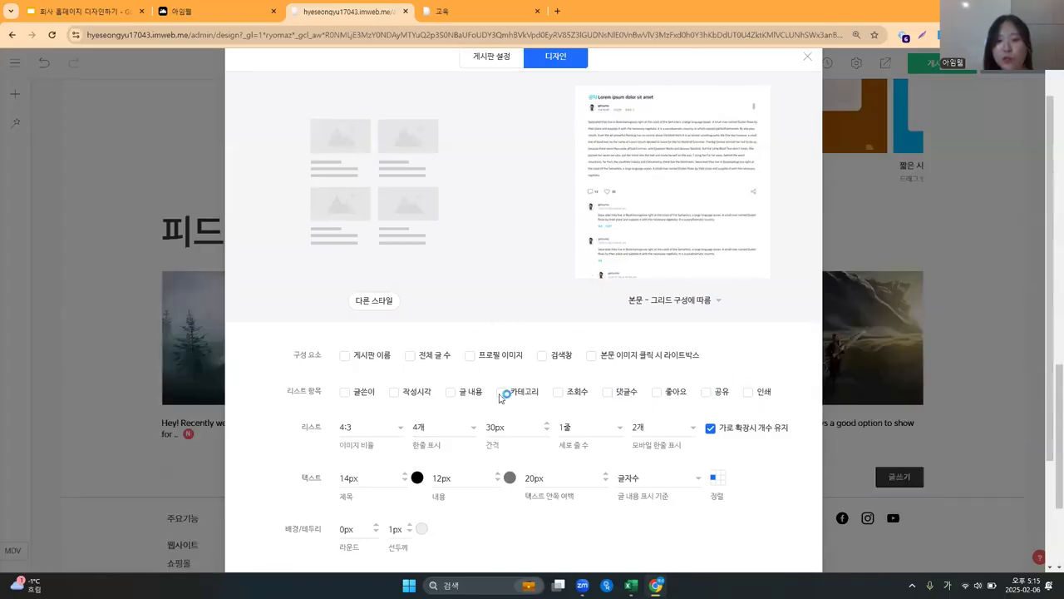
pyautogui.click(980, 365)
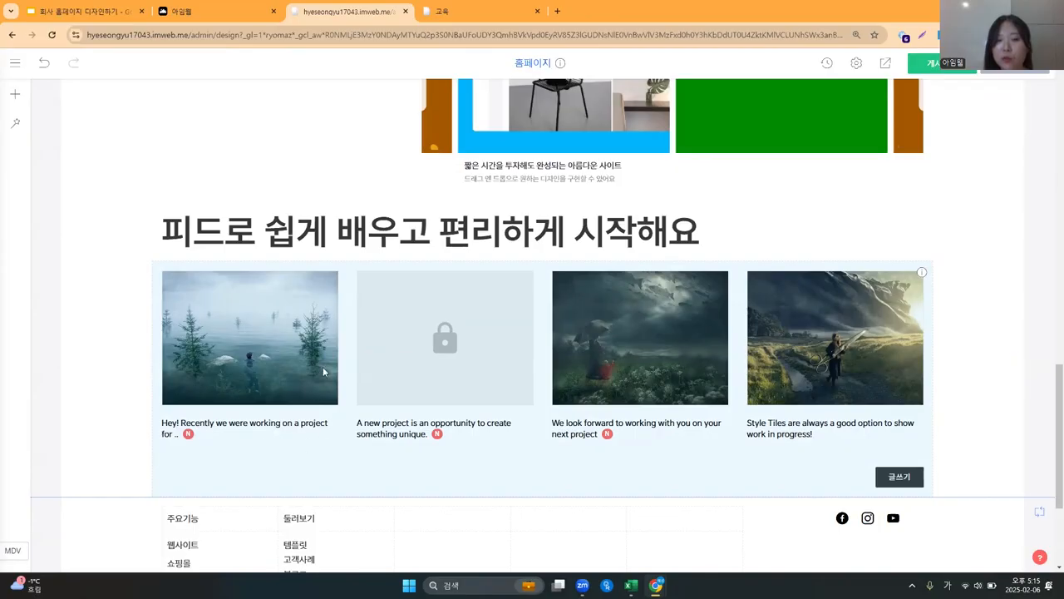
# Set the board's 한줄 표시 to 3개 to match the number of posts per row on the 교육 page.
pyautogui.click(453, 5)
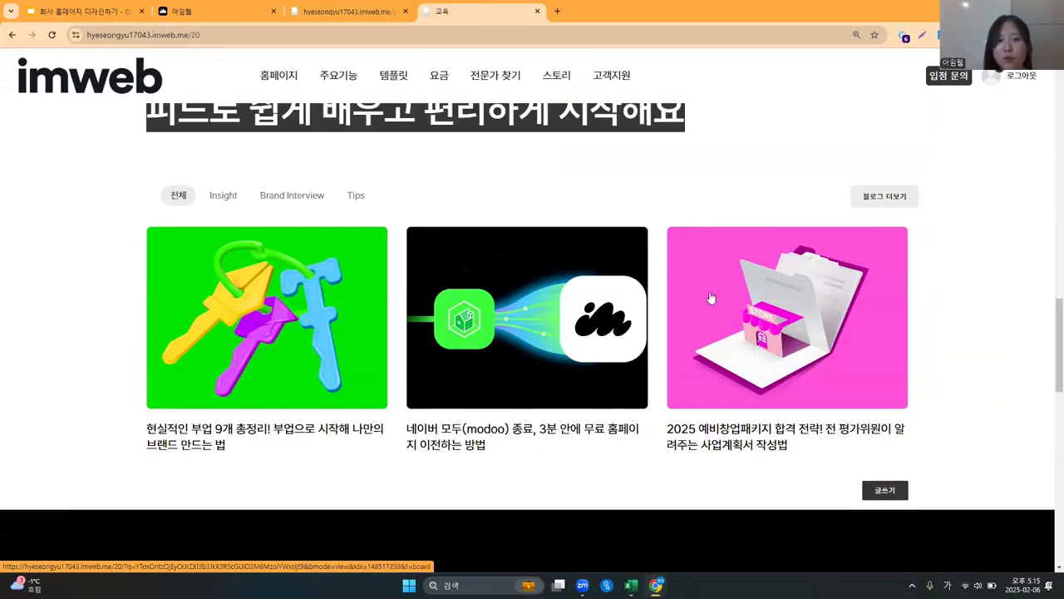
pyautogui.click(349, 11)
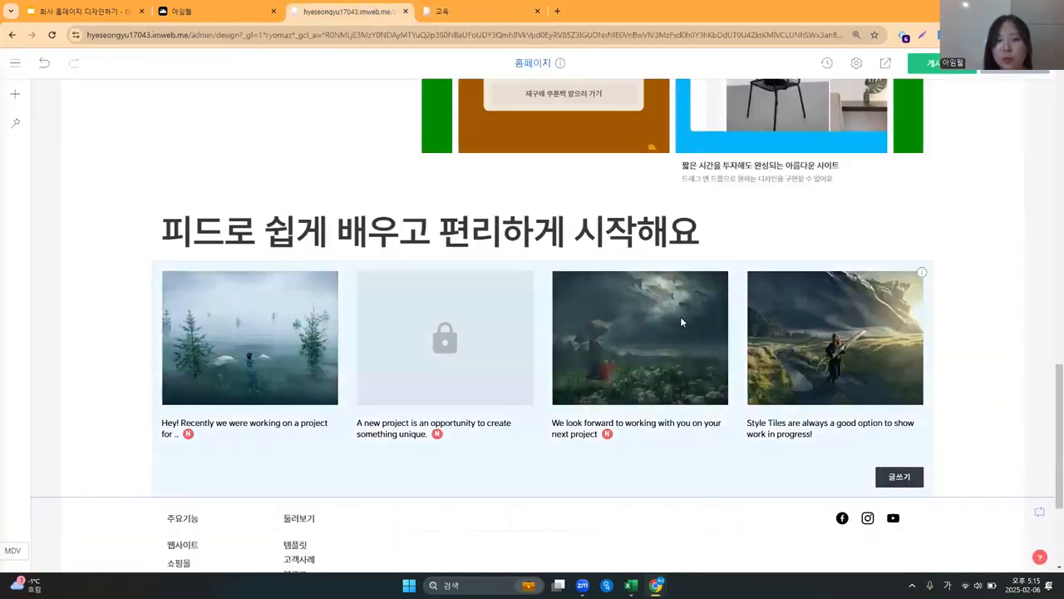
pyautogui.rightClick(524, 303)
pyautogui.click(548, 310)
pyautogui.click(555, 56)
pyautogui.scroll(-1, 395, 393)
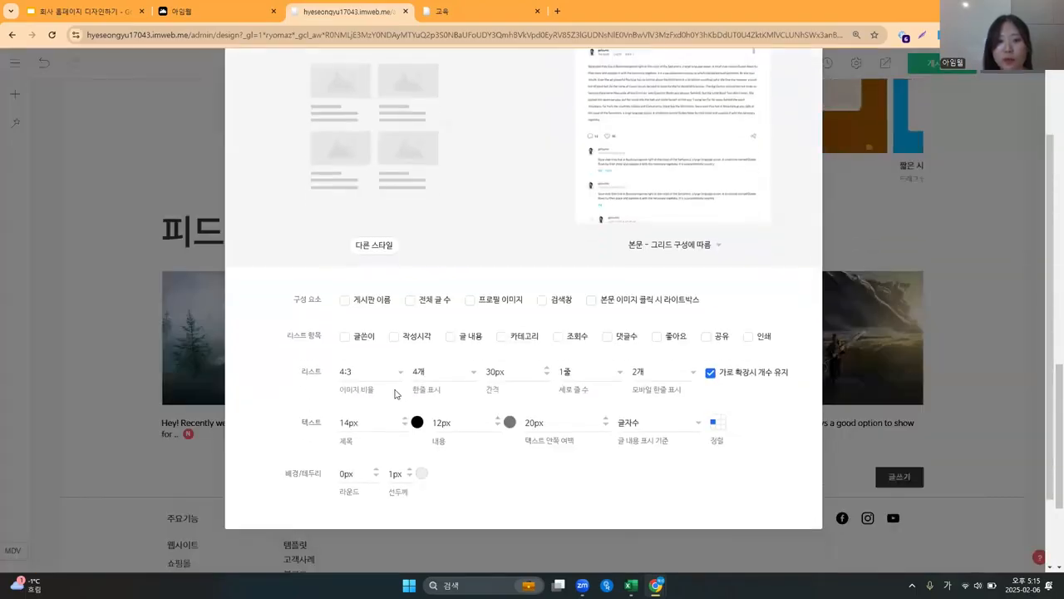
pyautogui.click(449, 368)
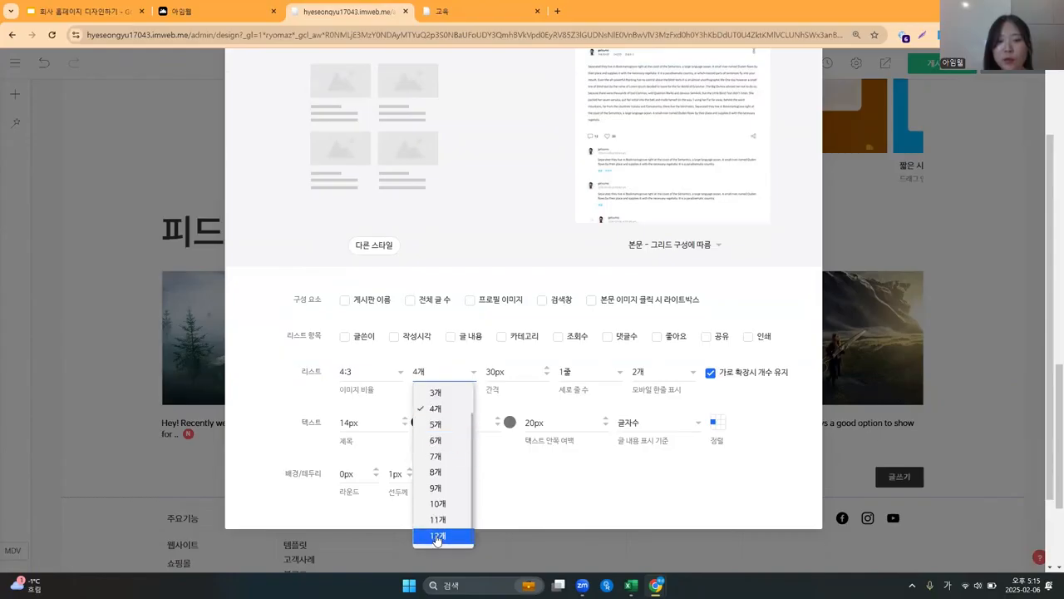
pyautogui.scroll(1, 445, 499)
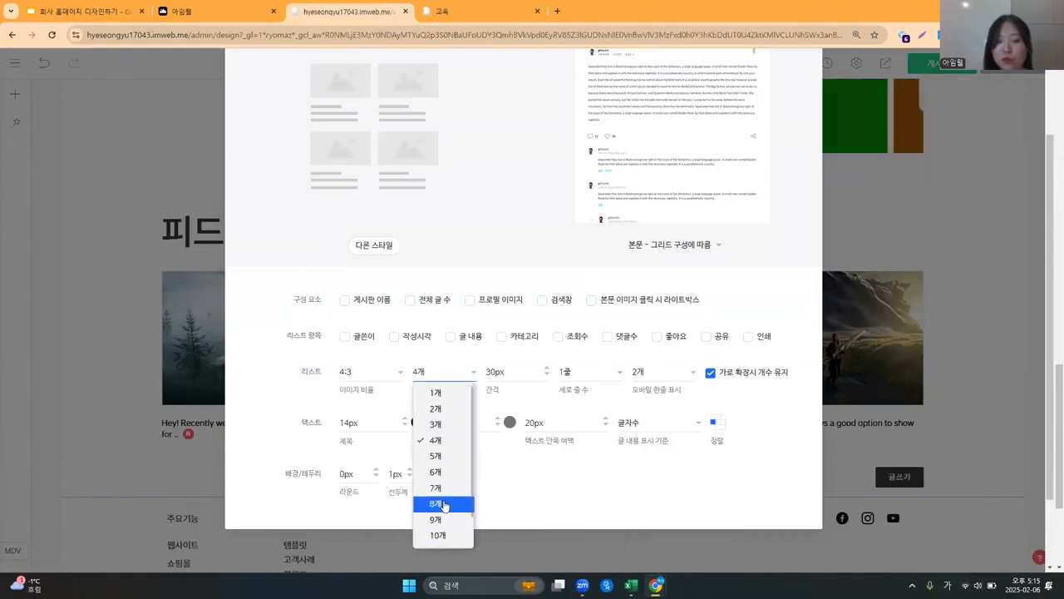
pyautogui.click(448, 426)
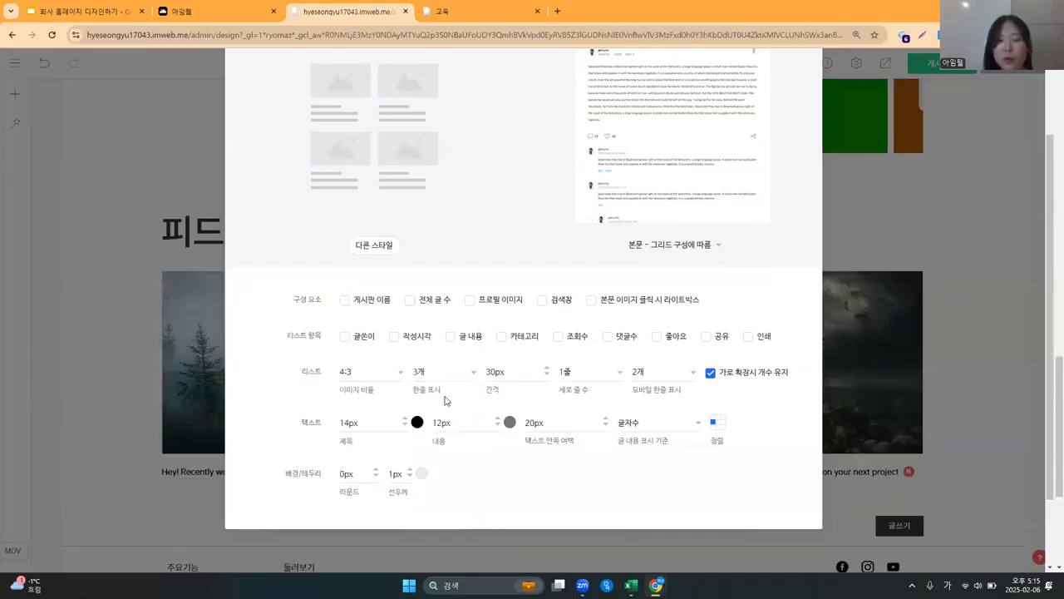
pyautogui.click(863, 378)
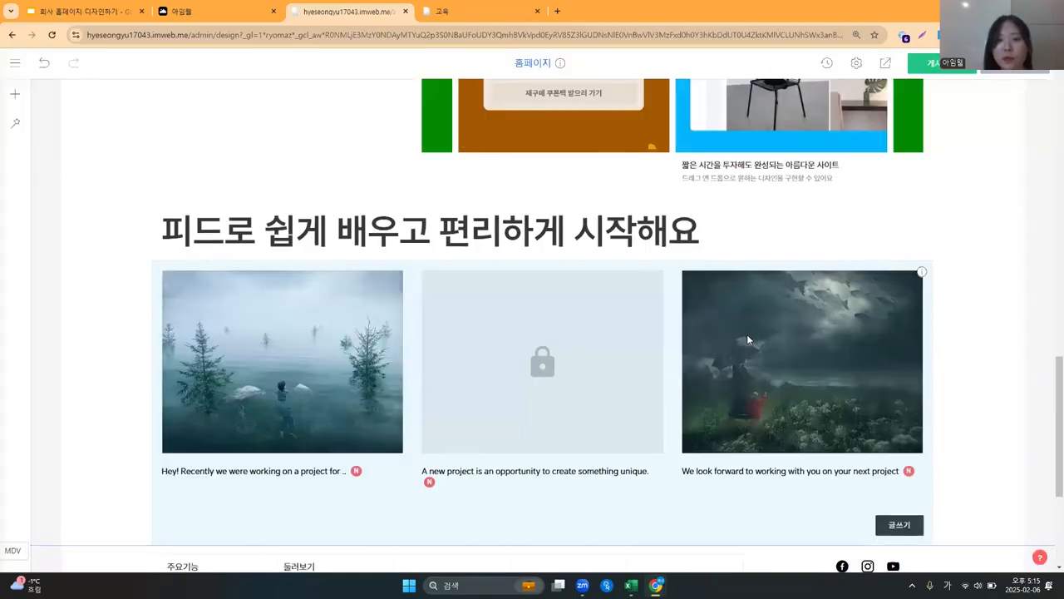
# Preview the homepage and examine the new board and its post-writing form against the board on the 교육 page.
pyautogui.click(486, 11)
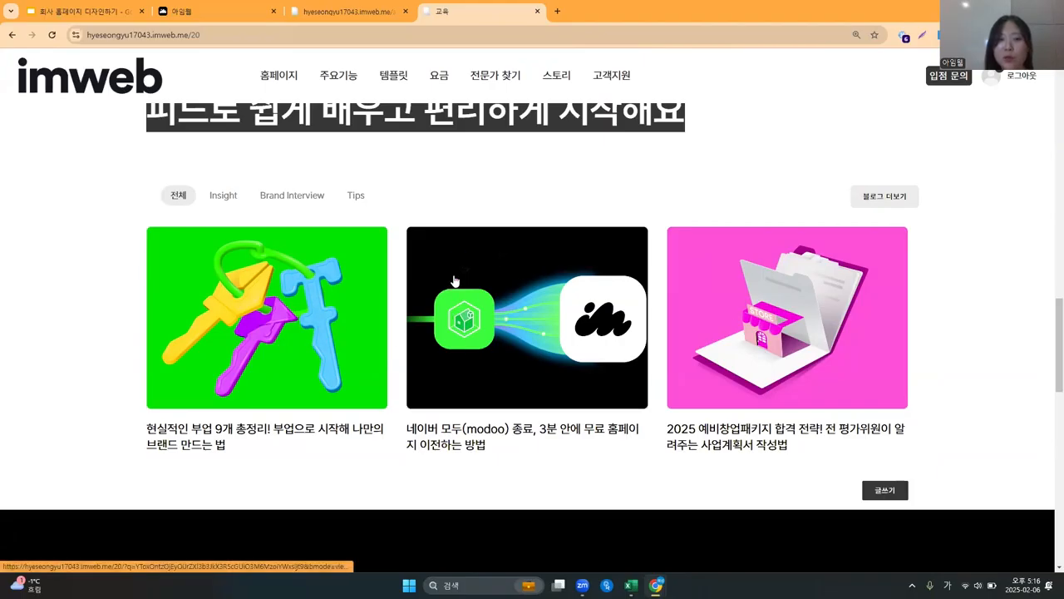
pyautogui.click(371, 7)
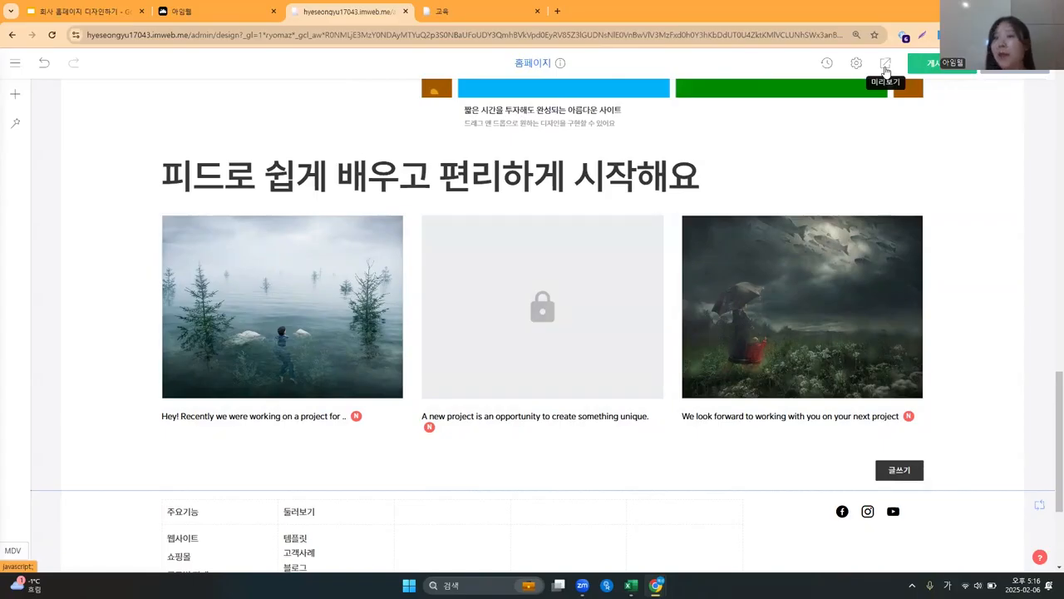
pyautogui.click(885, 66)
pyautogui.scroll(-20, 533, 289)
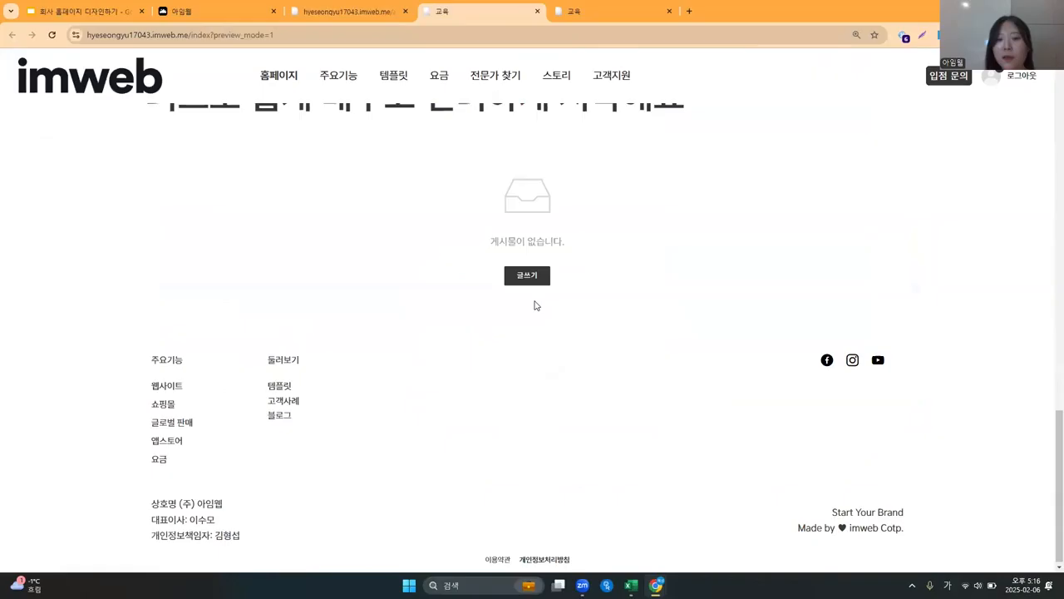
pyautogui.click(539, 275)
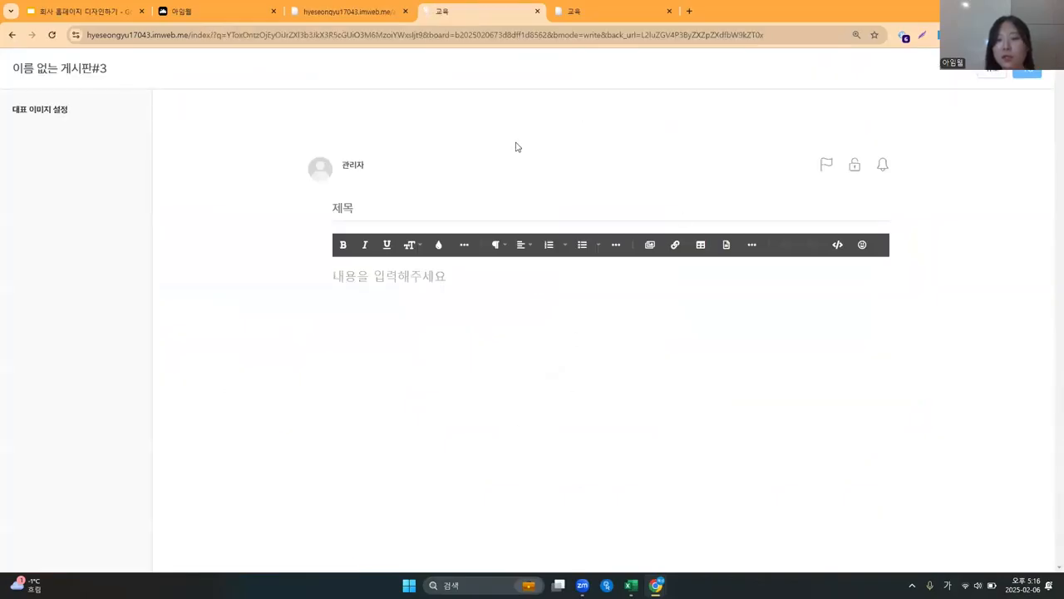
pyautogui.click(626, 11)
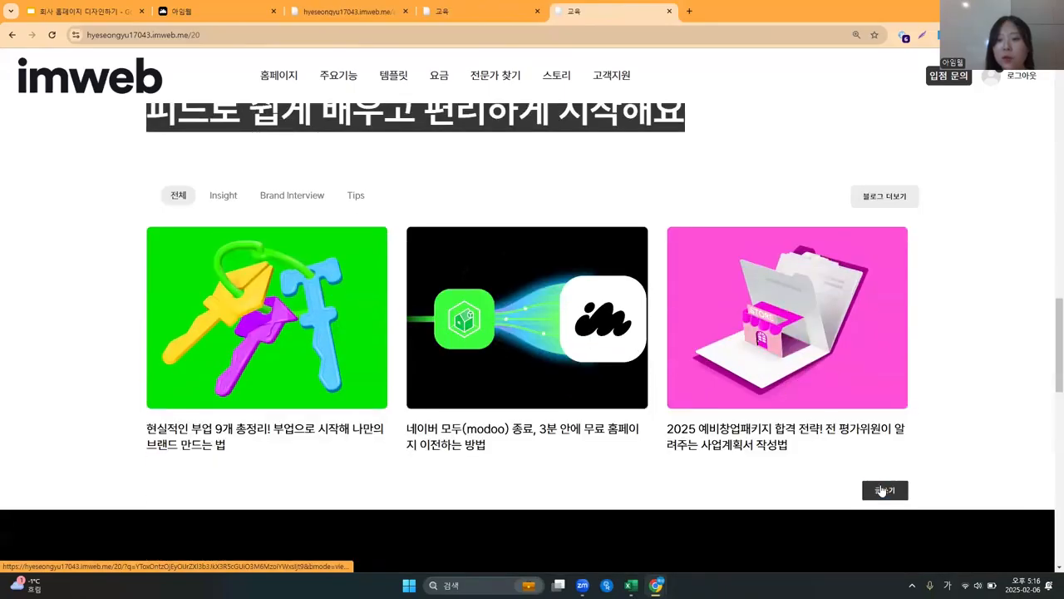
pyautogui.click(882, 491)
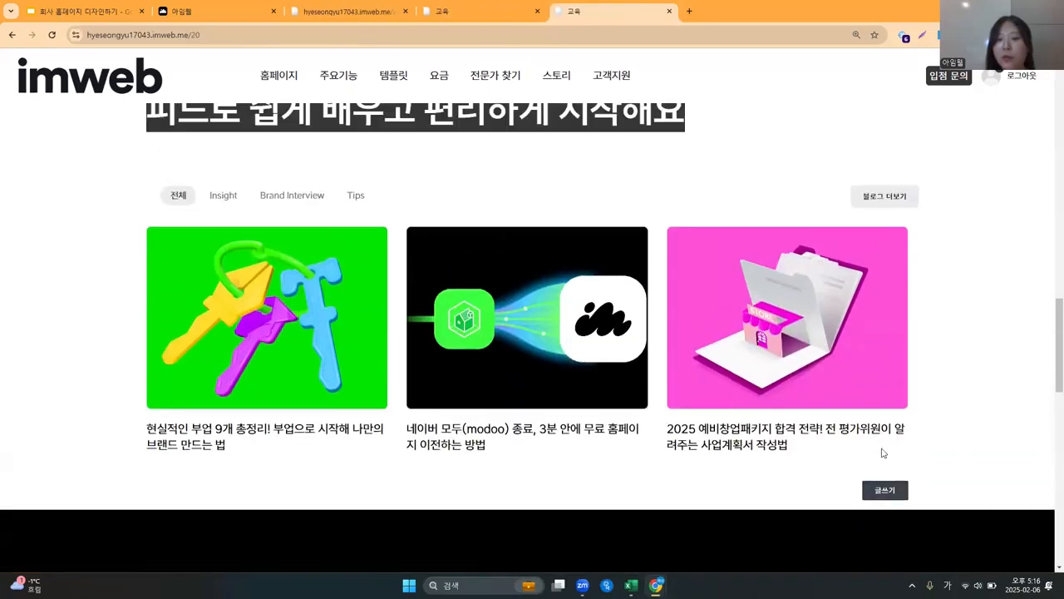
pyautogui.click(510, 5)
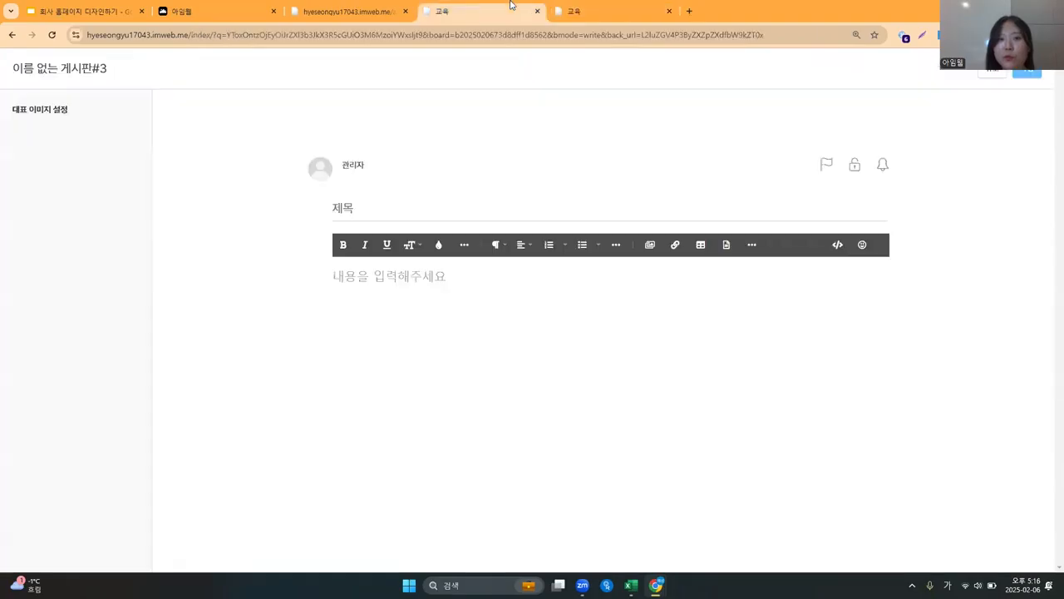
pyautogui.click(537, 11)
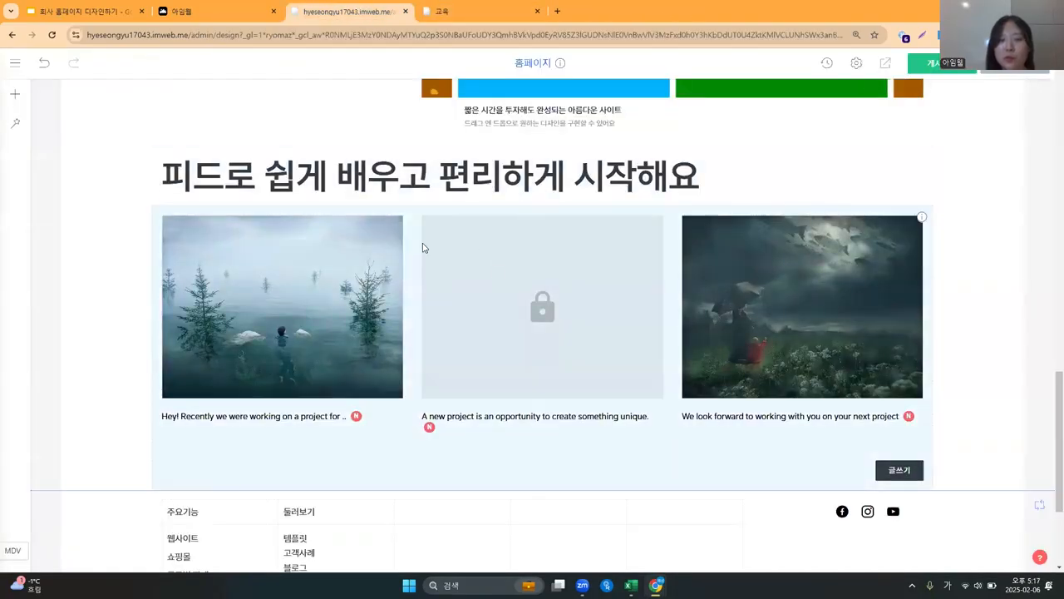
# Link the homepage board widget to the existing 블로그 board and enable its 카테고리 사용함 option.
pyautogui.rightClick(358, 240)
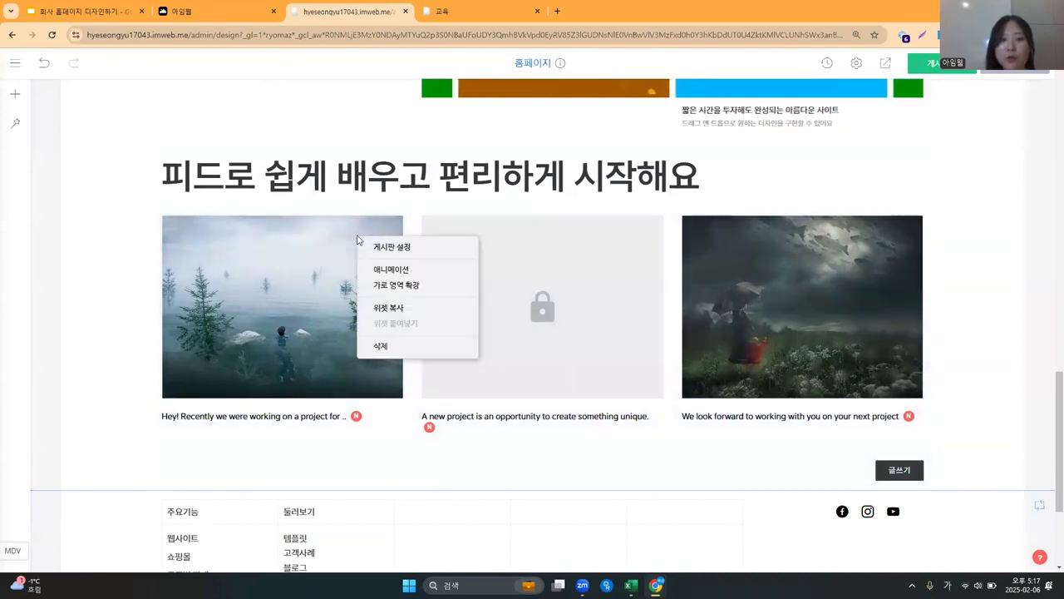
pyautogui.click(406, 248)
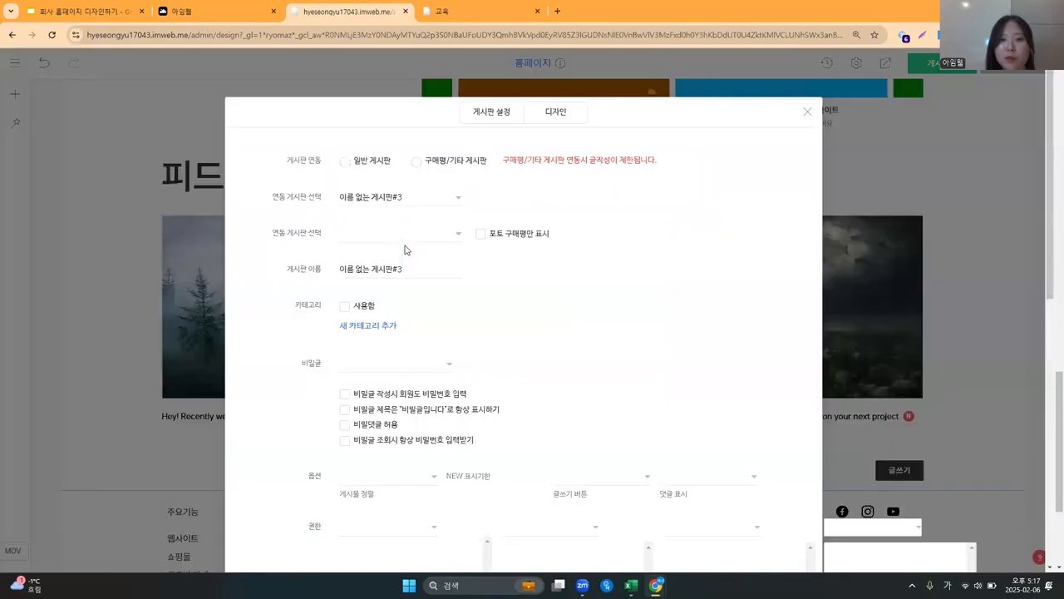
pyautogui.click(493, 121)
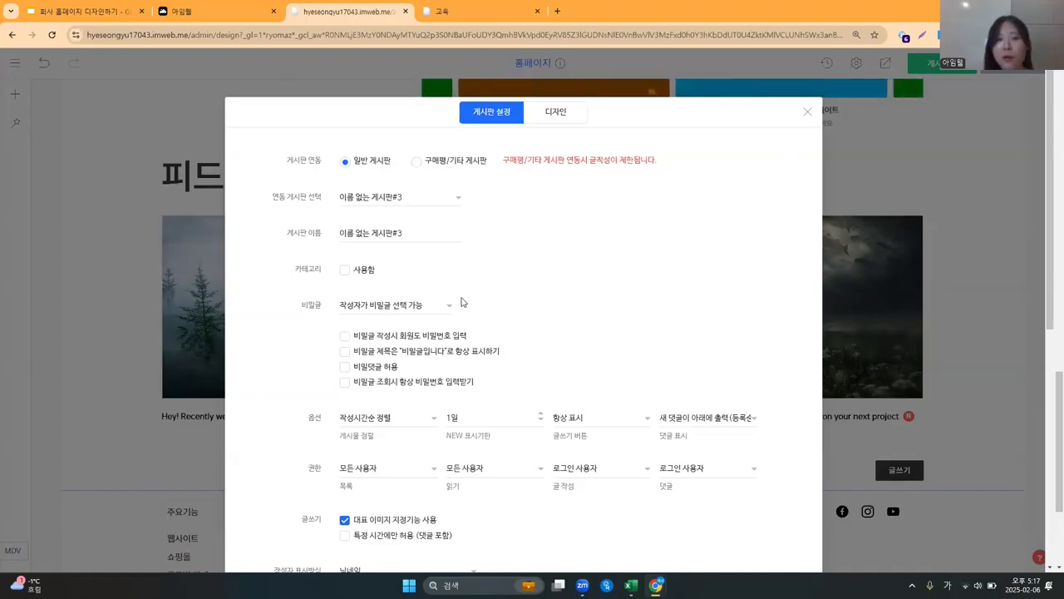
pyautogui.click(422, 202)
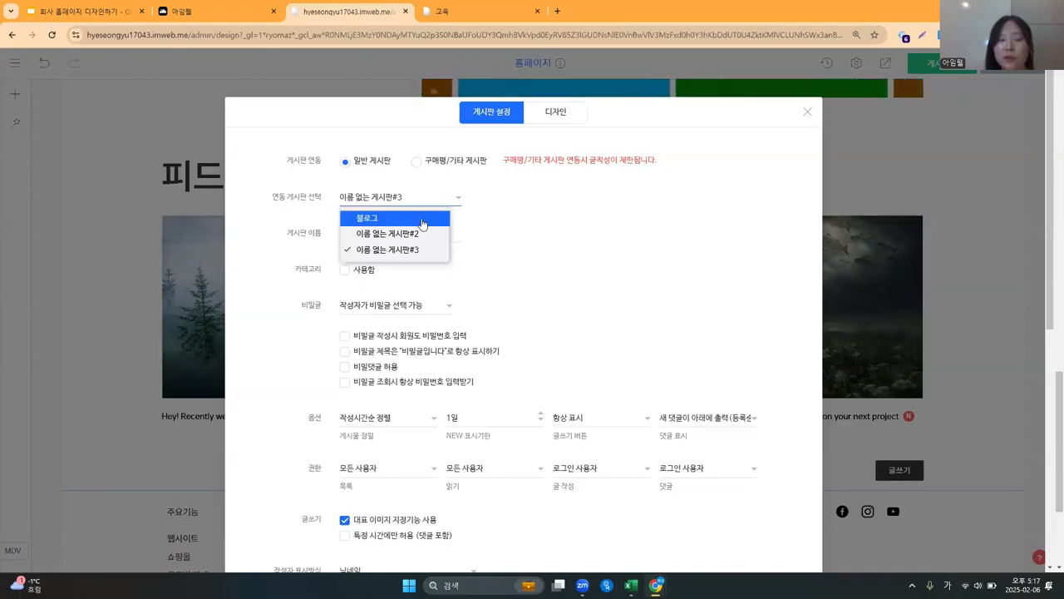
pyautogui.click(417, 223)
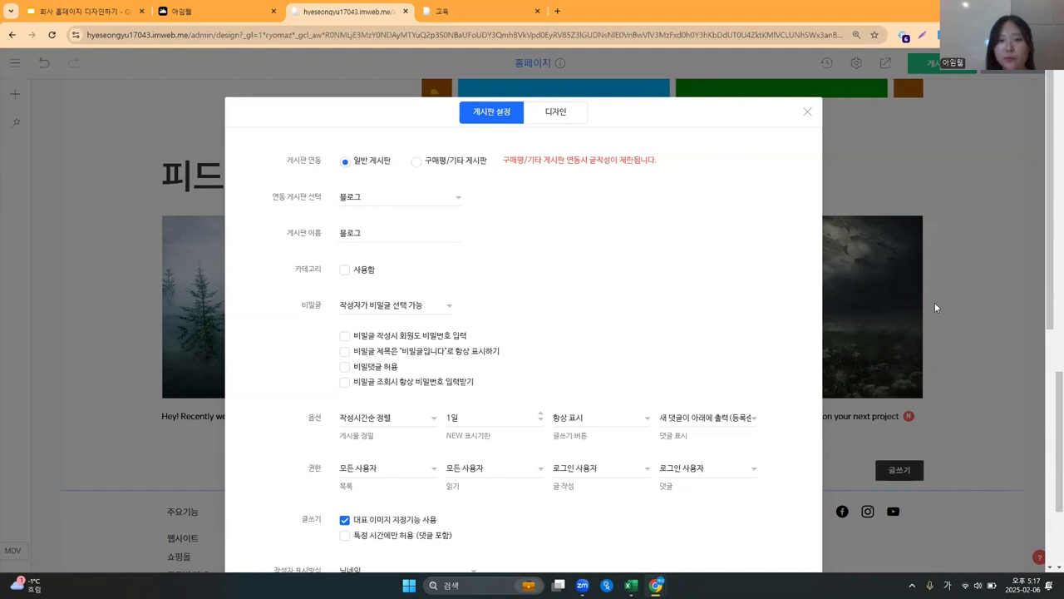
pyautogui.click(346, 270)
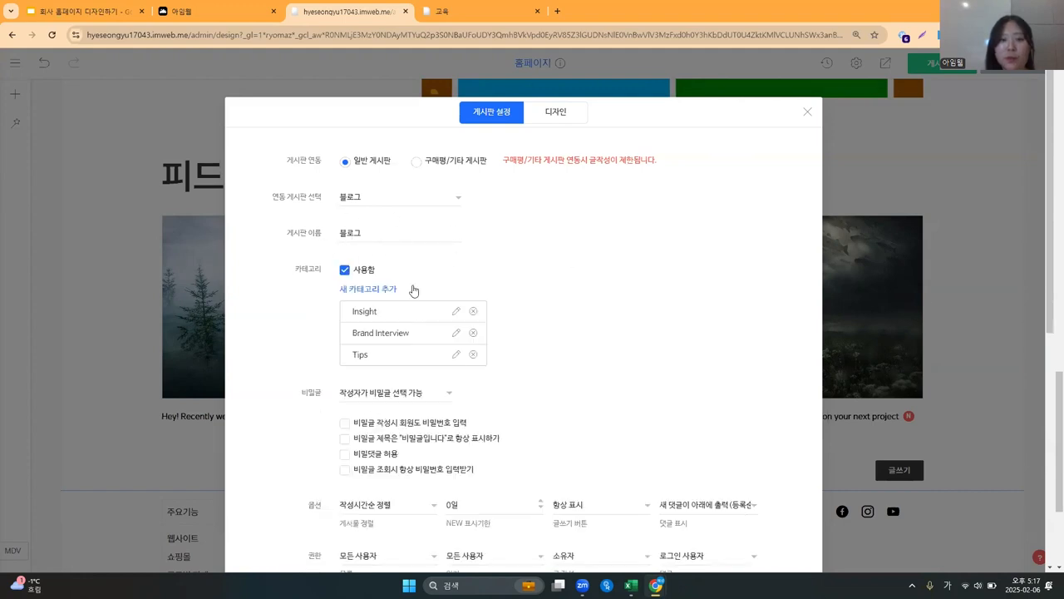
pyautogui.click(966, 320)
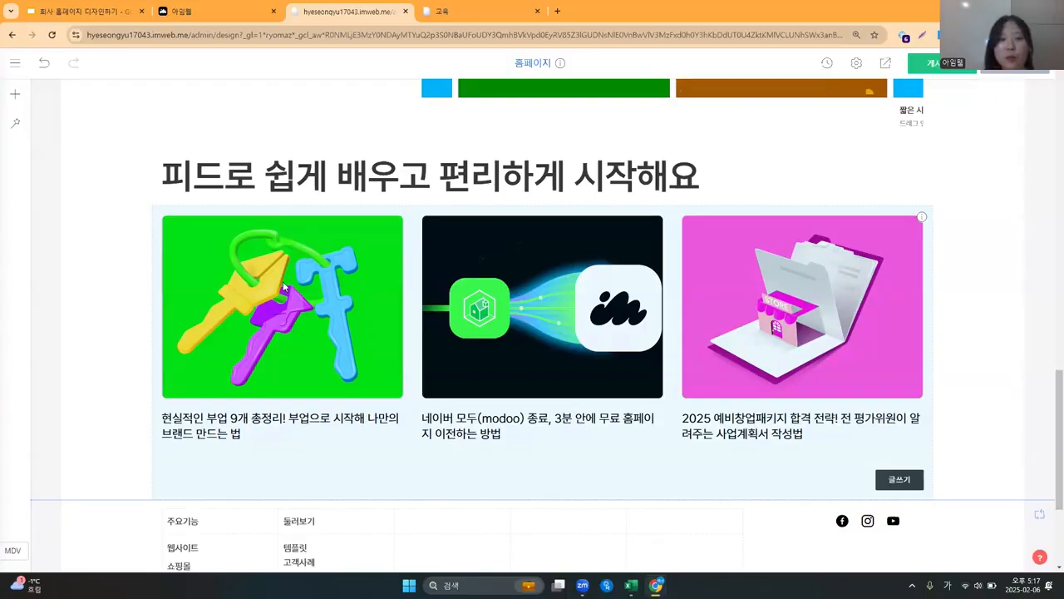
# Reopen the board's 게시판 설정 and review the linked board's category list and options.
pyautogui.click(15, 65)
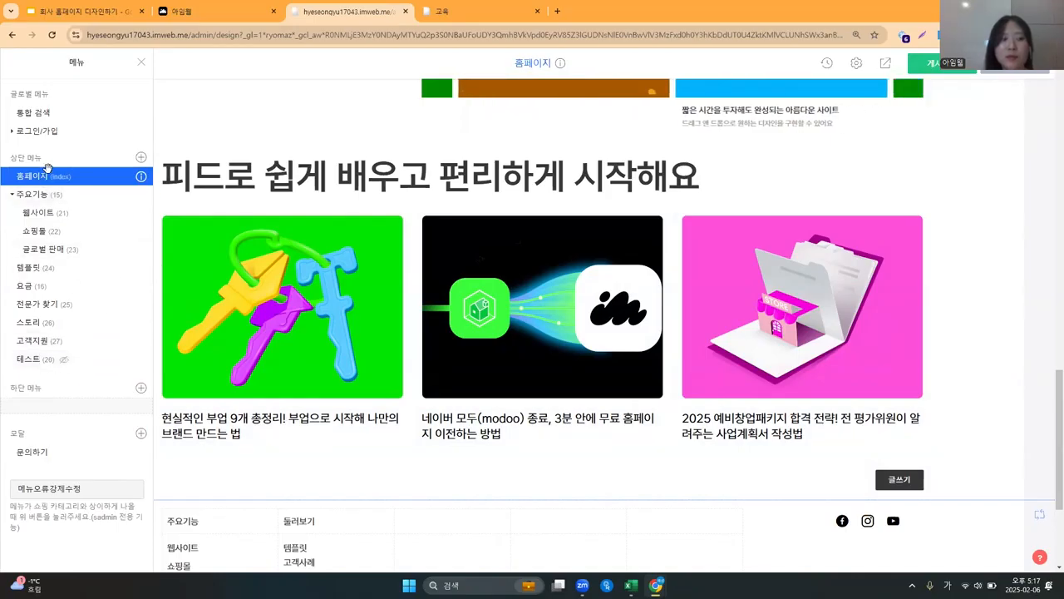
pyautogui.click(141, 61)
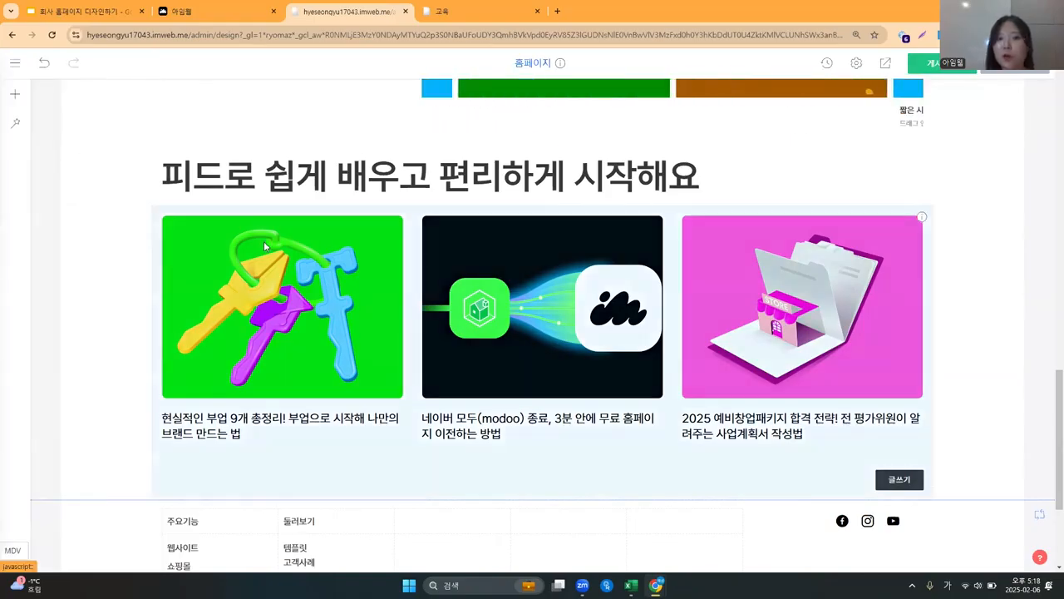
pyautogui.rightClick(364, 272)
pyautogui.click(399, 284)
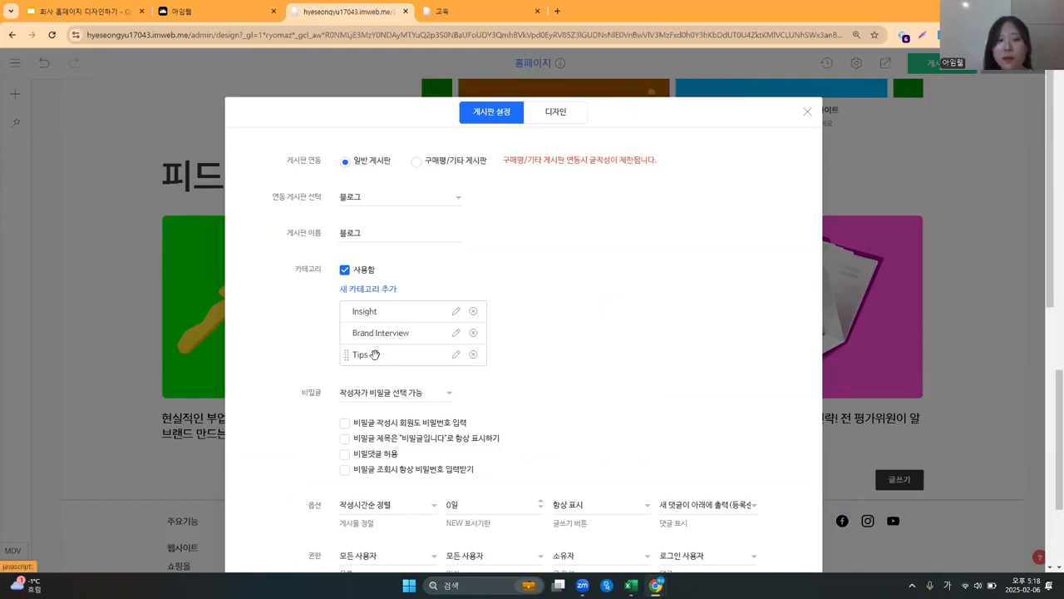
pyautogui.scroll(-1, 504, 266)
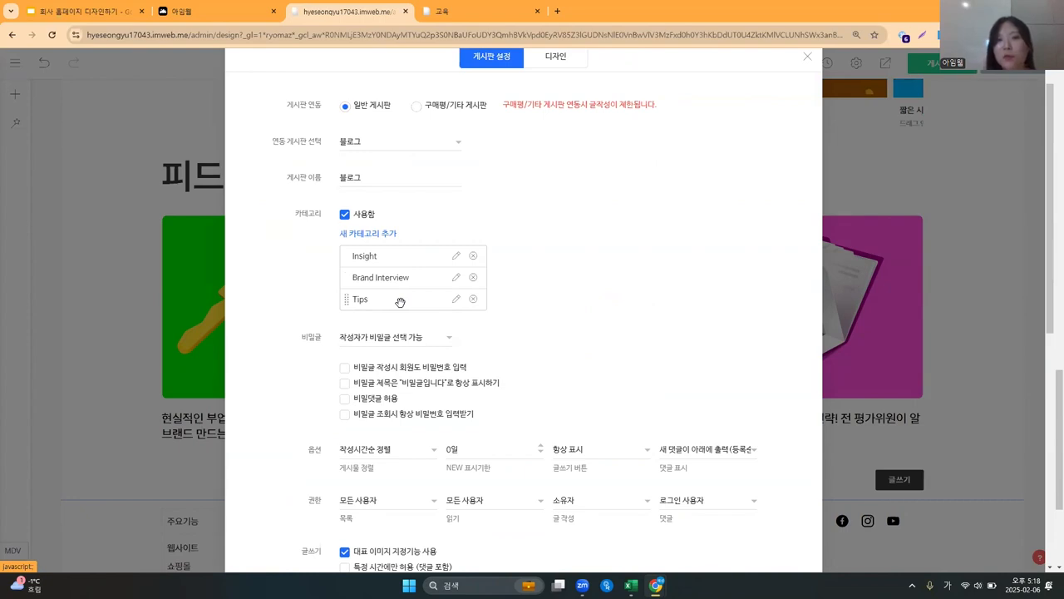
pyautogui.scroll(1, 400, 302)
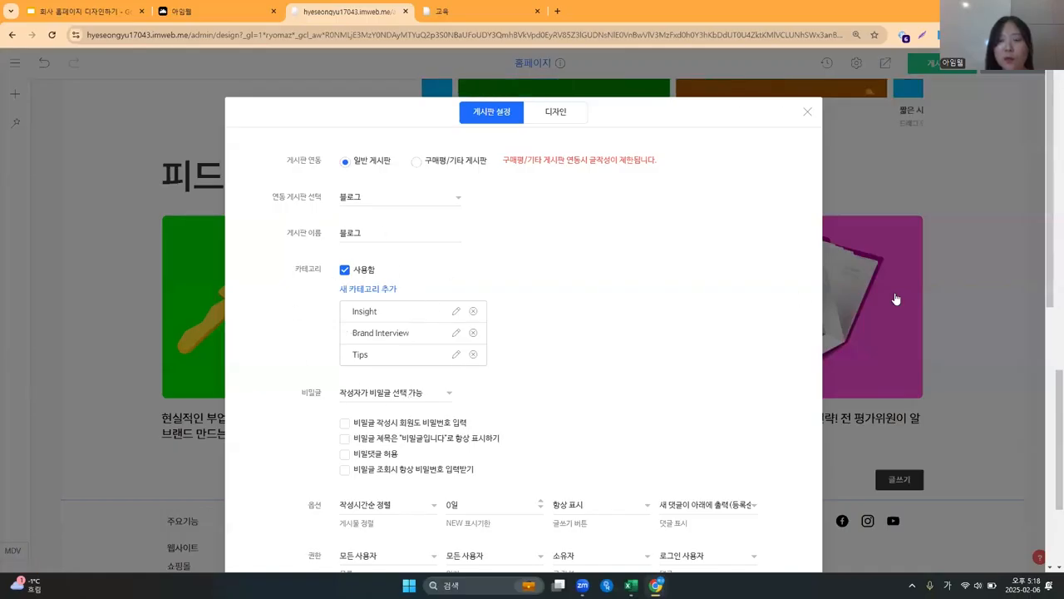
pyautogui.click(852, 297)
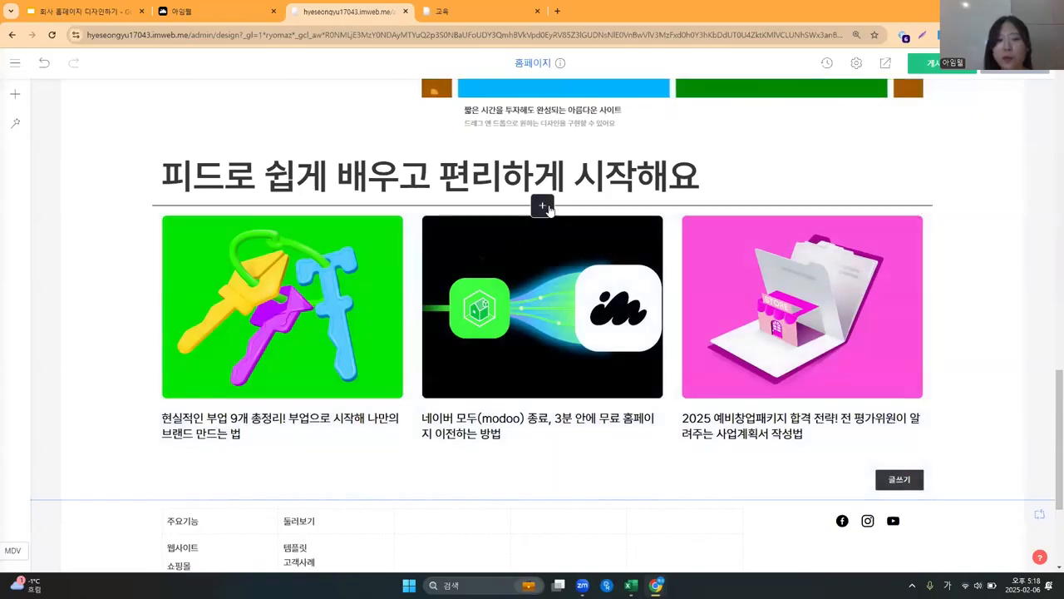
# Add a 메뉴 리스트 widget between the feed heading and the board, linked through 페이지 내 위젯 카테고리 연동.
pyautogui.click(542, 206)
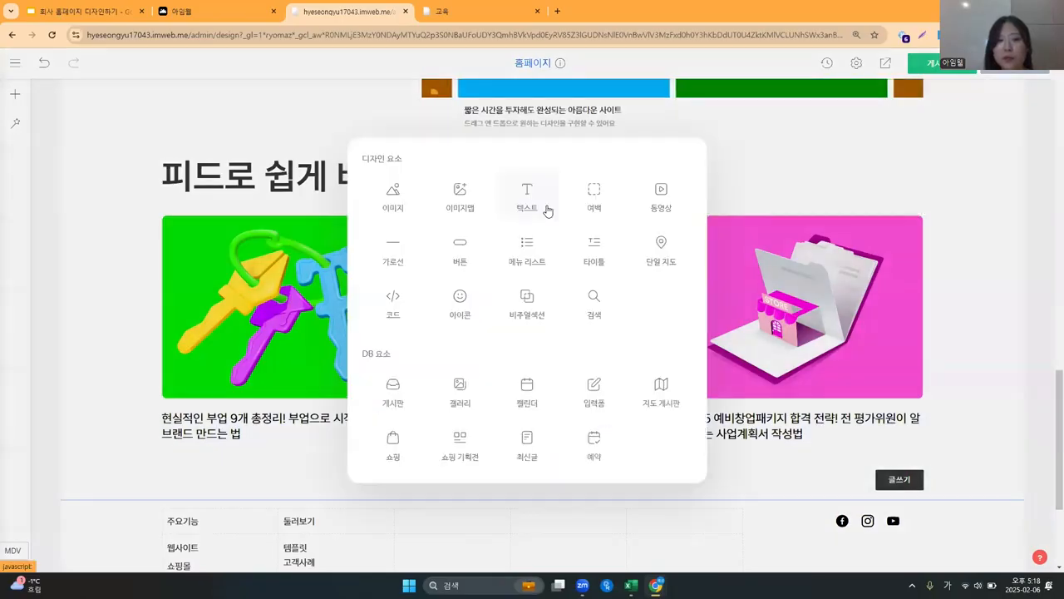
pyautogui.click(528, 252)
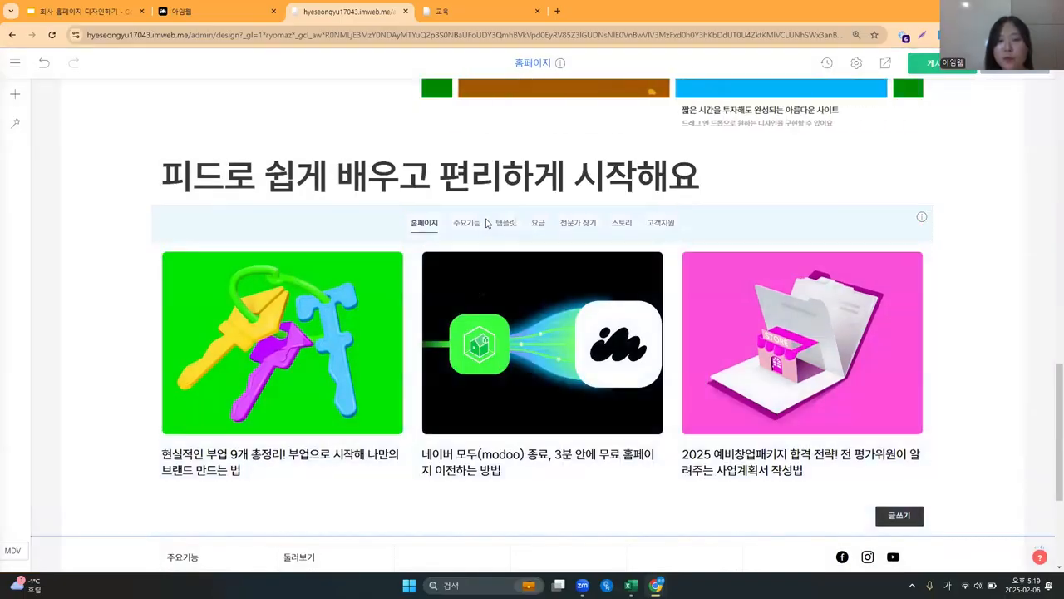
pyautogui.rightClick(486, 223)
pyautogui.click(536, 232)
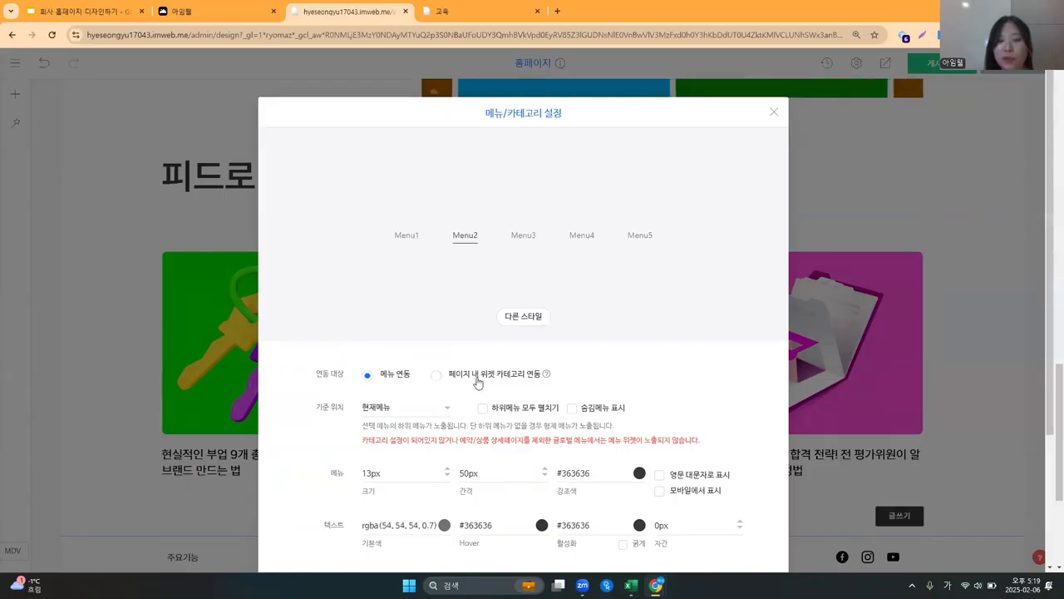
pyautogui.click(436, 378)
pyautogui.moveTo(546, 374)
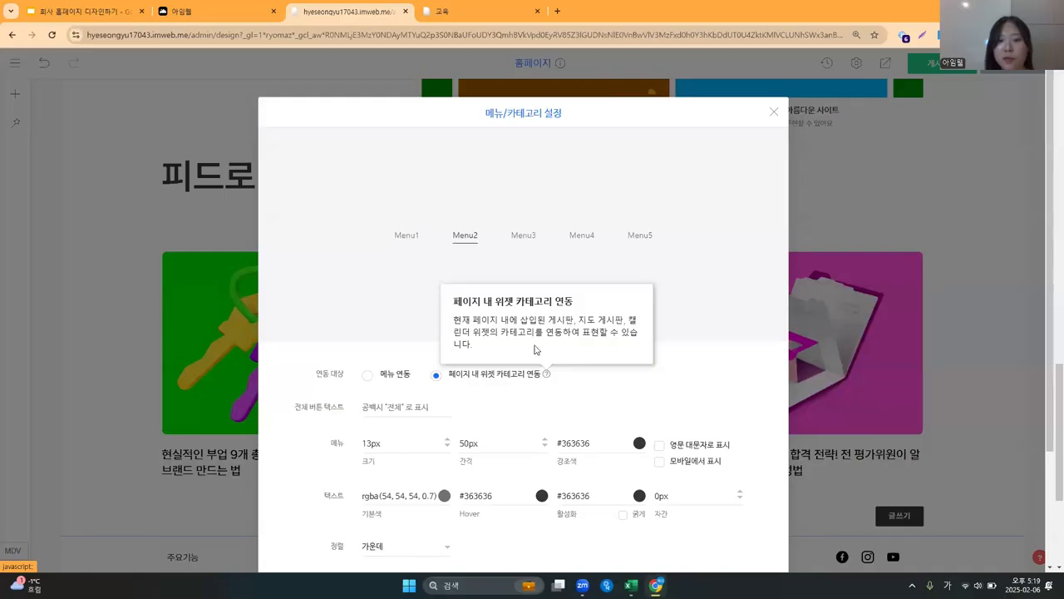
pyautogui.click(861, 331)
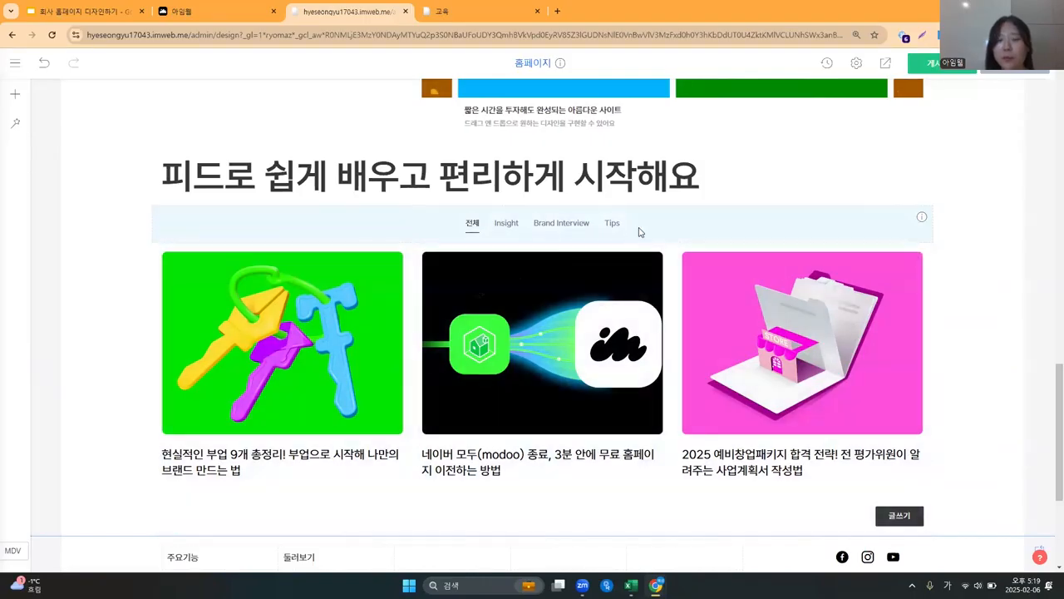
# Compare category filtering in the feed on the 교육 page and the imweb.me site, using Insight, Brand interview and Tips.
pyautogui.click(495, 8)
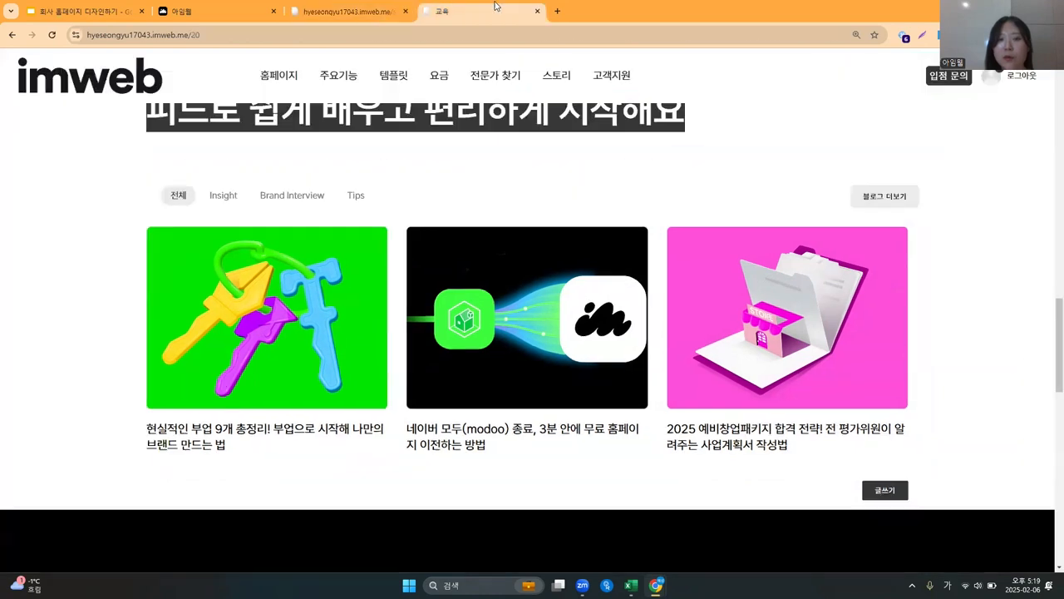
pyautogui.scroll(1, 228, 260)
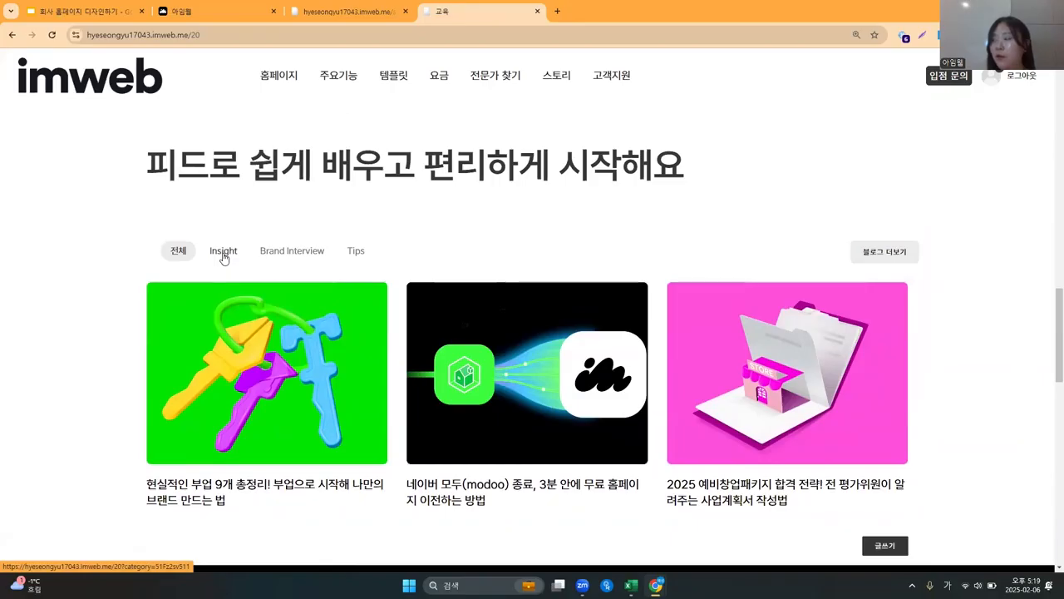
pyautogui.click(223, 251)
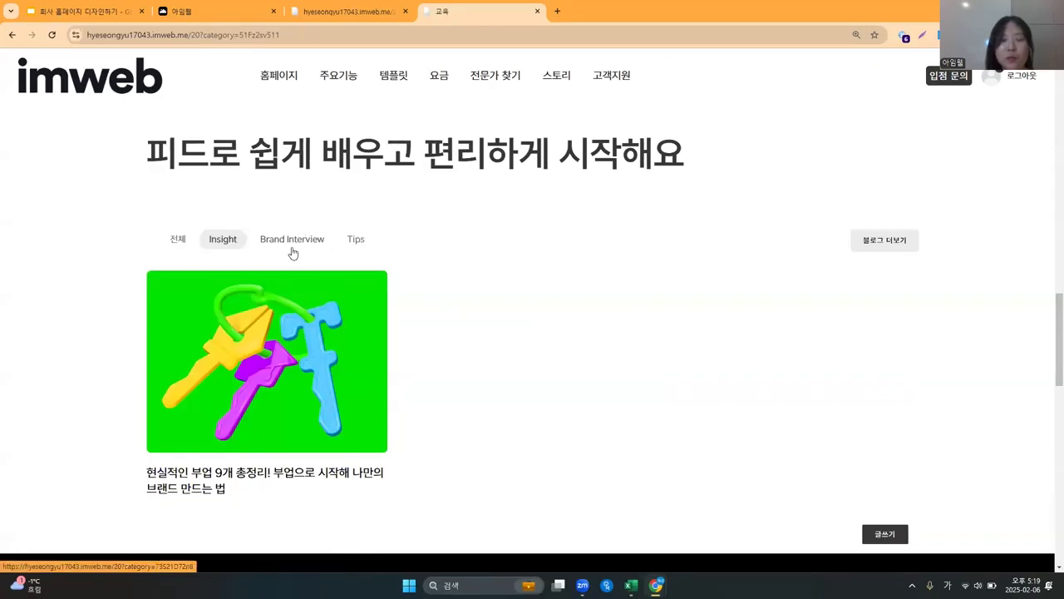
pyautogui.click(208, 10)
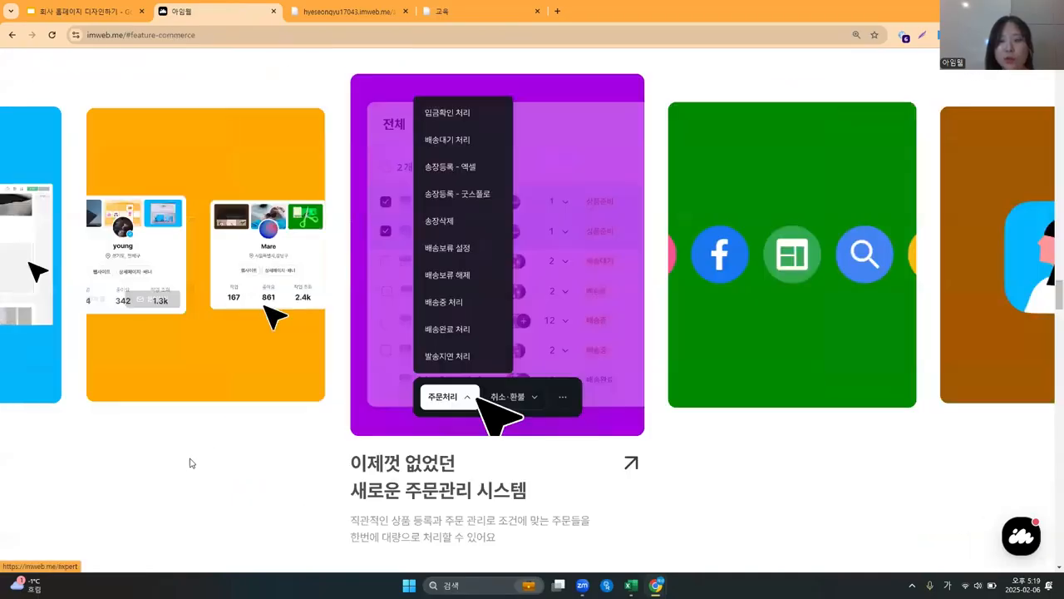
pyautogui.scroll(-10, 341, 502)
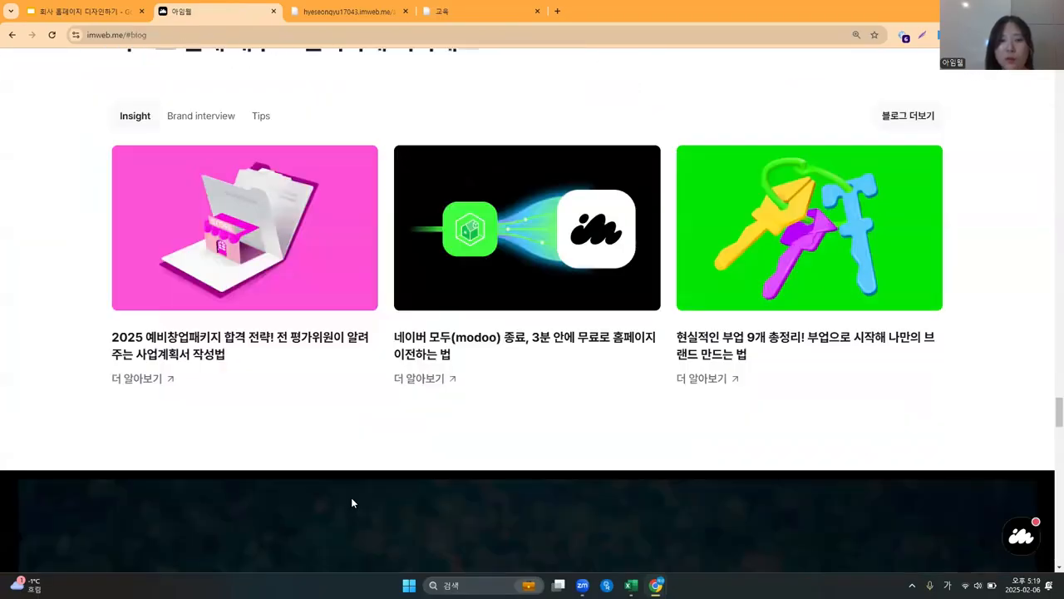
pyautogui.scroll(1, 348, 501)
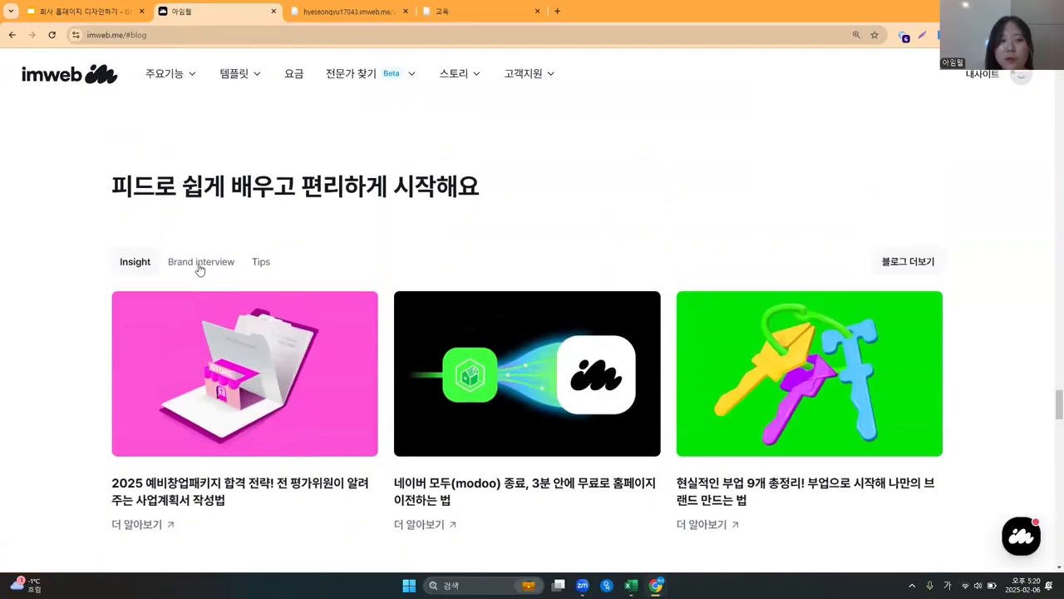
pyautogui.click(197, 265)
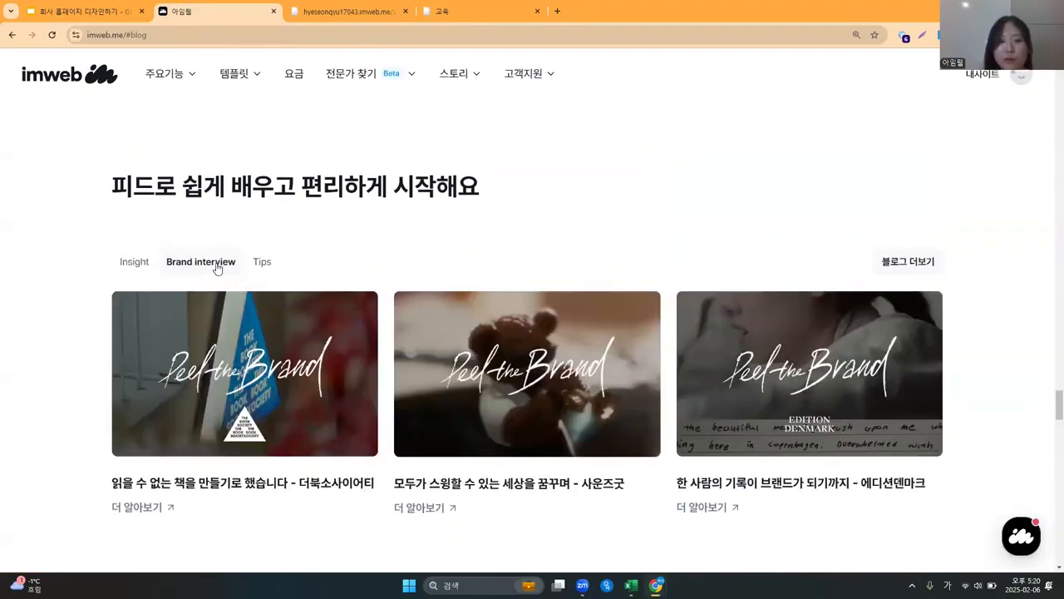
pyautogui.click(261, 263)
pyautogui.click(215, 264)
pyautogui.click(137, 262)
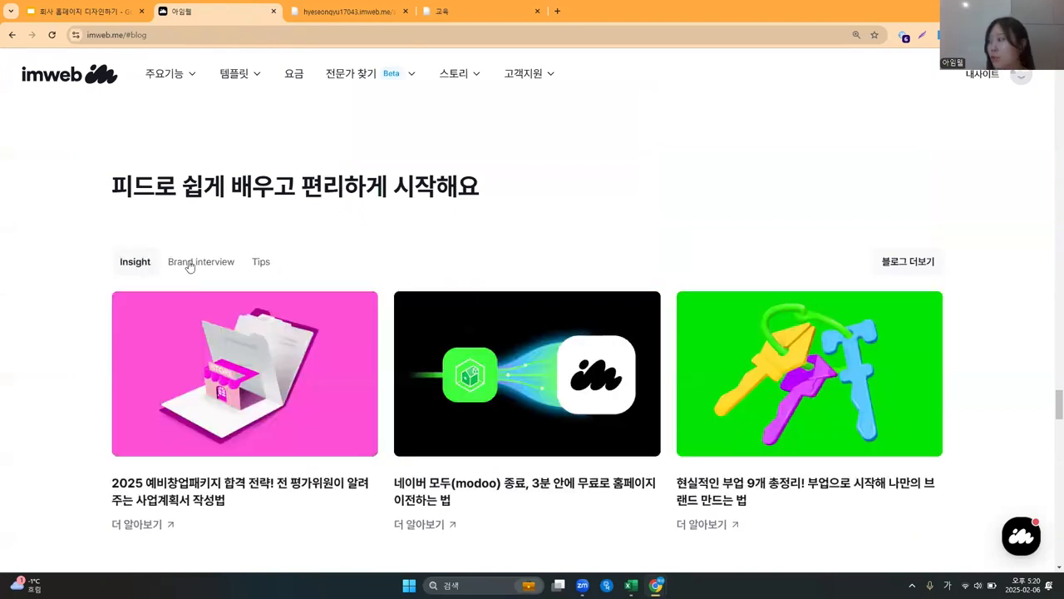
pyautogui.scroll(-1, 194, 275)
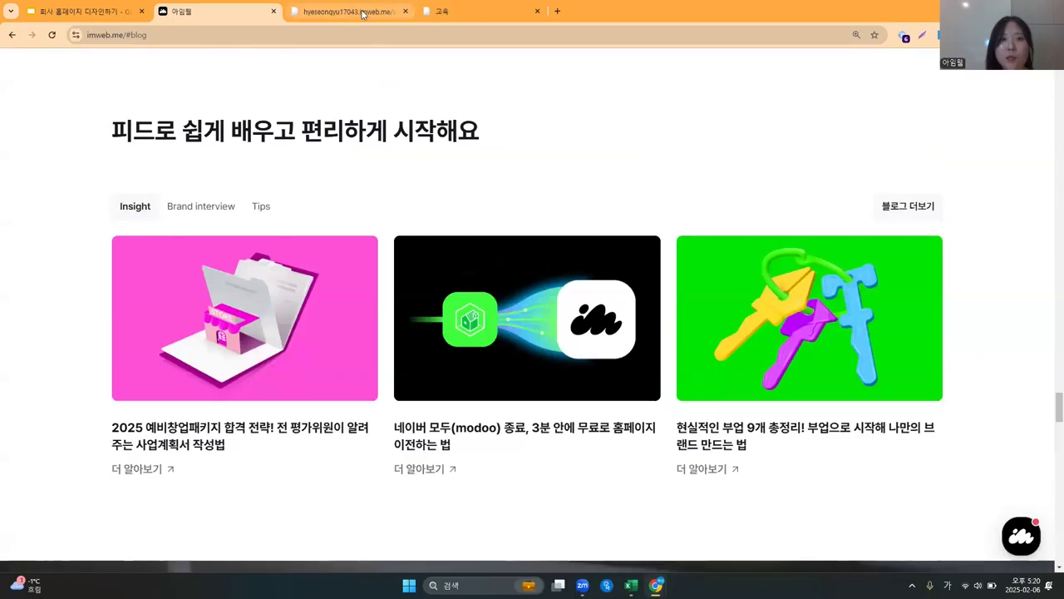
# Return to the 교육 page filtered by Insight and examine the distance between the page's top and the feed section.
pyautogui.click(491, 6)
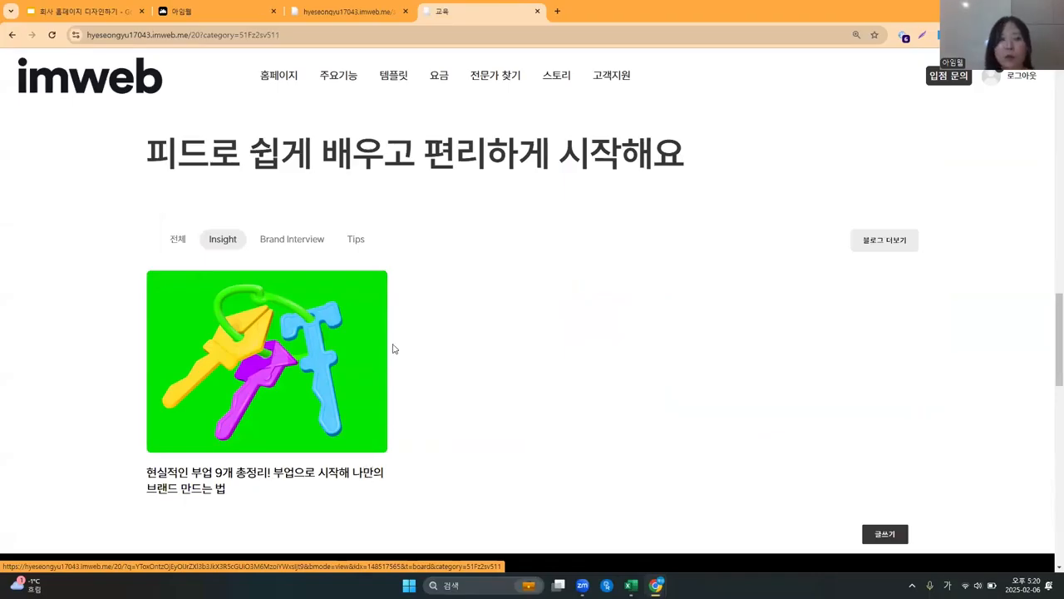
pyautogui.moveTo(1059, 350); pyautogui.dragTo(1059, 83)
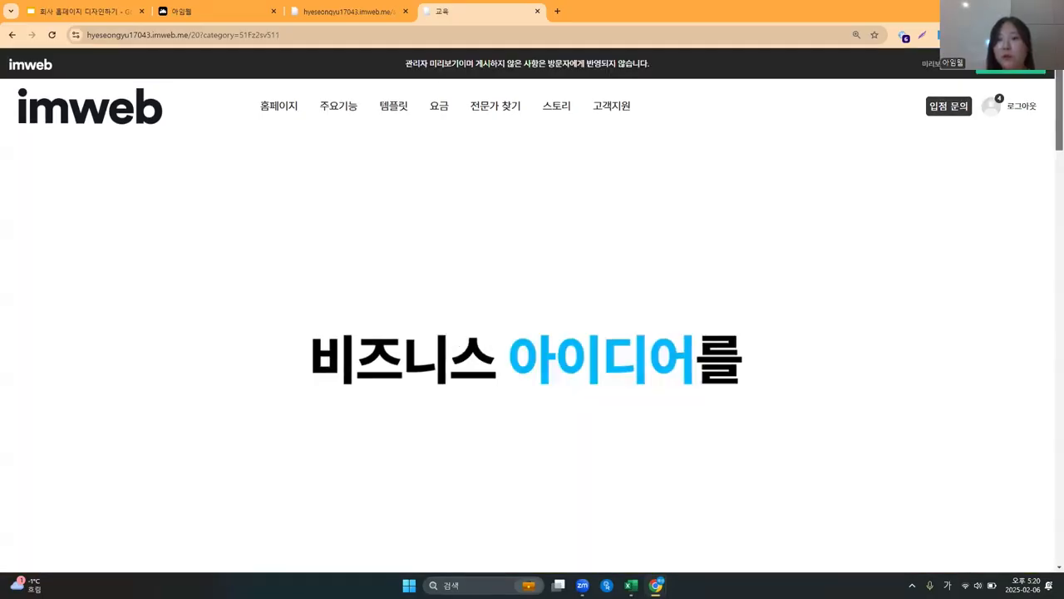
pyautogui.moveTo(1059, 108); pyautogui.dragTo(1049, 345)
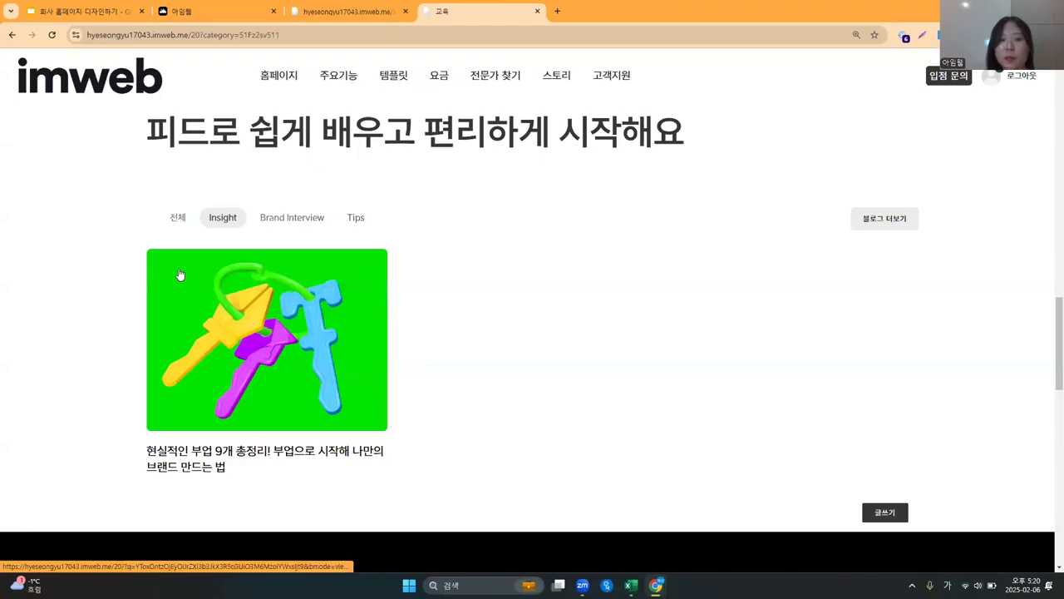
pyautogui.moveTo(1059, 320); pyautogui.dragTo(1059, 82)
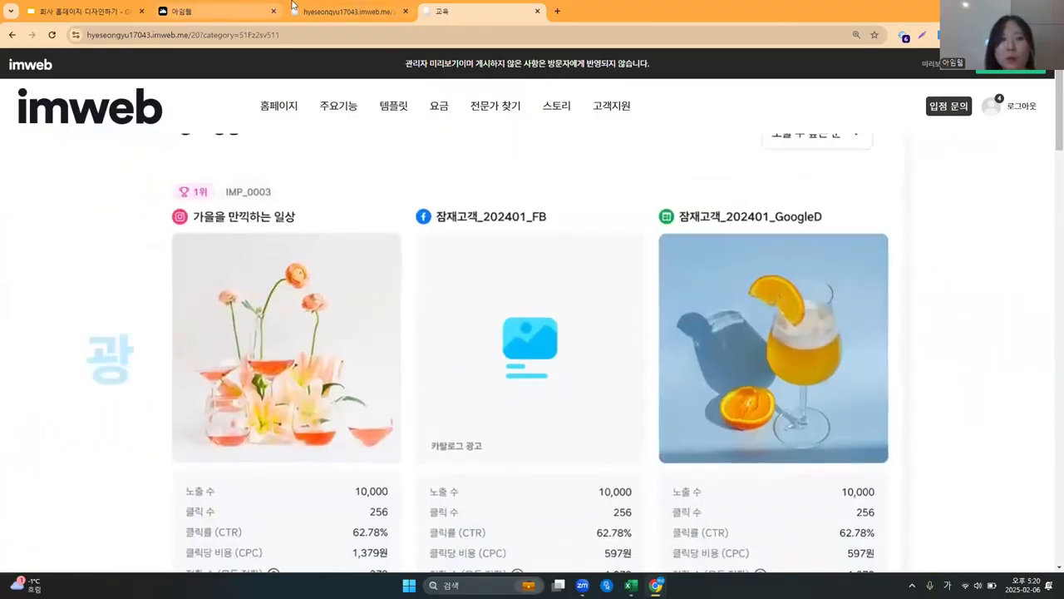
pyautogui.click(242, 5)
# Switch to the homepage editor and open the feed board's 게시판 설정 at its 옵션 and 권한 settings.
pyautogui.click(310, 6)
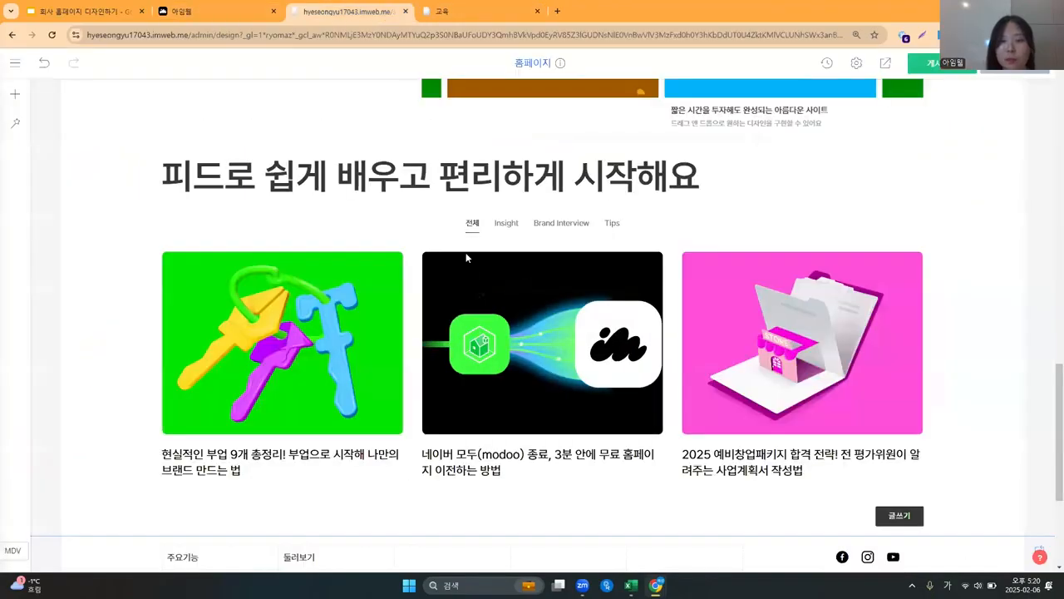
pyautogui.scroll(-2, 465, 252)
pyautogui.scroll(2, 465, 252)
pyautogui.rightClick(447, 282)
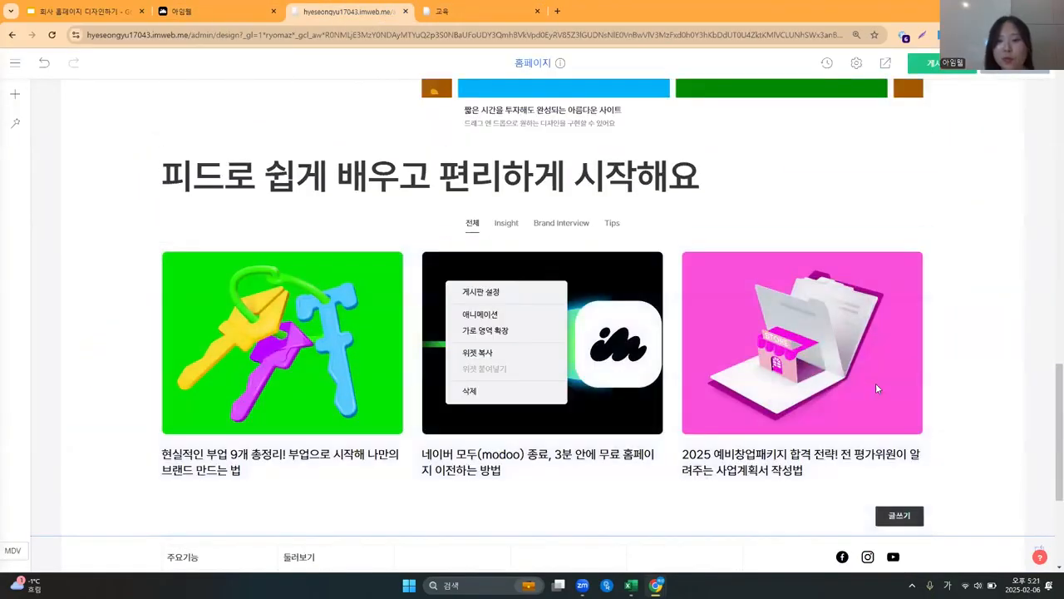
pyautogui.click(971, 394)
pyautogui.scroll(-1, 970, 395)
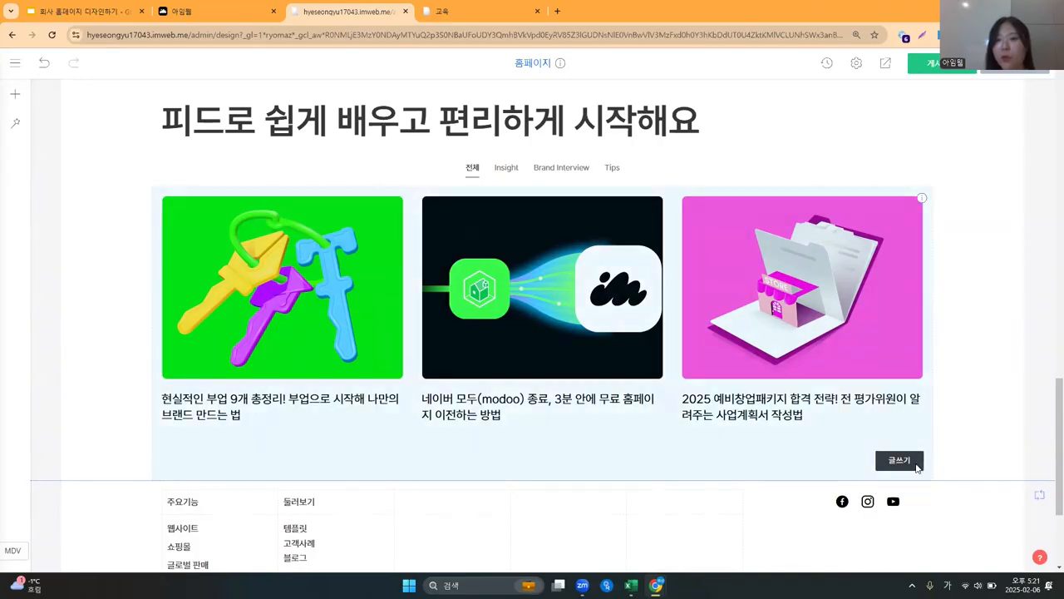
pyautogui.rightClick(501, 245)
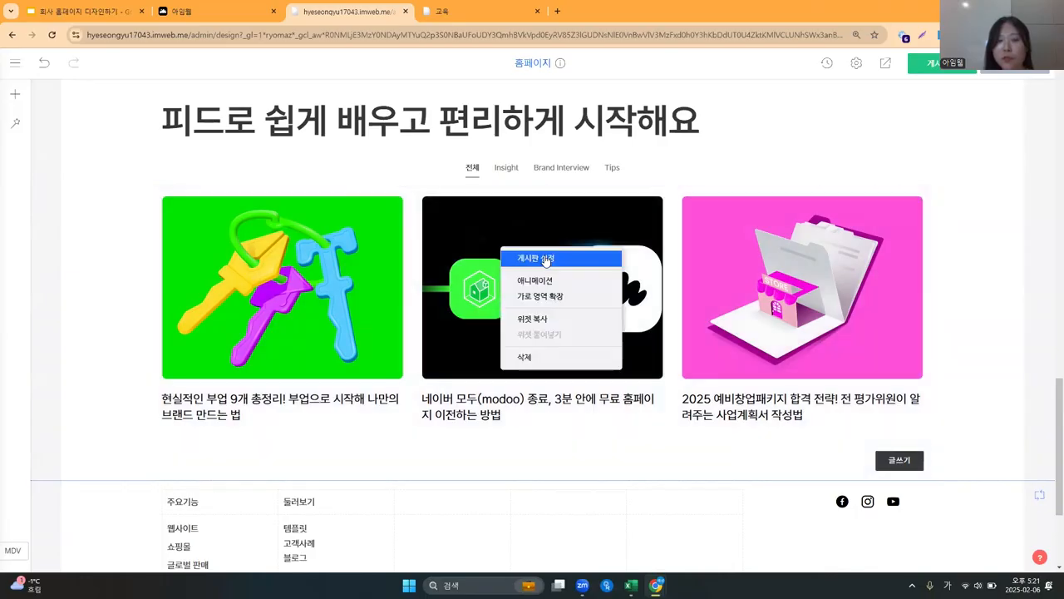
pyautogui.click(545, 261)
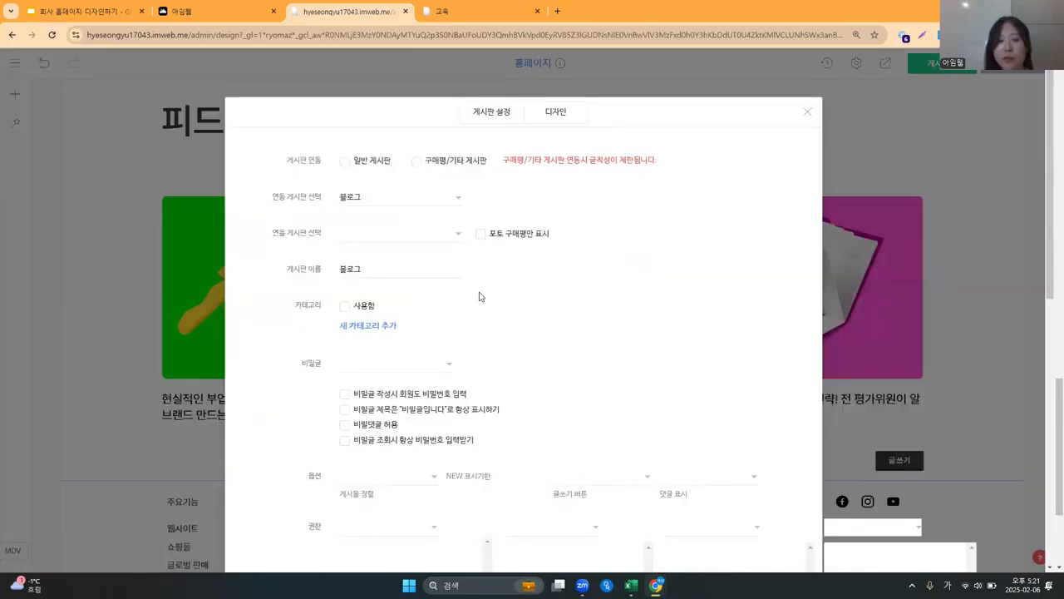
pyautogui.scroll(-4, 582, 314)
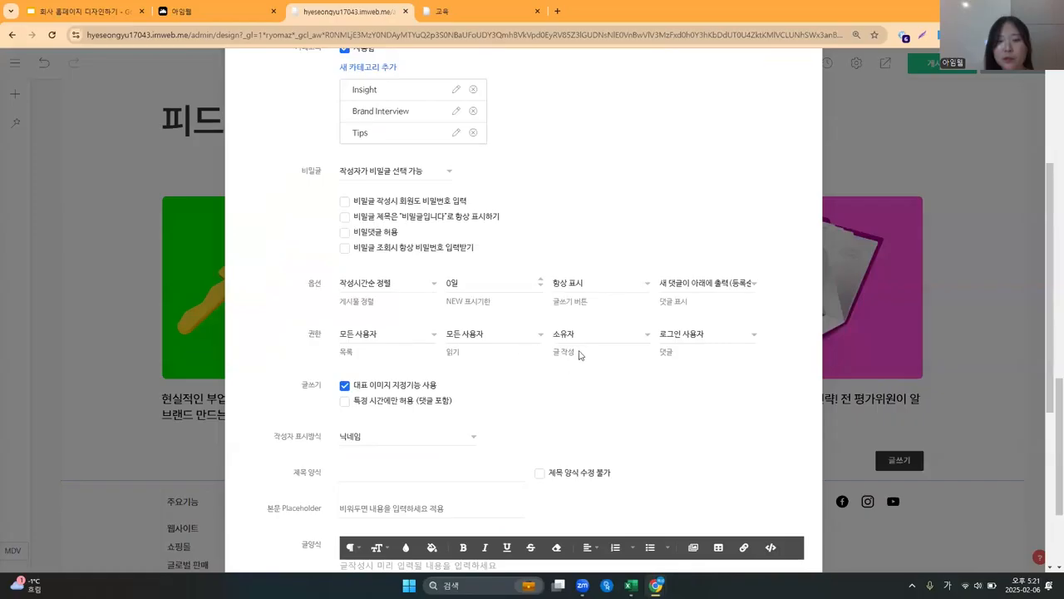
# Try the 선택그룹 사용자 option for the board's 글 작성 permission.
pyautogui.moveTo(545, 356); pyautogui.dragTo(600, 350)
pyautogui.click(610, 372)
pyautogui.click(607, 338)
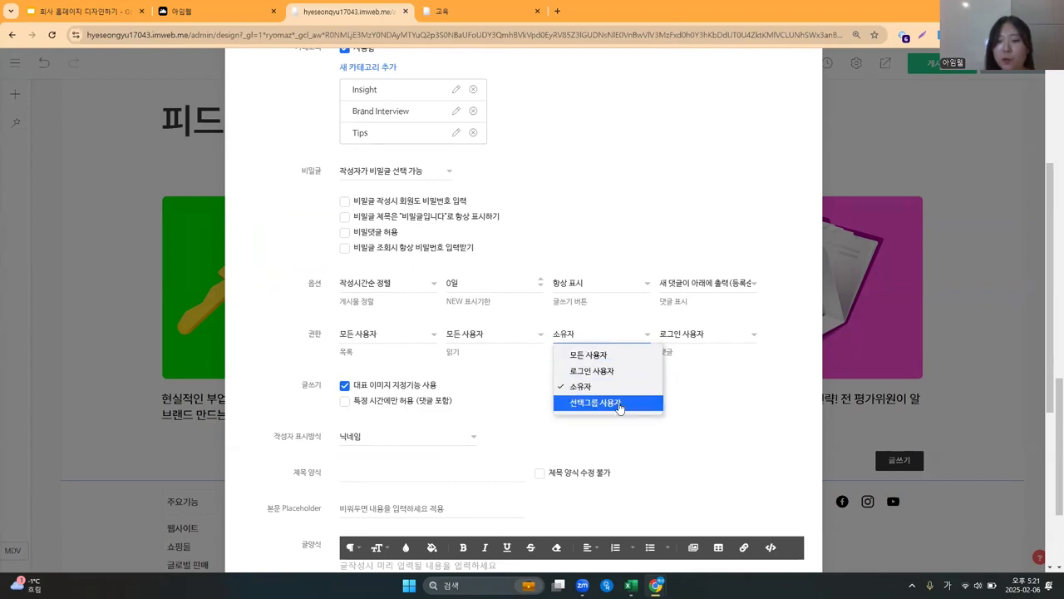
pyautogui.click(619, 405)
pyautogui.click(602, 347)
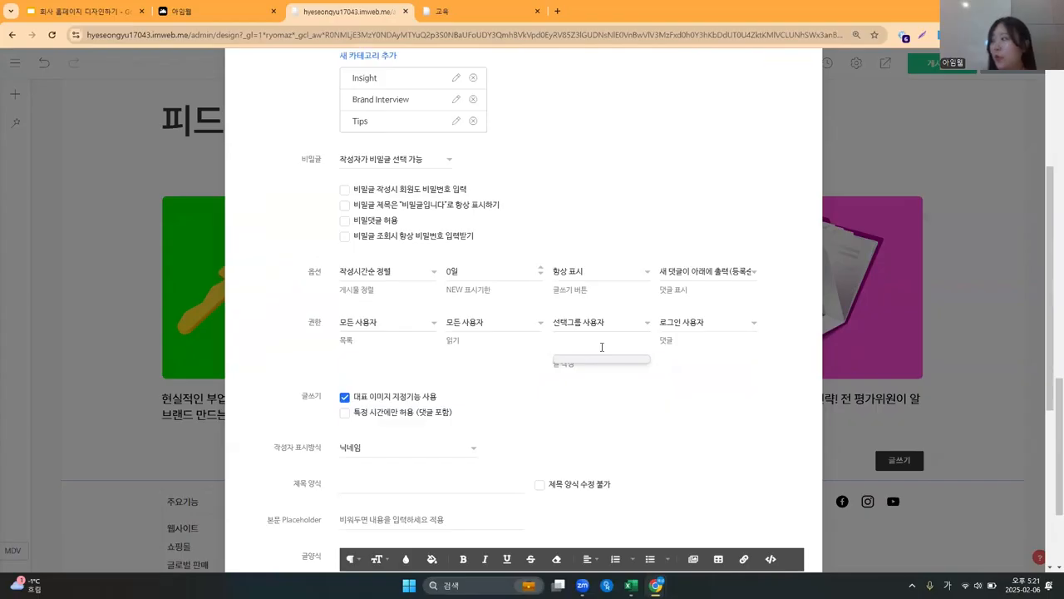
pyautogui.click(630, 387)
# Set the board's 글쓰기 버튼 to 권한이 있는 경우 표시 and its 글 작성 permission to 소유자.
pyautogui.moveTo(548, 296); pyautogui.dragTo(606, 296)
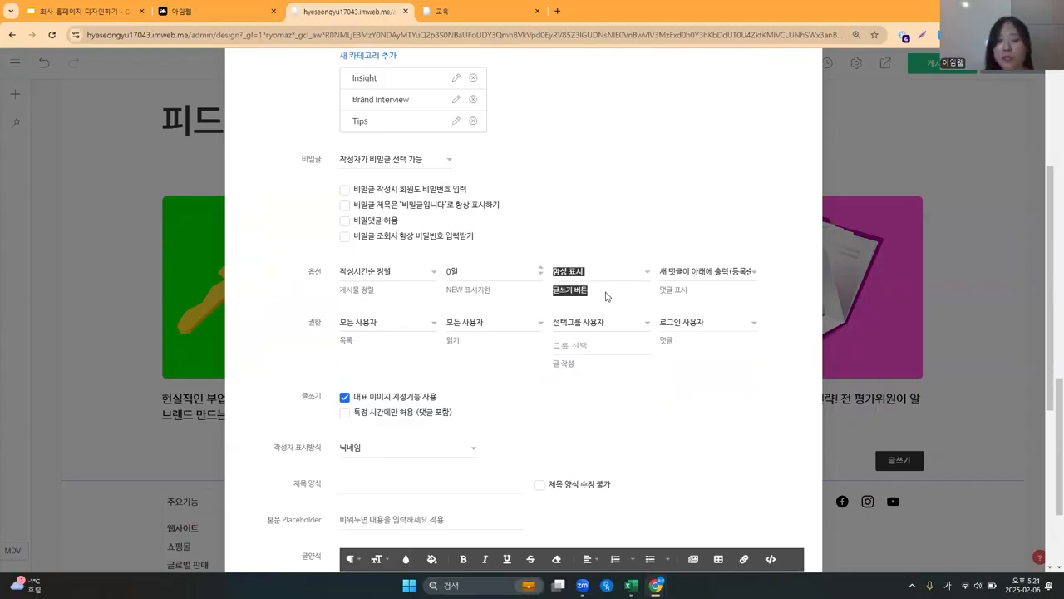
pyautogui.click(606, 296)
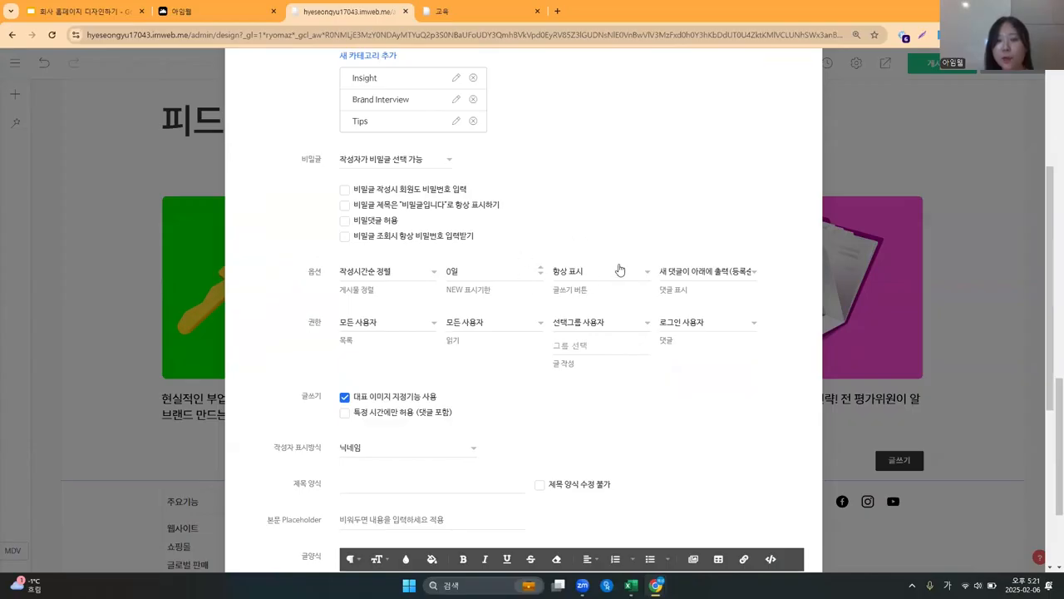
pyautogui.click(619, 269)
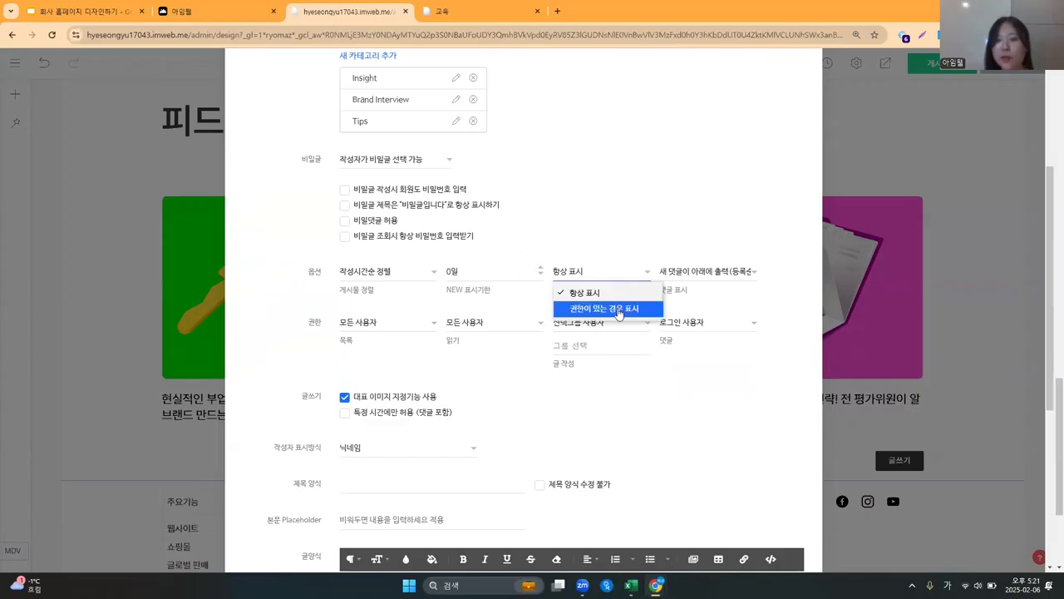
pyautogui.click(618, 311)
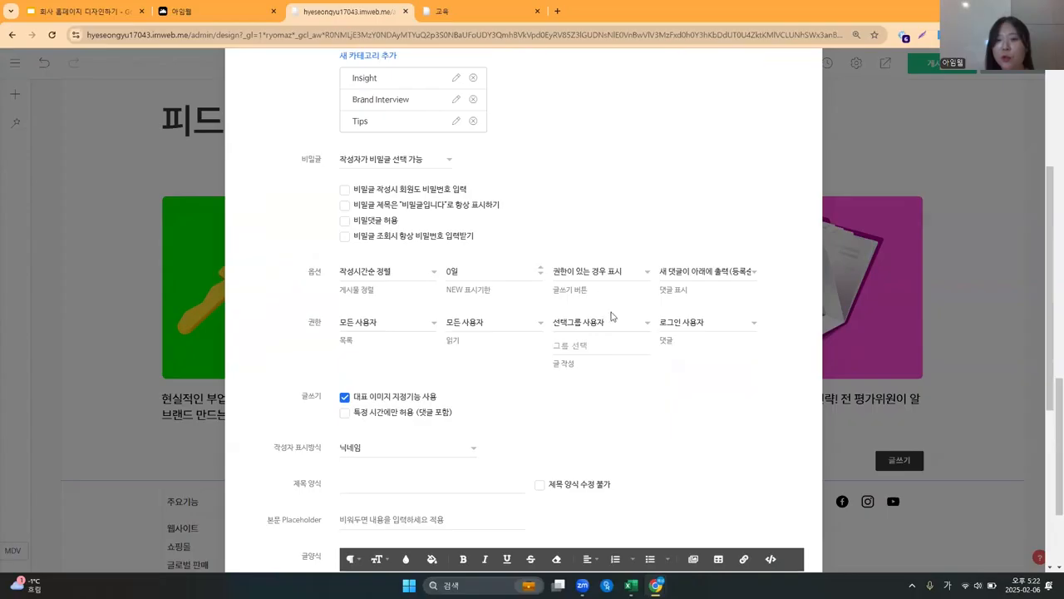
pyautogui.click(611, 316)
pyautogui.click(564, 375)
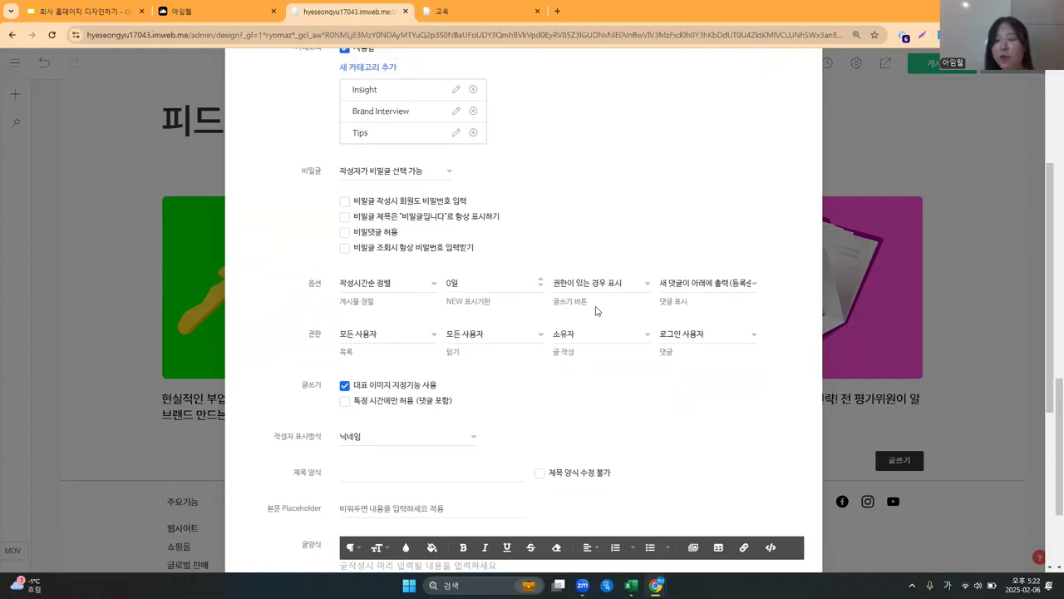
# Set the board's 댓글 permission to 소유자 and 댓글 표시 to 댓글 사용 안함, and close the board settings.
pyautogui.scroll(1, 557, 374)
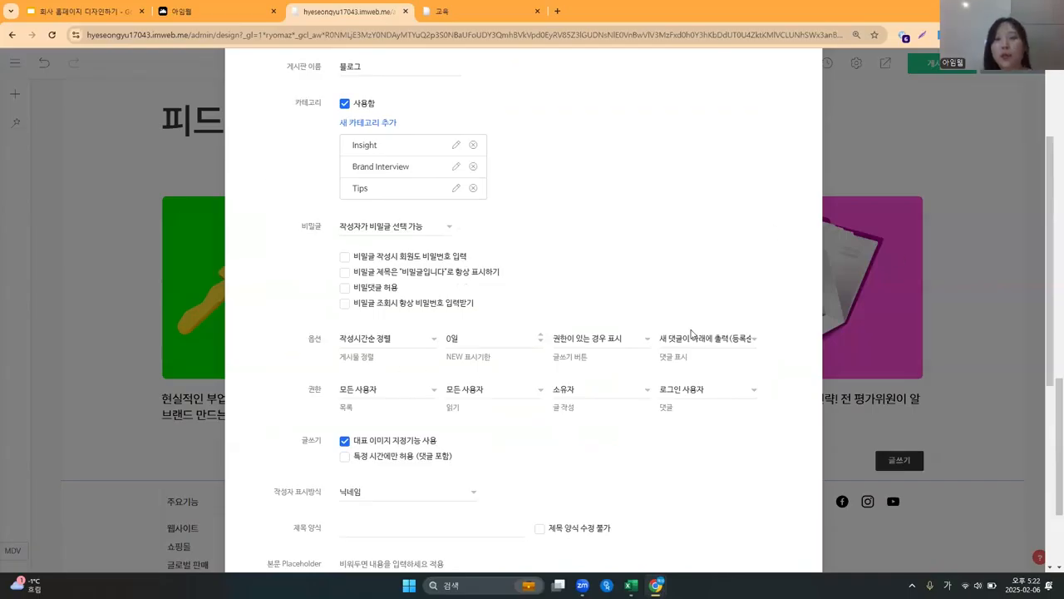
pyautogui.scroll(-1, 691, 333)
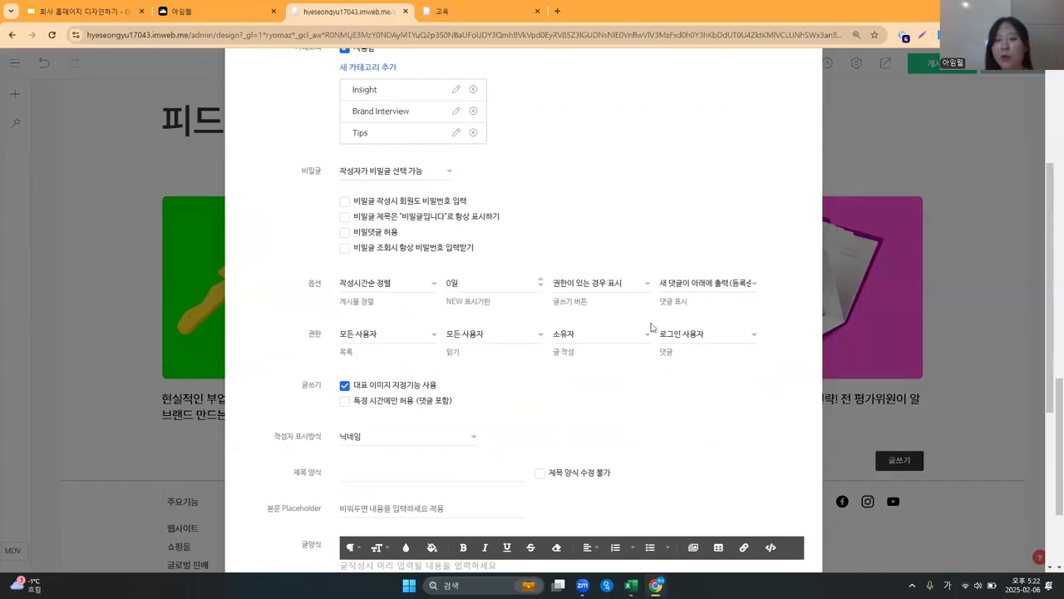
pyautogui.click(704, 340)
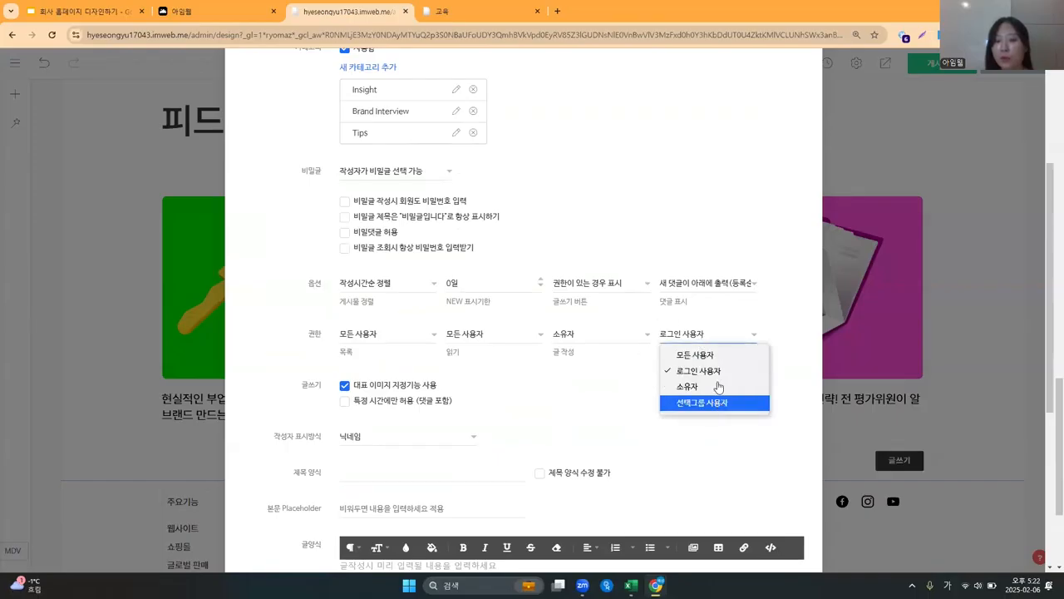
pyautogui.moveTo(716, 399); pyautogui.dragTo(701, 303)
pyautogui.click(708, 284)
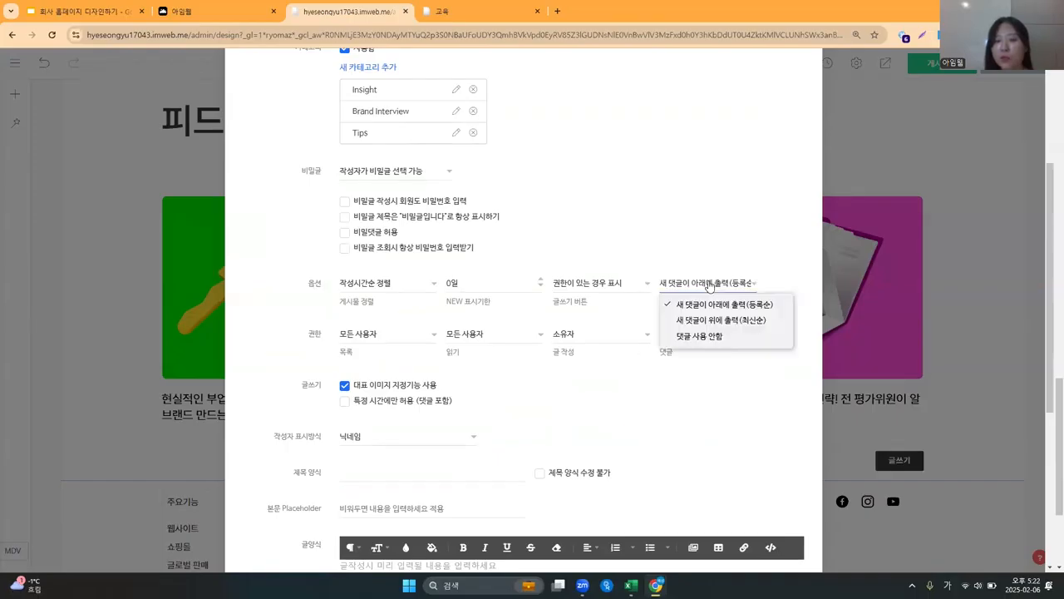
pyautogui.click(722, 341)
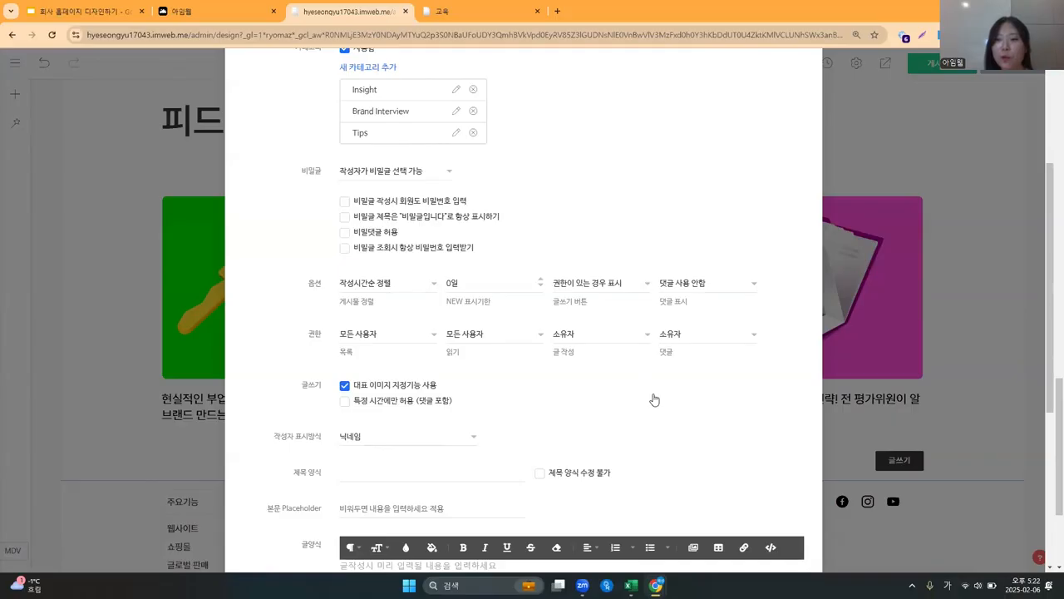
pyautogui.click(928, 289)
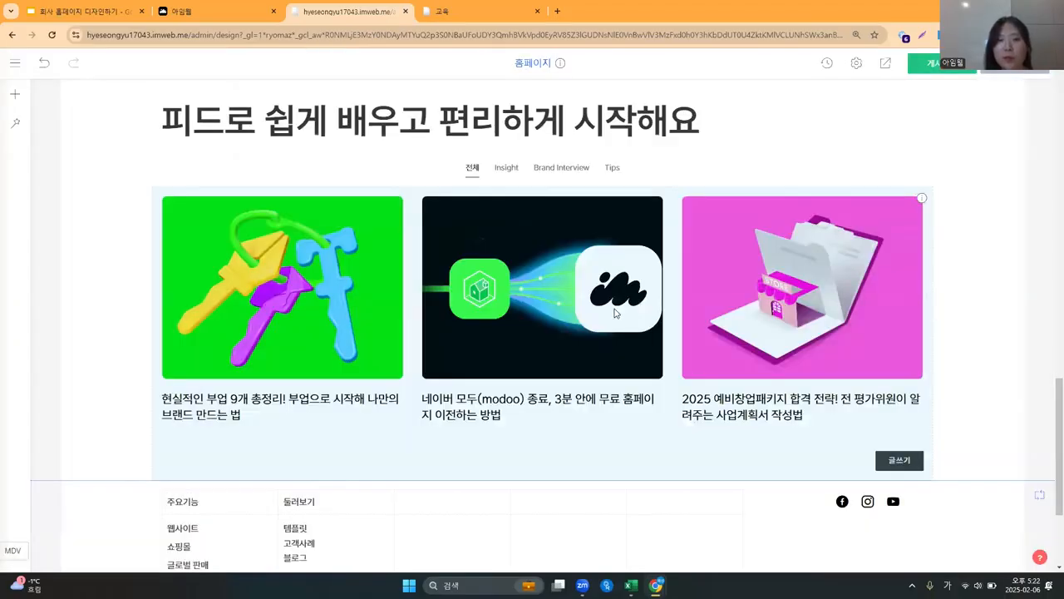
# Add a 버튼 widget under the feed heading, place it to the right of the category menu and narrow its column, following the imweb.me layout.
pyautogui.click(216, 11)
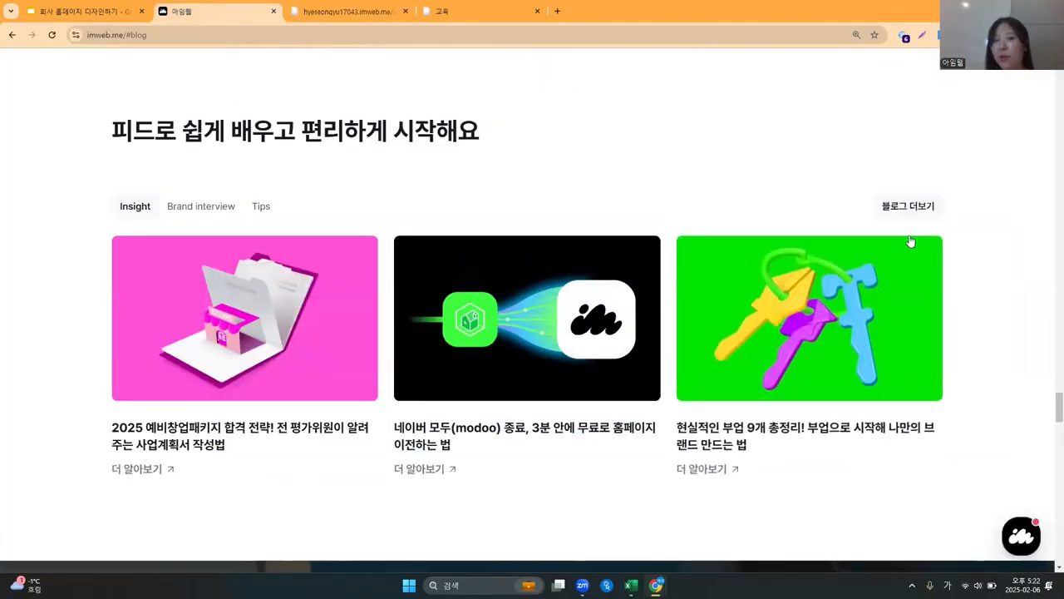
pyautogui.click(349, 11)
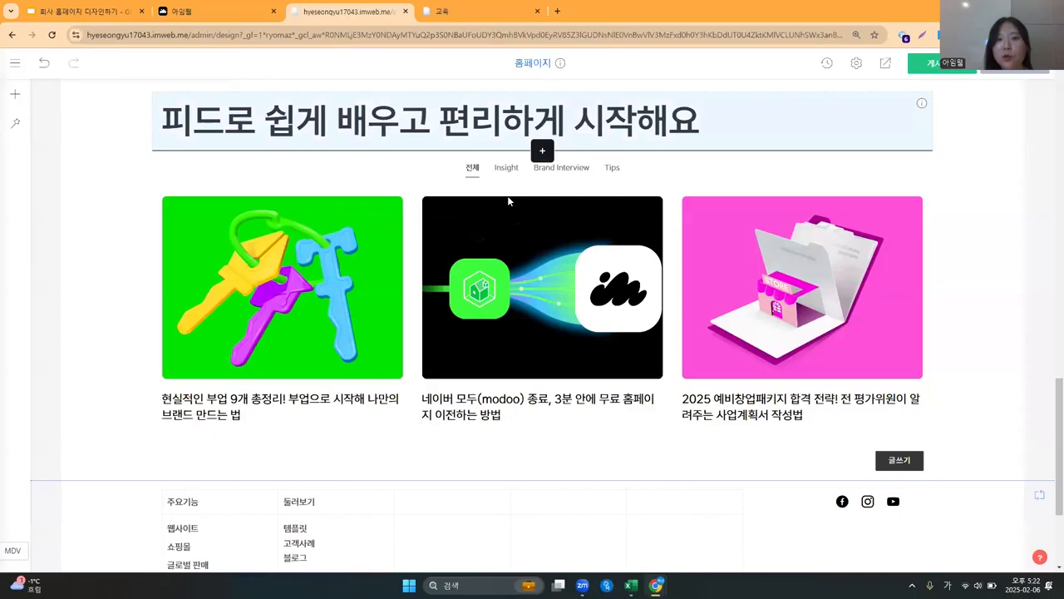
pyautogui.click(542, 152)
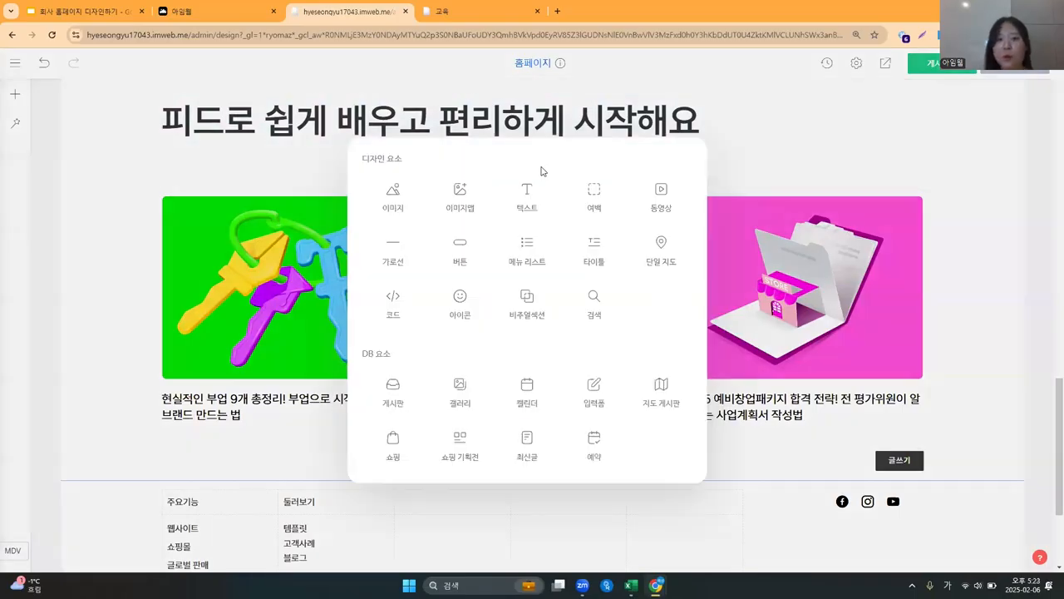
pyautogui.click(472, 246)
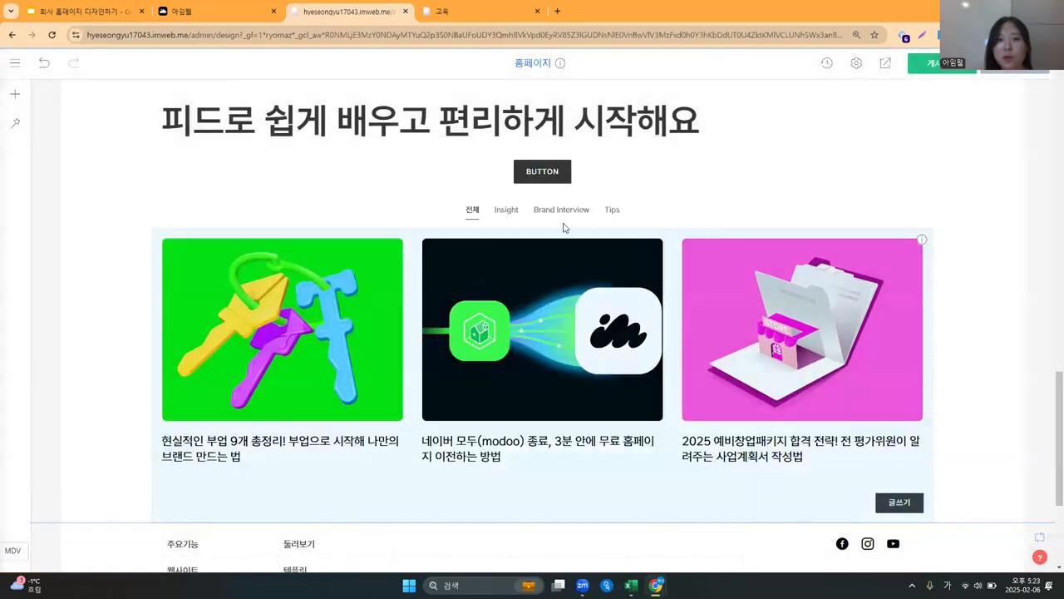
pyautogui.moveTo(566, 171); pyautogui.dragTo(918, 220)
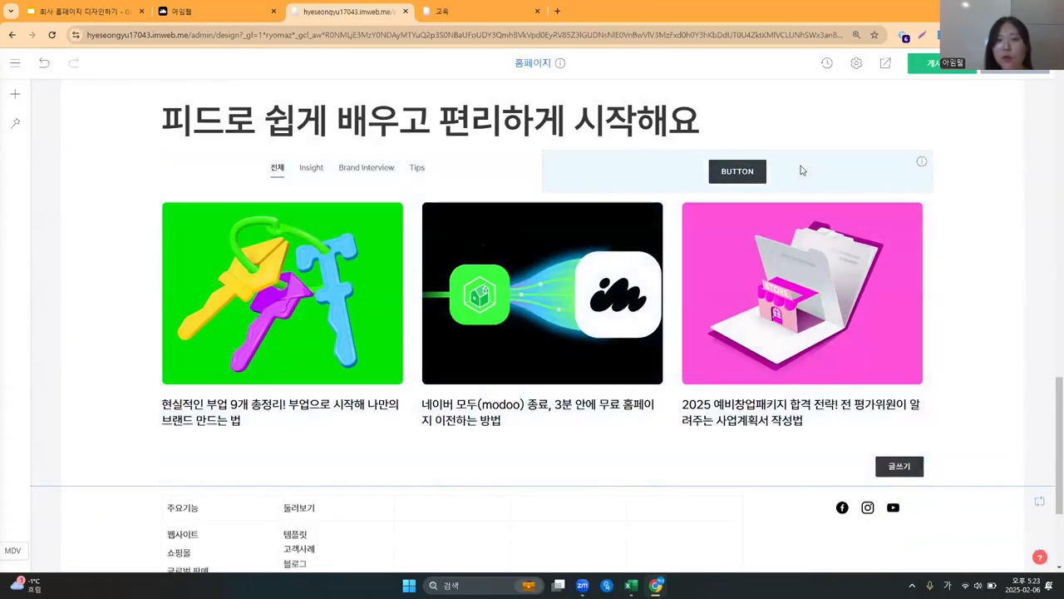
pyautogui.moveTo(543, 171); pyautogui.dragTo(780, 176)
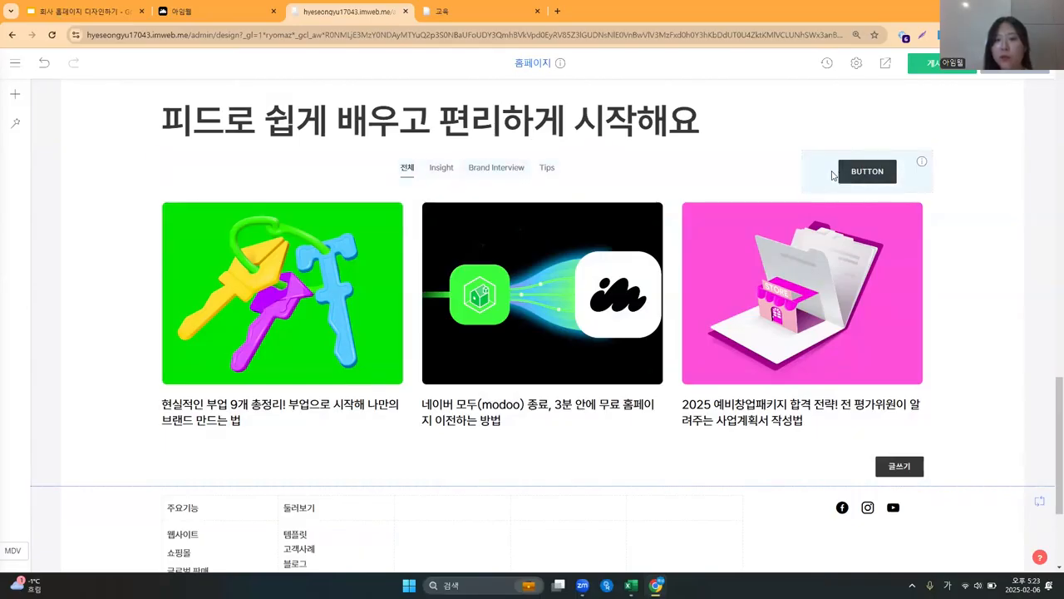
# Add a 여백 widget between the category menu and the button, and narrow the menu's column so its categories align left.
pyautogui.click(200, 11)
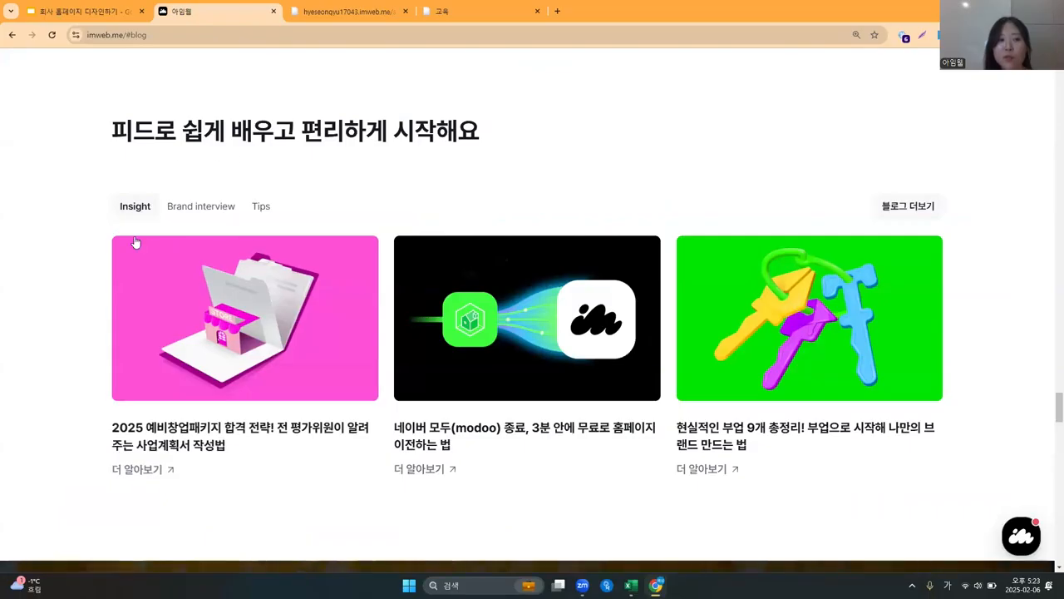
pyautogui.click(363, 8)
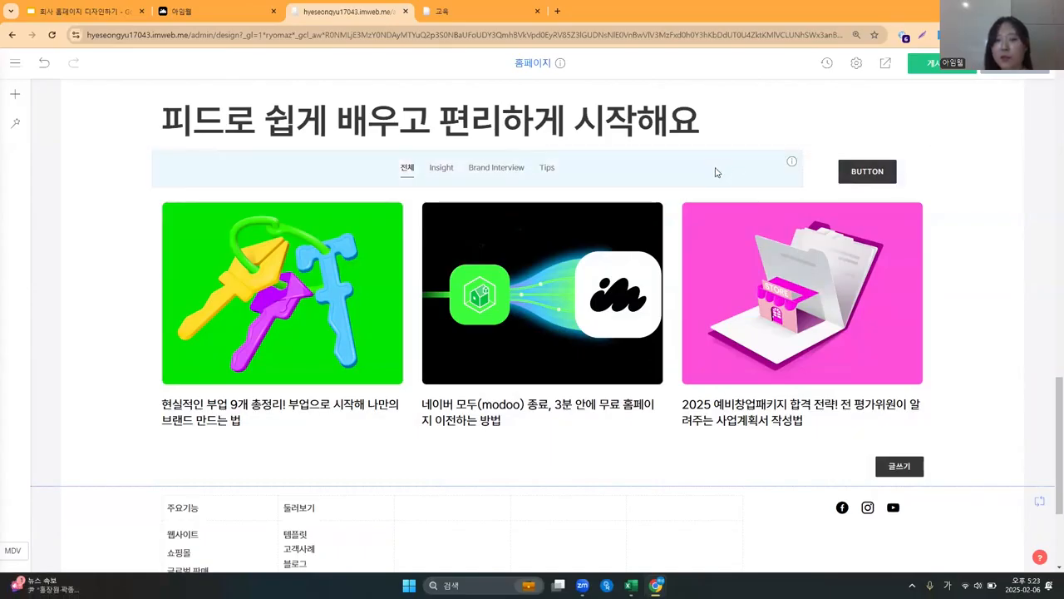
pyautogui.moveTo(808, 153)
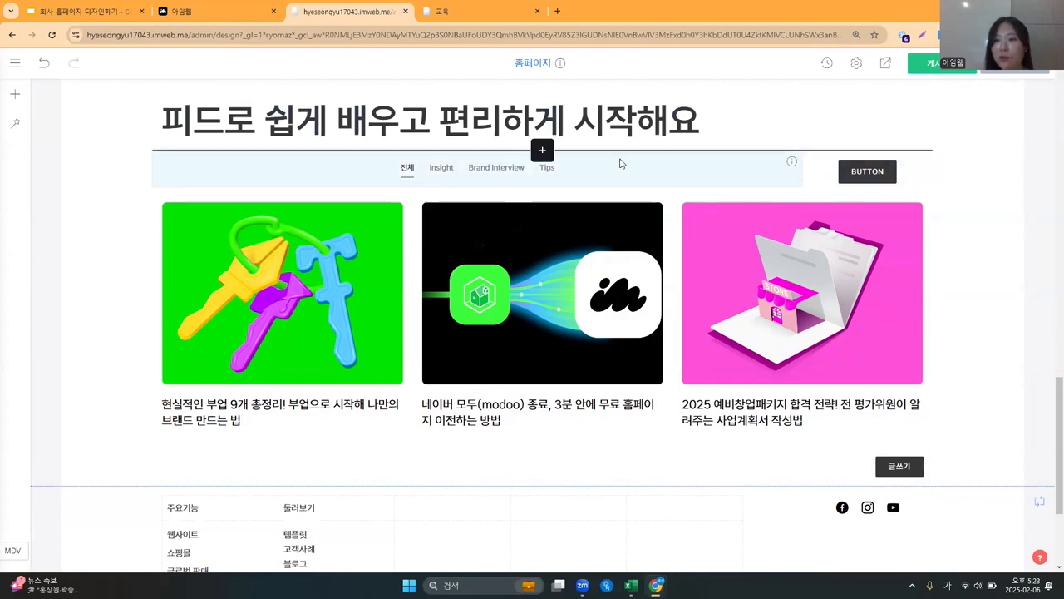
pyautogui.click(545, 150)
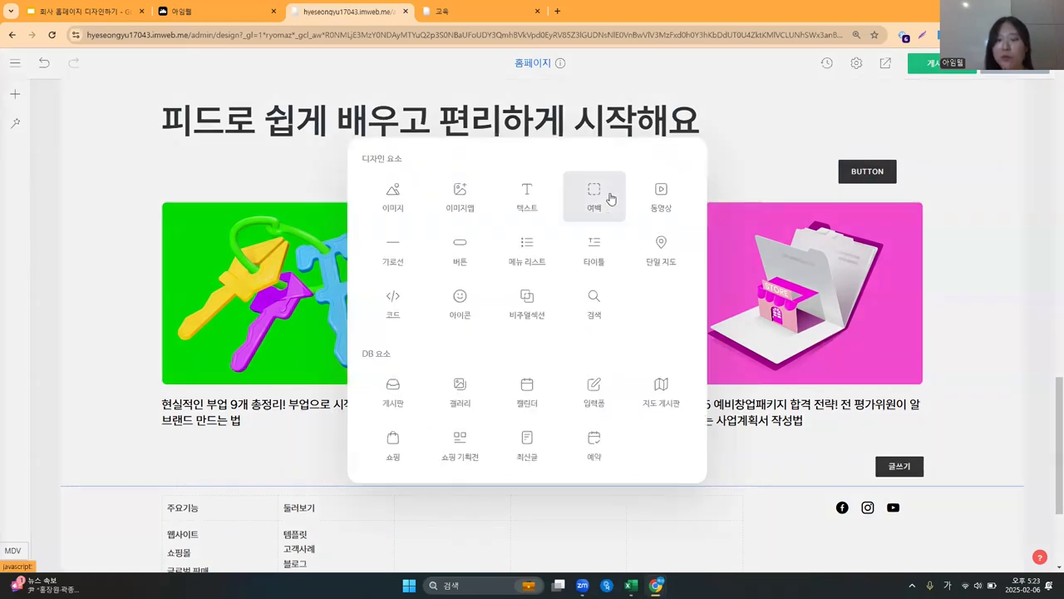
pyautogui.click(610, 211)
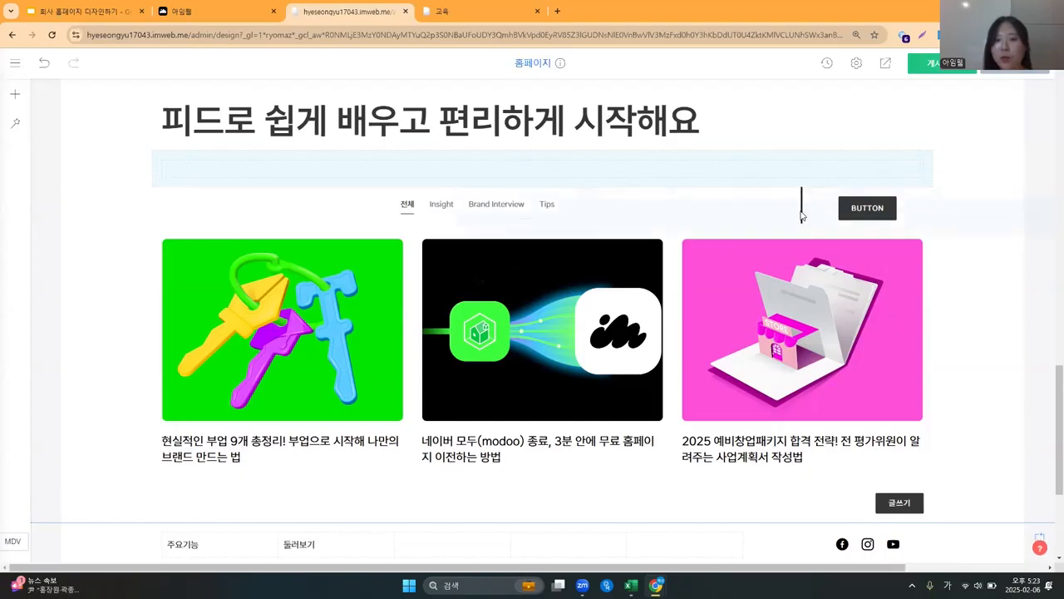
pyautogui.moveTo(801, 214); pyautogui.dragTo(786, 220)
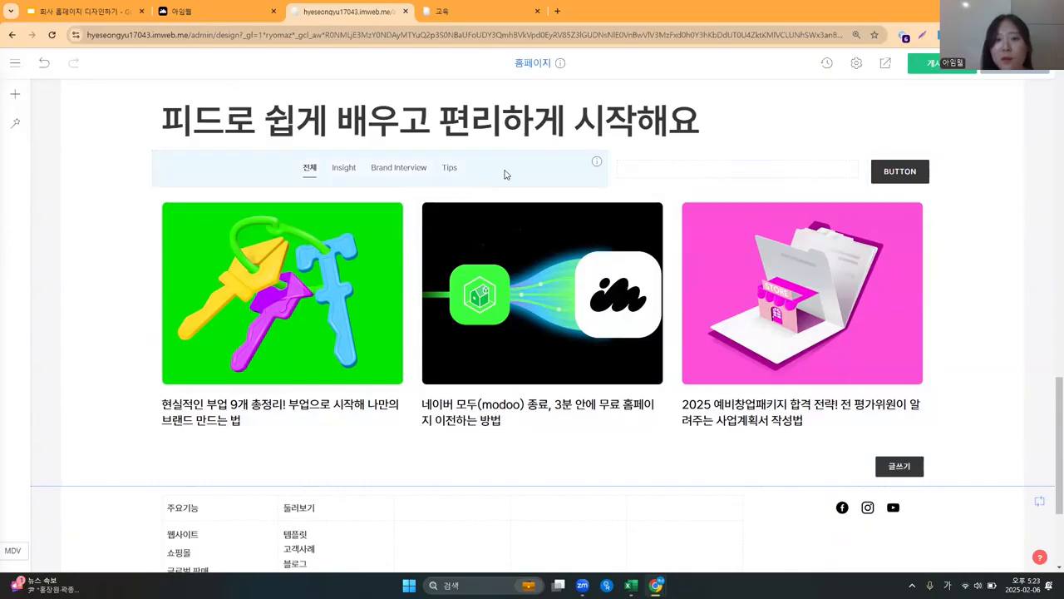
pyautogui.moveTo(595, 170); pyautogui.dragTo(374, 172)
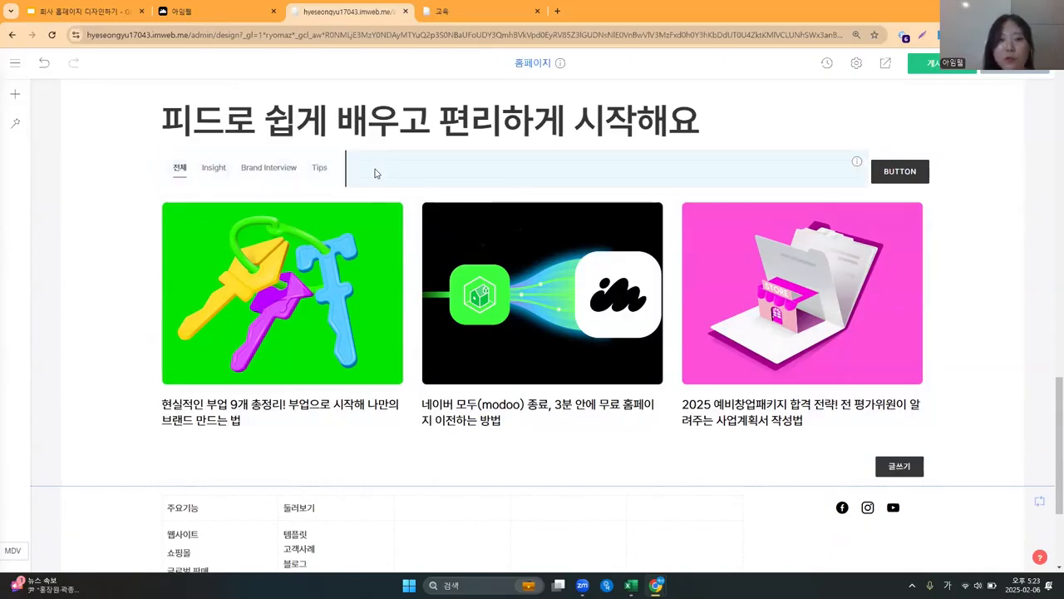
# Compare the menu and button row with the 블로그 더보기 row on the imweb.me site.
pyautogui.scroll(1, 429, 336)
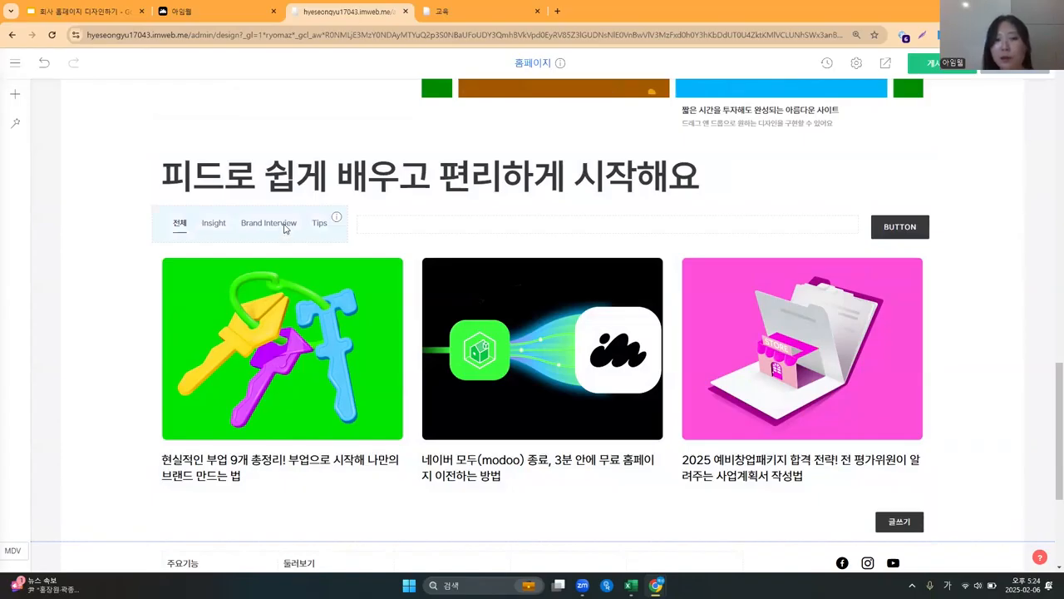
pyautogui.click(250, 12)
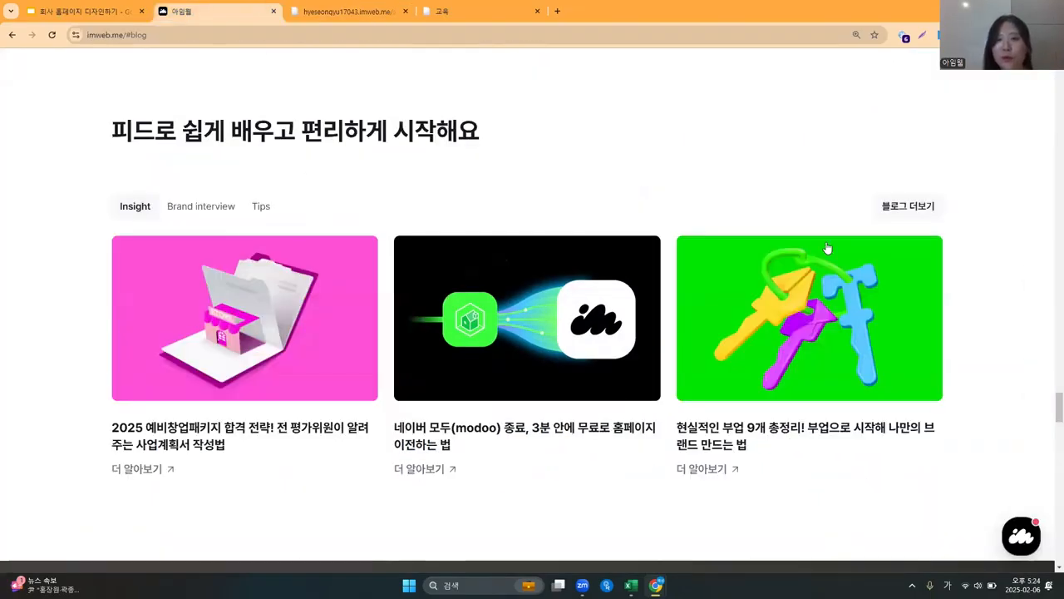
pyautogui.click(345, 12)
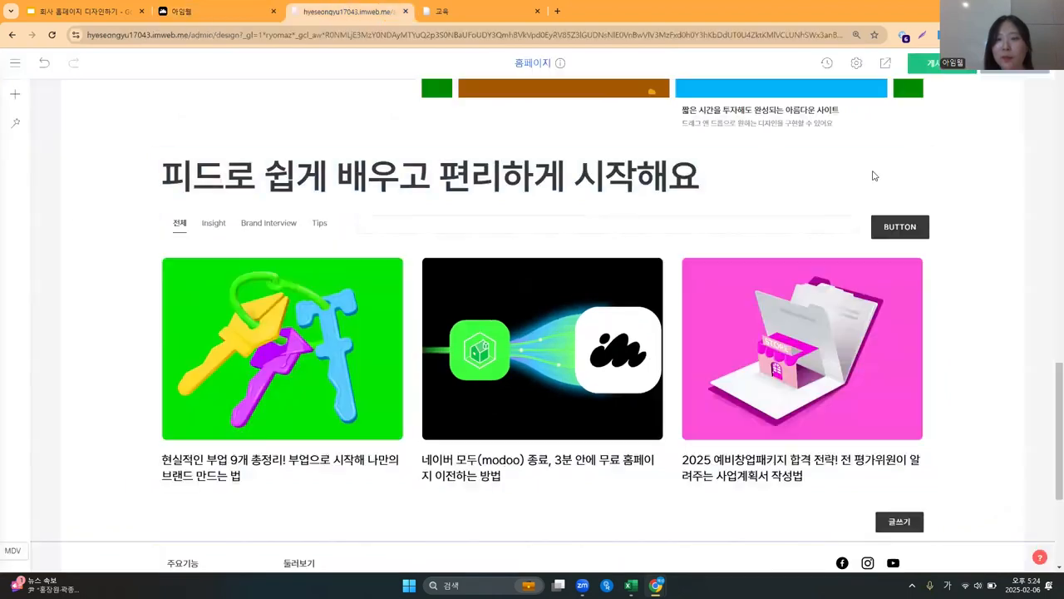
# Change the text of the button beside the category menu to 블로그 더보기.
pyautogui.click(890, 224)
pyautogui.click(918, 230)
pyautogui.doubleClick(491, 376)
pyautogui.write('블록')
pyautogui.write('그 더보기')
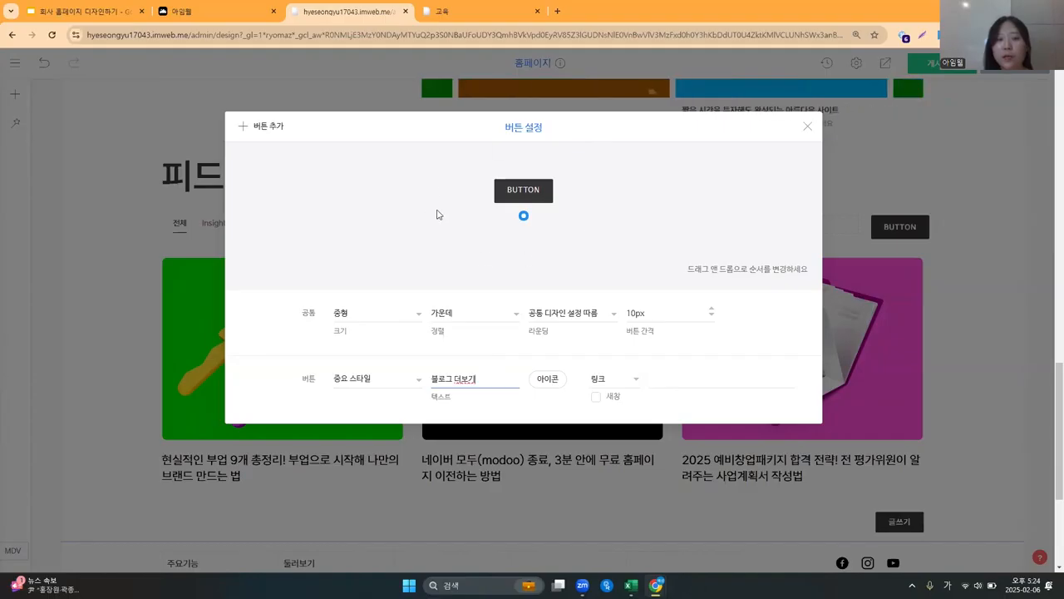
pyautogui.click(547, 279)
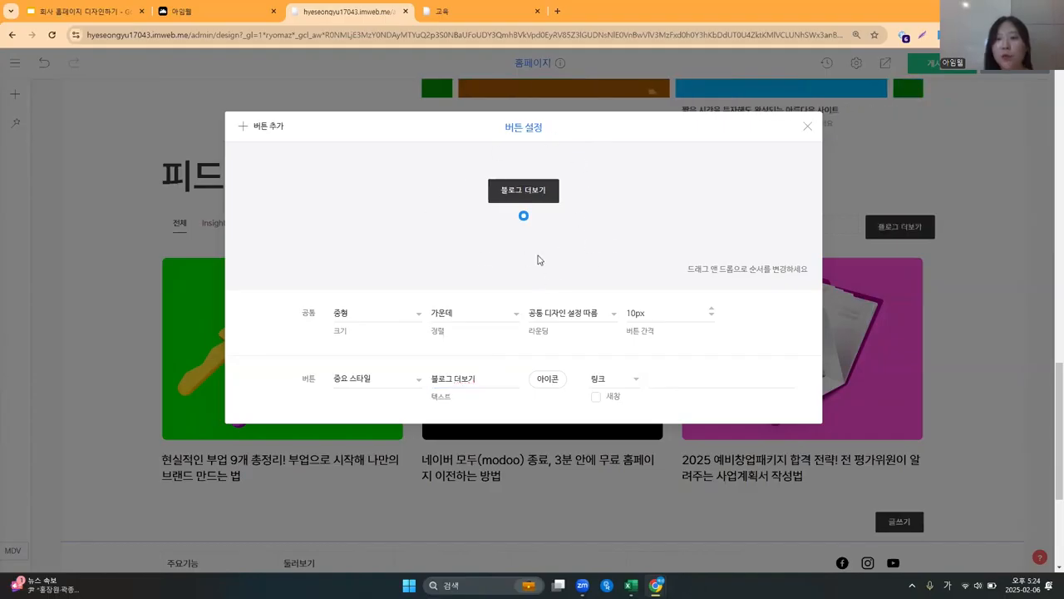
# Switch the button's style to 사용자 정의 and check how the 블로그 더보기 button looks on the imweb.me site.
pyautogui.click(378, 381)
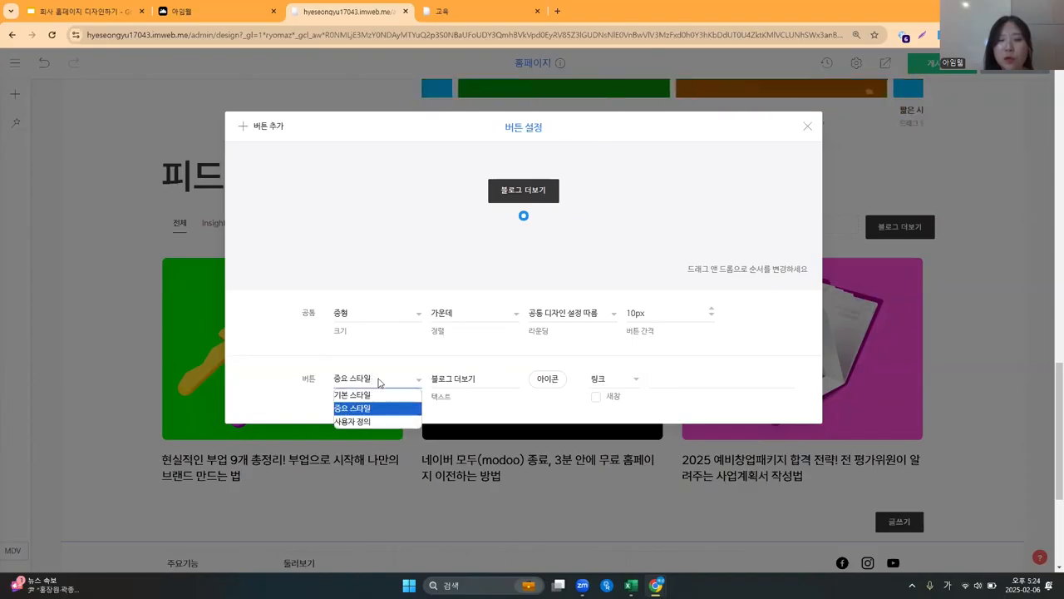
pyautogui.click(379, 423)
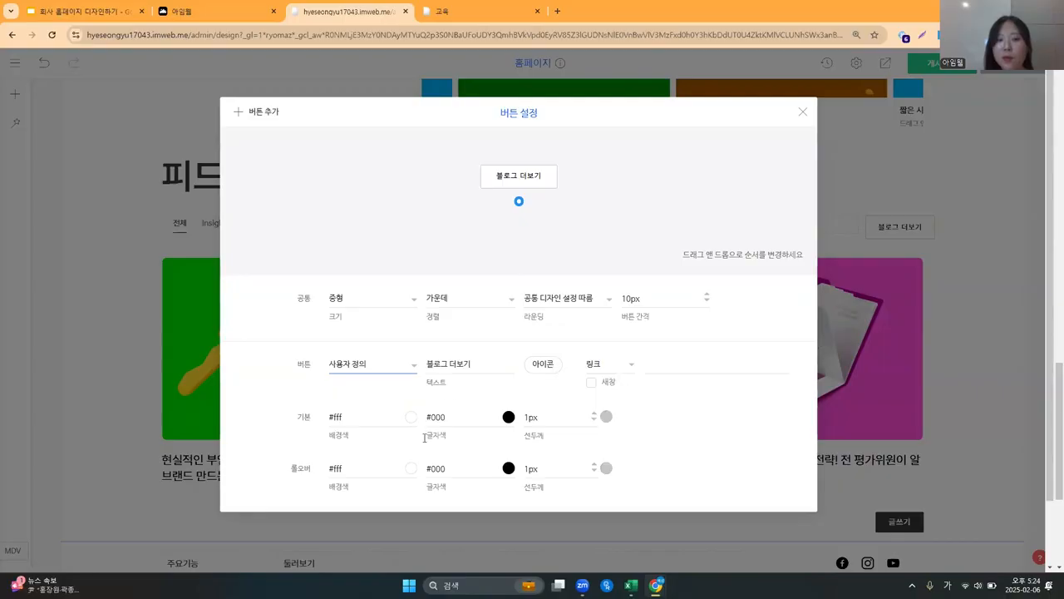
pyautogui.scroll(-1, 516, 459)
pyautogui.scroll(1, 510, 448)
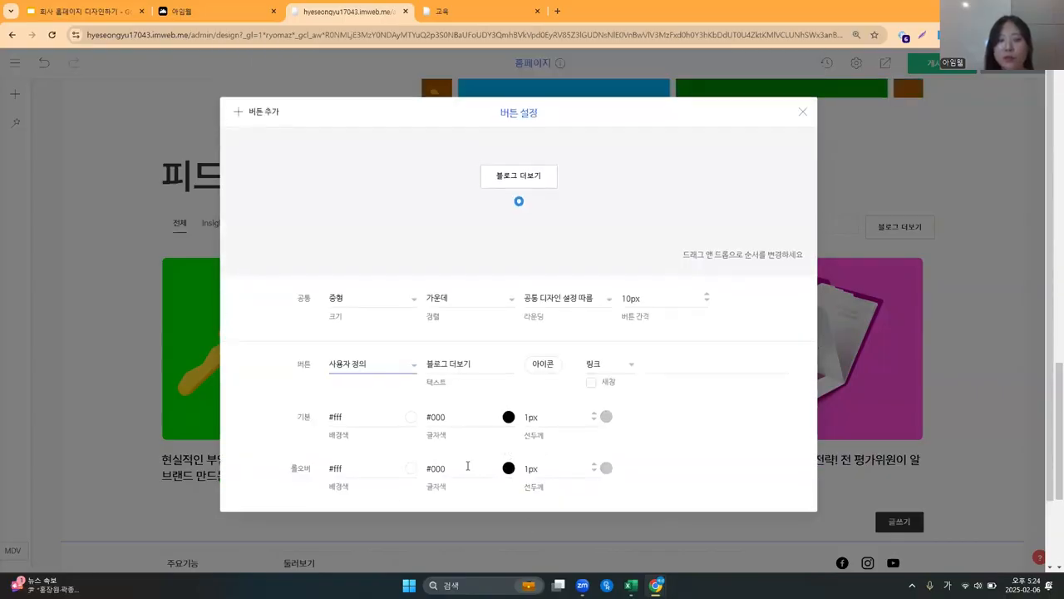
pyautogui.click(233, 10)
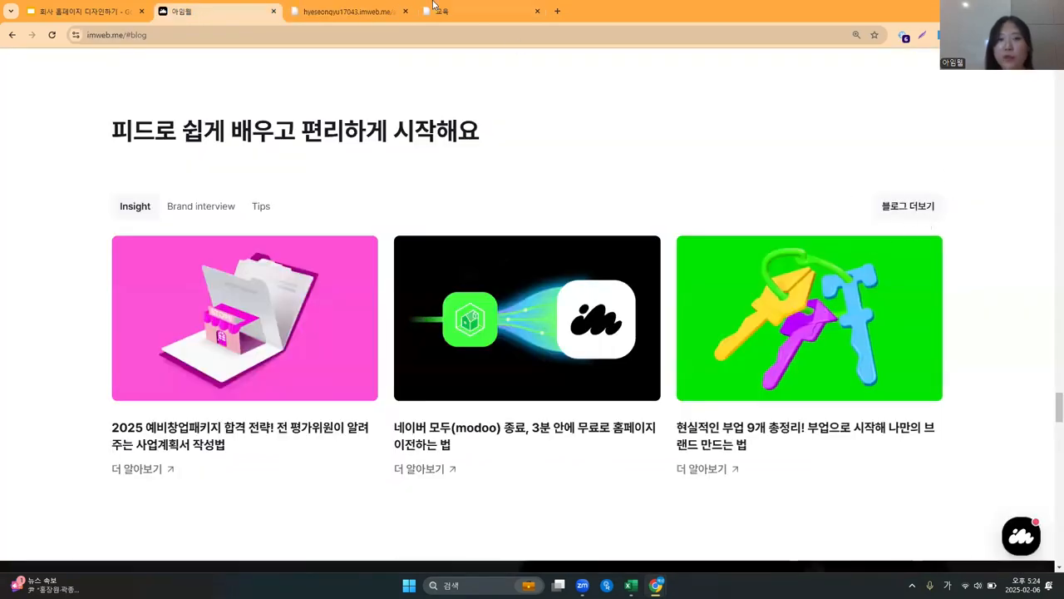
pyautogui.click(366, 13)
# Set both the 기본 and 롤오버 background colours of the button to the translucent grey rgba(33, 33, 33, 0.25).
pyautogui.click(410, 417)
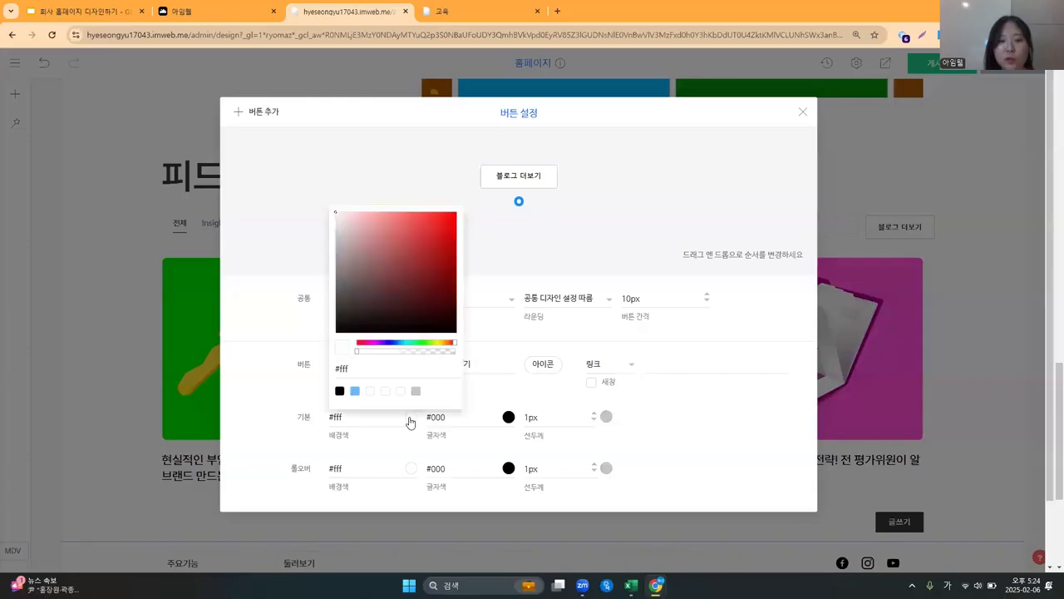
pyautogui.click(417, 391)
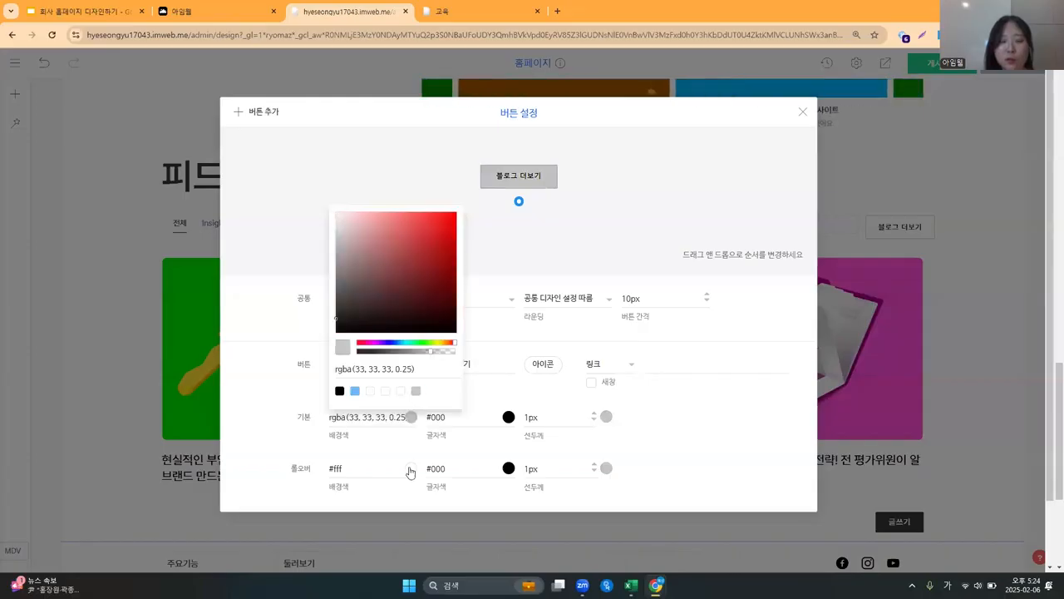
pyautogui.click(410, 469)
pyautogui.click(355, 443)
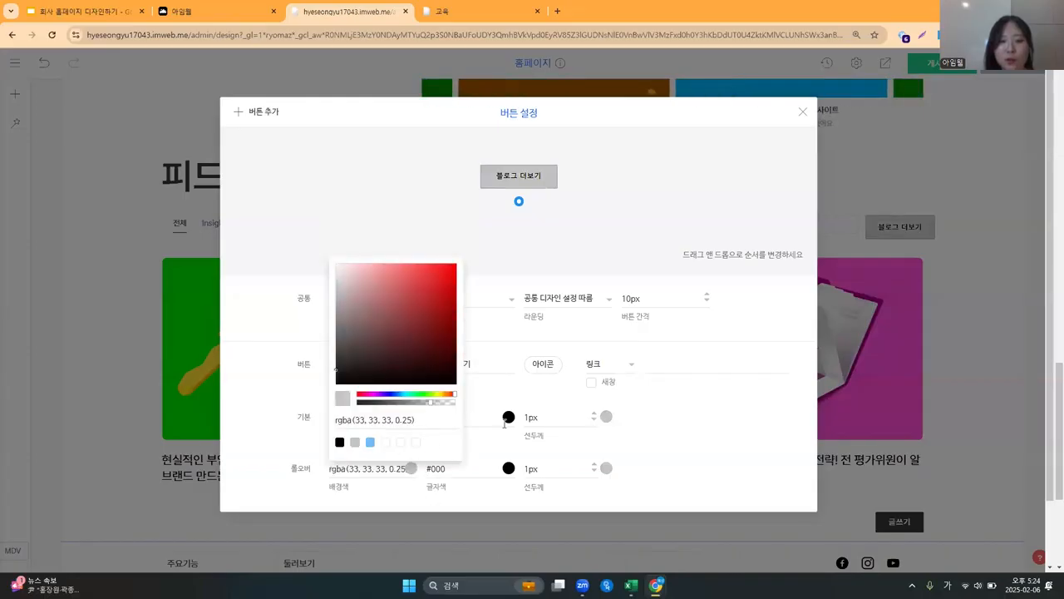
pyautogui.click(506, 399)
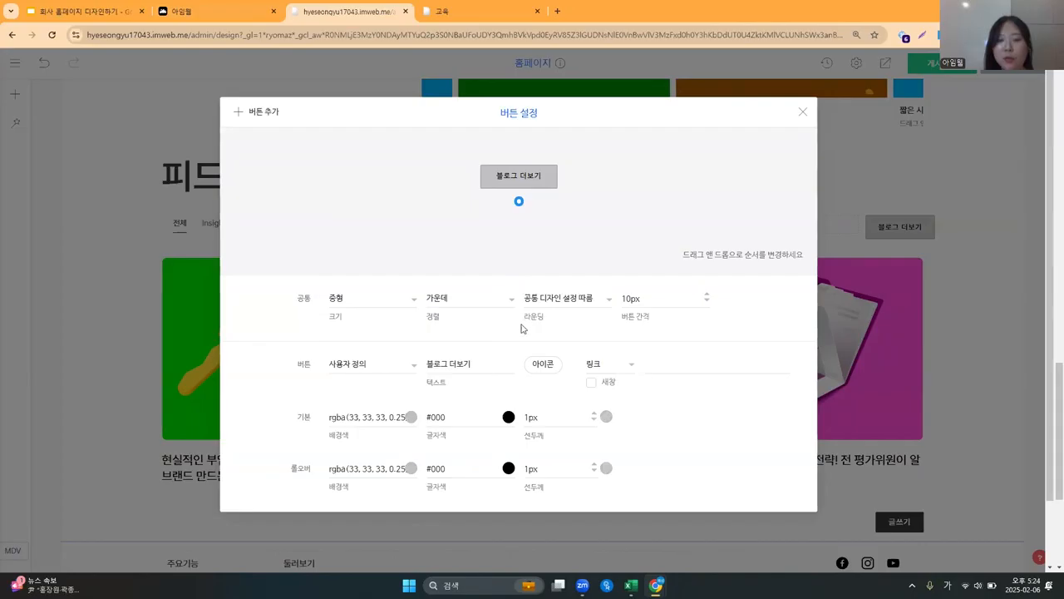
# Set the button's 라운딩 to 8px and its 크기 to 사용자 정의, and close the button settings.
pyautogui.moveTo(521, 319); pyautogui.dragTo(547, 319)
pyautogui.click(569, 299)
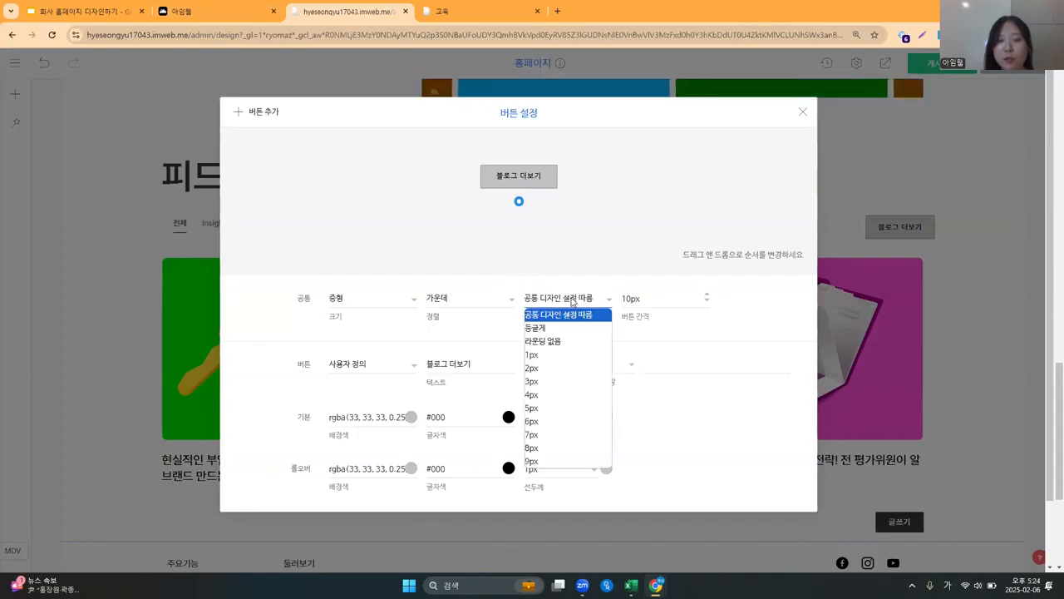
pyautogui.click(557, 448)
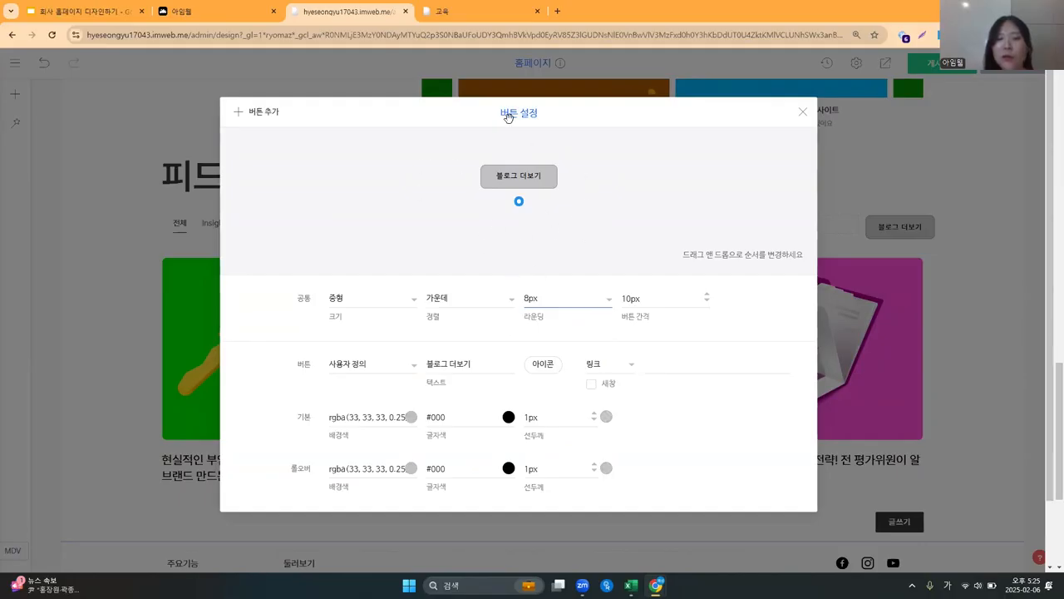
pyautogui.moveTo(330, 322); pyautogui.dragTo(348, 322)
pyautogui.click(385, 301)
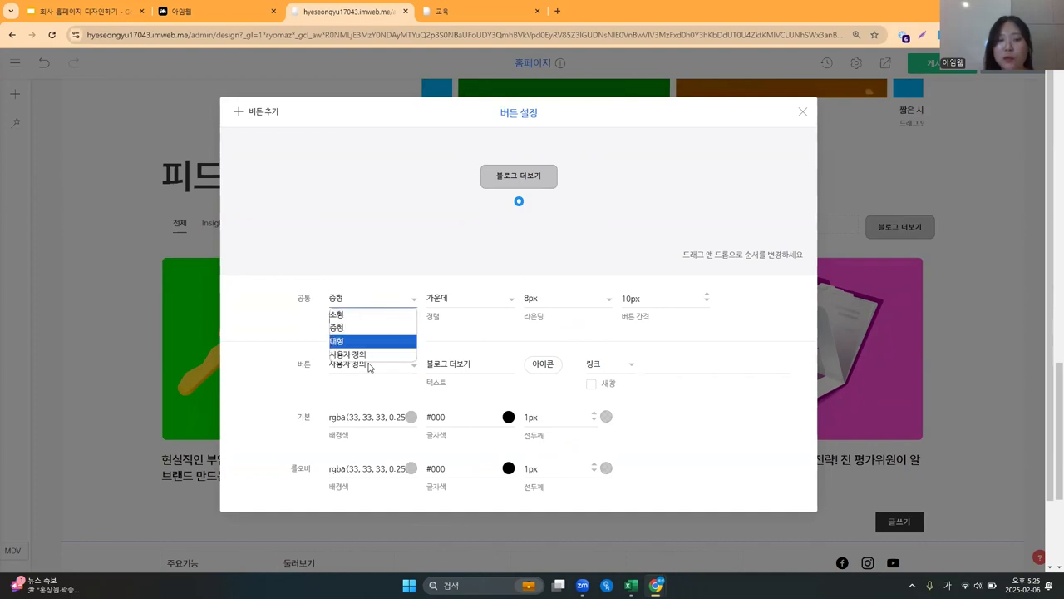
pyautogui.click(373, 355)
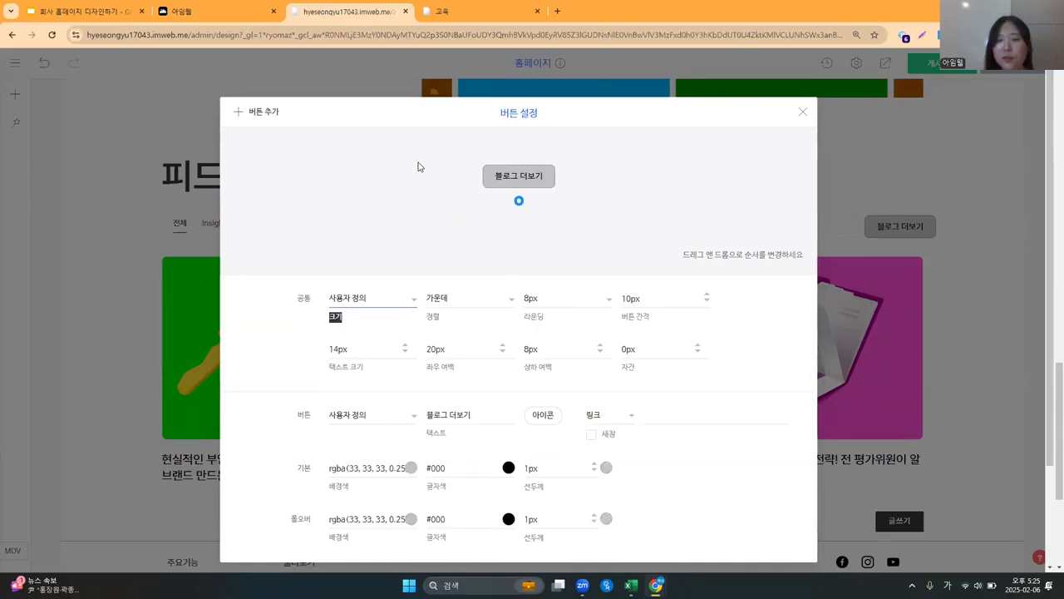
pyautogui.click(420, 319)
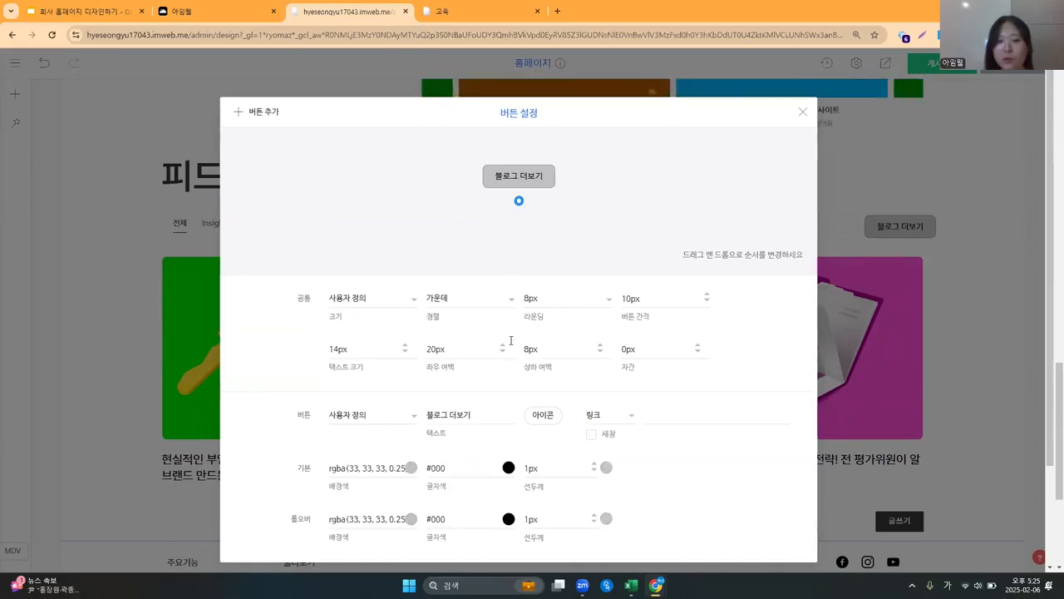
pyautogui.click(989, 347)
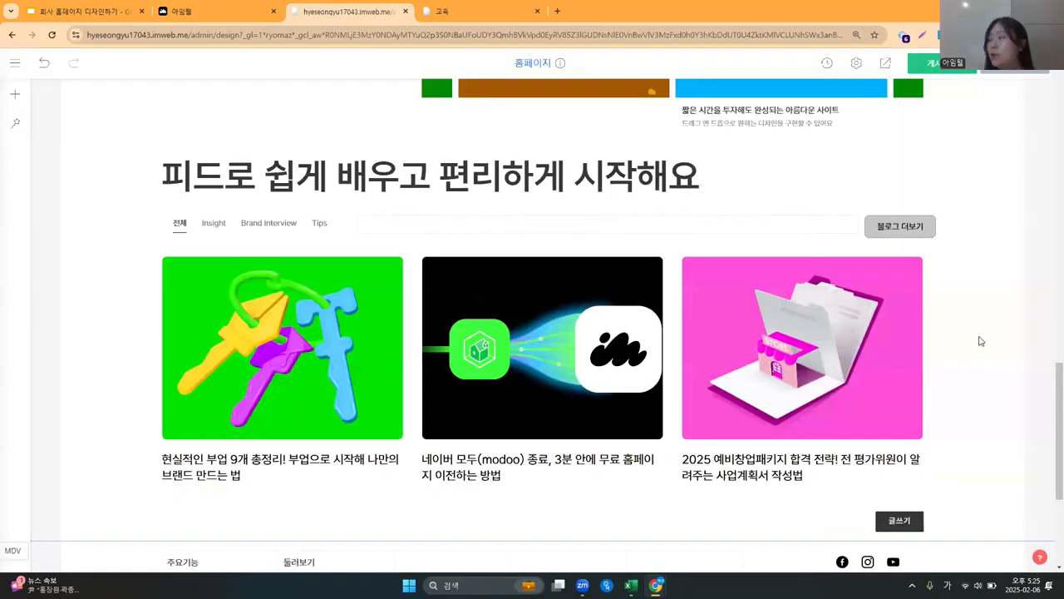
# Reopen the 블로그 더보기 button's settings and bring up the list of site pages for its link.
pyautogui.rightClick(892, 226)
pyautogui.click(922, 240)
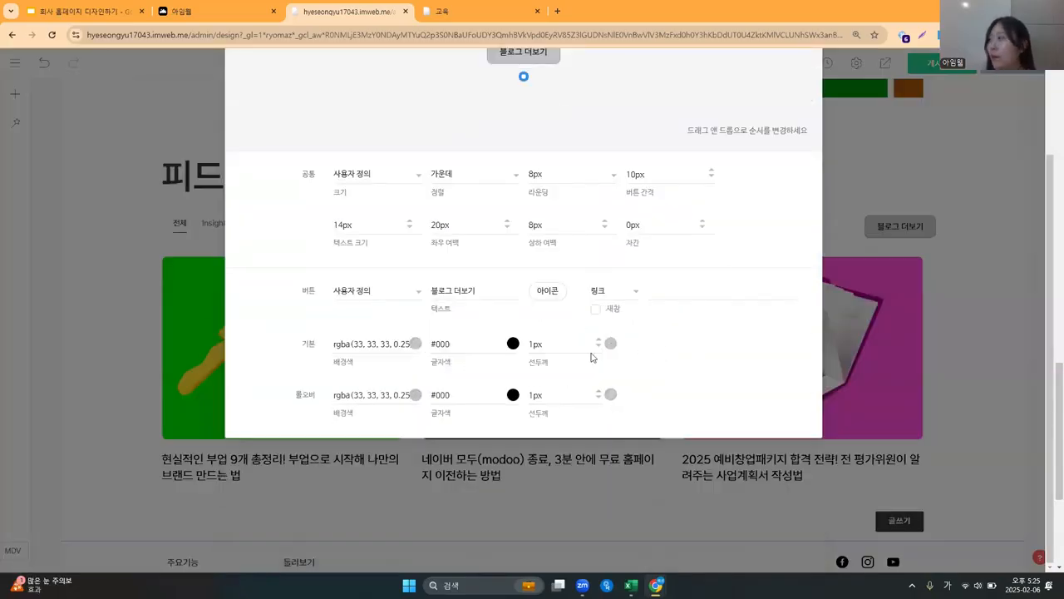
pyautogui.click(683, 297)
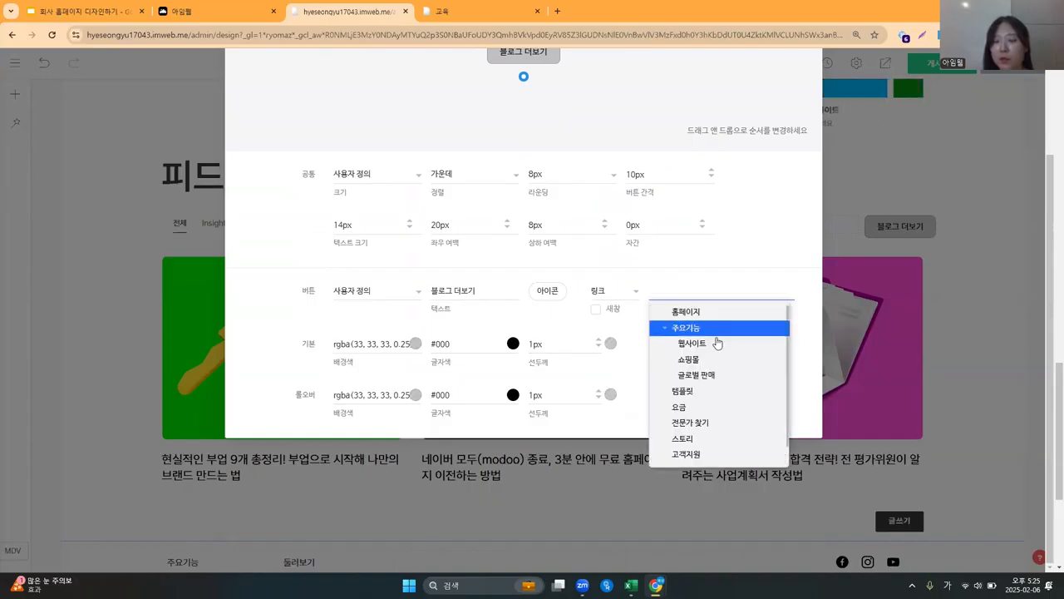
pyautogui.scroll(-1, 711, 433)
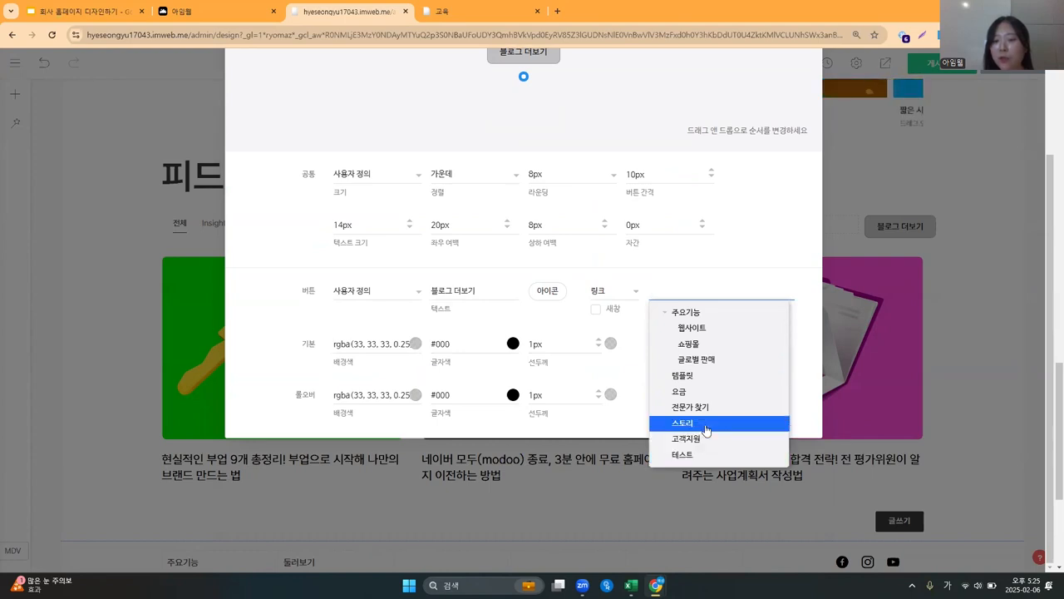
# Link the '블로그 더보기' button to the 스토리 page and close the button settings.
pyautogui.scroll(-1, 715, 429)
pyautogui.scroll(1, 715, 424)
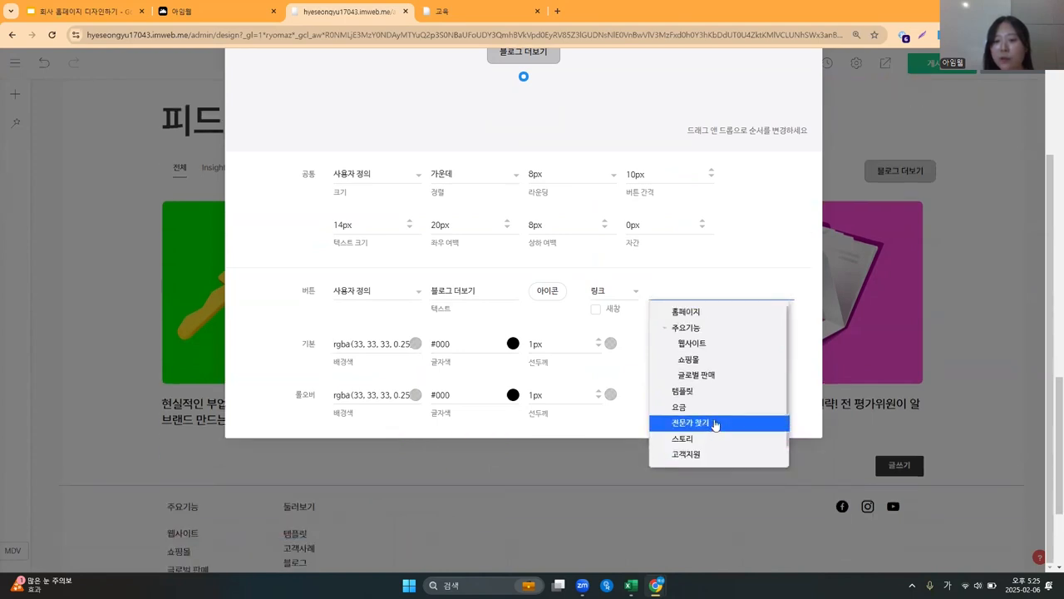
pyautogui.scroll(-1, 717, 415)
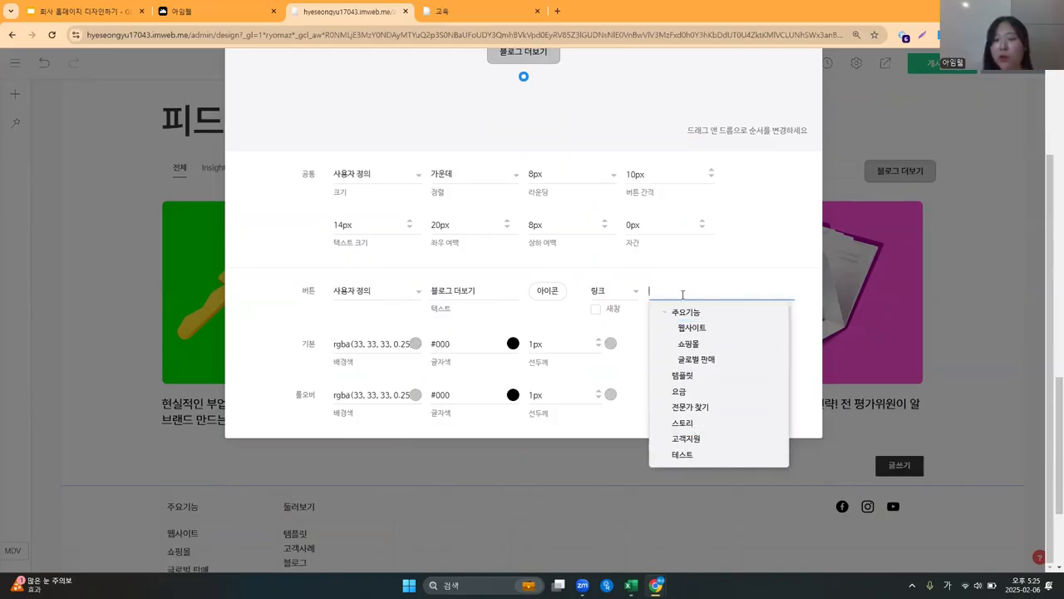
pyautogui.click(695, 423)
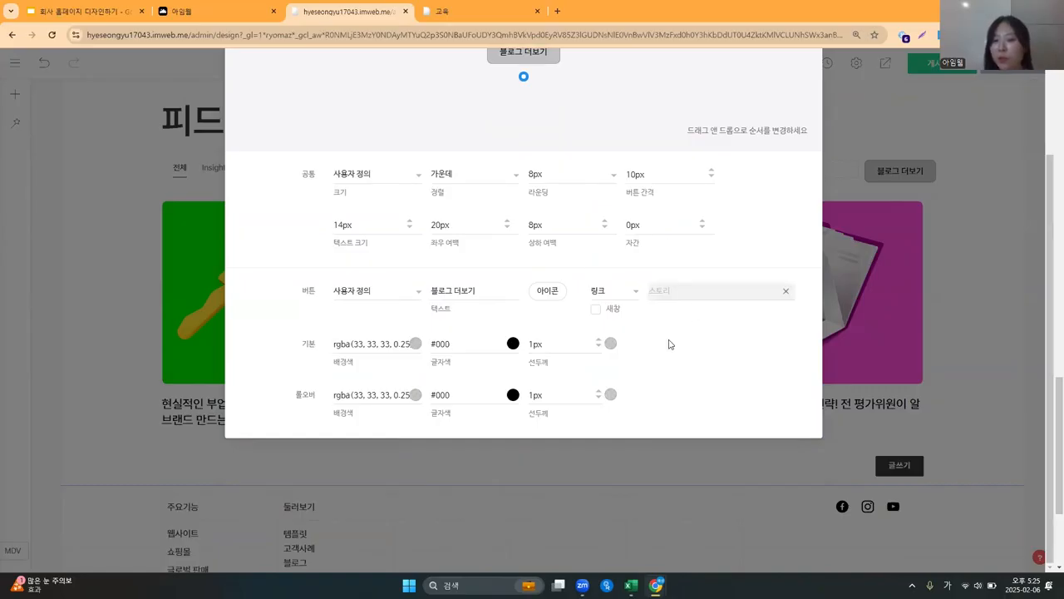
pyautogui.scroll(1, 678, 379)
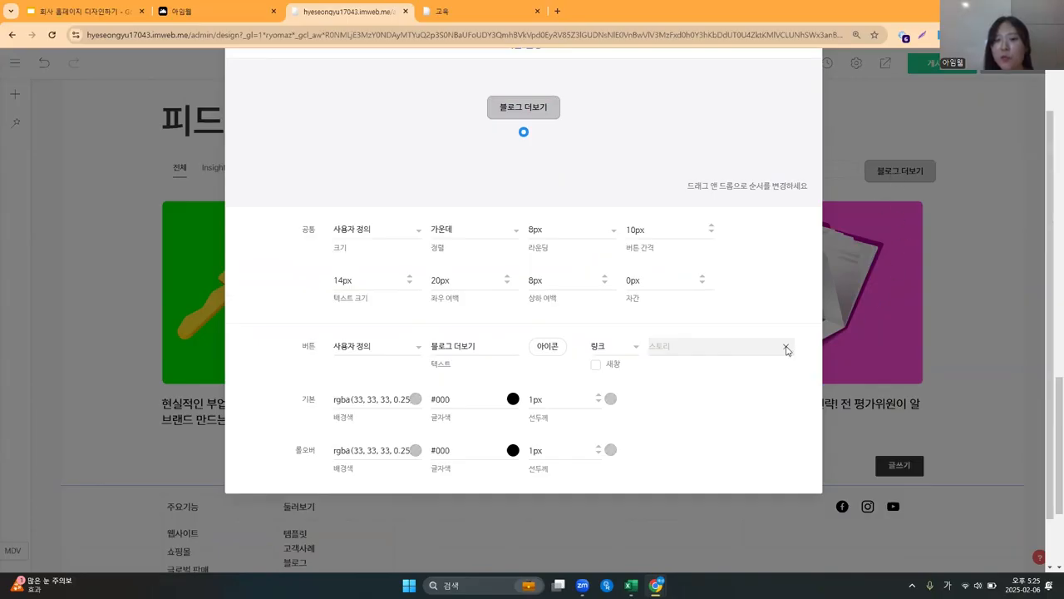
pyautogui.click(910, 319)
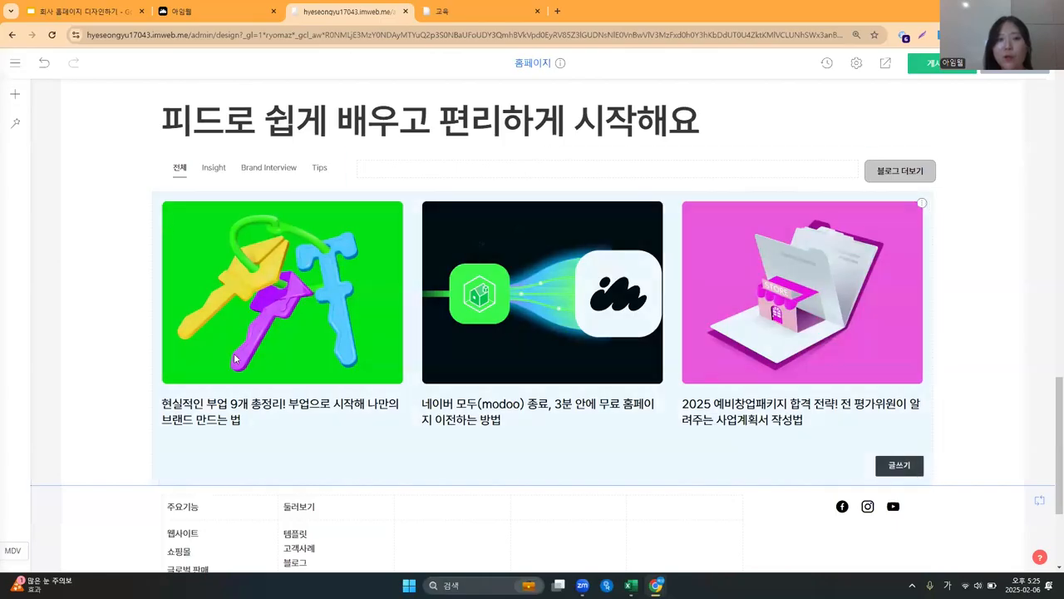
# Switch to the imweb reference site and examine the feed, 'Peel the brand' and coloured statistics card sections.
pyautogui.click(216, 5)
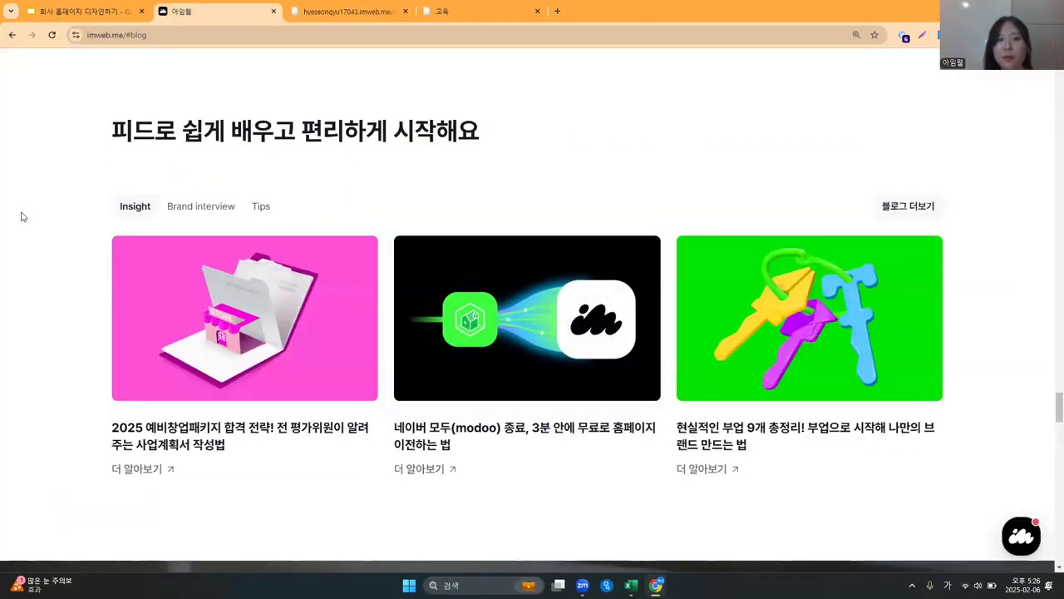
pyautogui.scroll(-2, 45, 236)
pyautogui.scroll(-1, 45, 237)
pyautogui.scroll(1, 44, 238)
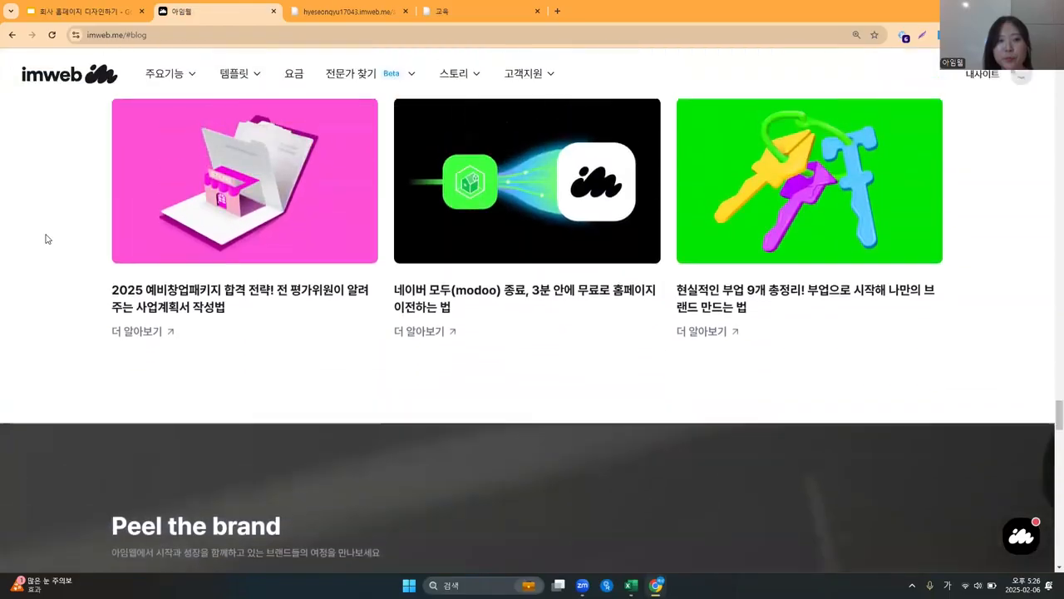
pyautogui.scroll(-3, 209, 321)
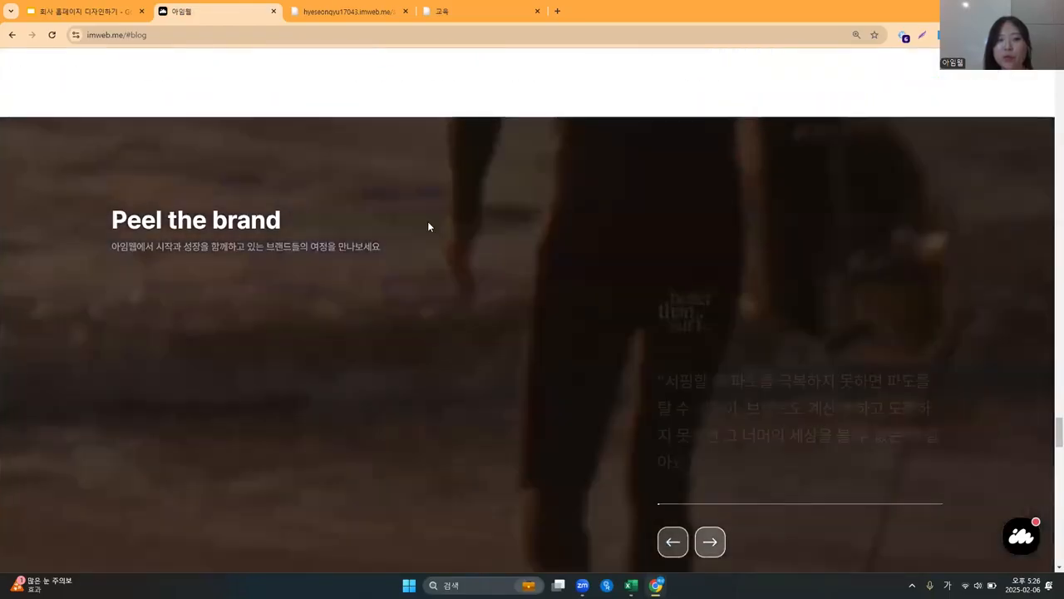
pyautogui.scroll(1, 340, 412)
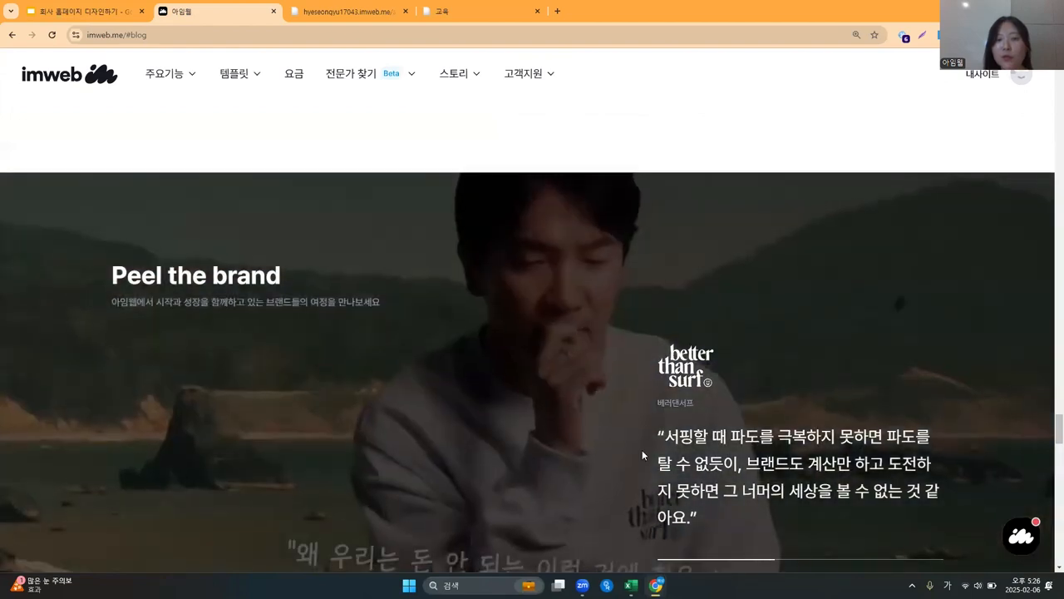
pyautogui.scroll(1, 545, 453)
pyautogui.scroll(-8, 541, 459)
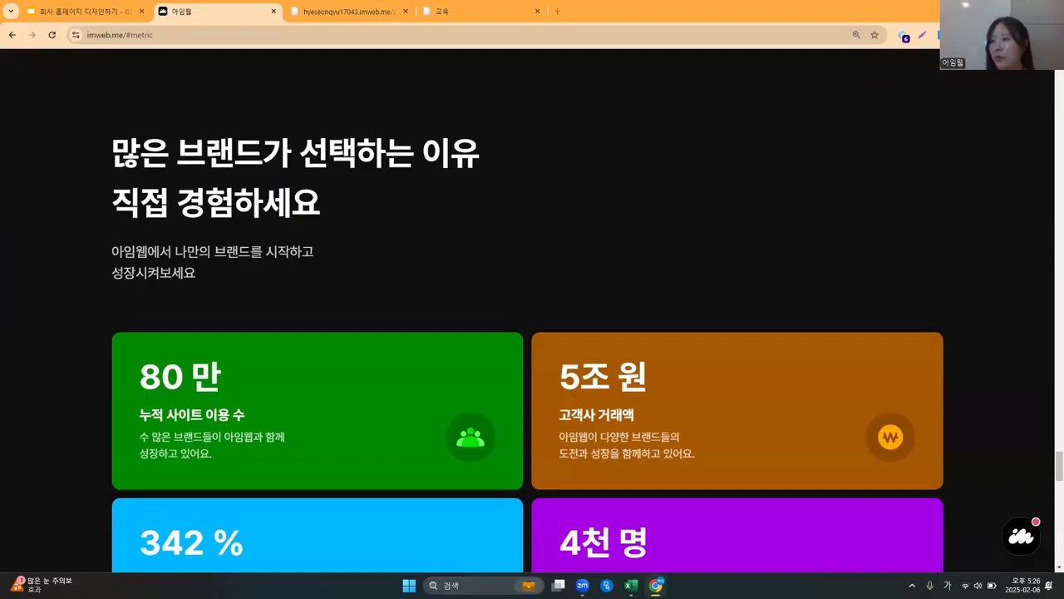
pyautogui.scroll(-1, 509, 283)
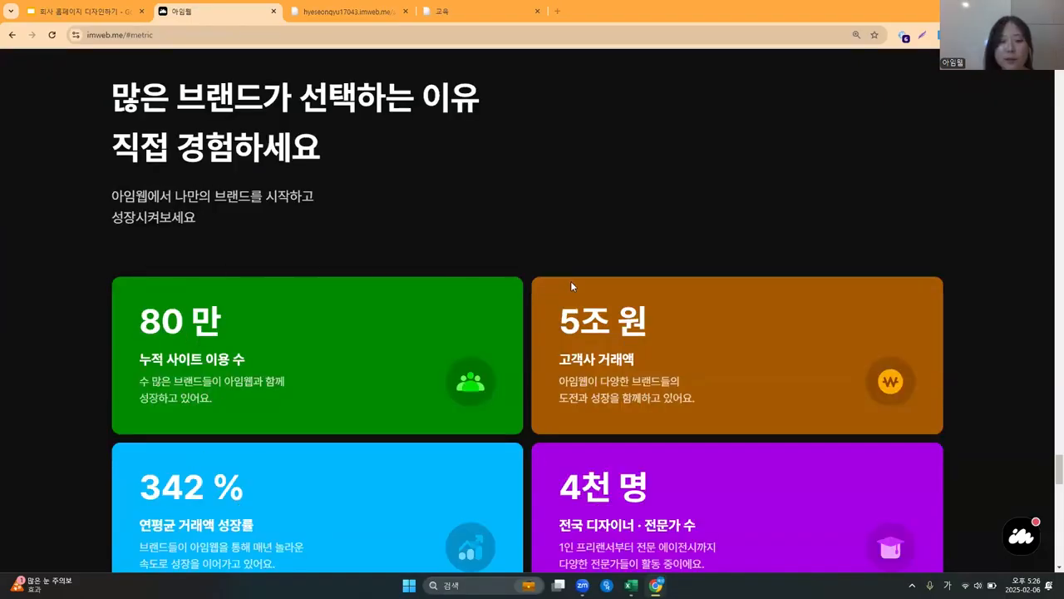
pyautogui.scroll(-2, 948, 357)
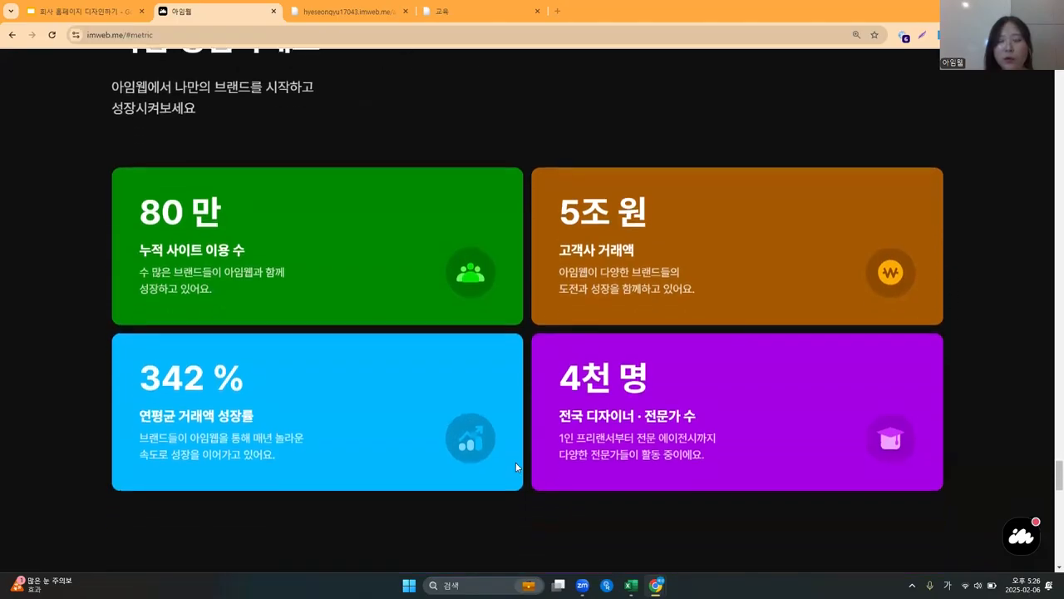
pyautogui.scroll(1, 532, 443)
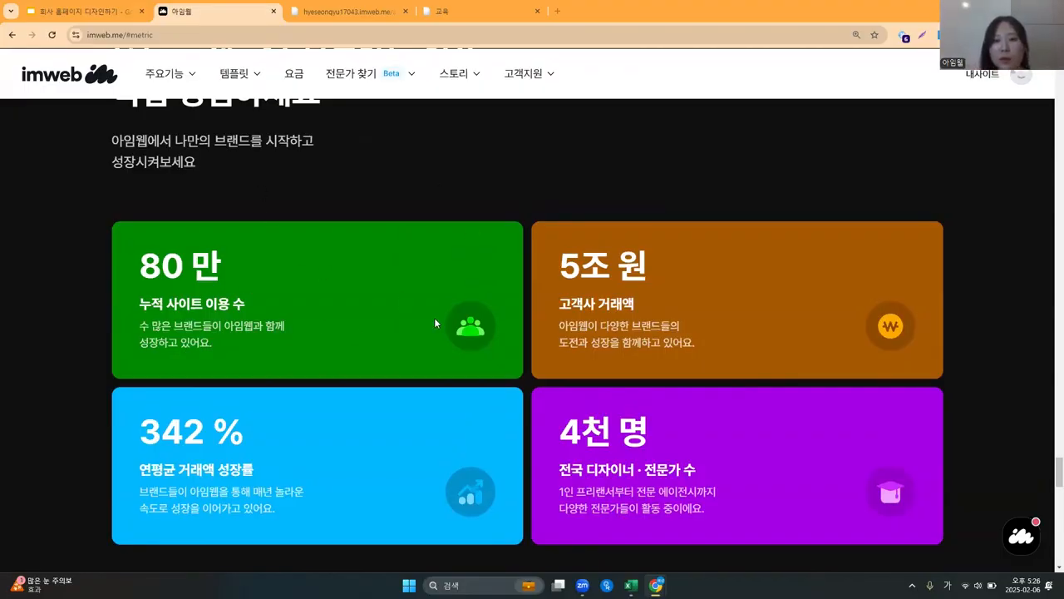
pyautogui.scroll(1, 440, 324)
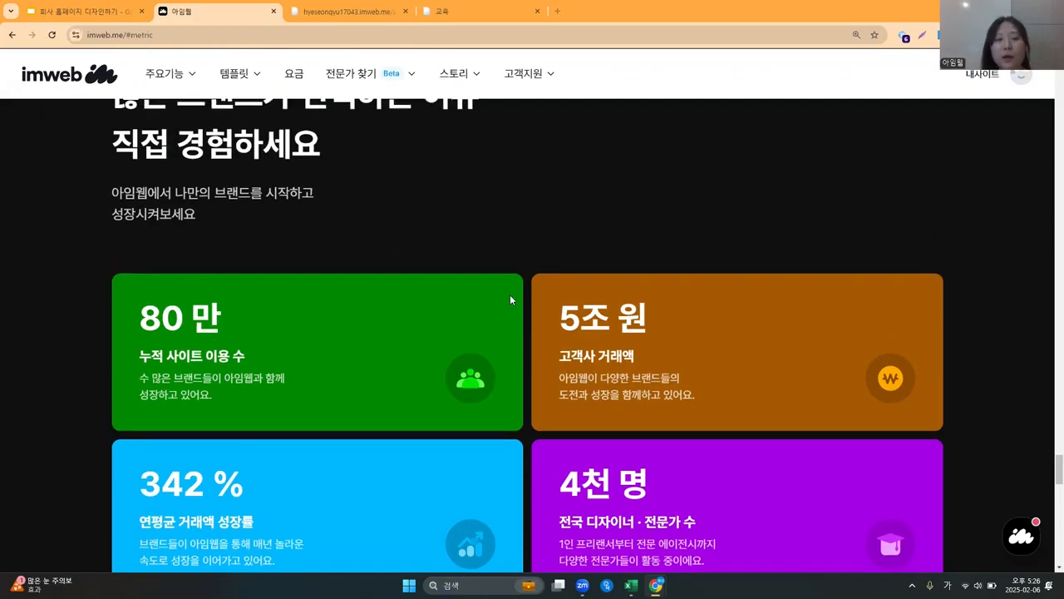
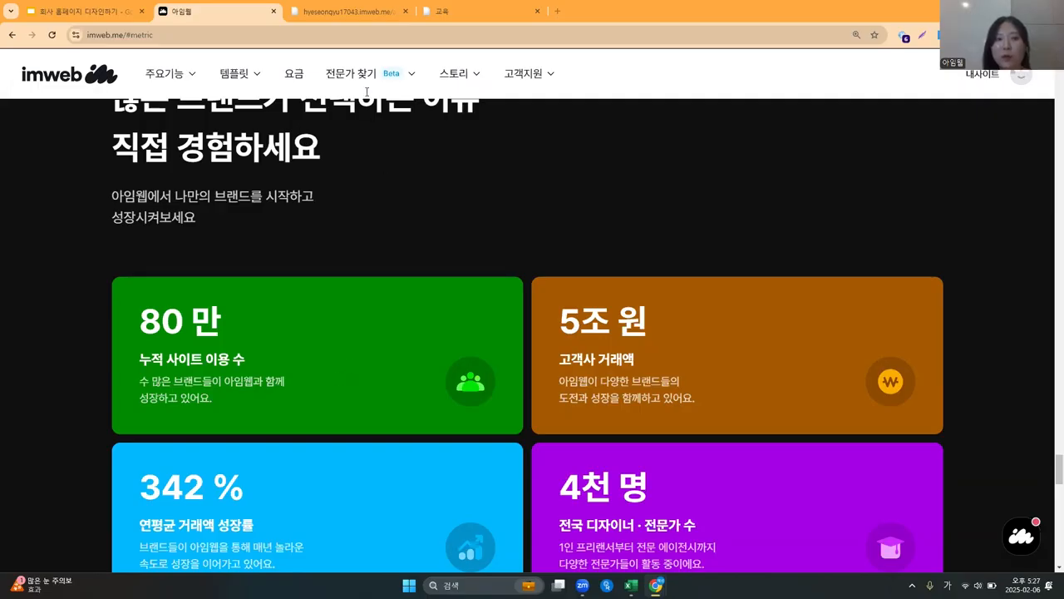
# Return to the site editor and add a spacer widget between the feed board and the footer menu.
pyautogui.click(375, 10)
pyautogui.scroll(-3, 539, 346)
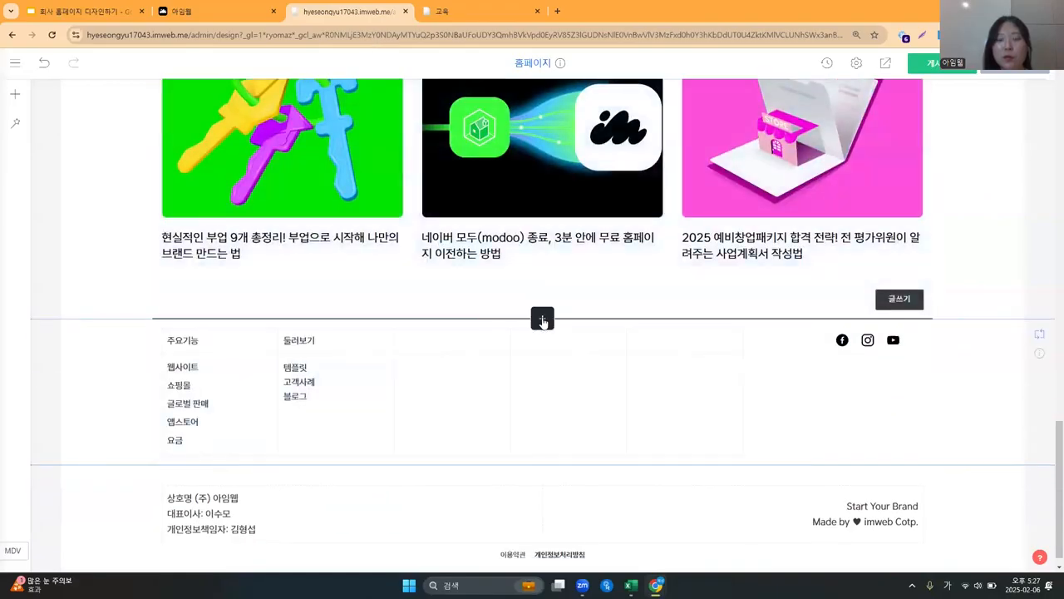
pyautogui.click(541, 319)
pyautogui.click(593, 191)
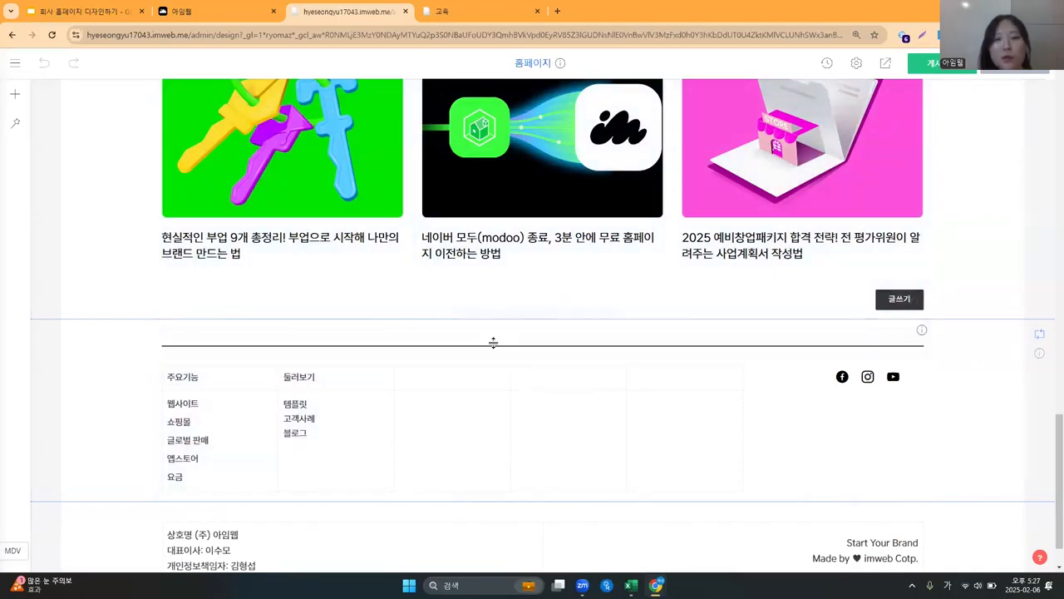
# Check the reference site's spacing above the '많은 브랜드가 선택하는 이유' heading, and return to the editor.
pyautogui.click(224, 8)
pyautogui.scroll(4, 170, 285)
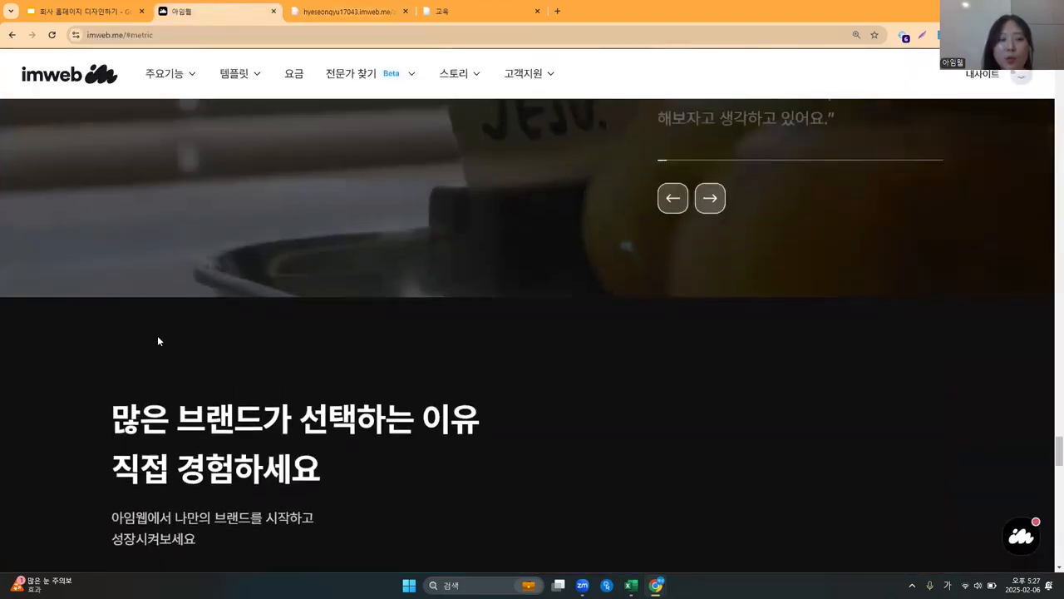
pyautogui.scroll(-2, 157, 335)
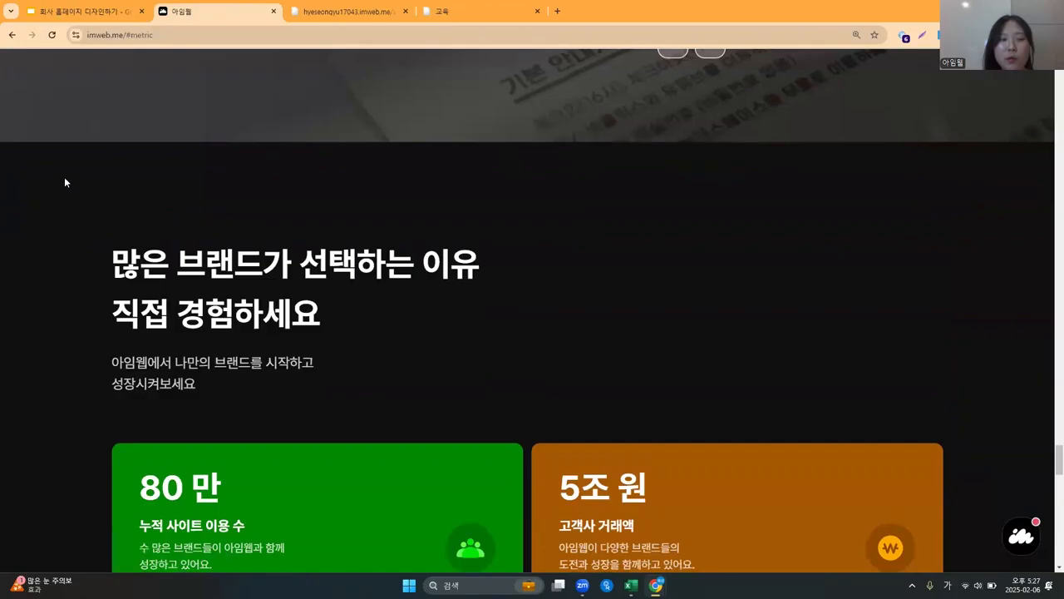
pyautogui.click(344, 13)
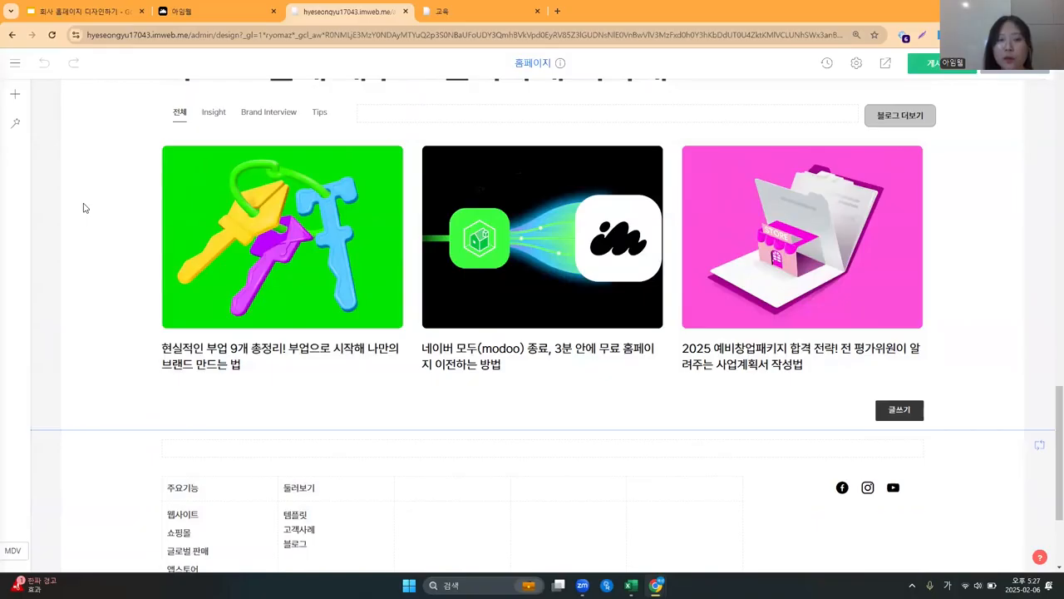
# Add a blank section below the feed section and move the spacer widget from the footer into it.
pyautogui.scroll(1, 86, 240)
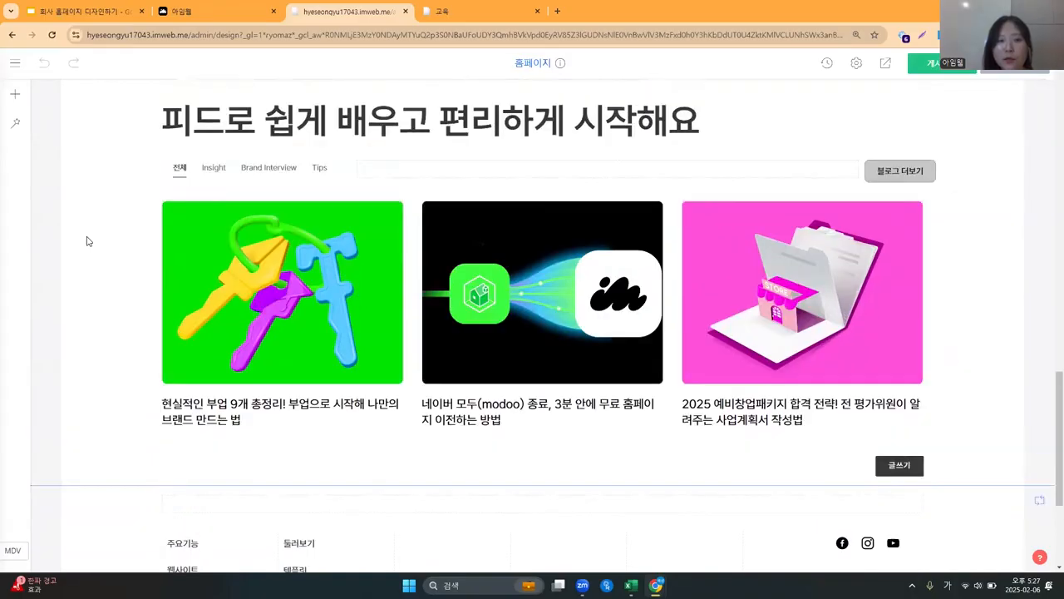
pyautogui.rightClick(251, 266)
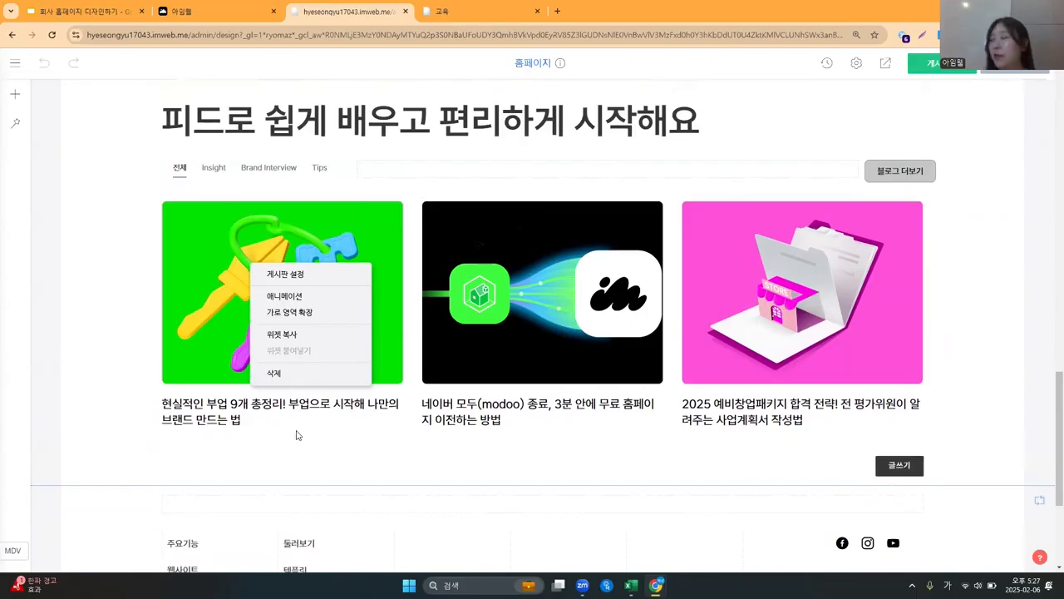
pyautogui.click(98, 303)
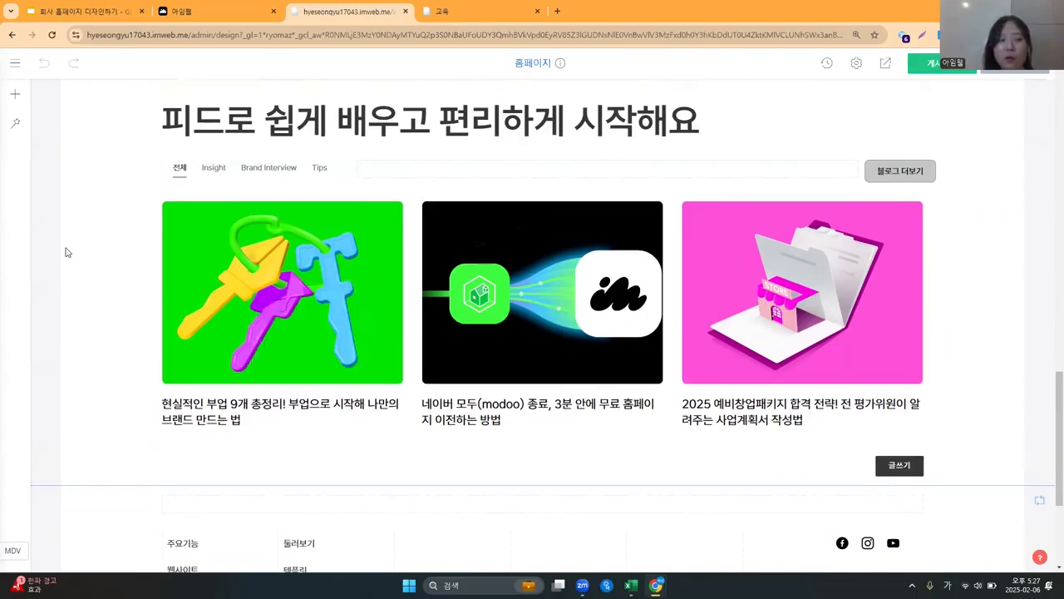
pyautogui.rightClick(67, 252)
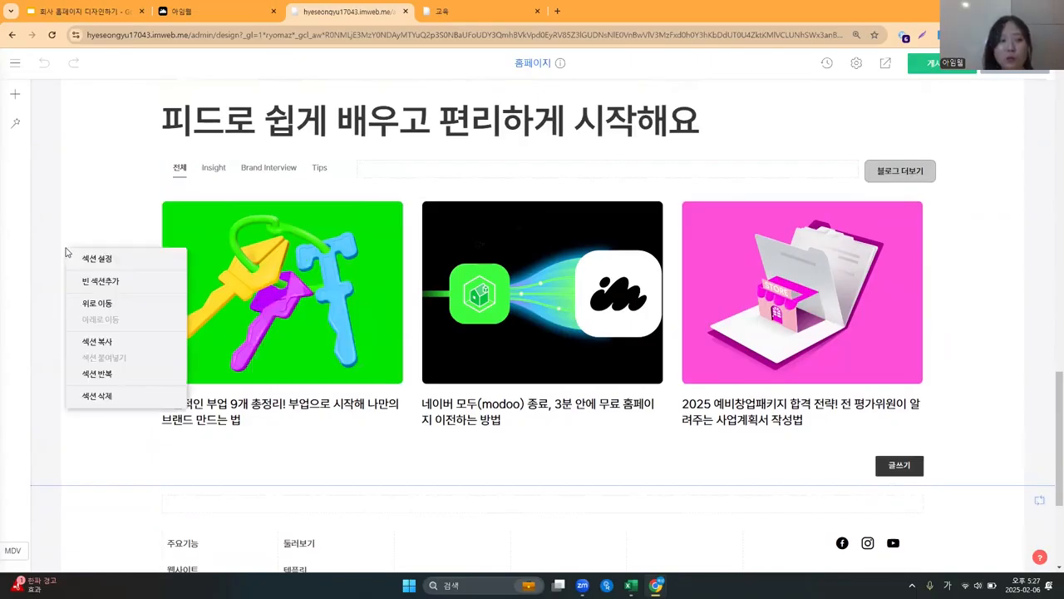
pyautogui.click(116, 283)
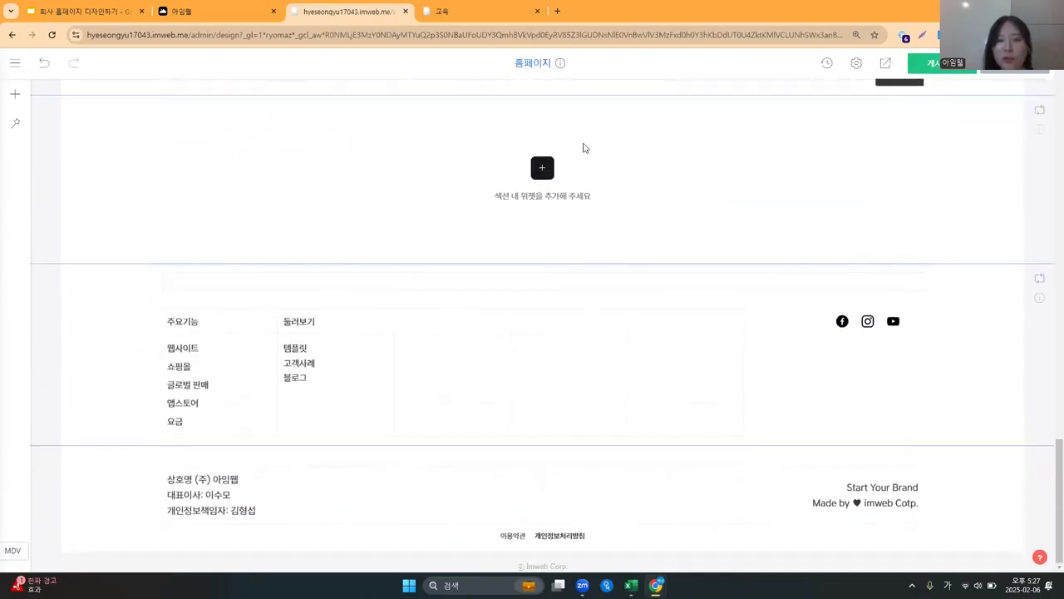
pyautogui.scroll(1, 511, 228)
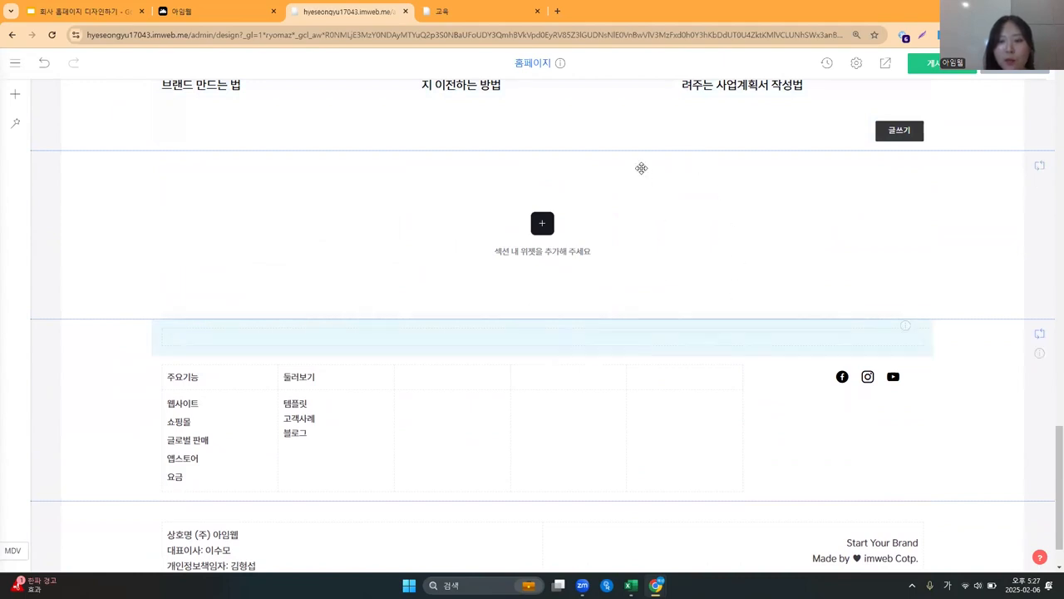
pyautogui.hotkey('ctrl', 'z')
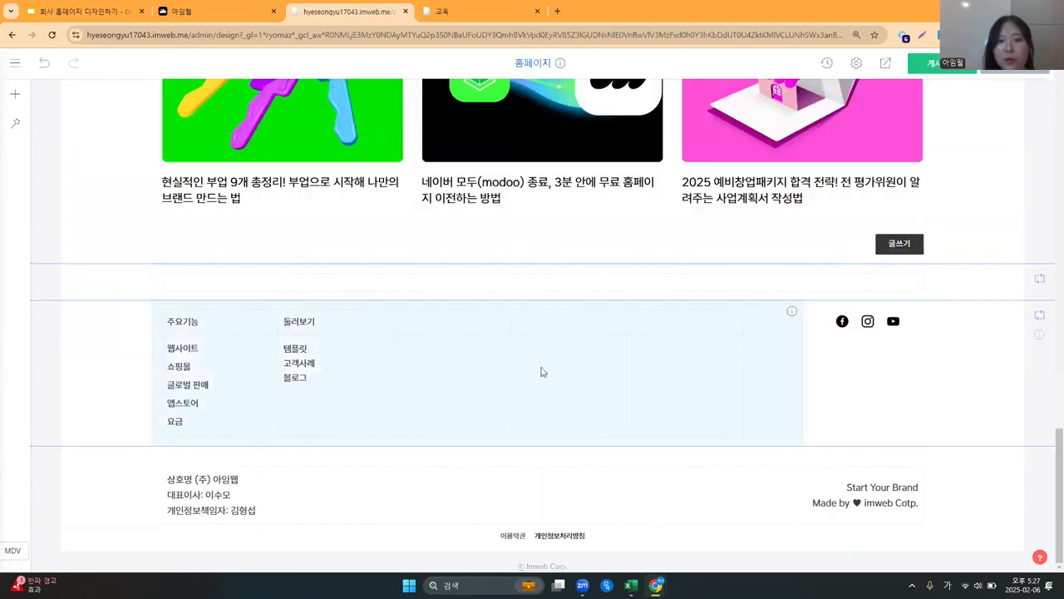
# Add a text widget below the spacer with the two-line heading '많은 브랜드가 선택하는 이유' and '직접 경험하세요'.
pyautogui.click(543, 299)
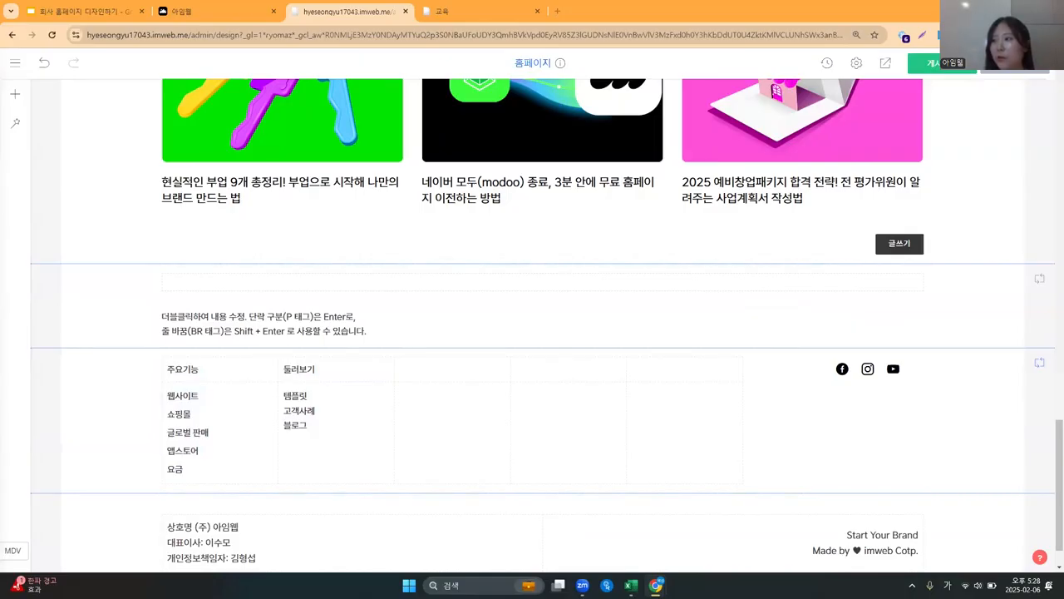
pyautogui.doubleClick(325, 327)
pyautogui.hotkey('ctrl', 'a')
pyautogui.write('많은 브랜드가 선택하는 이유')
pyautogui.press('Return')
pyautogui.write('직접 경험해세요')
pyautogui.click(242, 339)
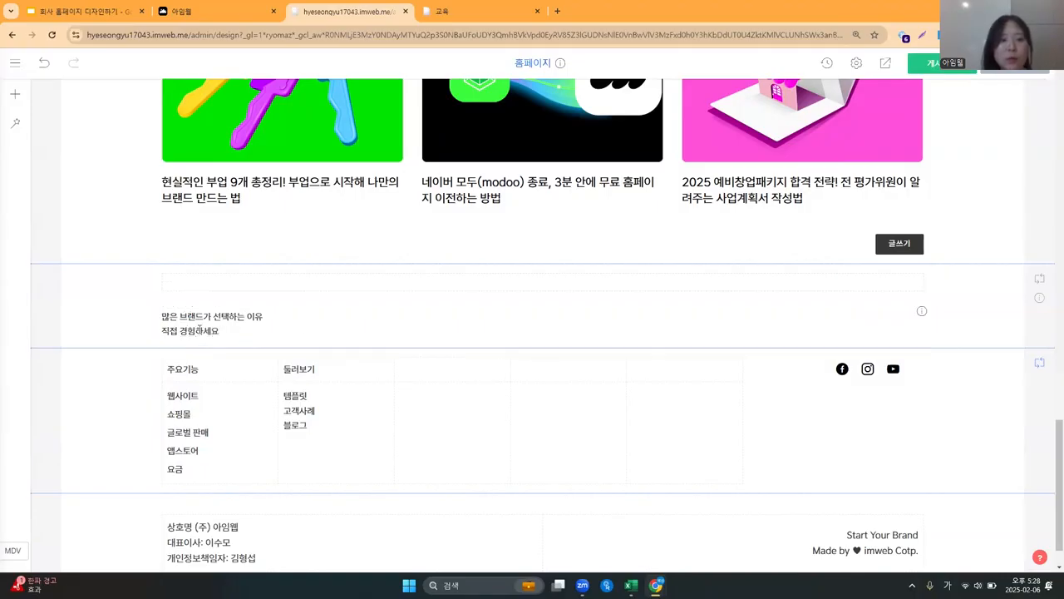
# Center the whole two-line heading, set its font size to 48 and make it bold.
pyautogui.click(222, 333)
pyautogui.hotkey('ctrl', 'a')
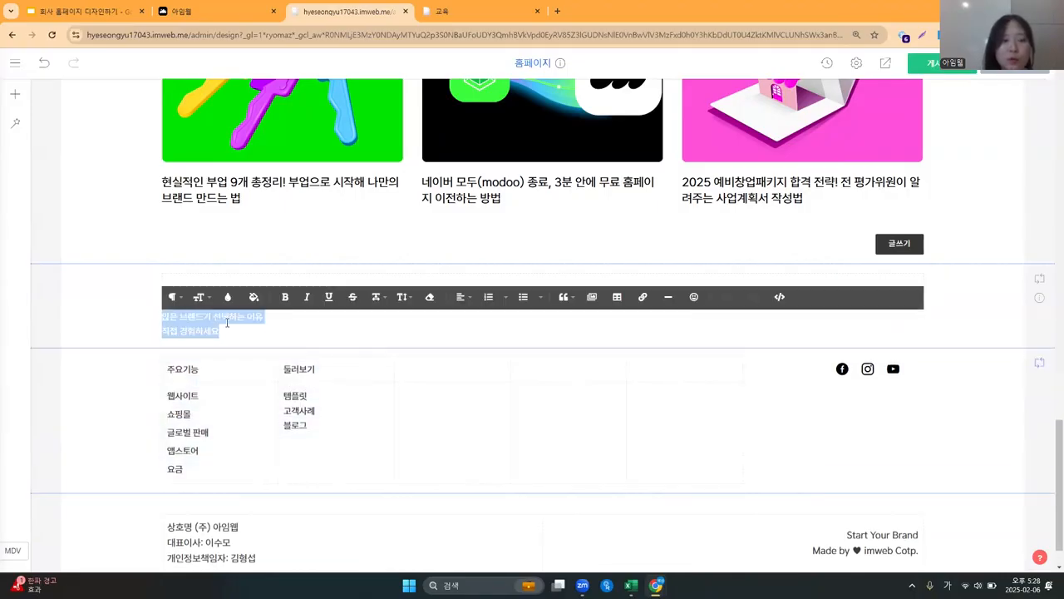
pyautogui.click(460, 297)
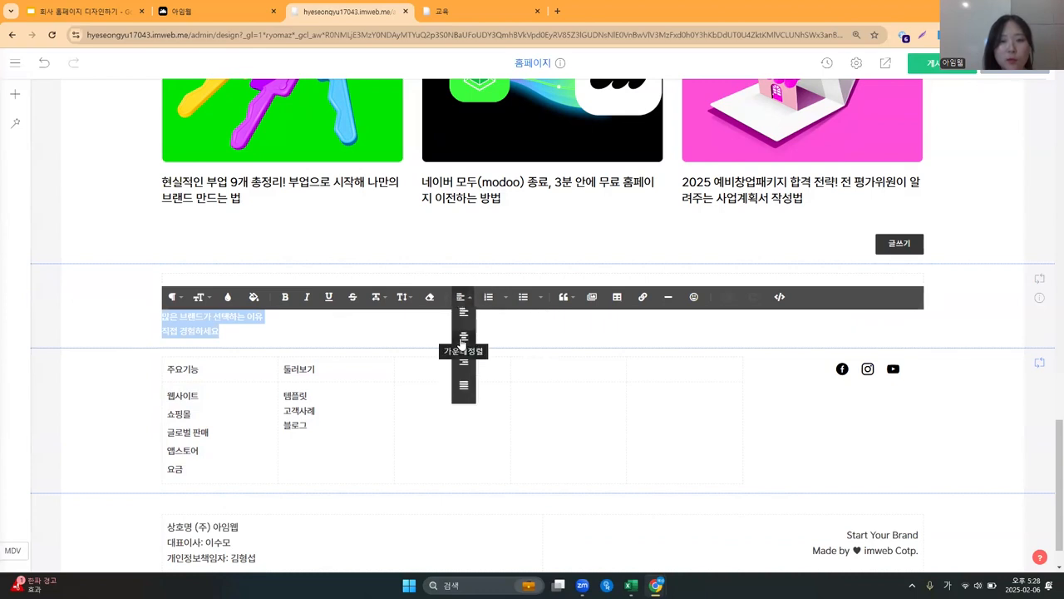
pyautogui.click(463, 337)
pyautogui.click(198, 297)
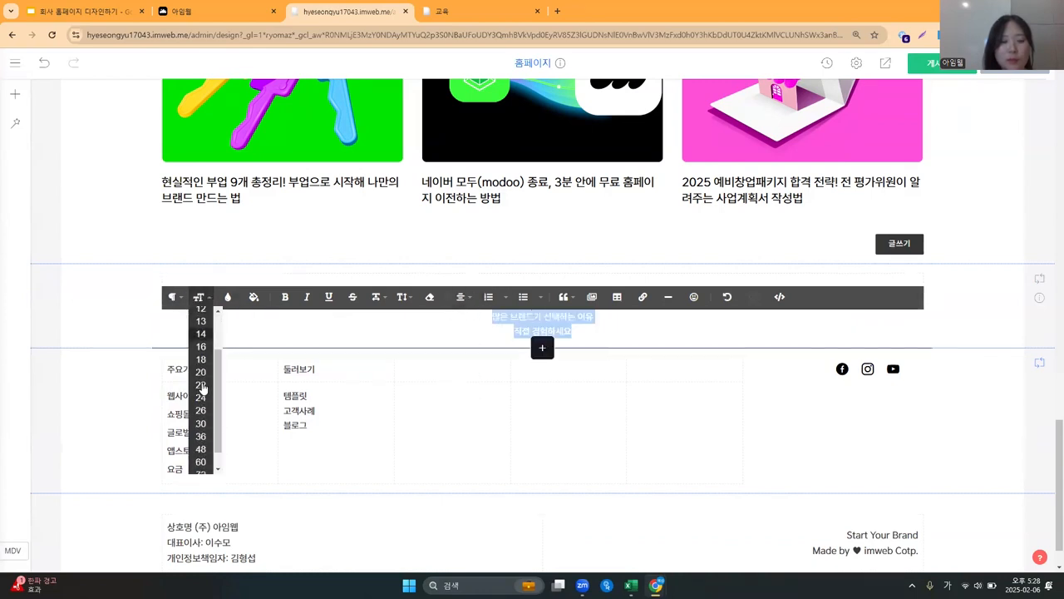
pyautogui.click(201, 449)
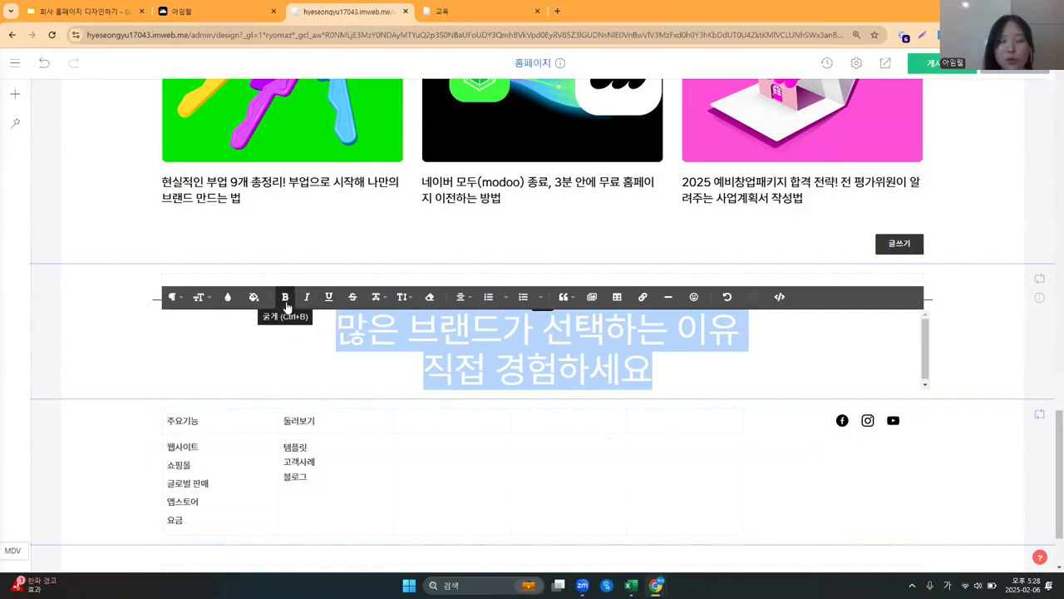
pyautogui.click(976, 345)
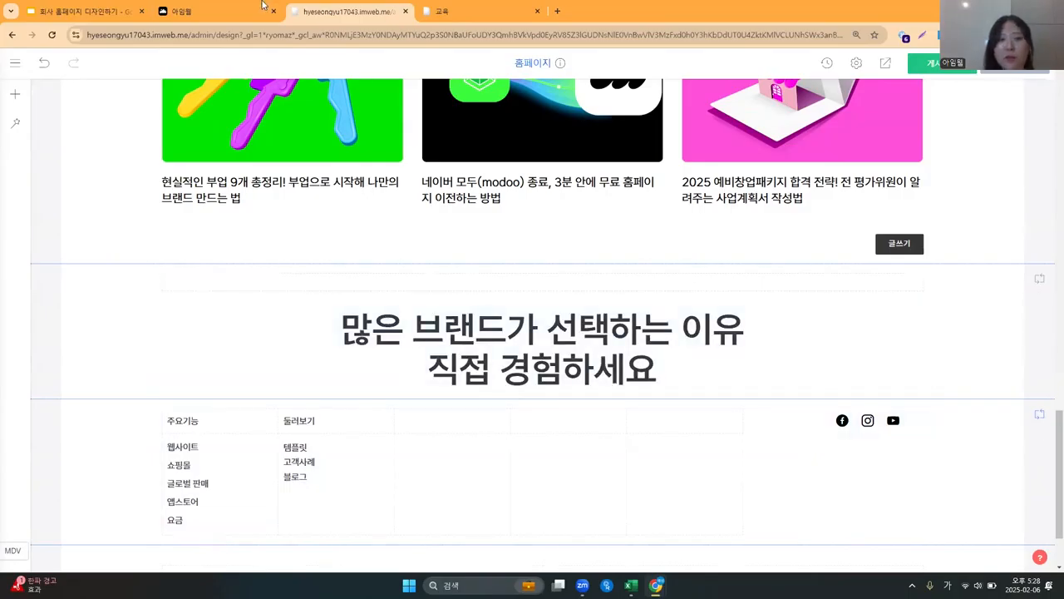
pyautogui.click(262, 5)
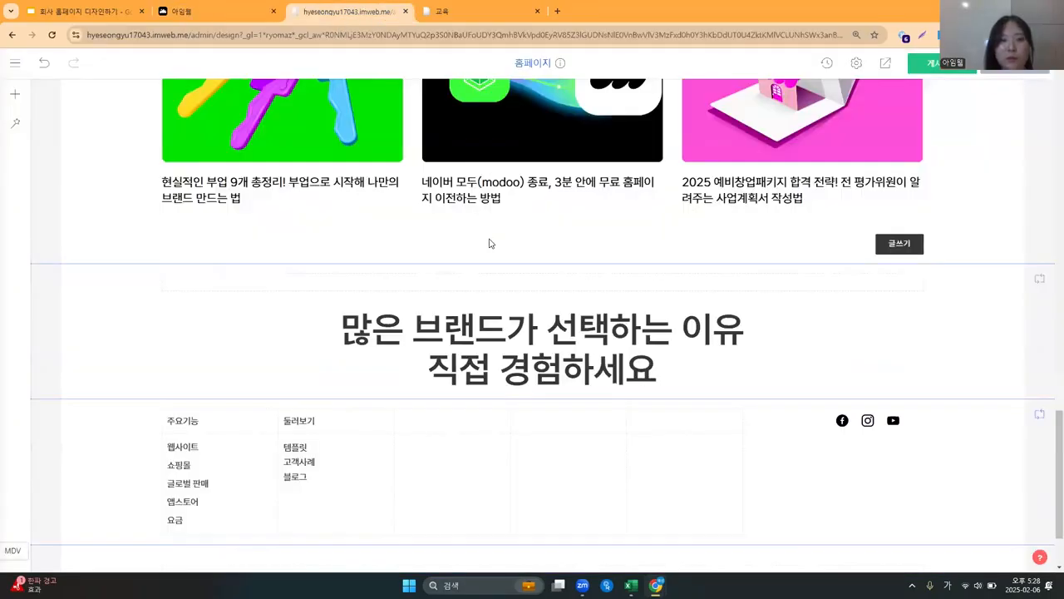
# Add a text widget directly below the '많은 브랜드가 선택하는 이유' heading, inside the same section.
pyautogui.click(349, 11)
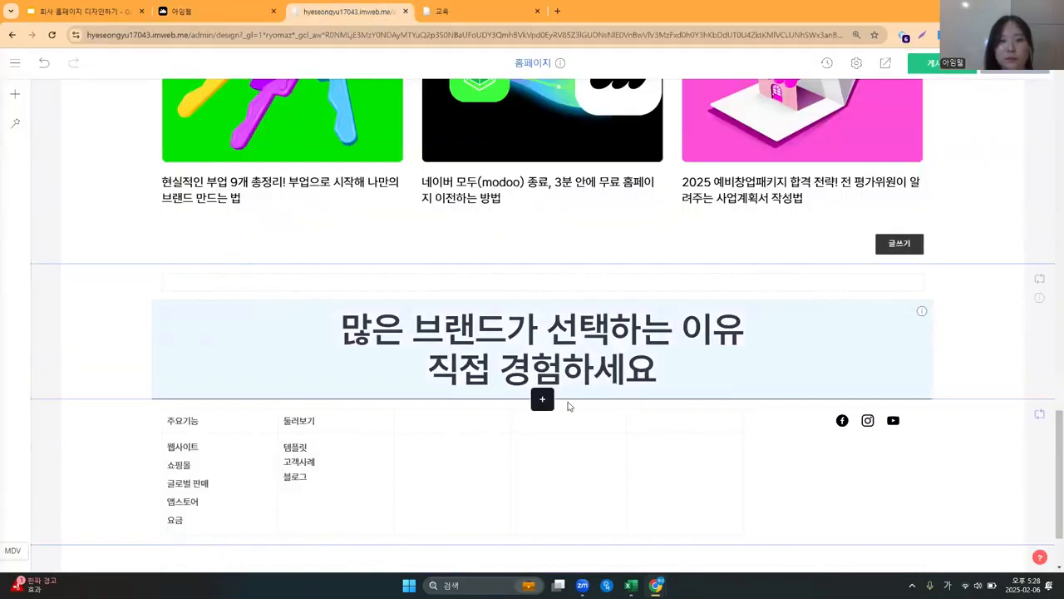
pyautogui.click(542, 400)
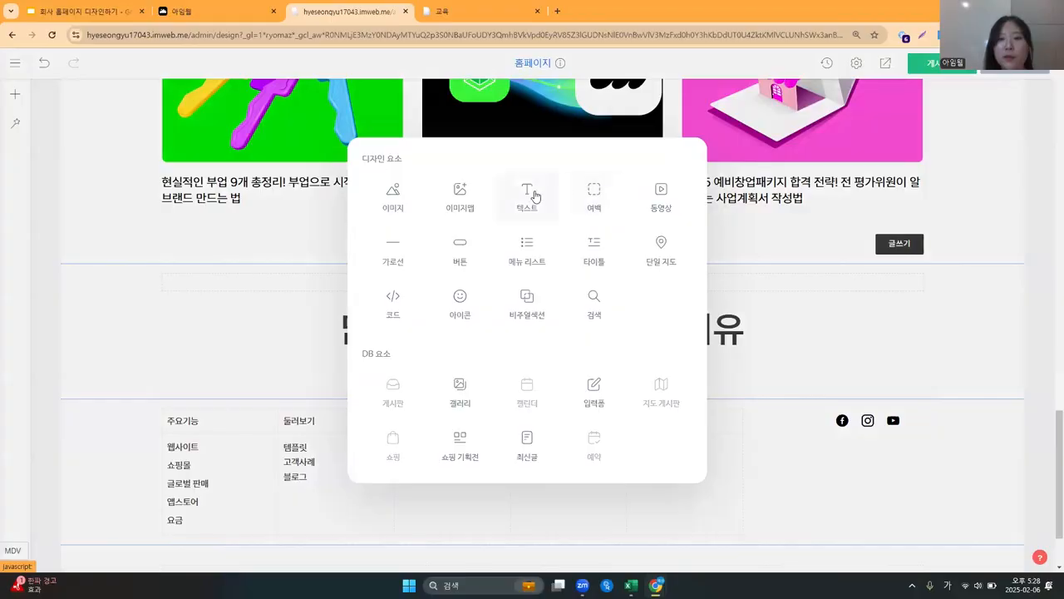
pyautogui.click(536, 196)
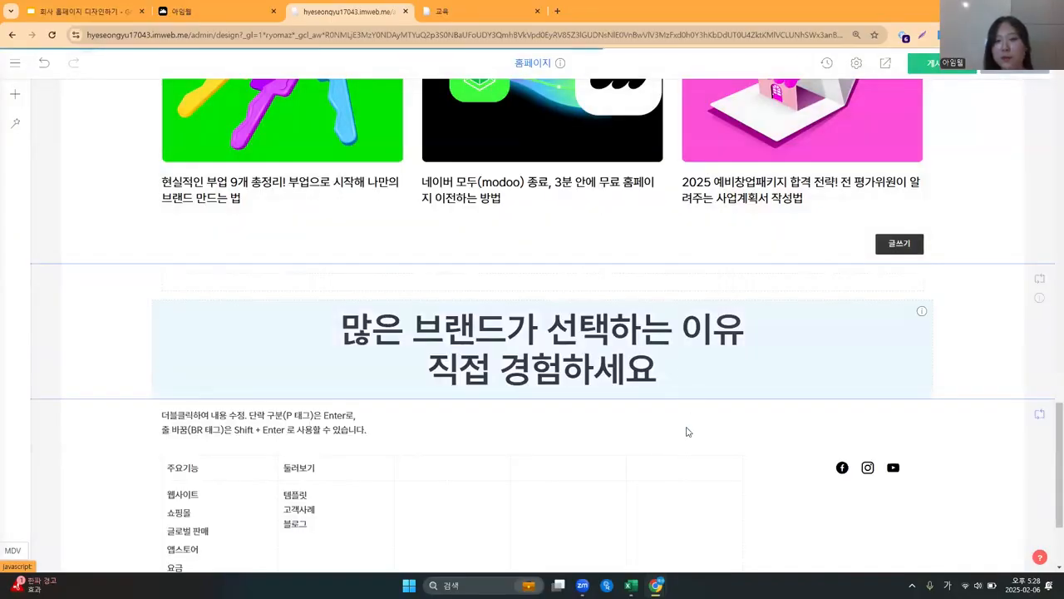
pyautogui.moveTo(261, 414); pyautogui.dragTo(387, 399)
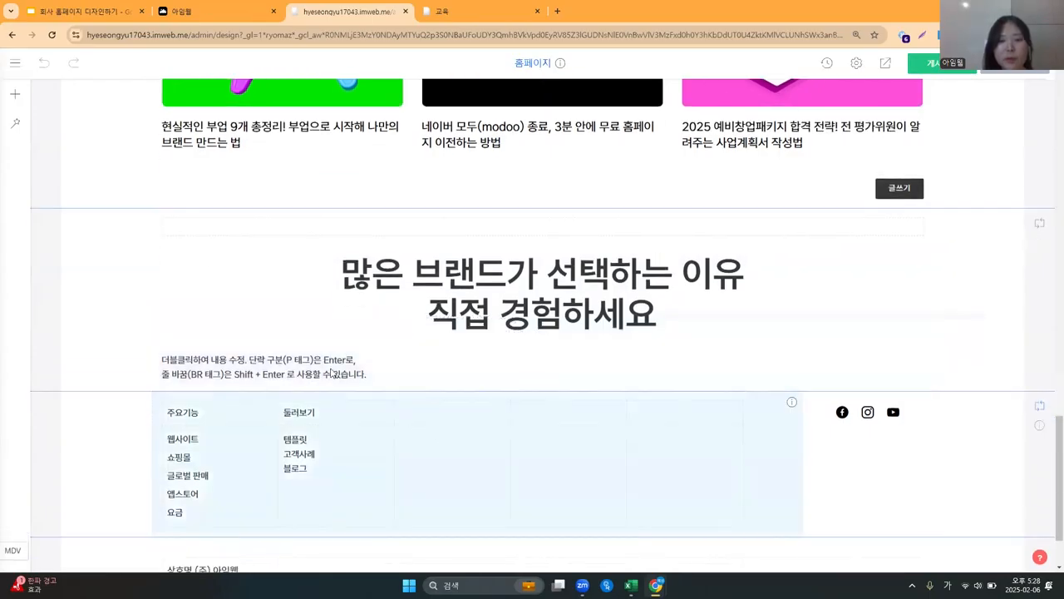
# Set the new text widget's background colour to green #117c11, modelled on the reference site's '80 만' card.
pyautogui.rightClick(322, 362)
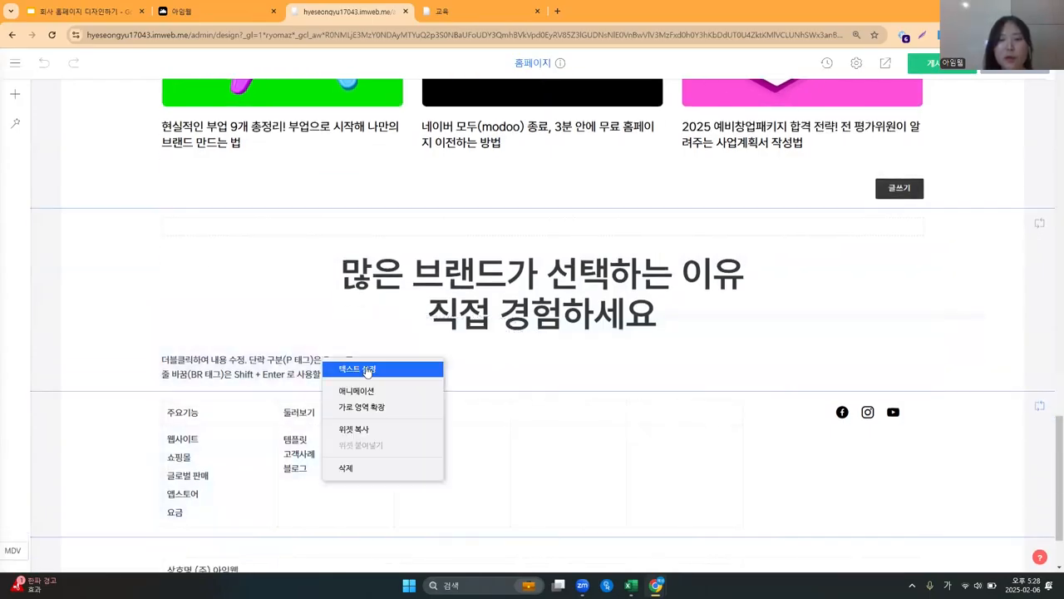
pyautogui.click(367, 370)
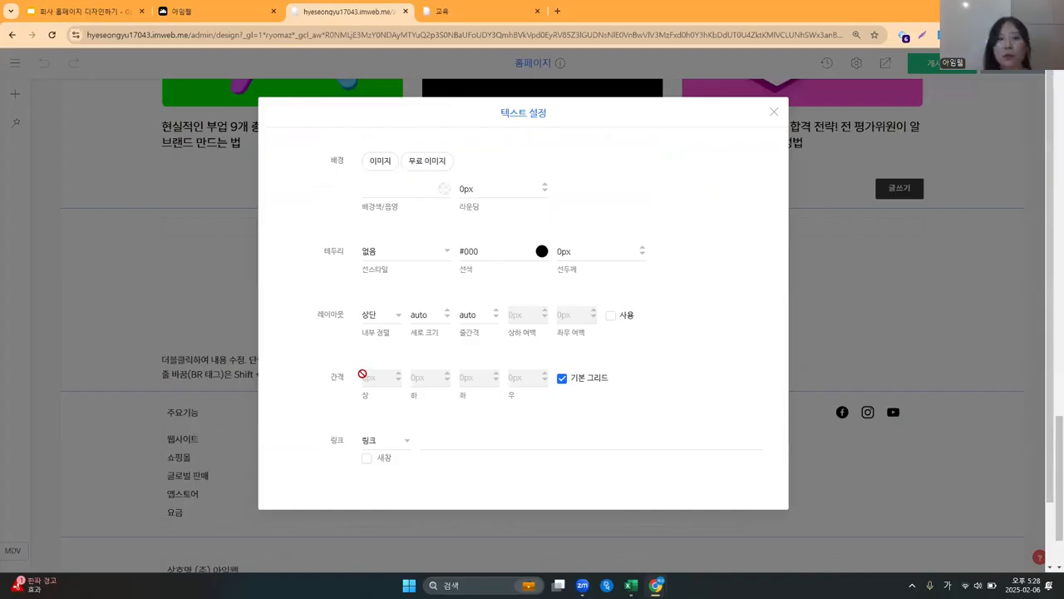
pyautogui.click(247, 10)
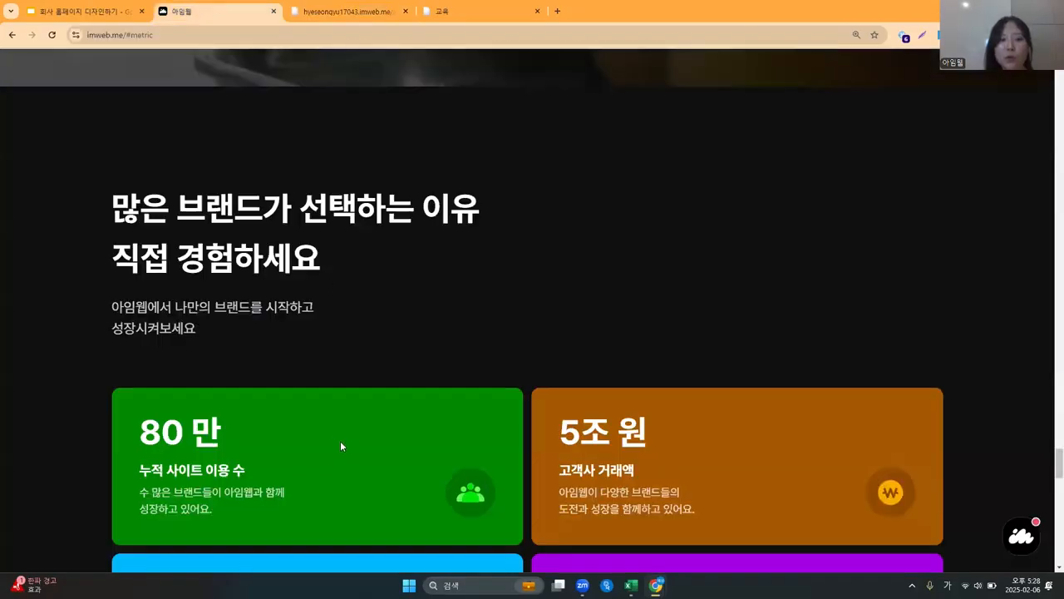
pyautogui.scroll(-1, 344, 374)
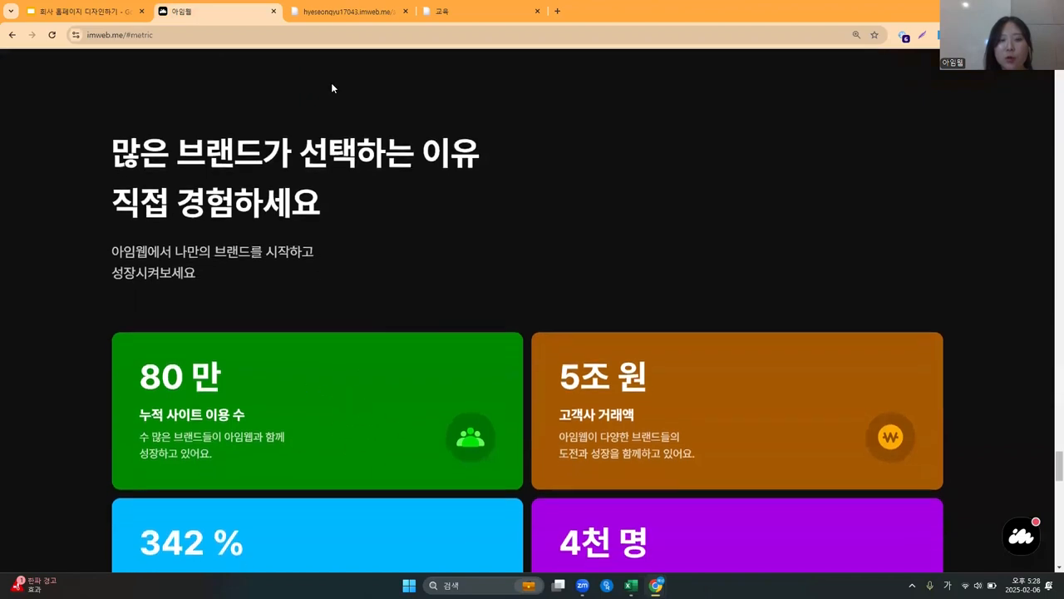
pyautogui.click(345, 11)
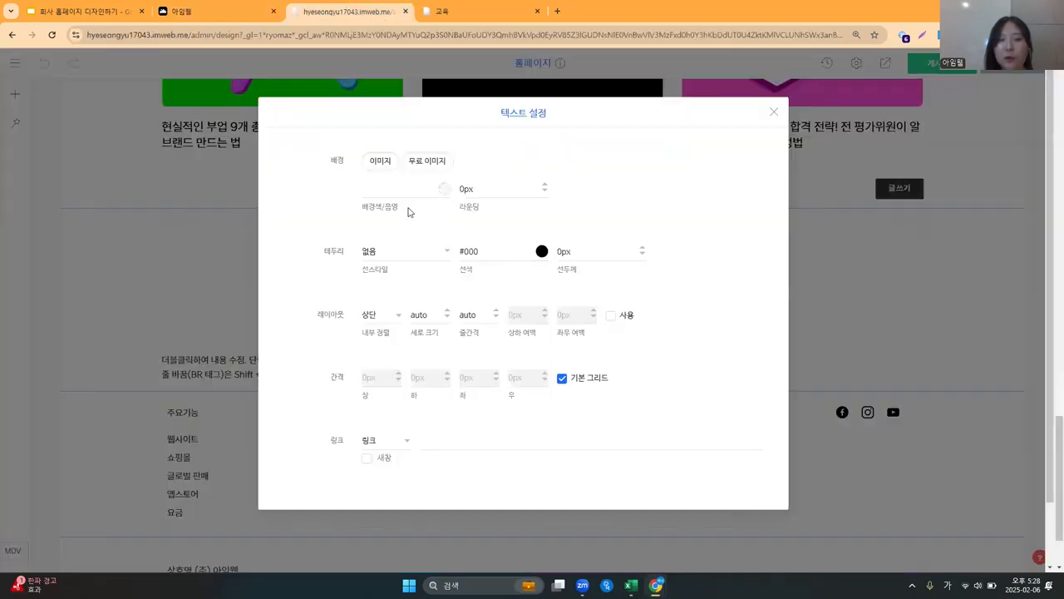
pyautogui.click(444, 187)
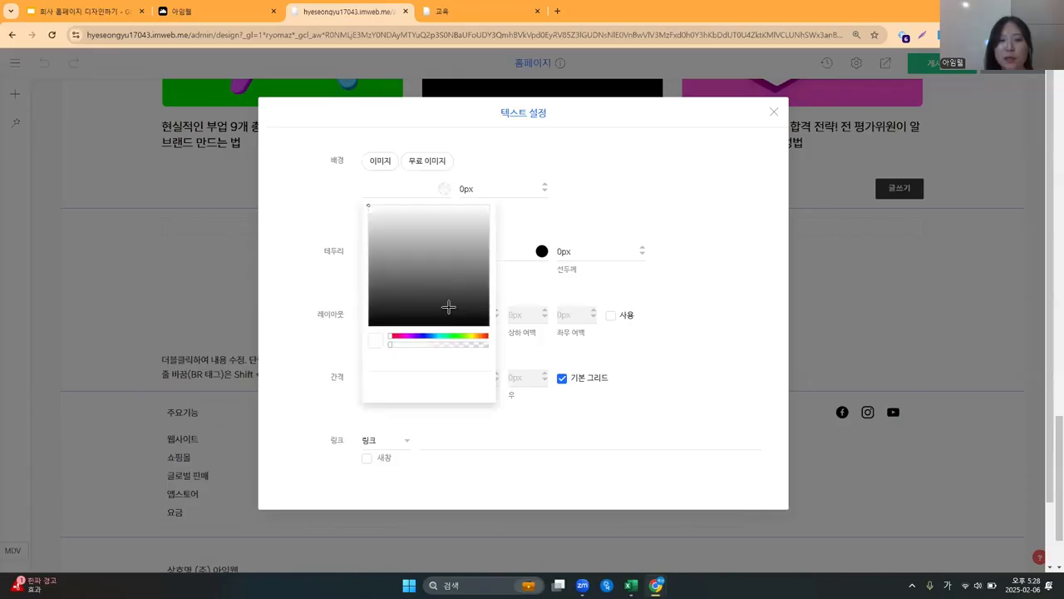
pyautogui.moveTo(454, 335); pyautogui.dragTo(463, 335)
pyautogui.moveTo(468, 254); pyautogui.dragTo(470, 205)
pyautogui.moveTo(463, 335); pyautogui.dragTo(454, 335)
pyautogui.click(490, 261)
pyautogui.moveTo(493, 272); pyautogui.dragTo(484, 280)
pyautogui.moveTo(463, 342); pyautogui.dragTo(389, 351)
pyautogui.click(479, 274)
pyautogui.click(405, 343)
pyautogui.click(474, 268)
pyautogui.click(596, 219)
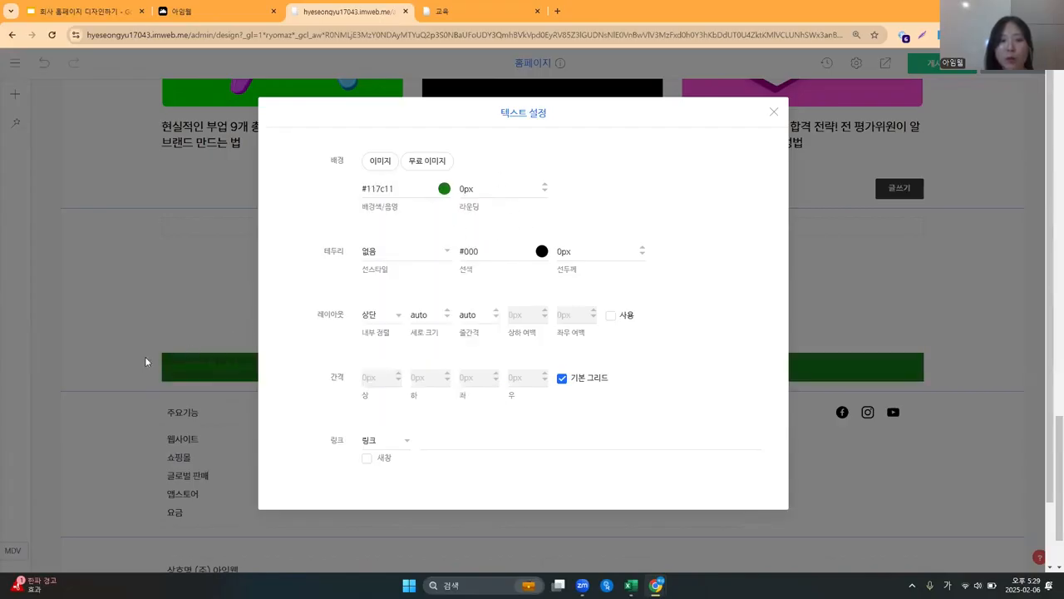
# Round the green text widget's corners to 8px and close its settings.
pyautogui.moveTo(497, 184); pyautogui.dragTo(430, 199)
pyautogui.press('BackSpace')
pyautogui.write('8px')
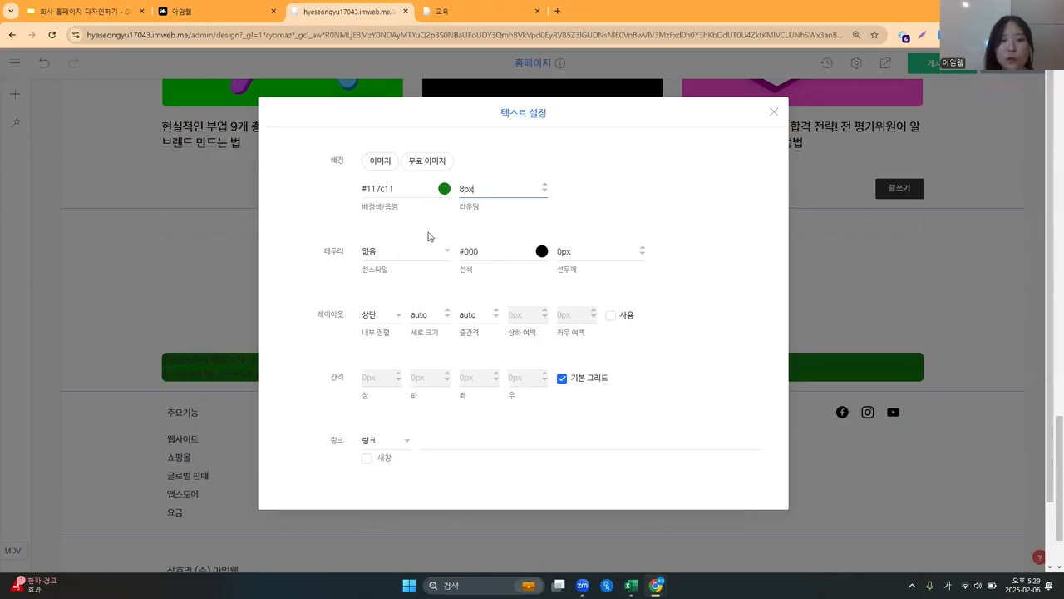
pyautogui.click(895, 258)
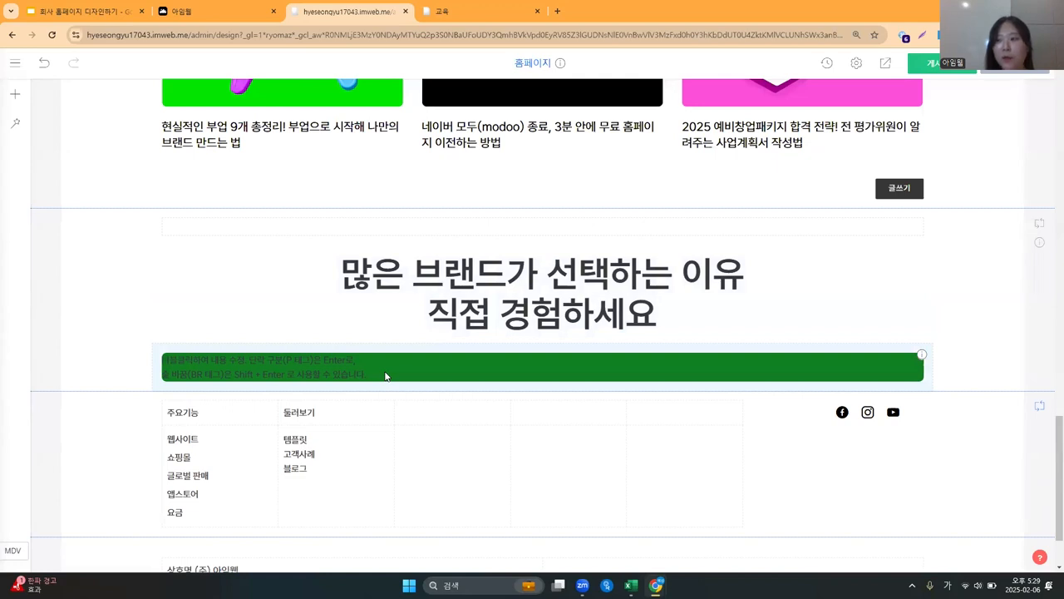
# Replace the green widget's placeholder text with a table of one row and two columns.
pyautogui.doubleClick(344, 358)
pyautogui.moveTo(387, 376); pyautogui.dragTo(156, 364)
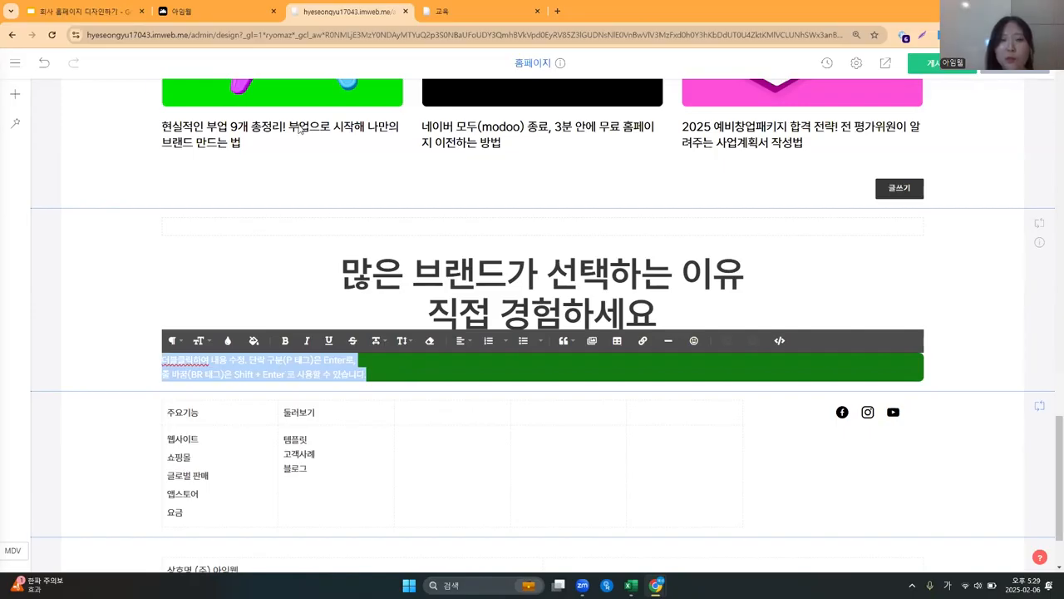
pyautogui.click(241, 12)
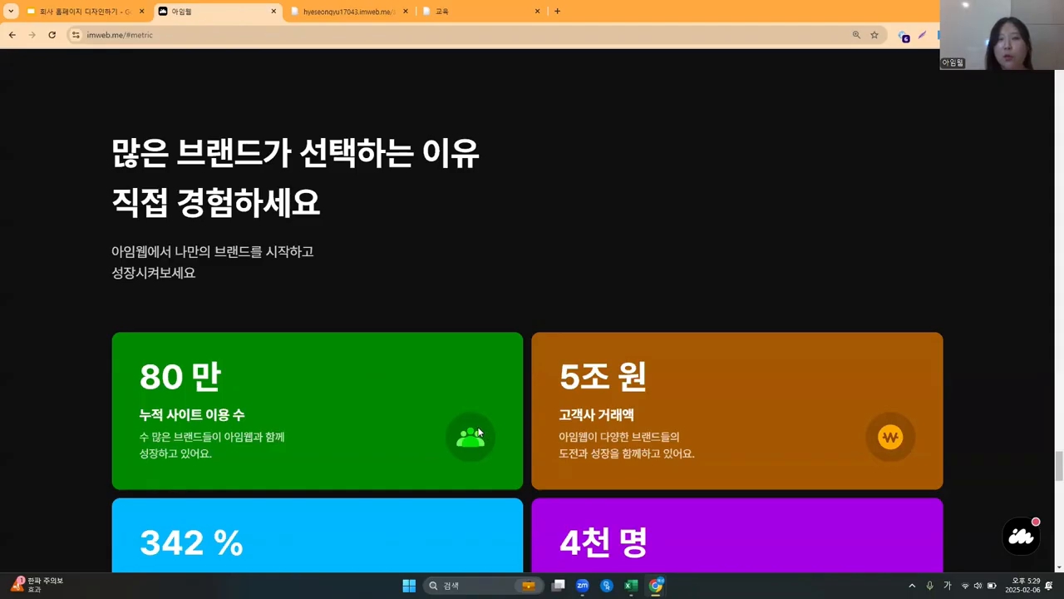
pyautogui.click(347, 9)
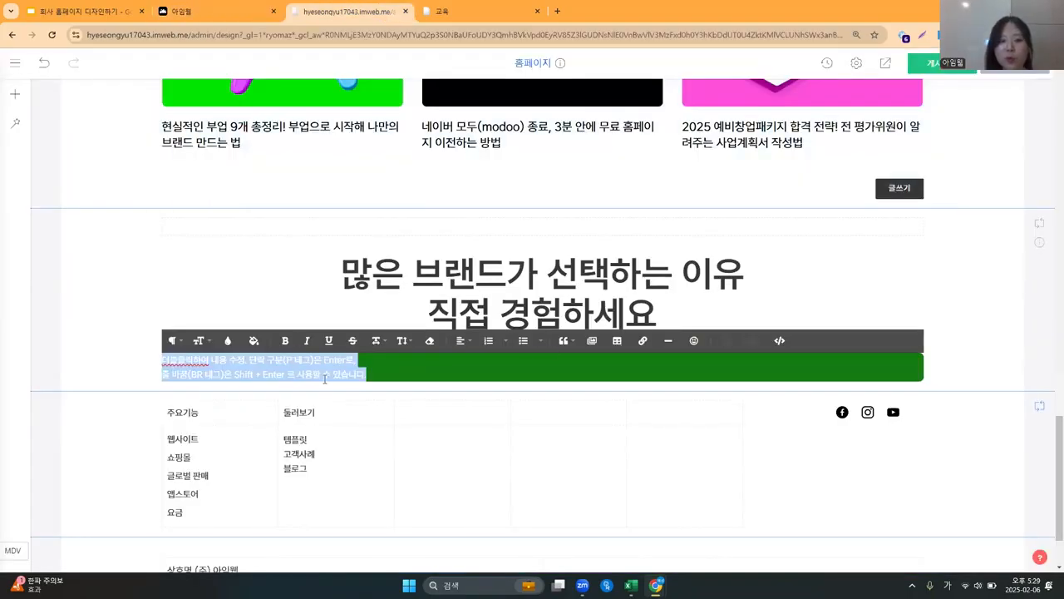
pyautogui.press('BackSpace')
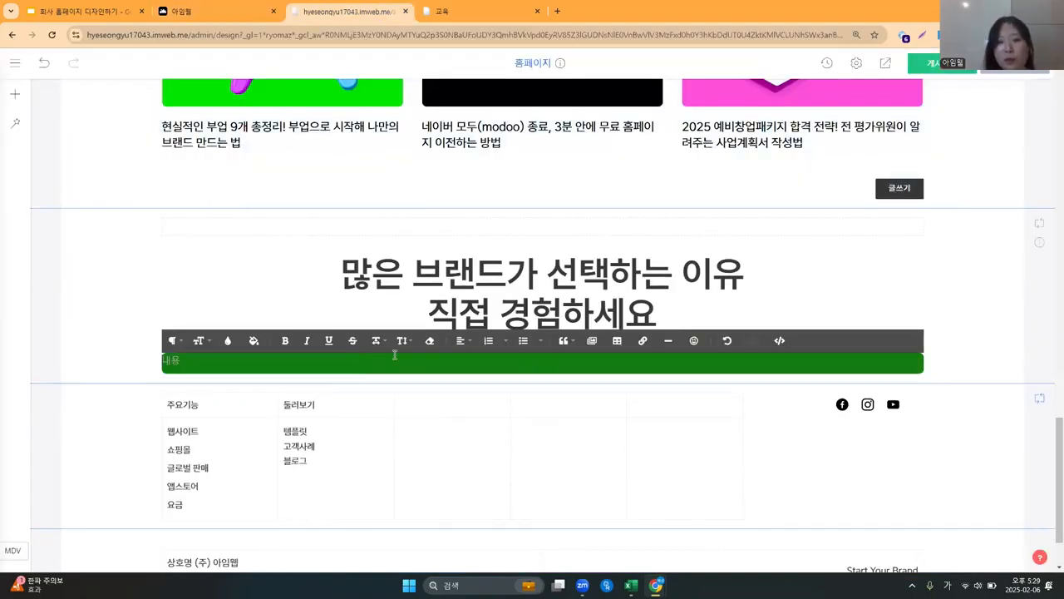
pyautogui.click(617, 344)
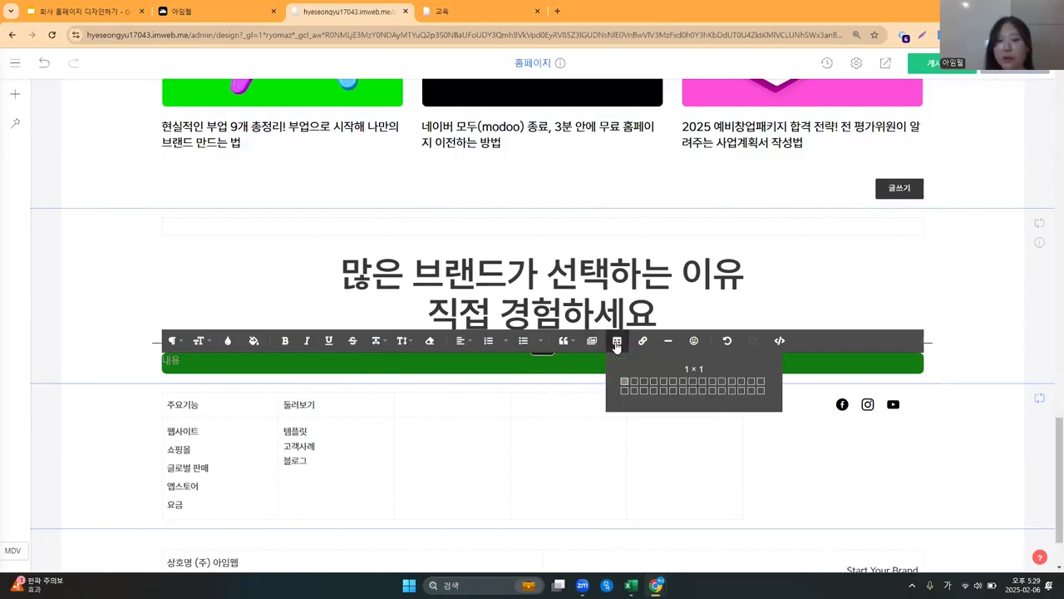
pyautogui.click(633, 384)
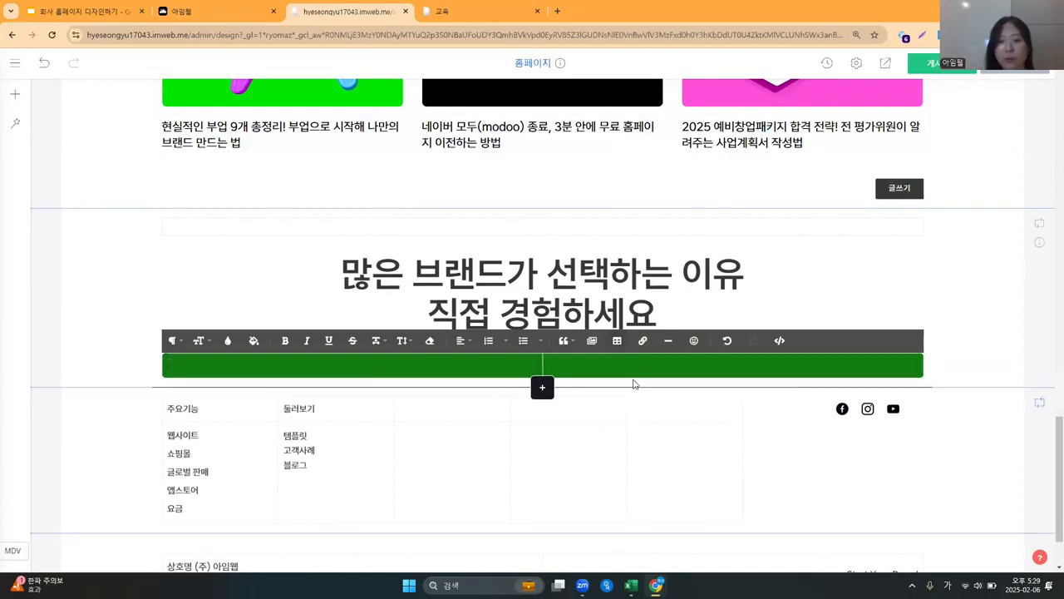
pyautogui.click(580, 366)
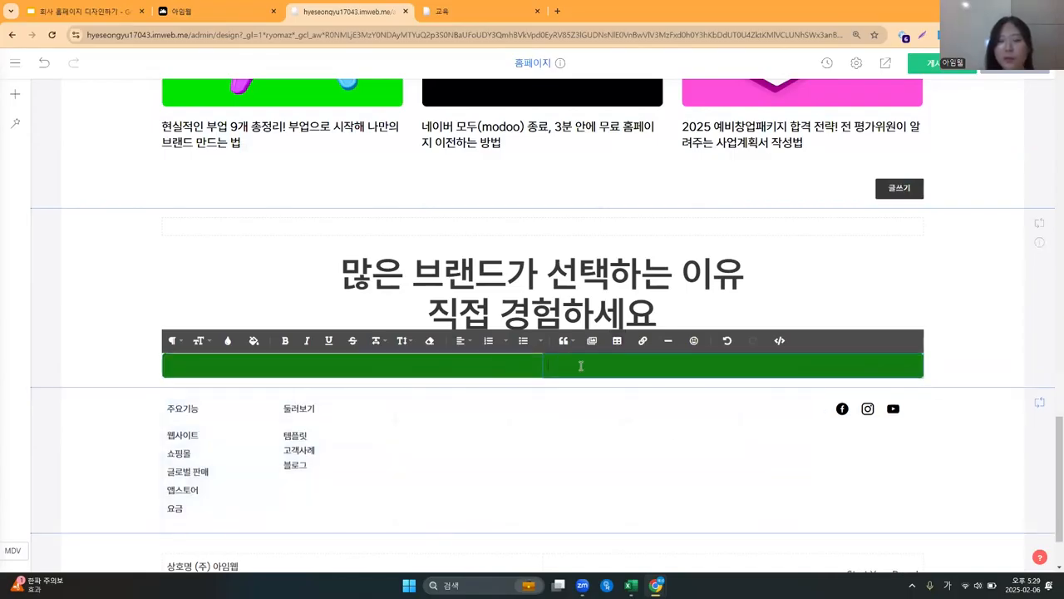
# Enter '80만', '누적 사이트 이용 수', '수 많은 브랜드들이 아임웹과 함께' and '성장하고 있어요' on separate lines in the first table cell.
pyautogui.click(479, 363)
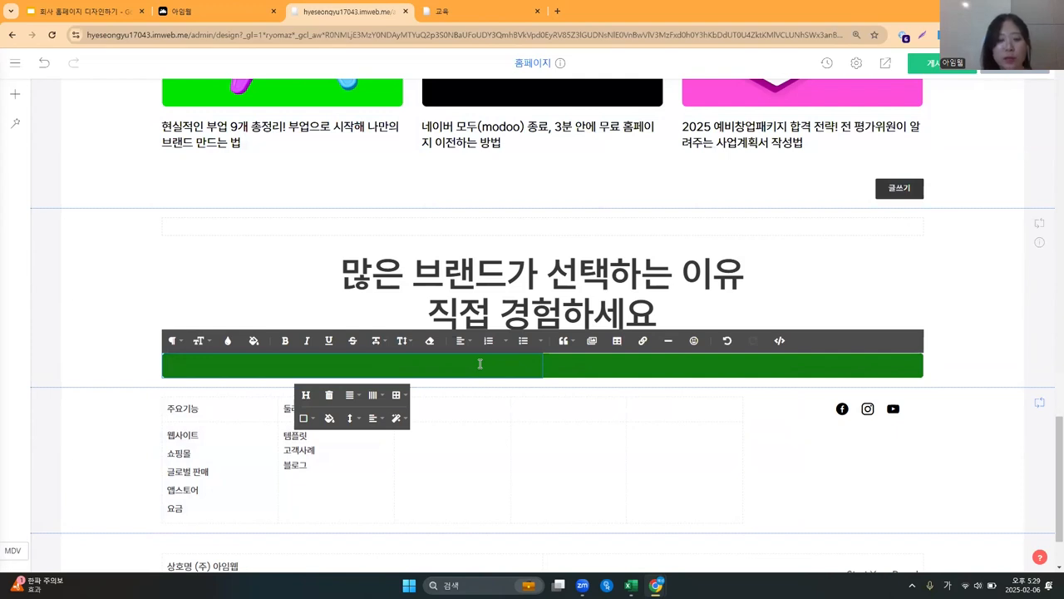
pyautogui.write('ㅁ')
pyautogui.press('BackSpace')
pyautogui.press('BackSpace')
pyautogui.press('BackSpace')
pyautogui.press('BackSpace')
pyautogui.write('80만')
pyautogui.press('Return')
pyautogui.write('누적 사이트 이용 수')
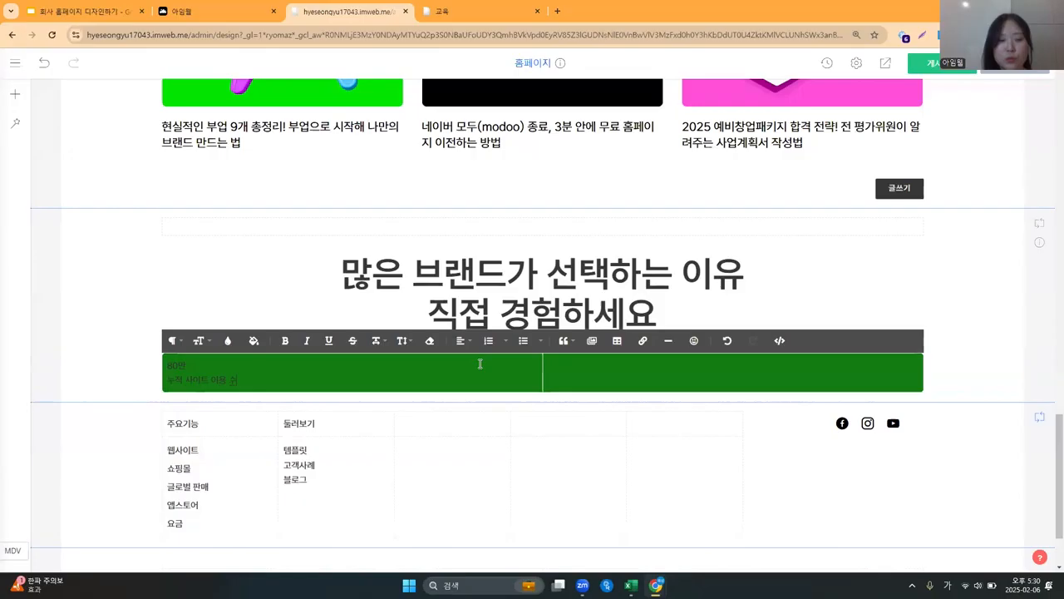
pyautogui.press('Return')
pyautogui.press('BackSpace')
pyautogui.press('Return')
pyautogui.write('수 많은 브랜드들이 아임웹과 함께')
pyautogui.press('Return')
pyautogui.write('성장하고 있어요')
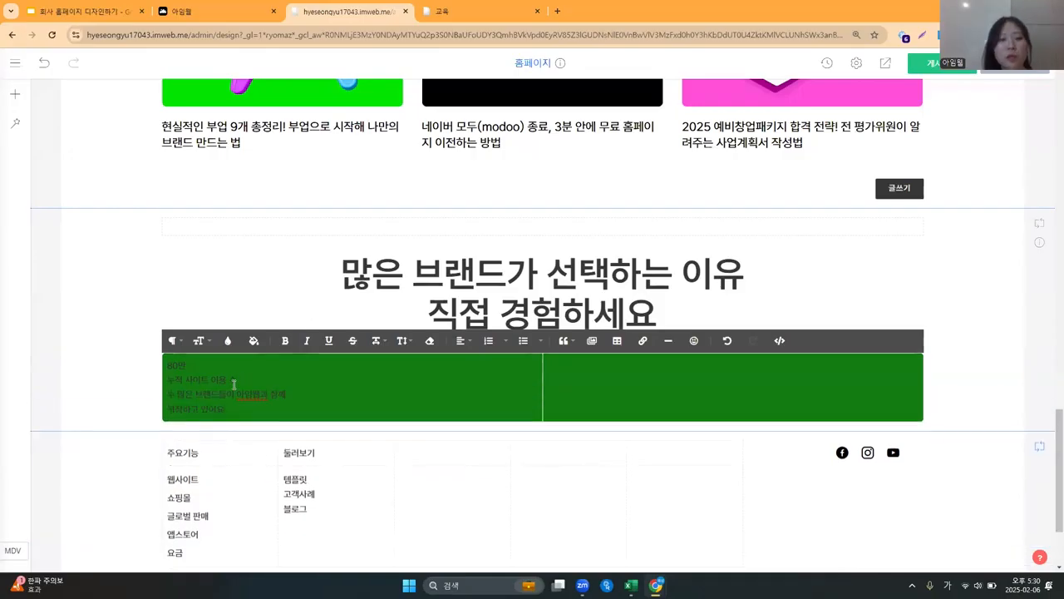
# Colour all the text in the green card white, as on the reference site.
pyautogui.click(224, 392)
pyautogui.hotkey('ctrl', 'a')
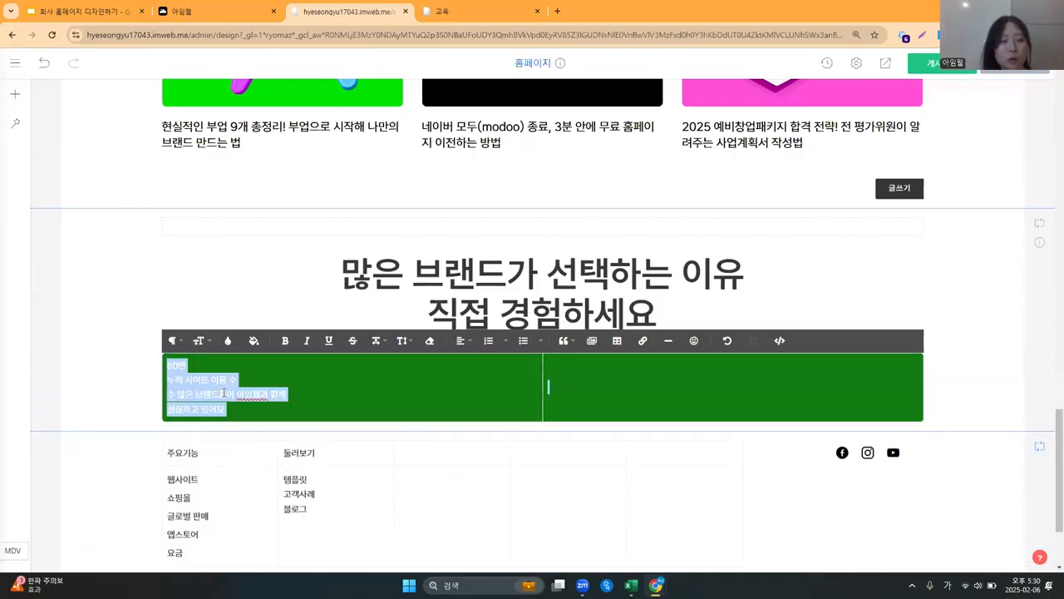
pyautogui.click(202, 12)
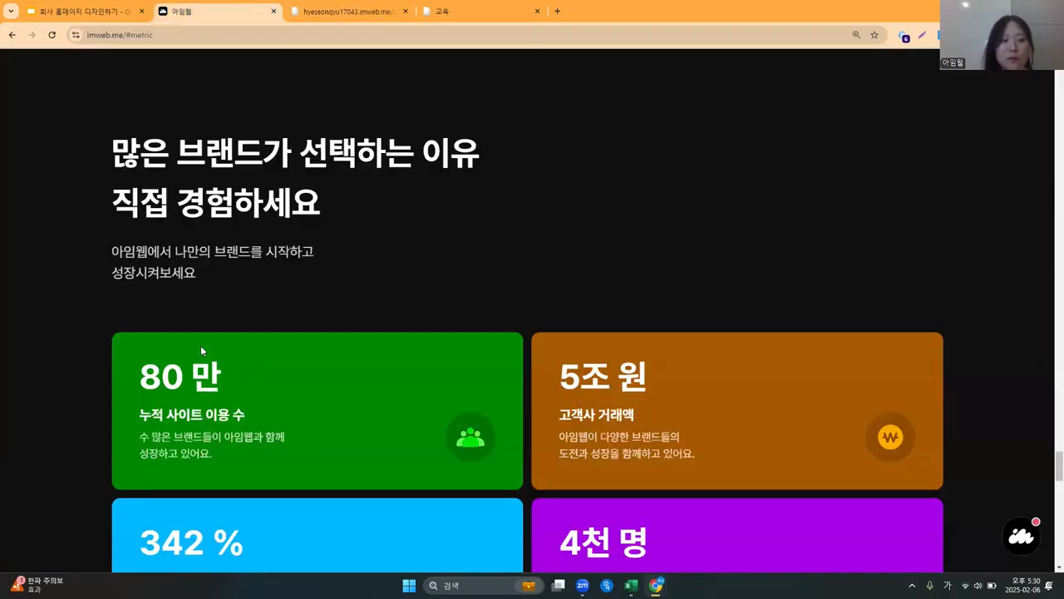
pyautogui.click(341, 11)
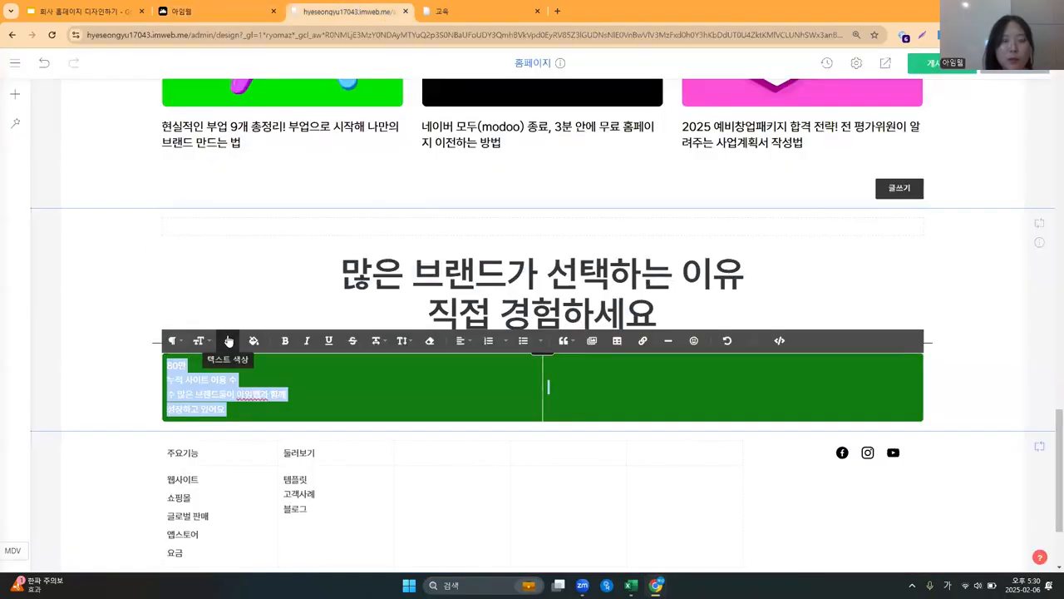
pyautogui.click(229, 341)
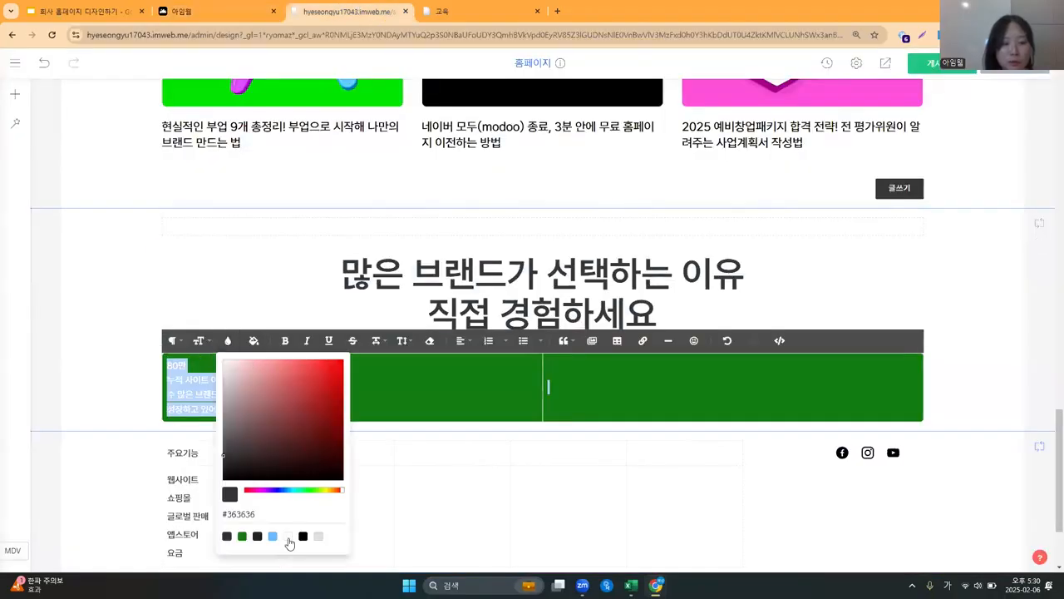
pyautogui.click(290, 541)
# Set the font size of '80만' in the green card to 48.
pyautogui.click(183, 367)
pyautogui.doubleClick(180, 366)
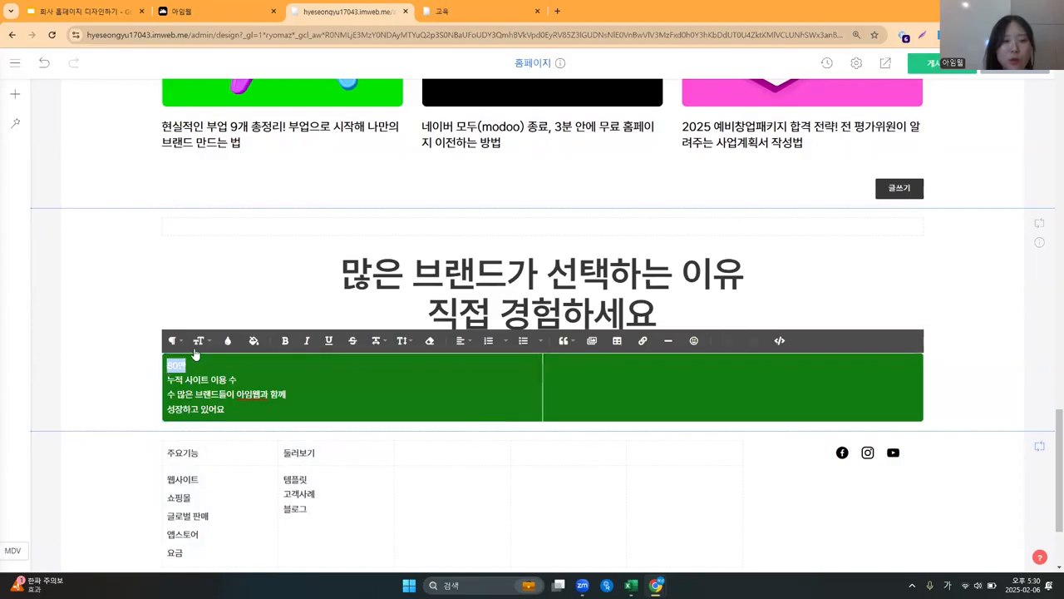
pyautogui.click(199, 340)
pyautogui.scroll(-1, 204, 423)
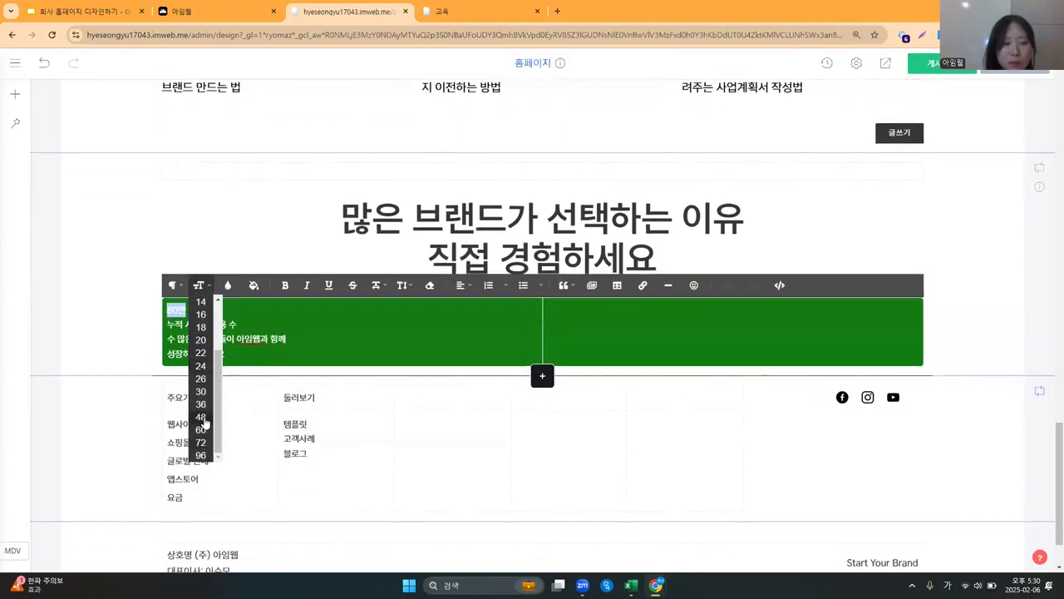
pyautogui.click(201, 435)
# Insert a blank line below '누적 사이트 이용 수' and set that line's text to font size 24.
pyautogui.click(249, 344)
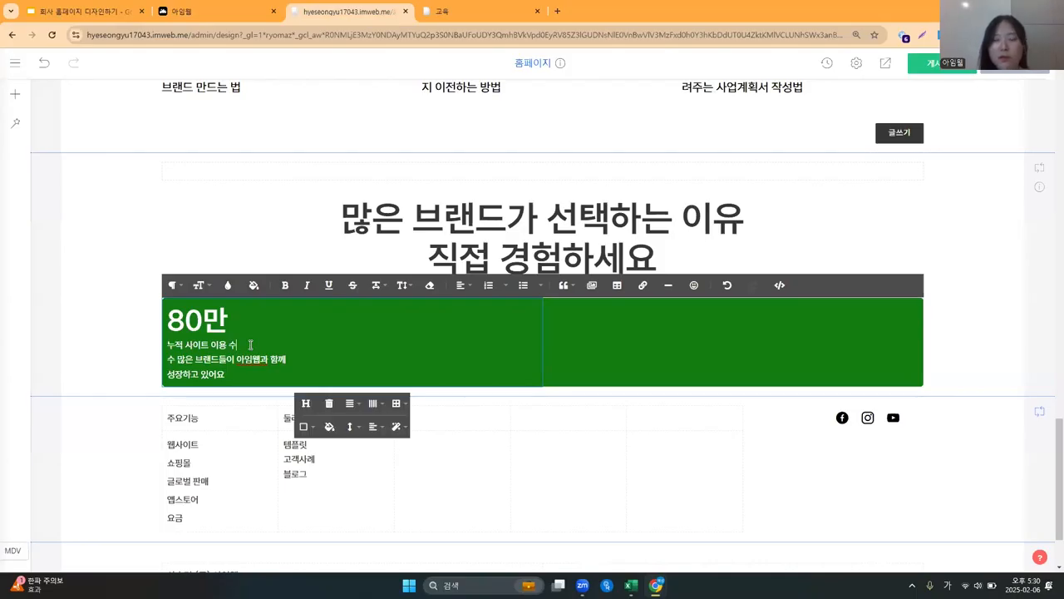
pyautogui.press('Return')
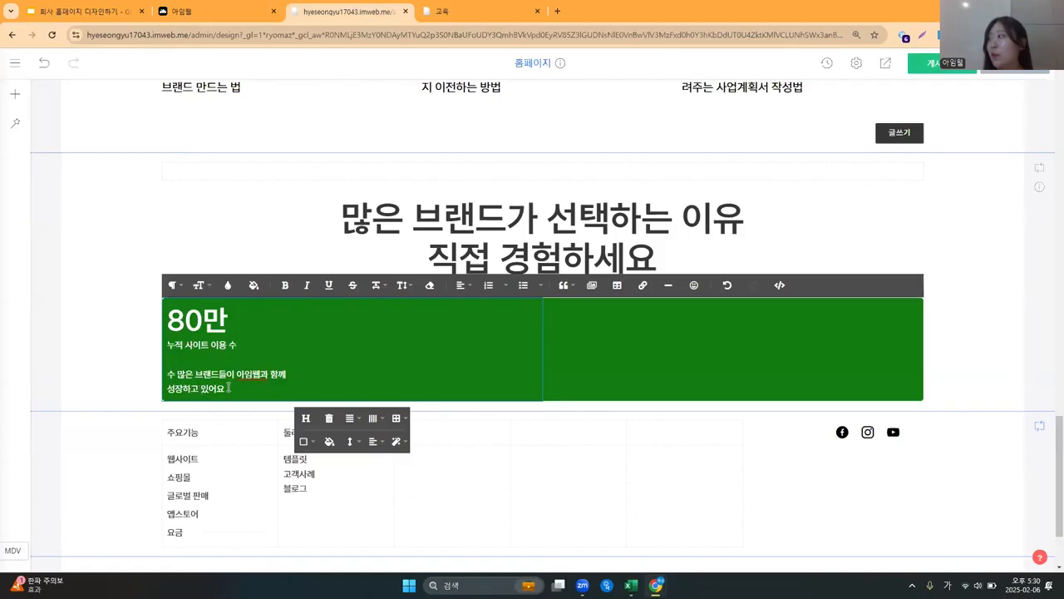
pyautogui.click(242, 10)
pyautogui.click(349, 11)
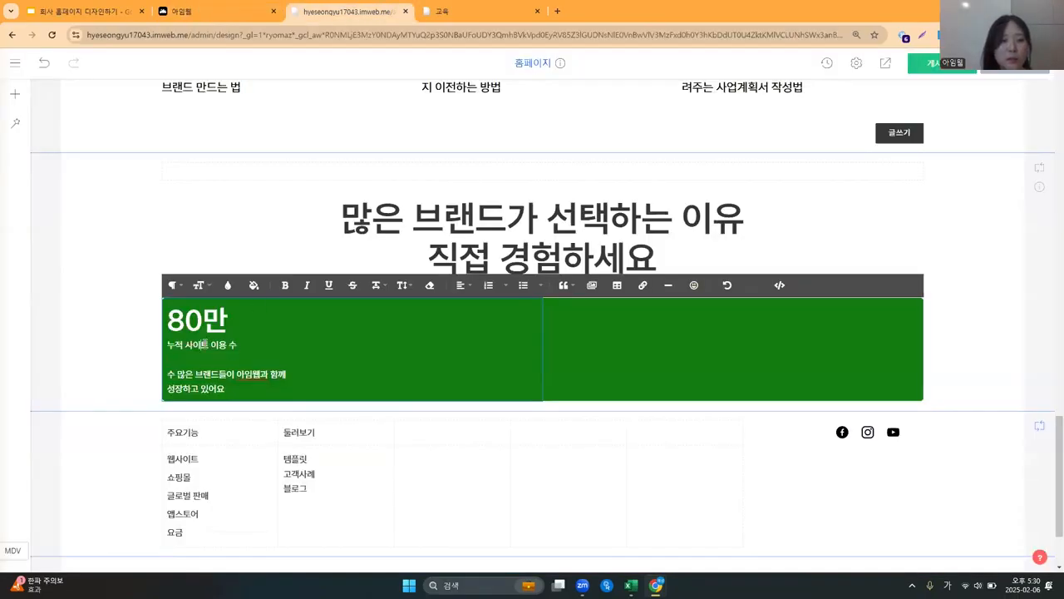
pyautogui.tripleClick(203, 344)
pyautogui.click(198, 285)
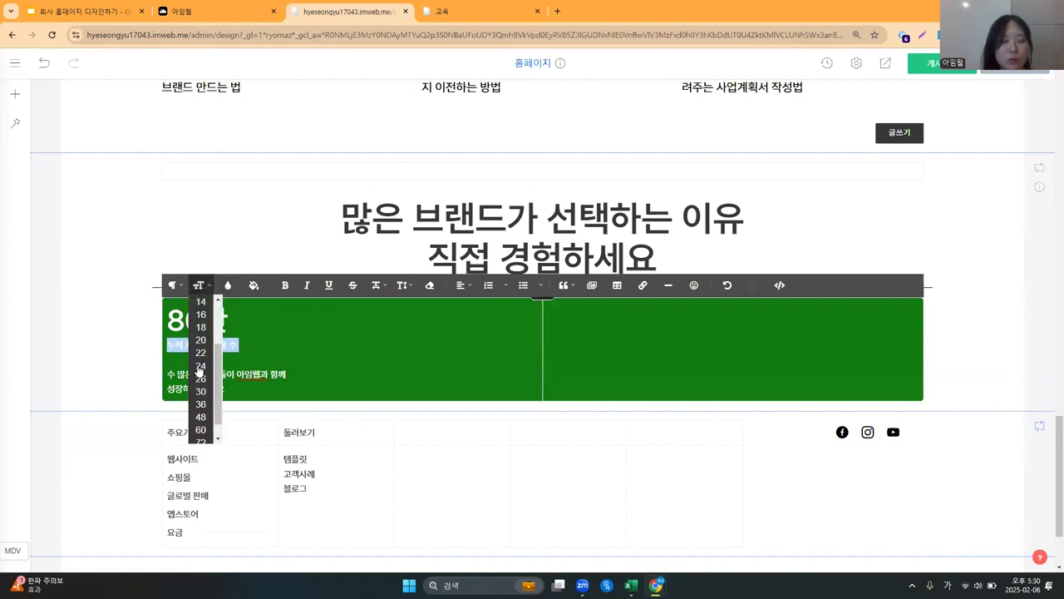
pyautogui.click(201, 366)
pyautogui.click(298, 372)
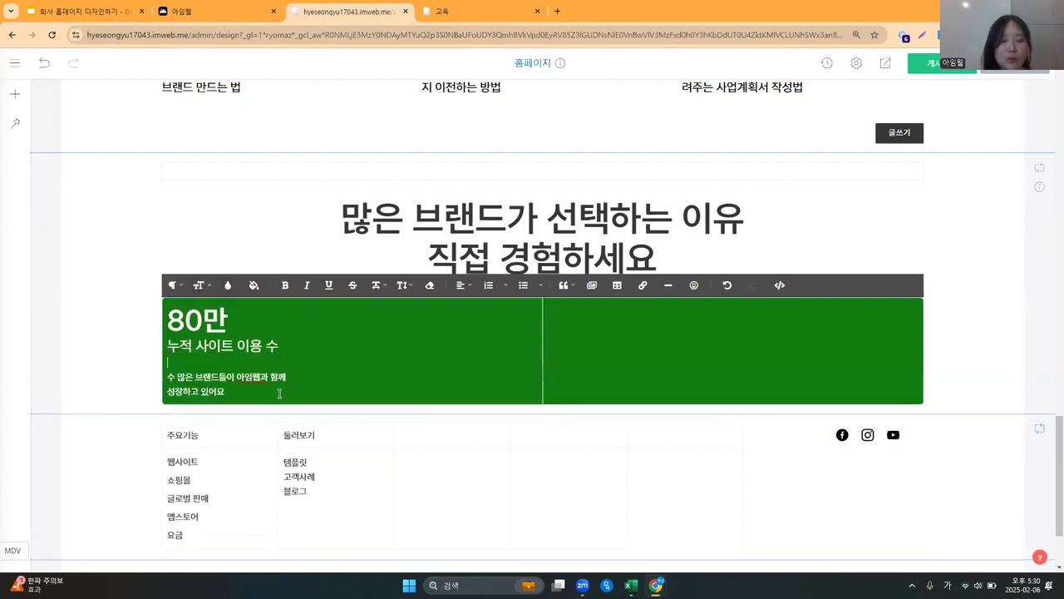
# Narrow the table inside the first green '80만' card from both sides, leaving a green margin beside the logo and the text.
pyautogui.click(677, 357)
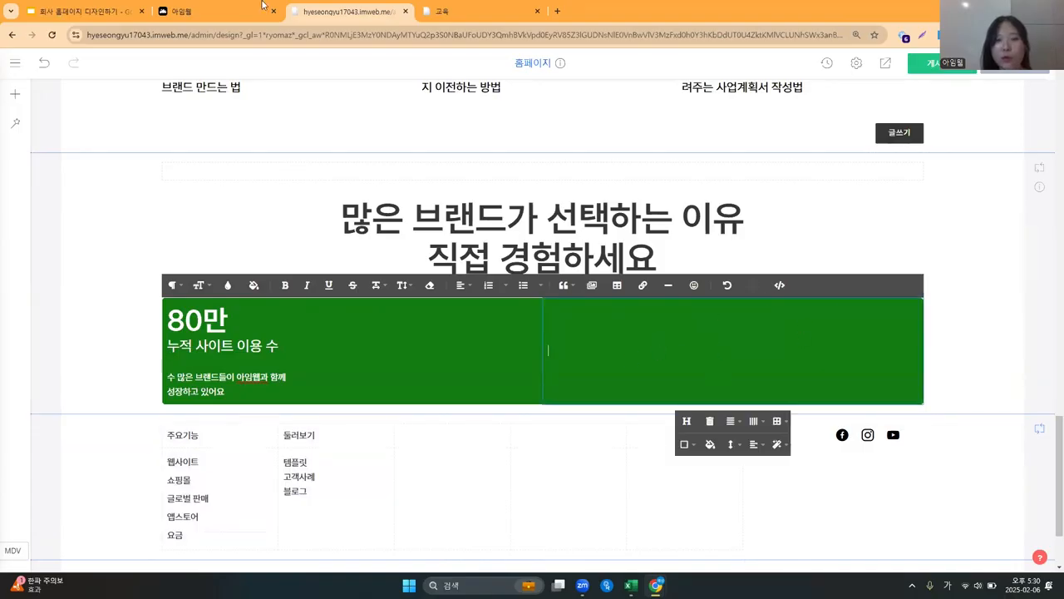
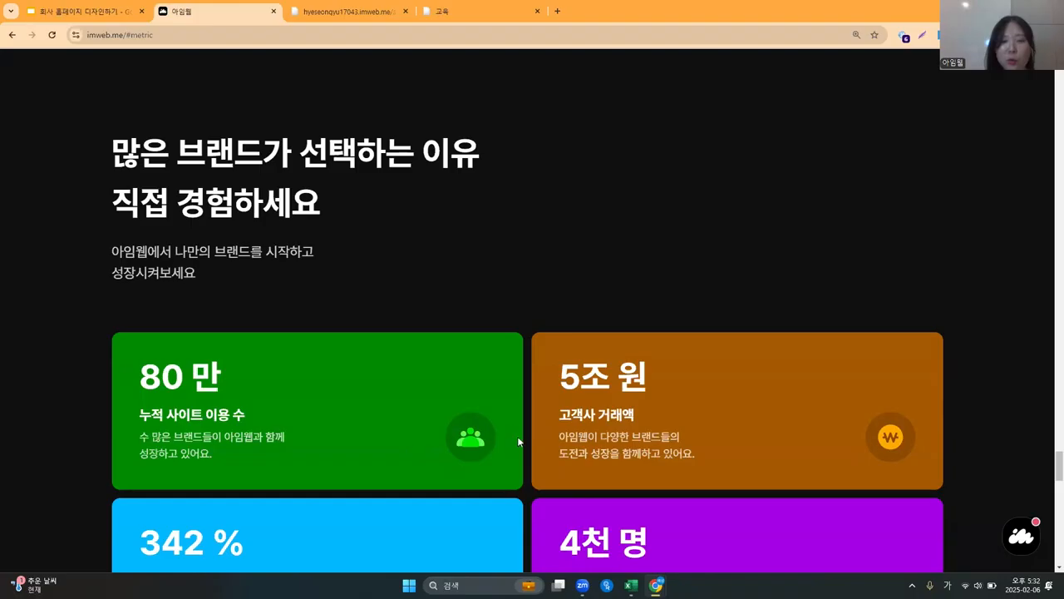
pyautogui.click(374, 9)
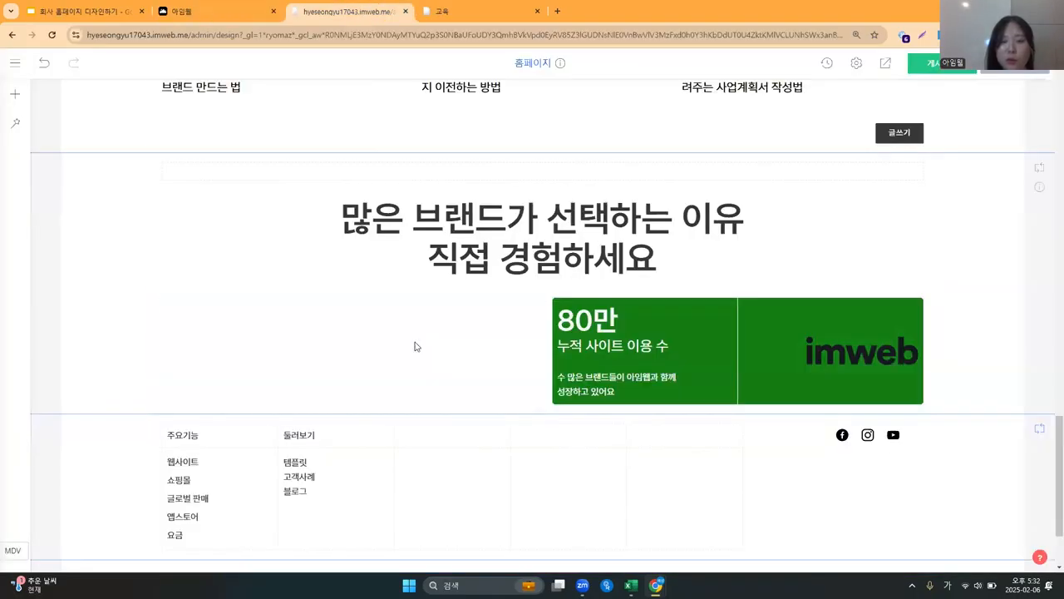
pyautogui.click(416, 350)
pyautogui.moveTo(530, 330); pyautogui.dragTo(511, 333)
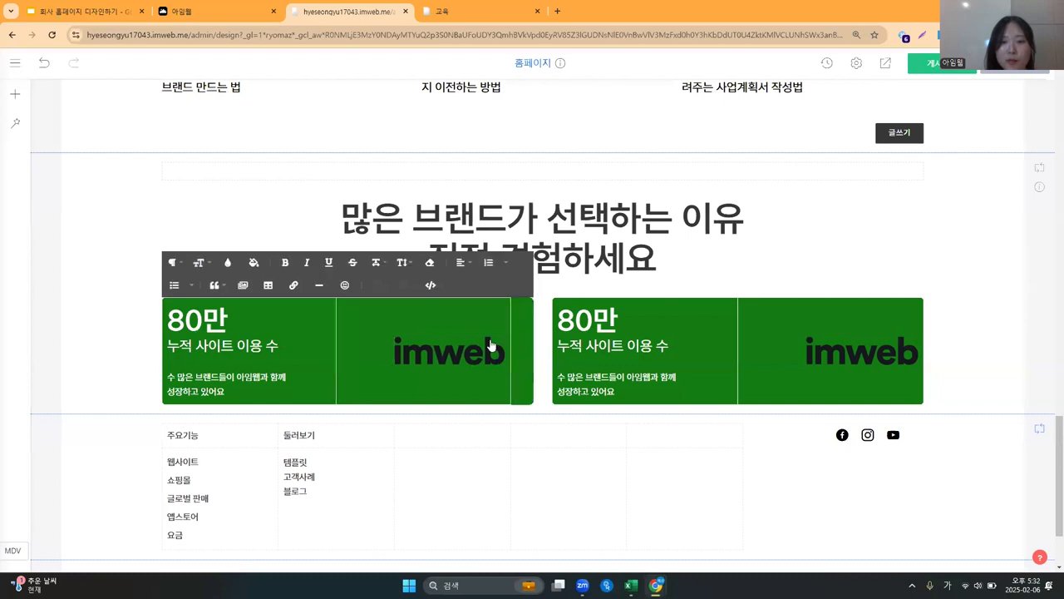
pyautogui.click(249, 346)
pyautogui.moveTo(163, 343); pyautogui.dragTo(188, 344)
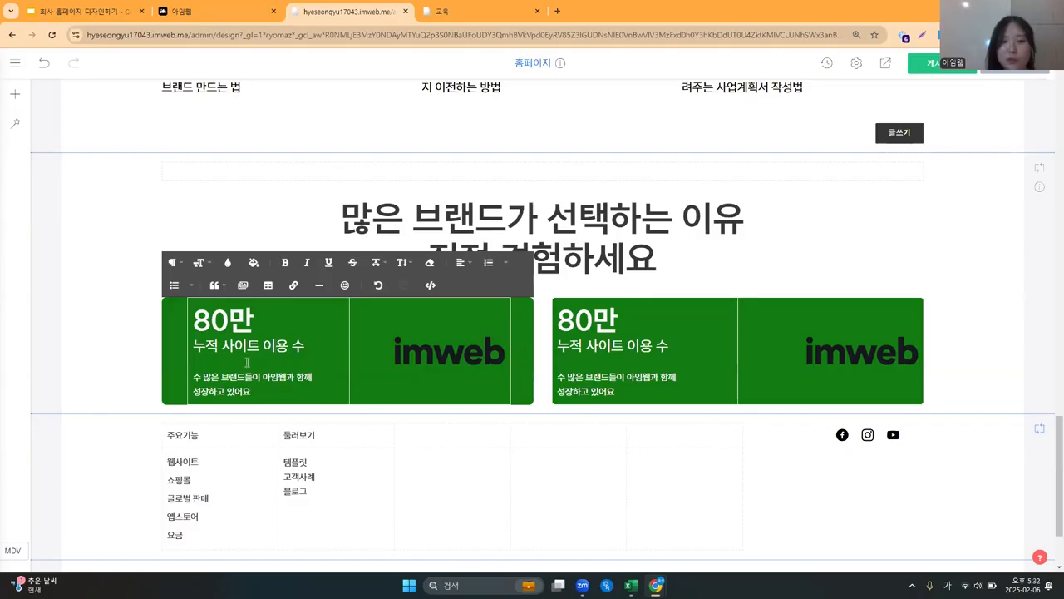
pyautogui.click(115, 337)
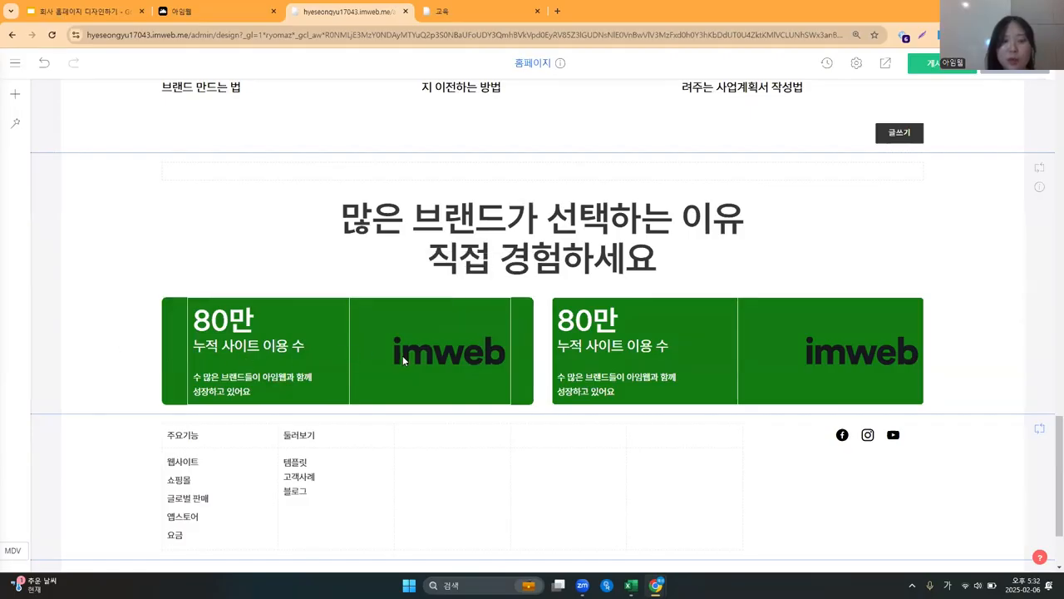
# Apply the '테두리 없음' table style to the table in the first '80만' card.
pyautogui.doubleClick(281, 333)
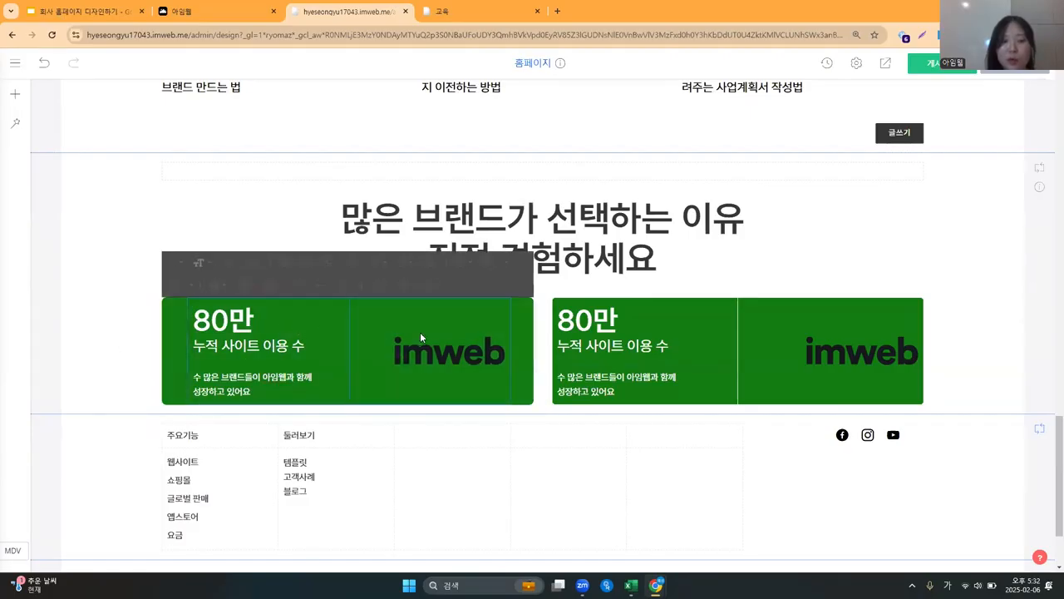
pyautogui.click(418, 349)
pyautogui.click(393, 422)
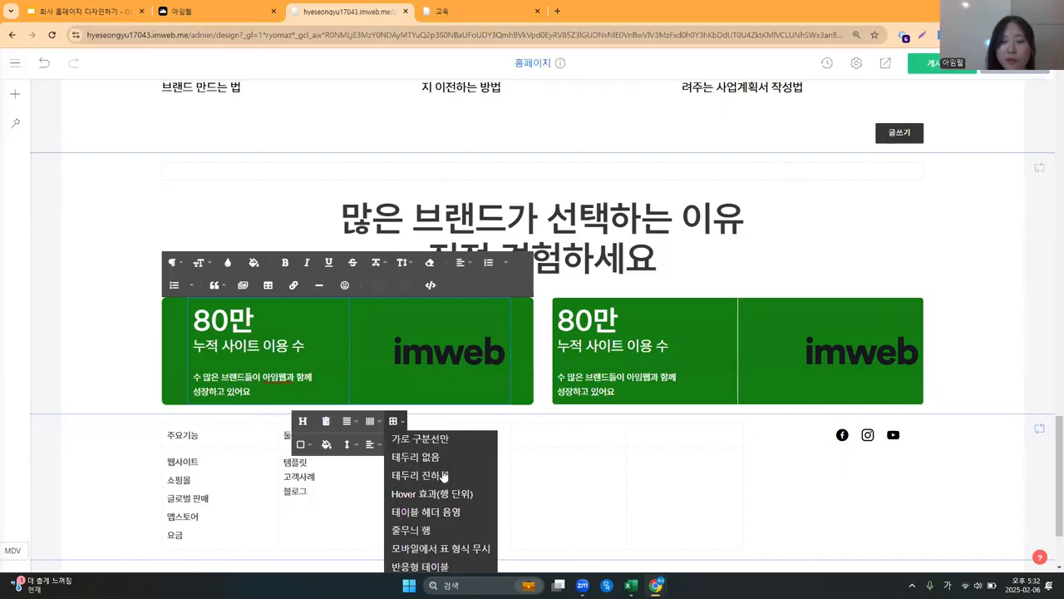
pyautogui.click(436, 457)
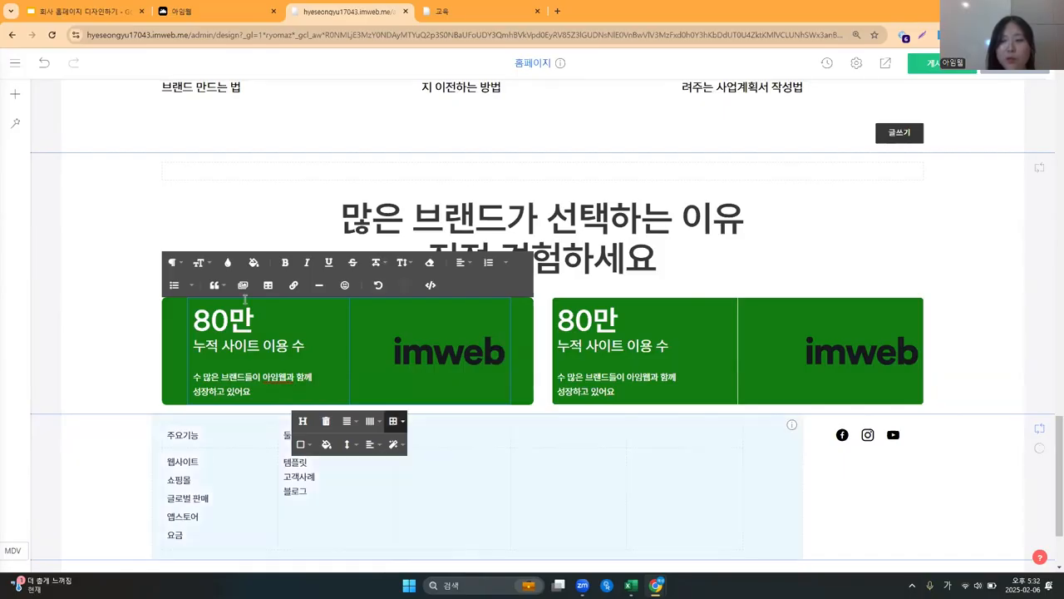
pyautogui.click(705, 377)
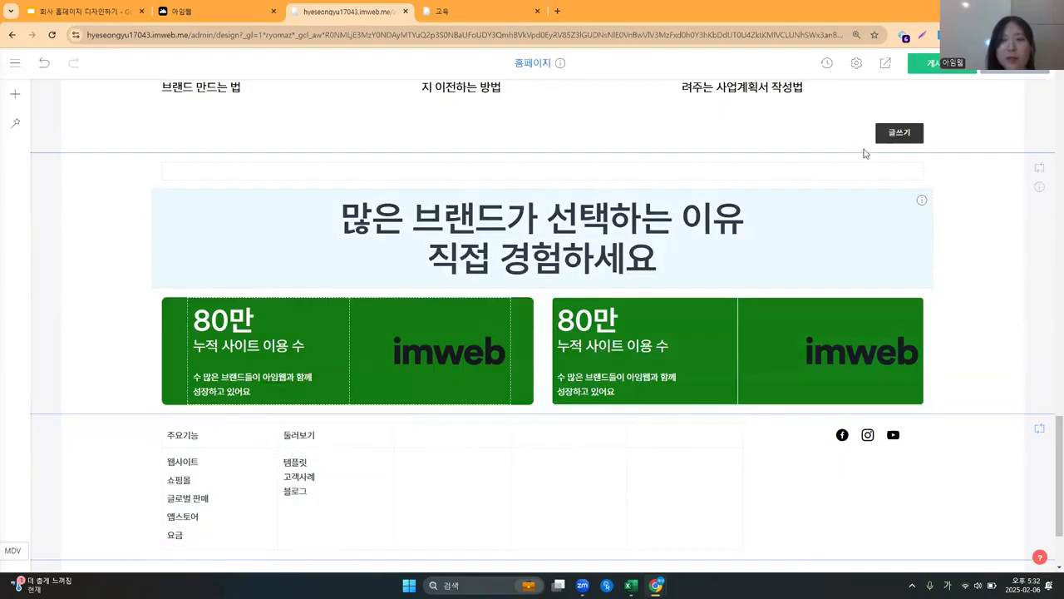
# Preview the homepage and examine the card row in the '많은 브랜드가 선택하는 이유' section.
pyautogui.click(868, 72)
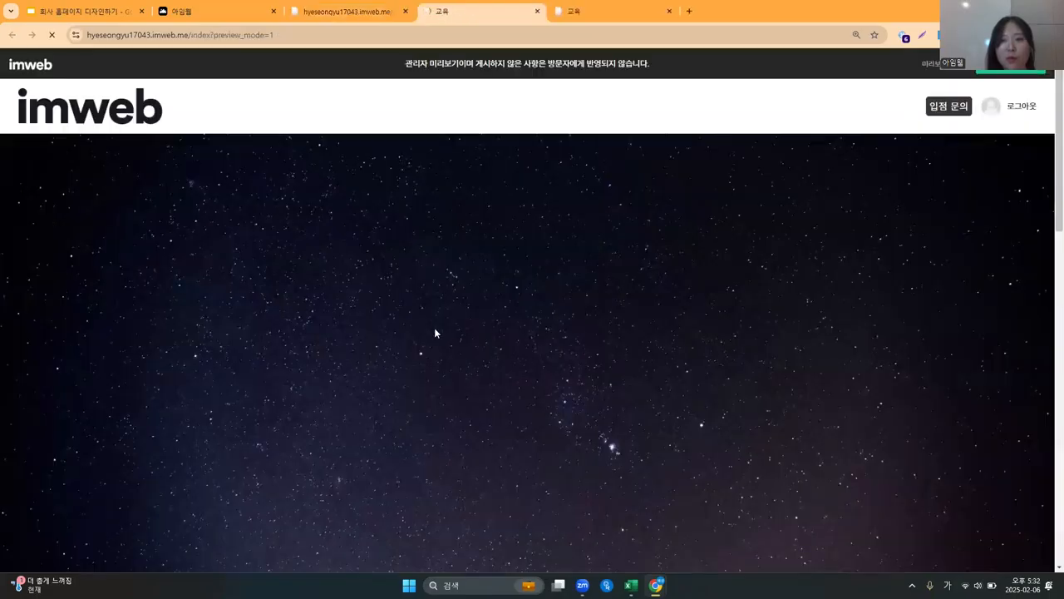
pyautogui.scroll(-20, 442, 362)
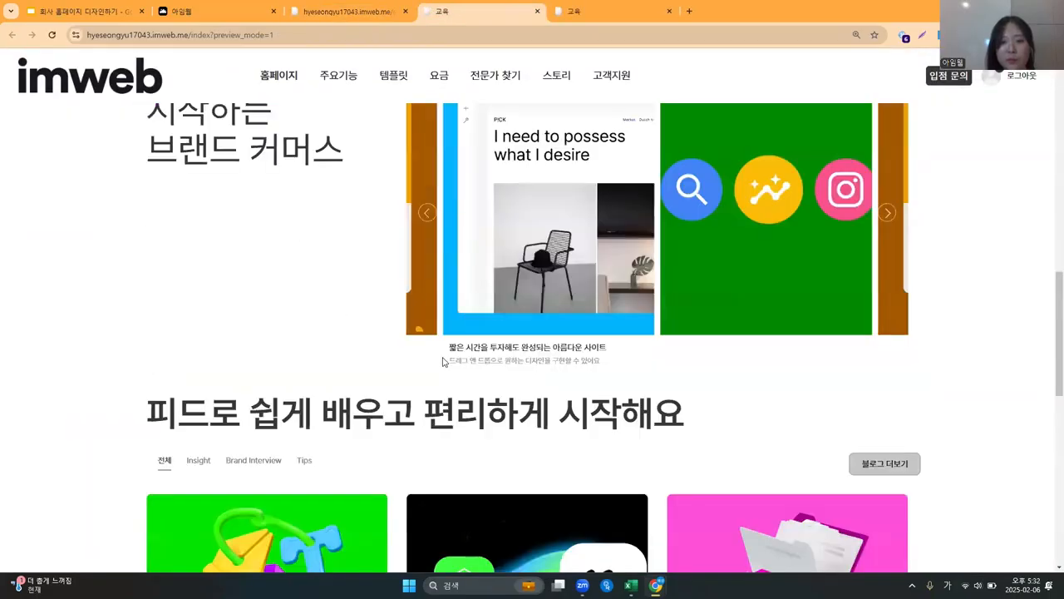
pyautogui.scroll(1, 303, 287)
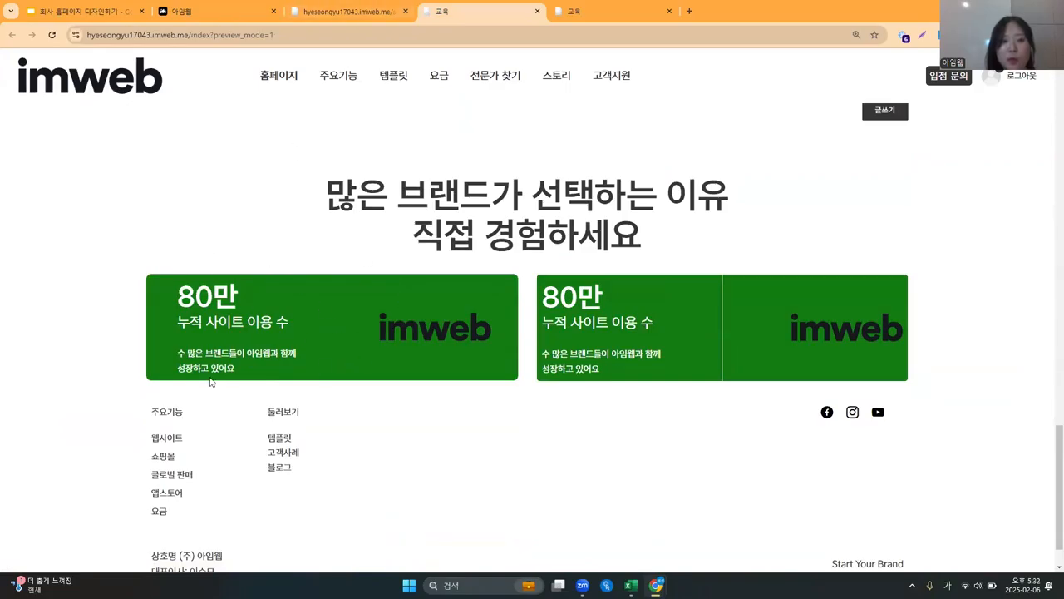
# Return to the editor and add one blank line below and one above the text in the first '80만' card.
pyautogui.click(349, 10)
pyautogui.click(217, 383)
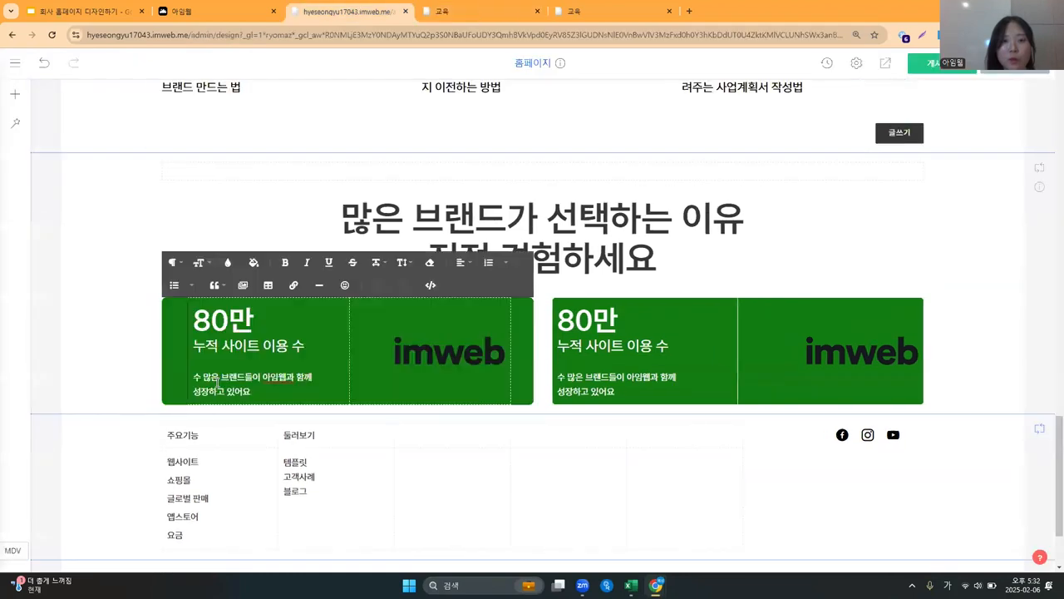
pyautogui.press('Return')
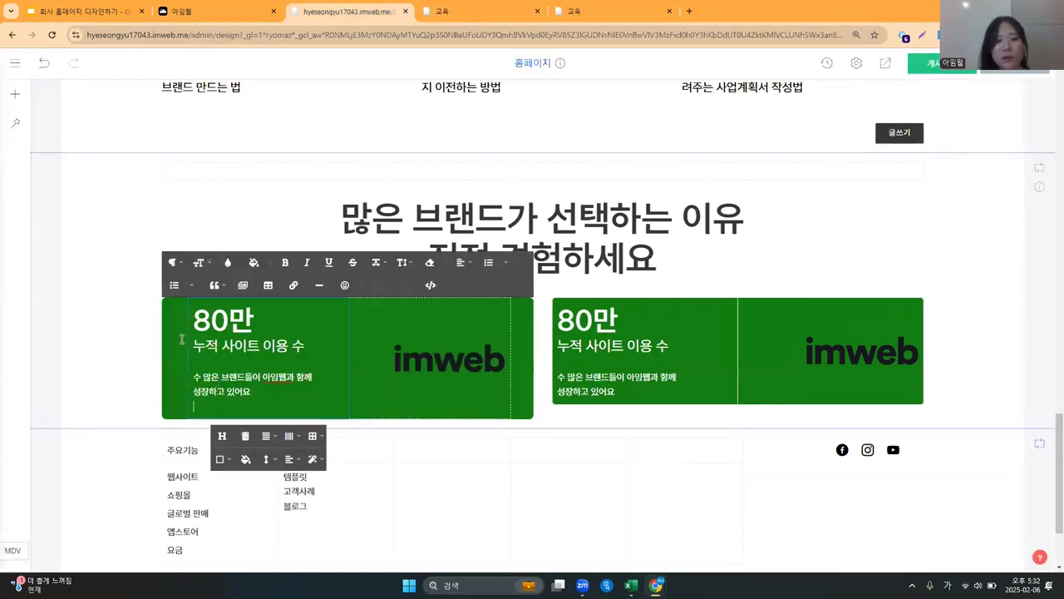
pyautogui.click(183, 332)
pyautogui.press('Return')
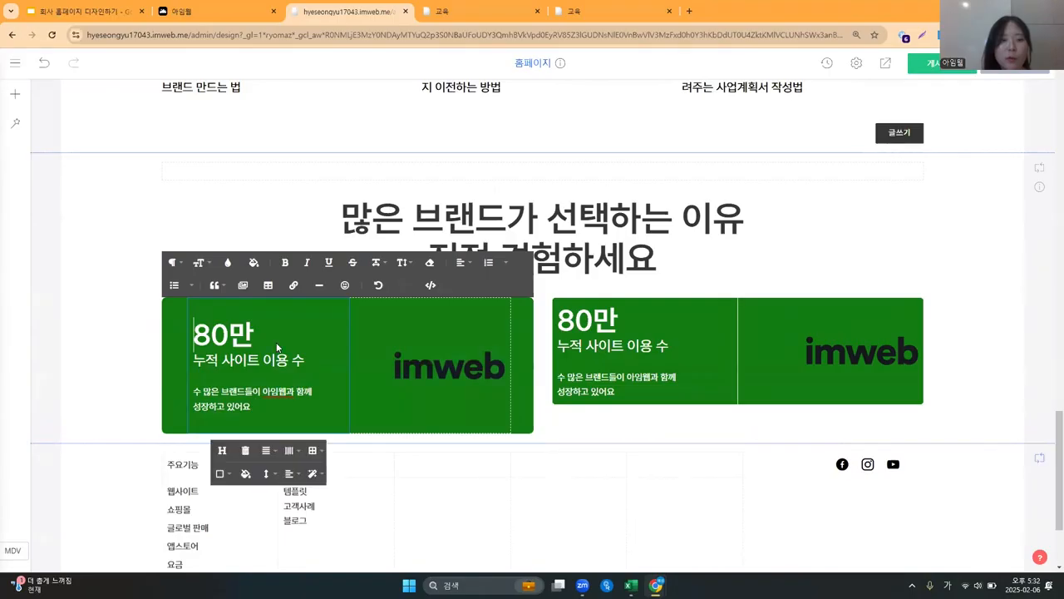
pyautogui.click(72, 352)
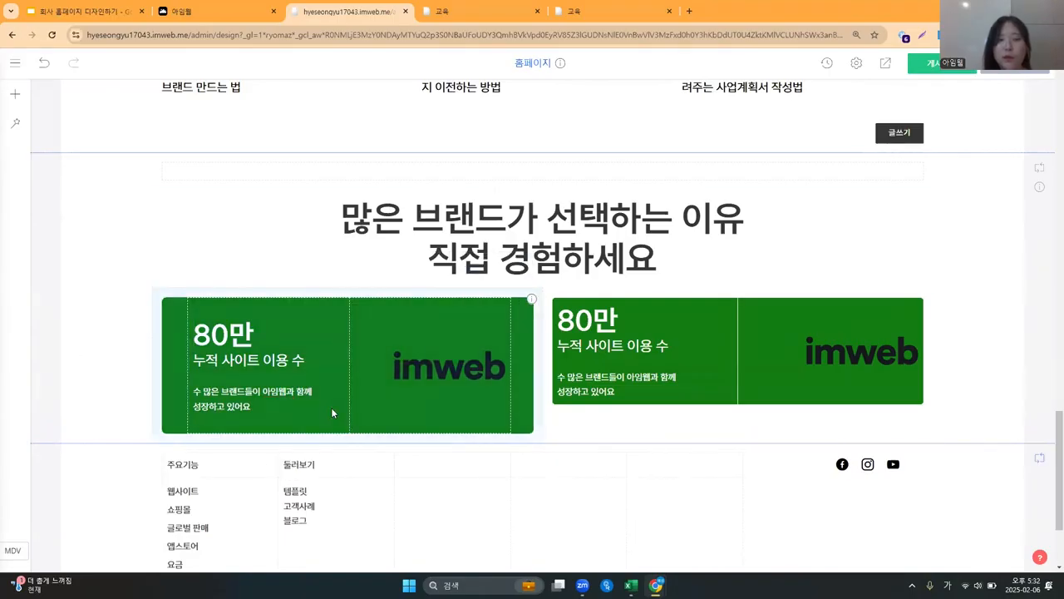
# Preview the homepage again and compare the spacing of the first '80만' card with the reference site's green card.
pyautogui.click(885, 64)
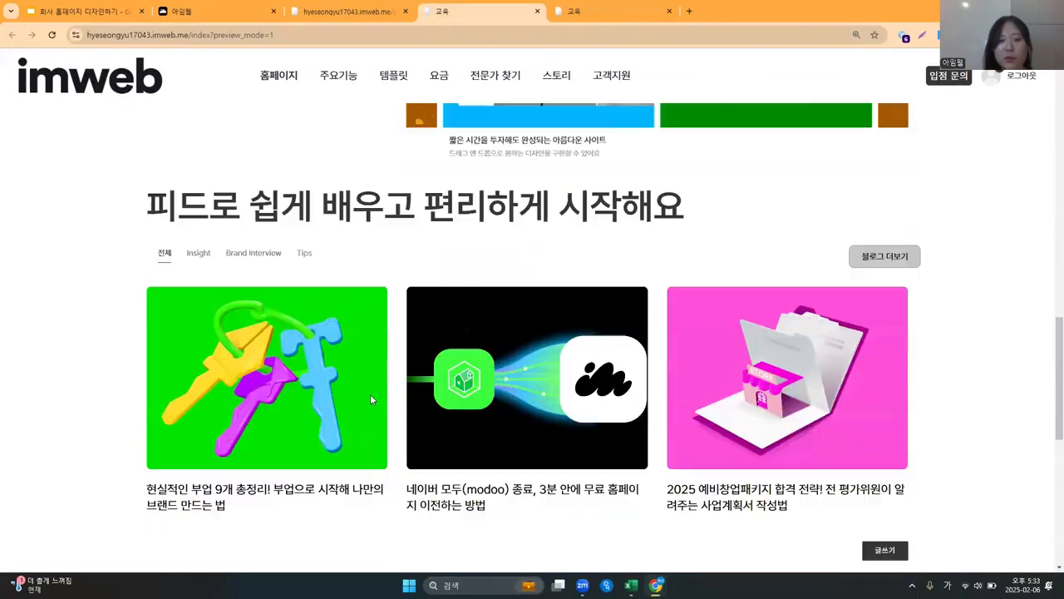
pyautogui.scroll(-9, 370, 399)
pyautogui.scroll(1, 306, 291)
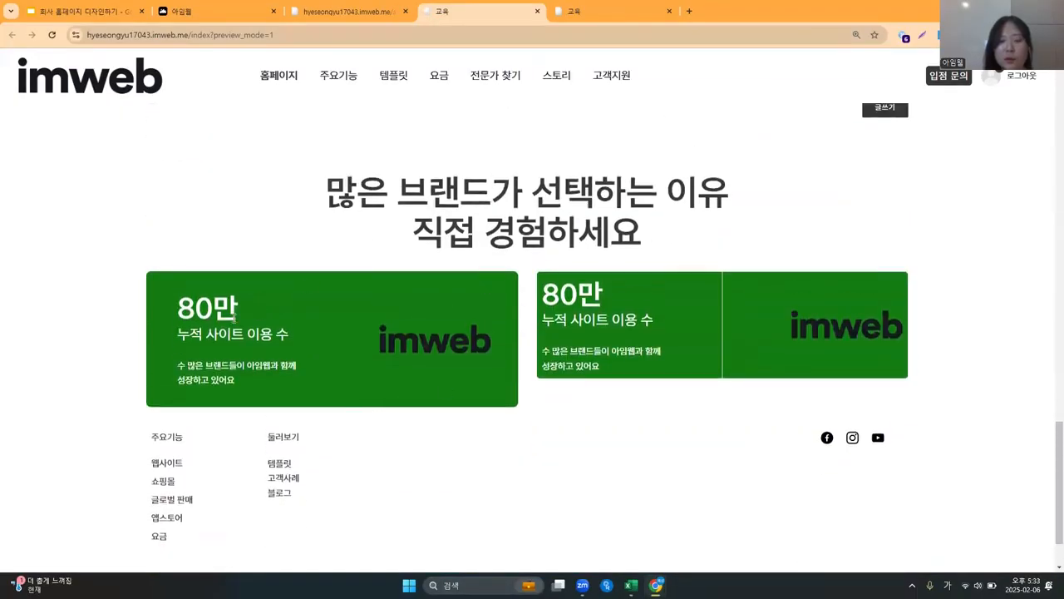
pyautogui.click(251, 6)
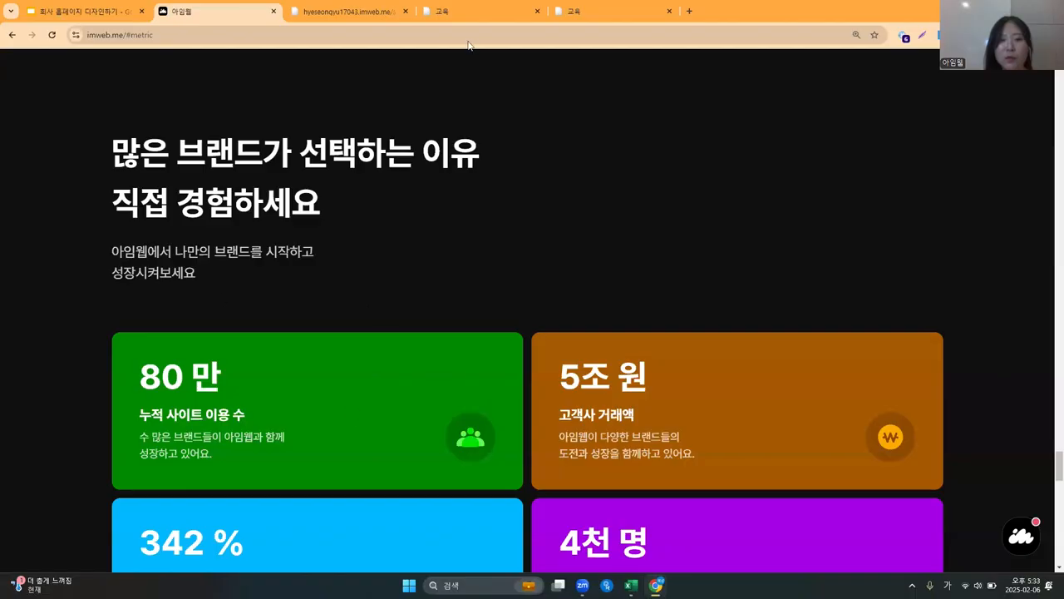
pyautogui.click(491, 10)
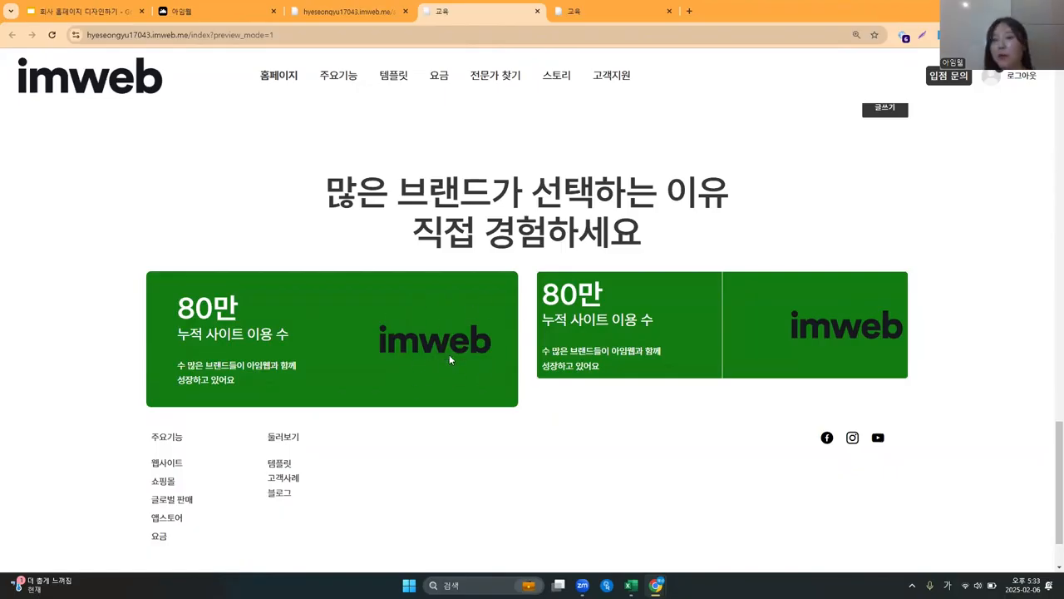
# Back in the editor, change the background colour of the second '80만' card to an orange-brown.
pyautogui.click(354, 11)
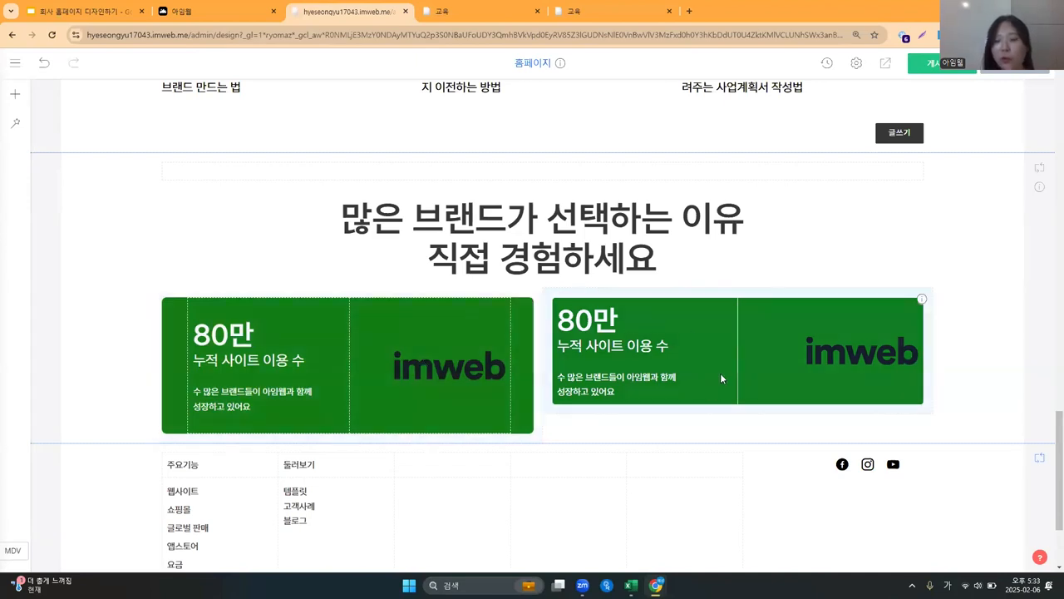
pyautogui.rightClick(674, 321)
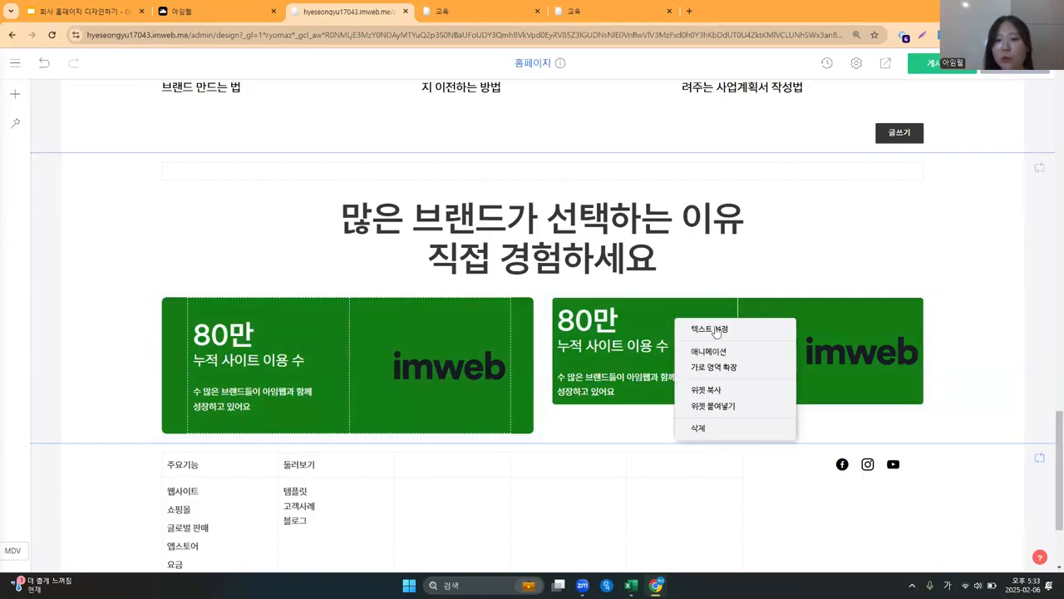
pyautogui.click(717, 331)
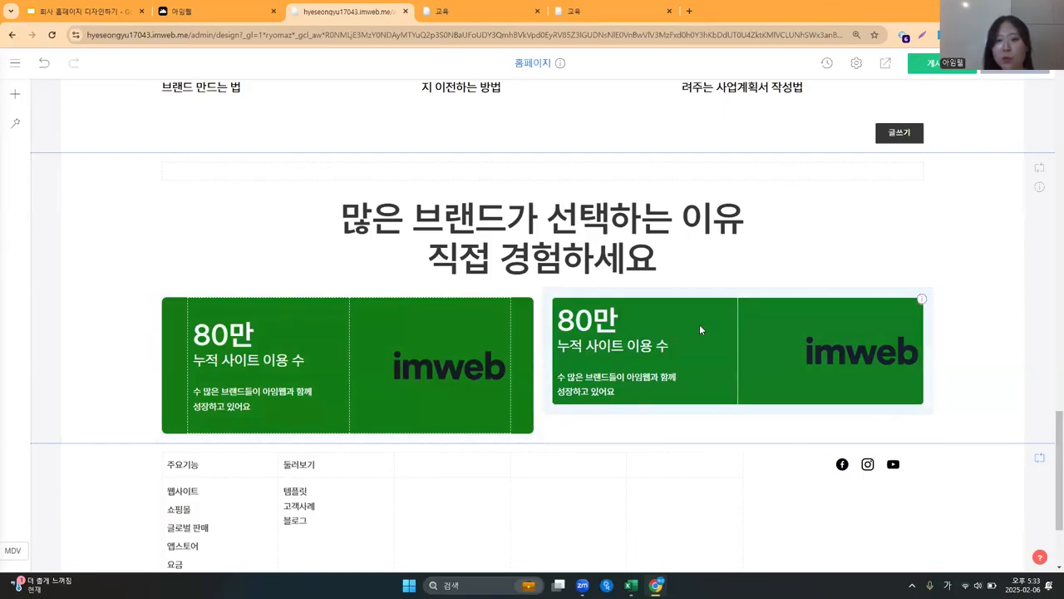
pyautogui.click(444, 189)
pyautogui.moveTo(421, 319); pyautogui.dragTo(429, 273)
pyautogui.moveTo(468, 334); pyautogui.dragTo(484, 335)
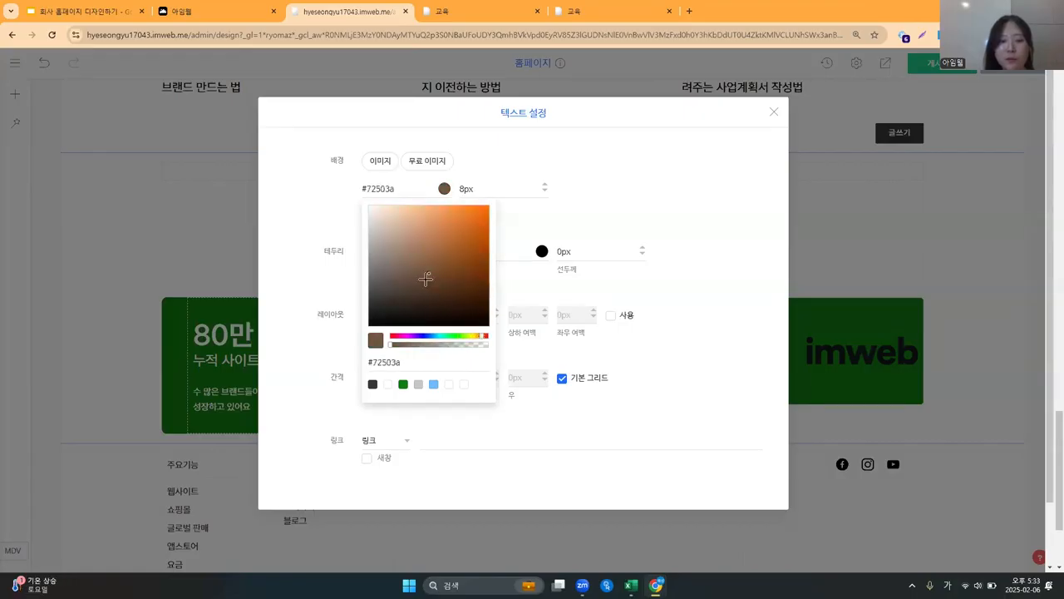
pyautogui.moveTo(440, 266); pyautogui.dragTo(466, 251)
pyautogui.click(891, 241)
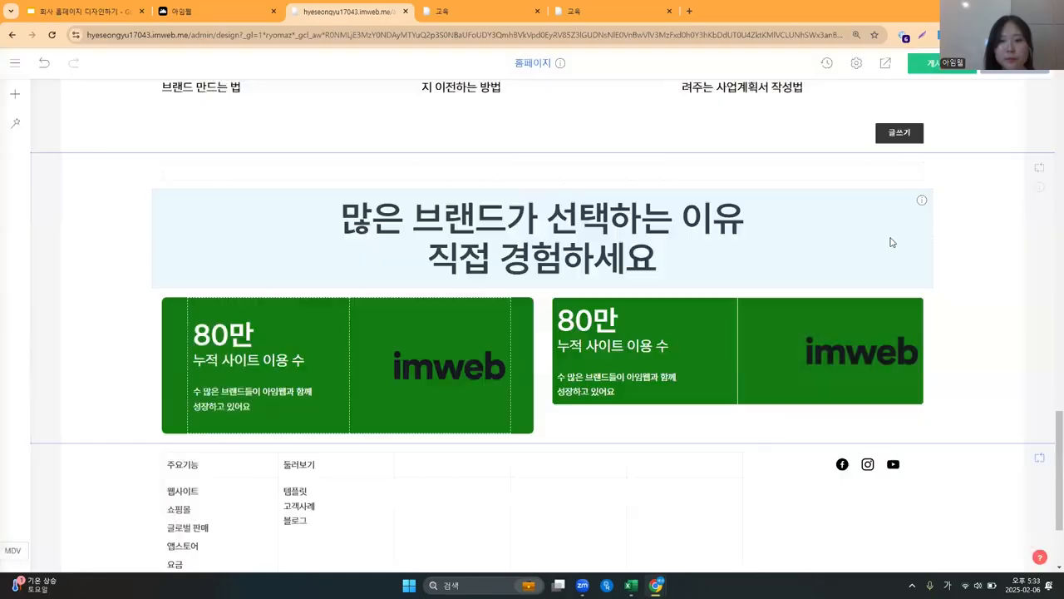
# Add one blank line below and one above the text in the brown card.
pyautogui.click(635, 387)
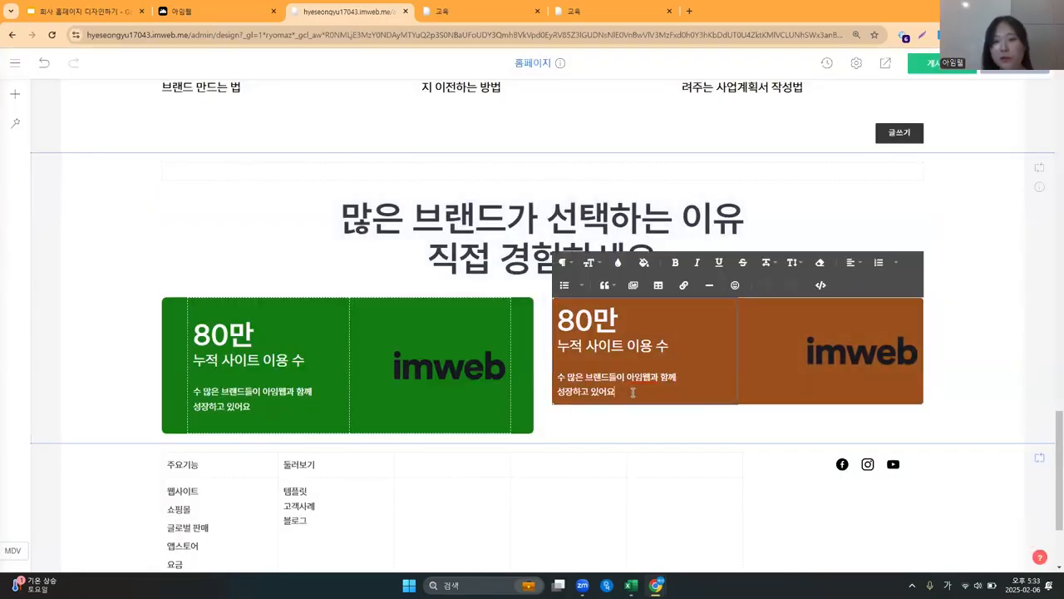
pyautogui.click(564, 323)
pyautogui.press('Return')
pyautogui.click(995, 363)
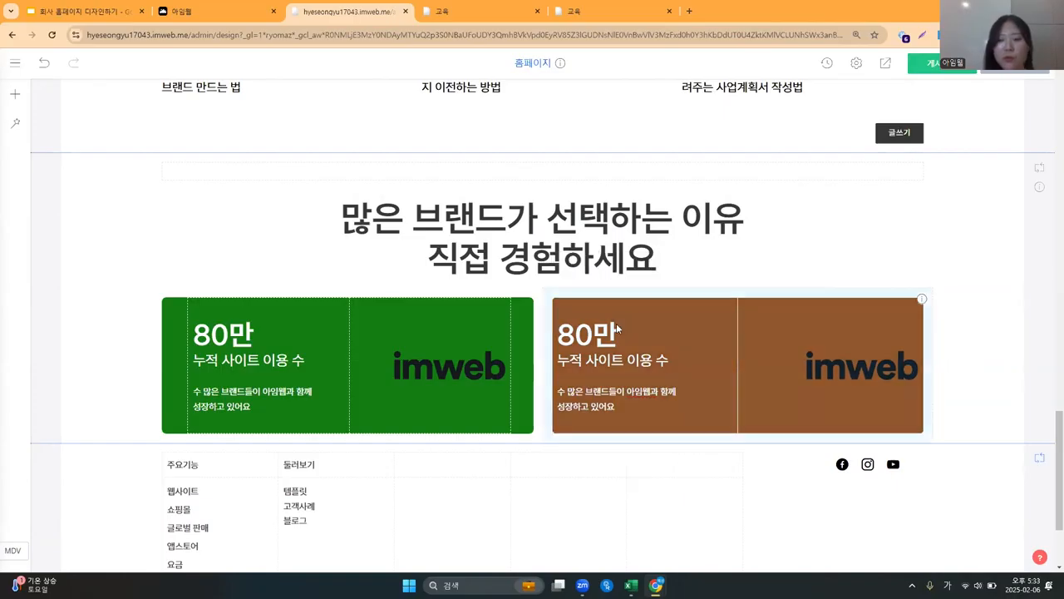
pyautogui.click(591, 341)
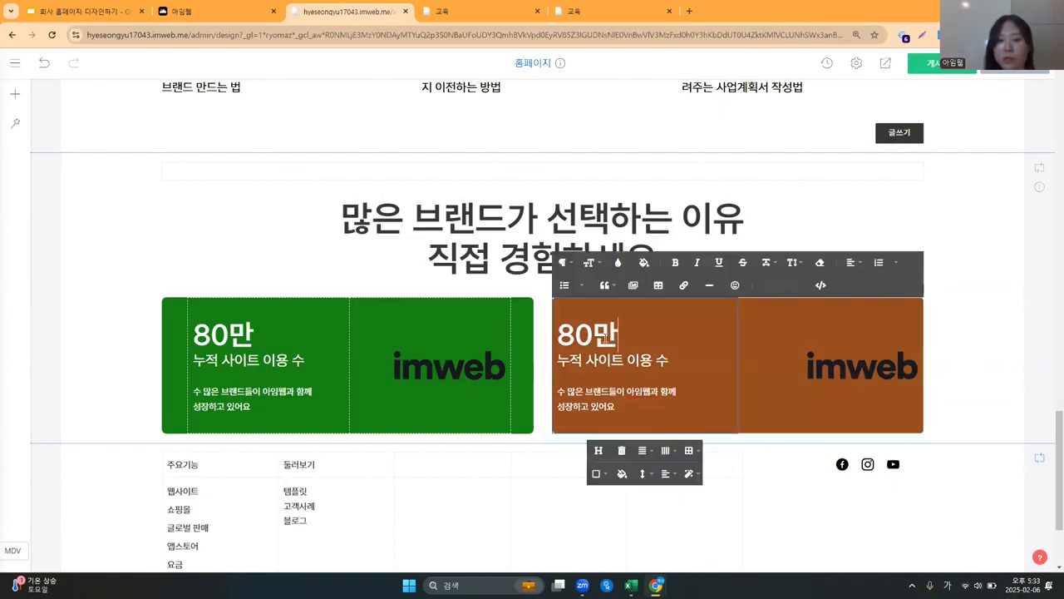
pyautogui.moveTo(615, 336); pyautogui.dragTo(560, 345)
pyautogui.press('BackSpace')
pyautogui.write('5종')
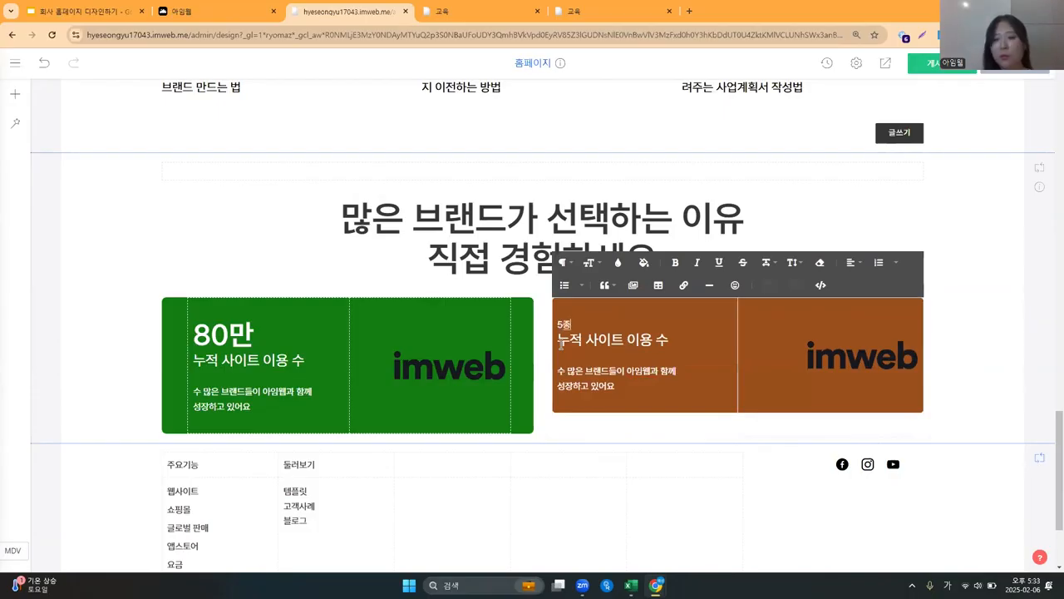
pyautogui.write(' 원')
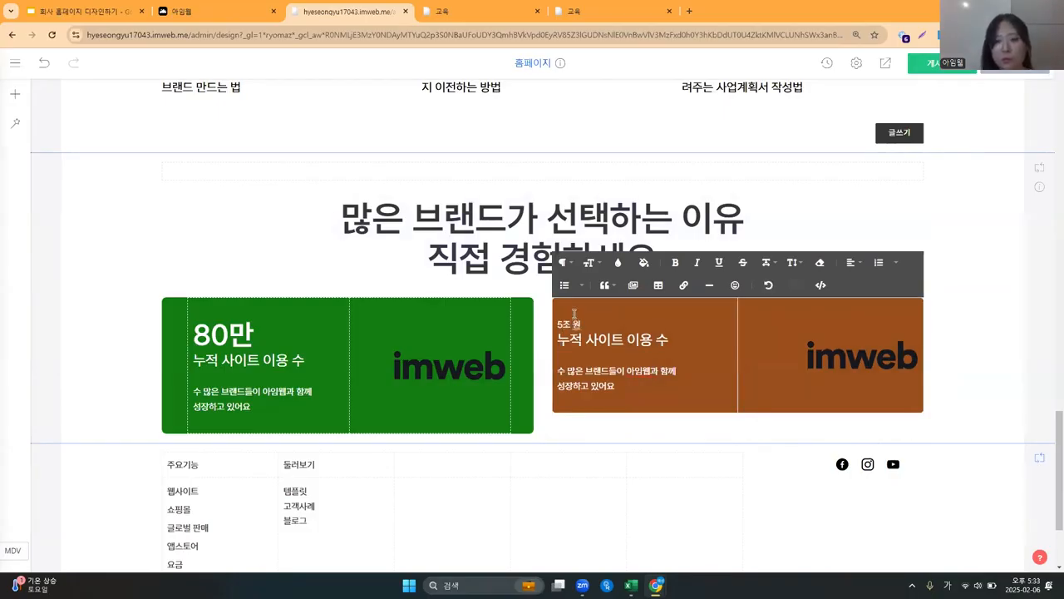
pyautogui.hotkey('ctrl', 'z')
# Replace '80만' in the brown card with '5조 원', keeping the large heading formatting.
pyautogui.click(655, 333)
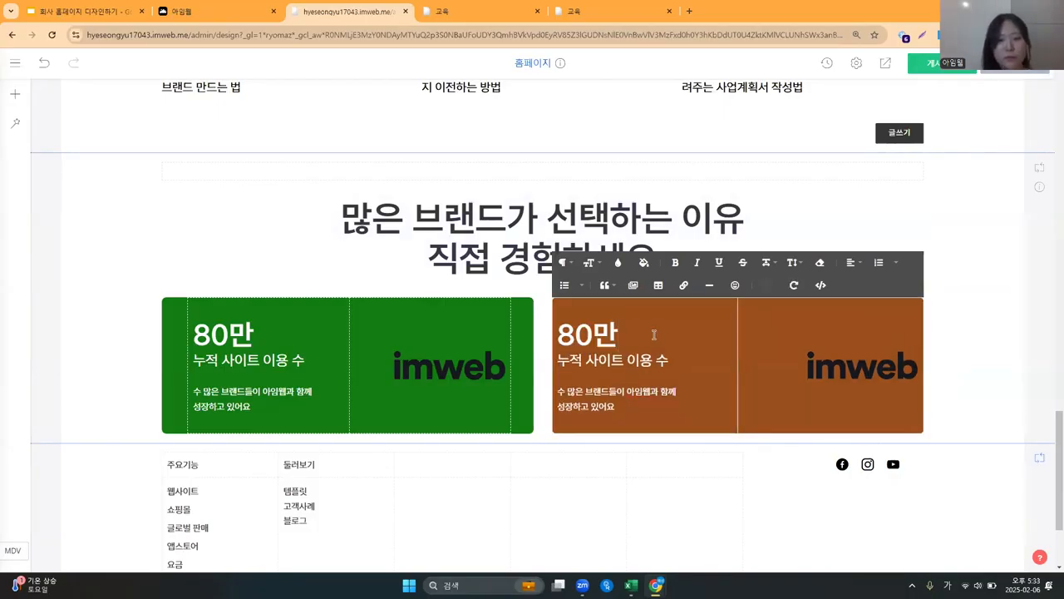
pyautogui.write('5조 ㅇㅜㅓㄴ')
pyautogui.press('Left')
pyautogui.press('Left')
pyautogui.press('Left')
pyautogui.press('Left')
pyautogui.press('BackSpace')
pyautogui.press('BackSpace')
pyautogui.press('BackSpace')
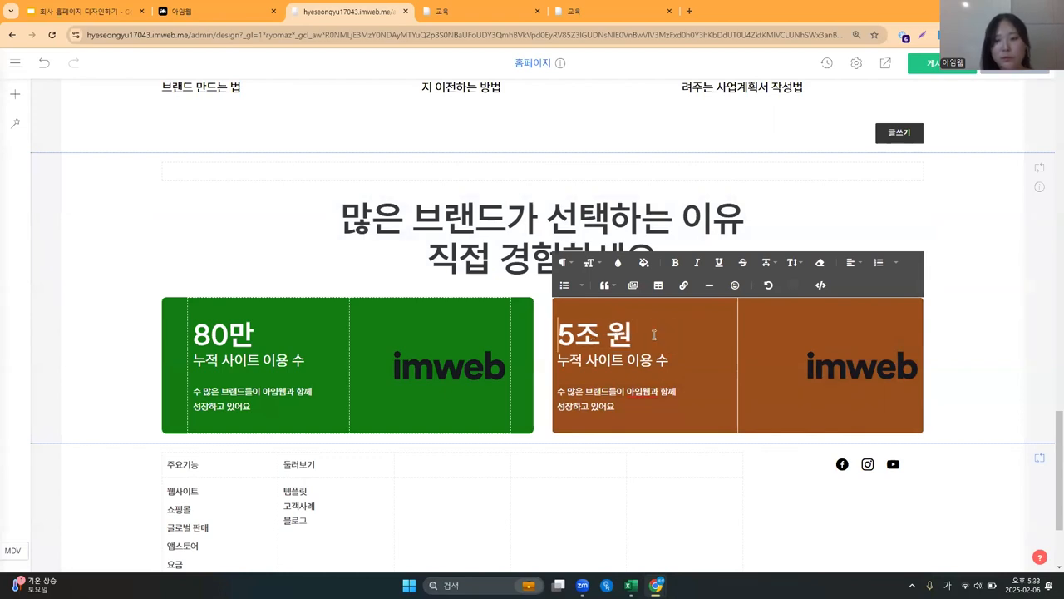
# Narrow the table inside the brown '5조 원' card from both sides, leaving a brown margin beside the text and the logo.
pyautogui.click(747, 338)
pyautogui.click(576, 357)
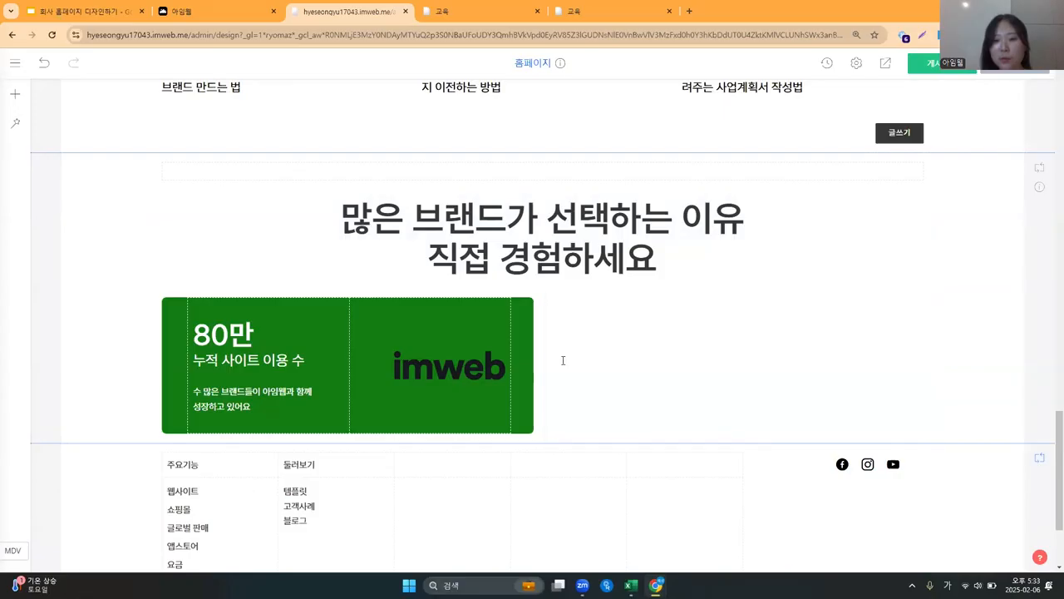
pyautogui.moveTo(551, 355); pyautogui.dragTo(574, 353)
pyautogui.moveTo(922, 340); pyautogui.dragTo(902, 341)
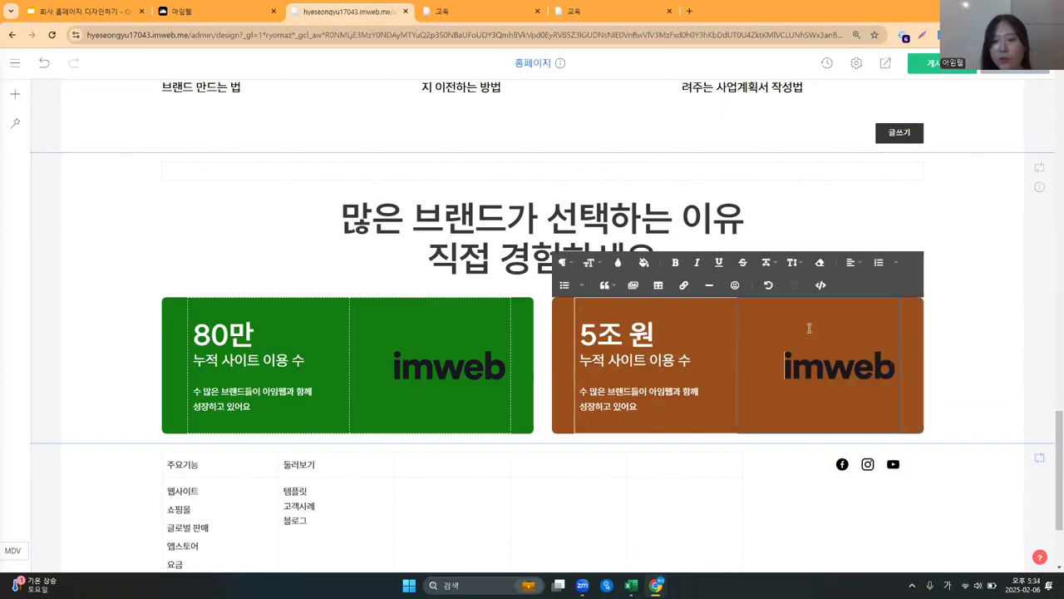
# Push the imweb logo down to the lower edge of the brown '5조 원' card by inserting blank lines above it.
pyautogui.click(788, 370)
pyautogui.press('Return')
pyautogui.press('Return')
pyautogui.press('Return')
pyautogui.press('Return')
pyautogui.press('Return')
pyautogui.click(810, 386)
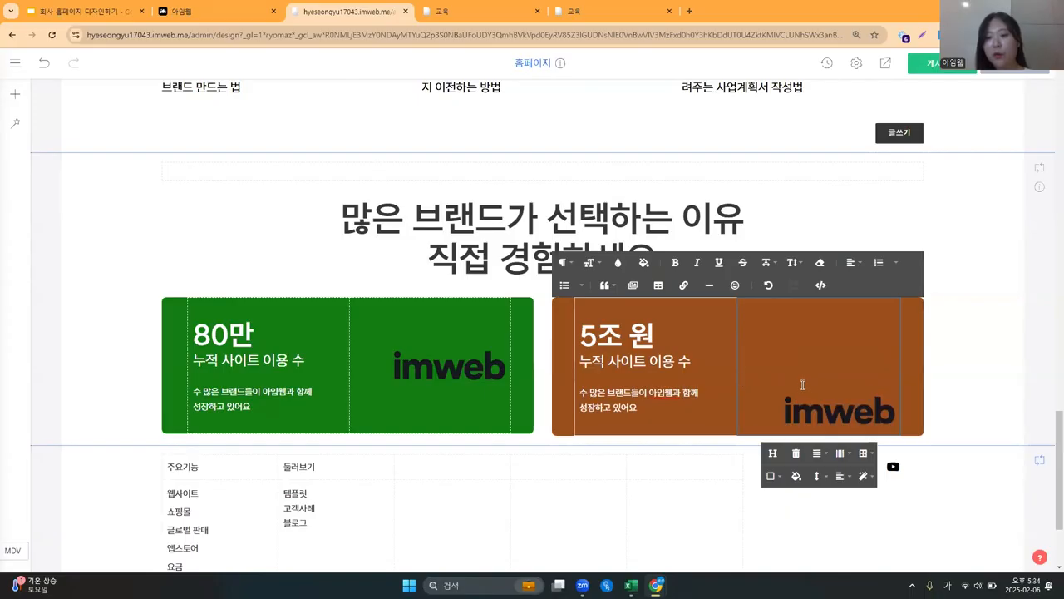
# Insert blank lines above the imweb logo in the green '80만' card to lower it to the card's bottom edge.
pyautogui.click(446, 335)
pyautogui.click(428, 344)
pyautogui.press('Return')
pyautogui.press('Return')
pyautogui.press('Return')
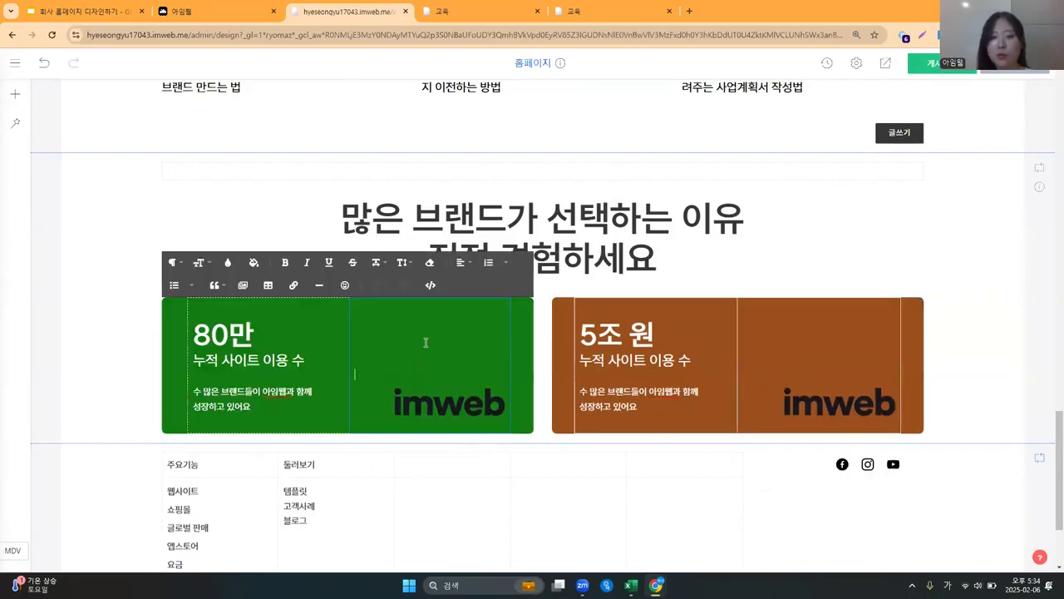
pyautogui.click(1014, 361)
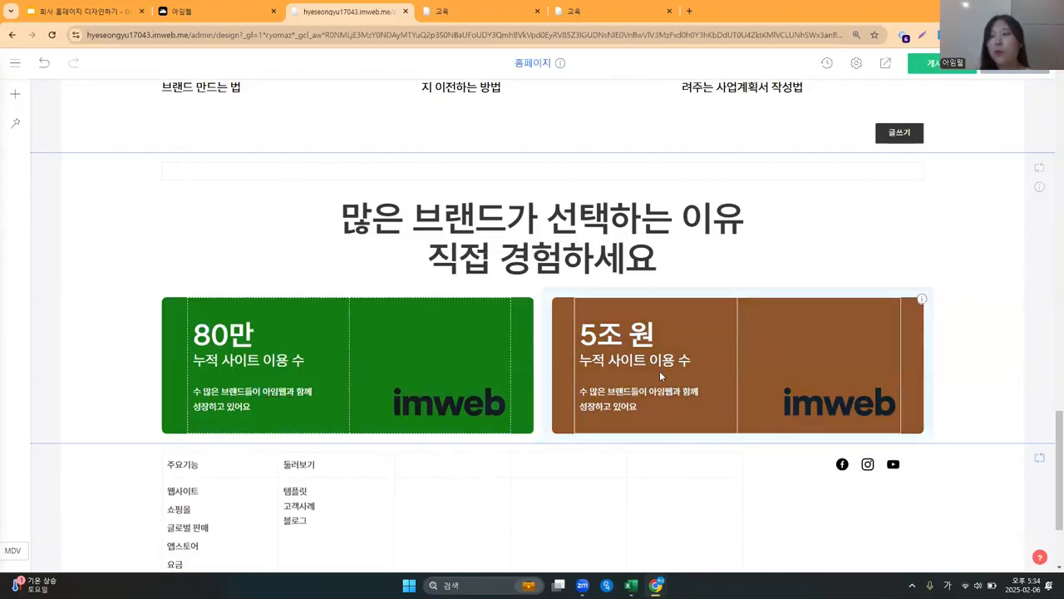
# Compare the cards with the statistic cards on the reference imweb homepage and return to the site editor.
pyautogui.click(247, 7)
pyautogui.scroll(-1, 445, 308)
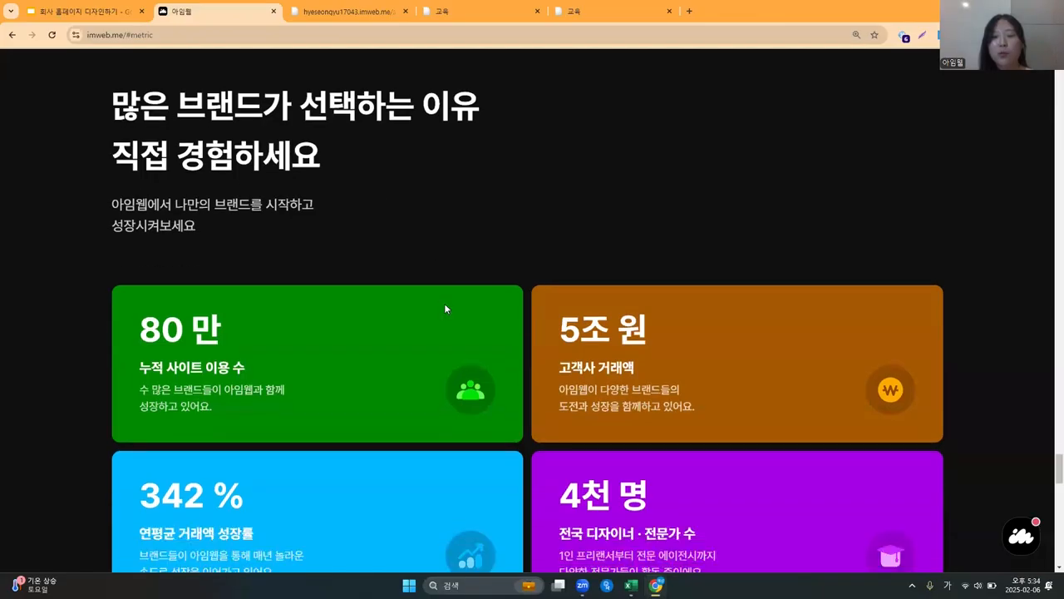
pyautogui.scroll(-2, 445, 309)
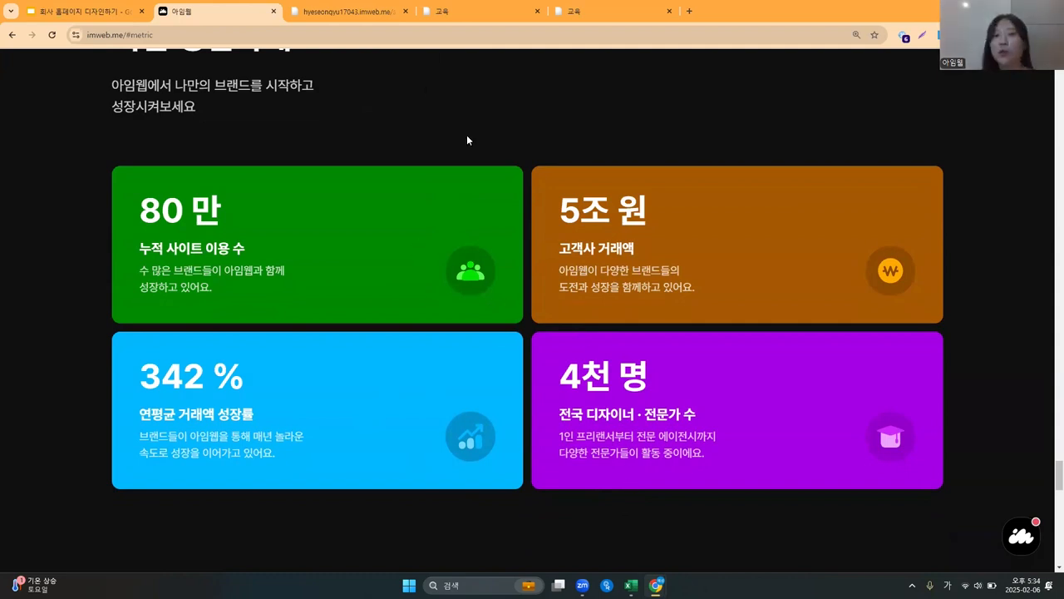
pyautogui.click(360, 6)
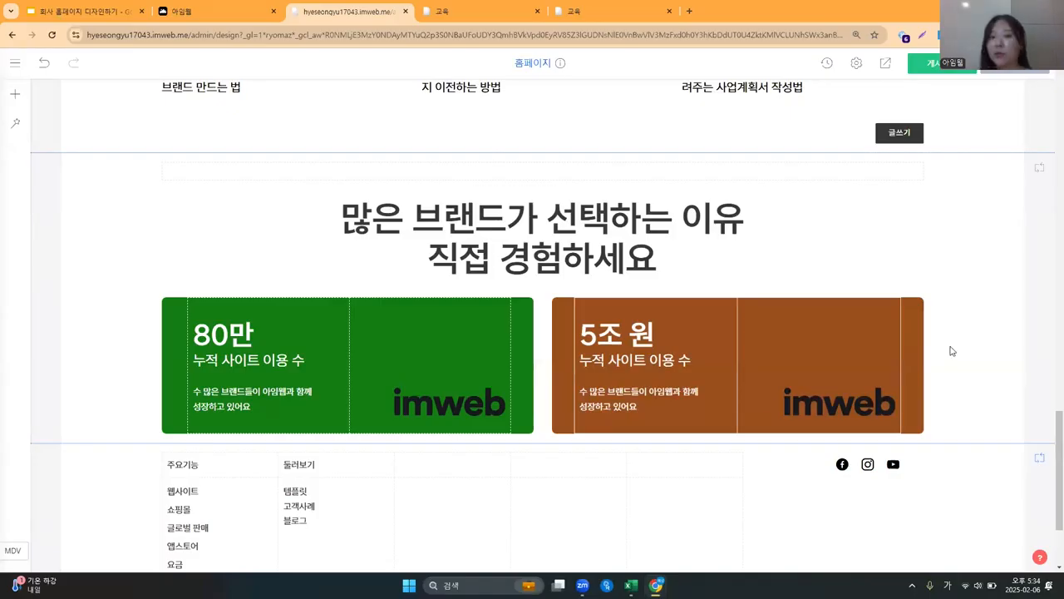
# Look at the alignment options of the imweb logo in the green '80만' card.
pyautogui.click(462, 344)
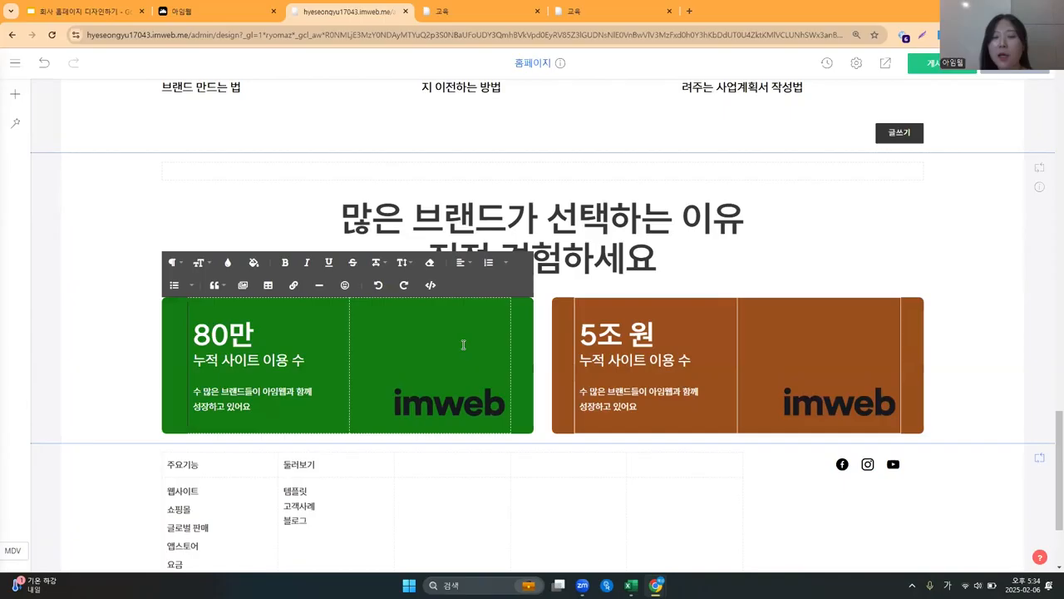
pyautogui.click(453, 408)
pyautogui.click(414, 434)
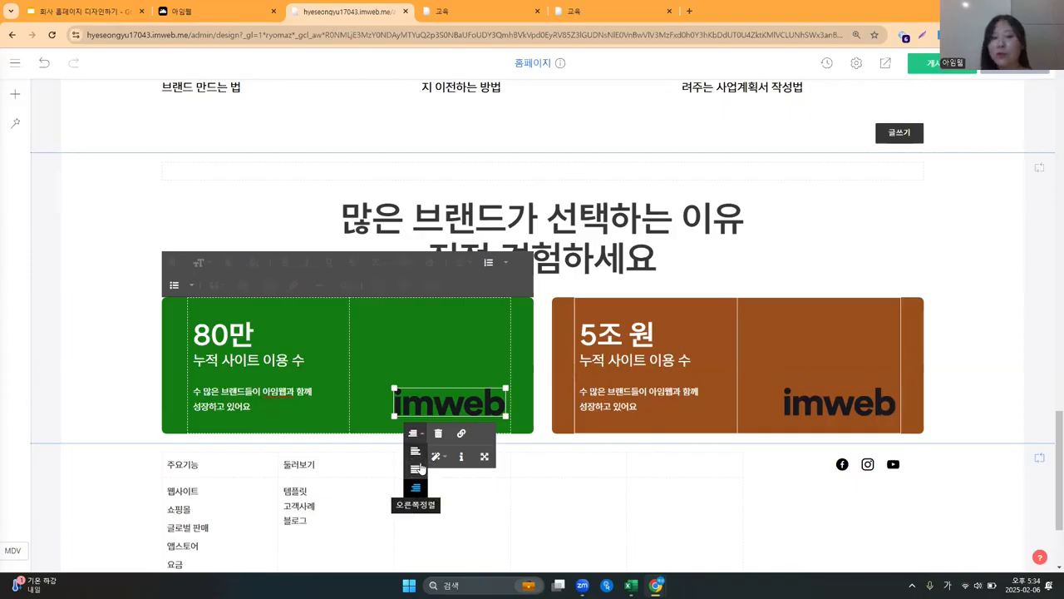
pyautogui.click(451, 352)
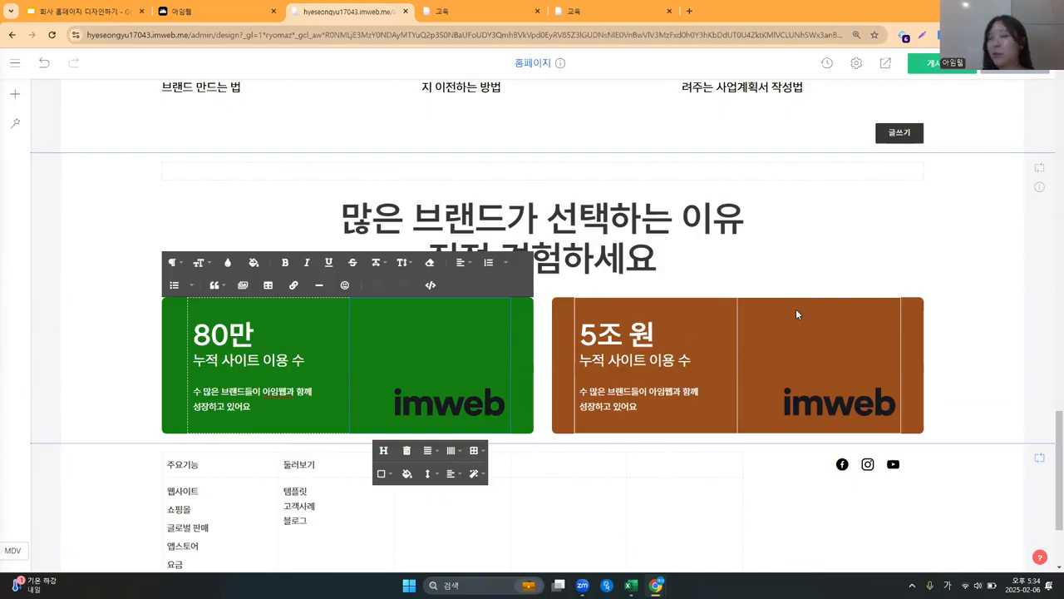
pyautogui.click(991, 257)
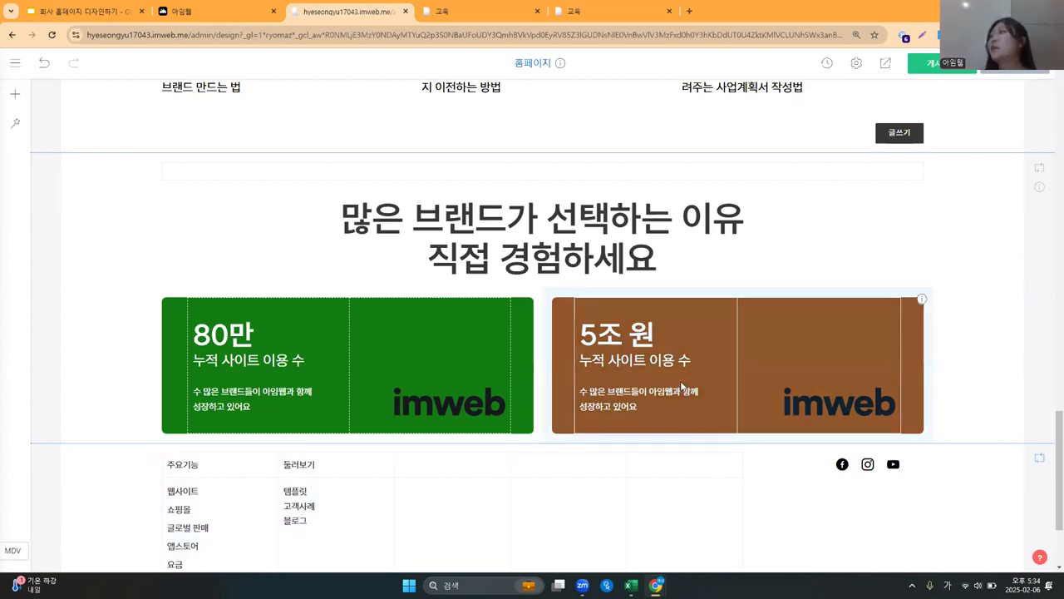
# Slightly widen the left margin of the table inside the brown '5조 원' card by shifting its left border inward.
pyautogui.click(659, 372)
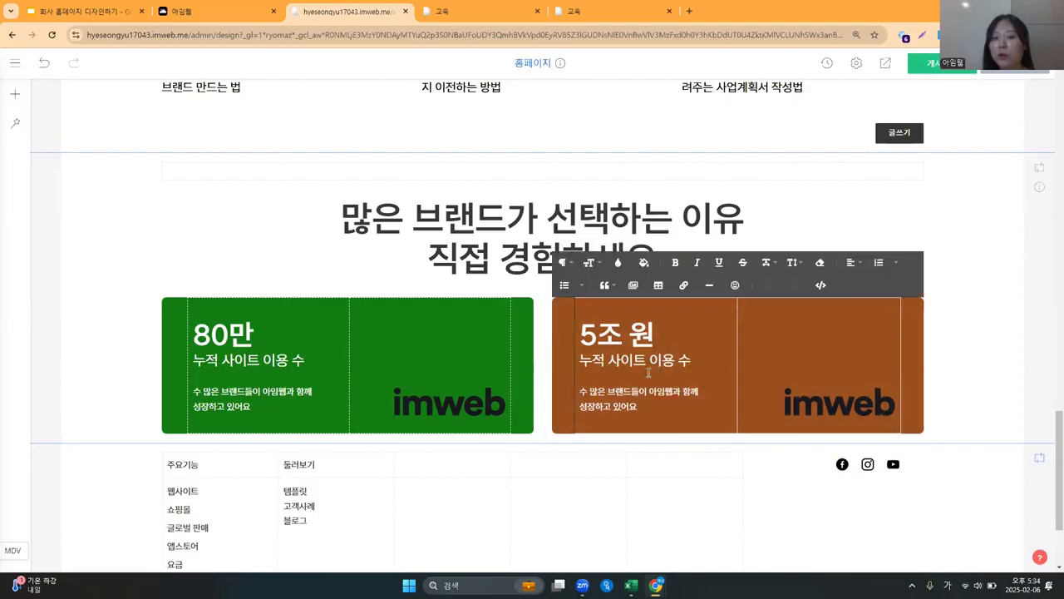
pyautogui.click(779, 335)
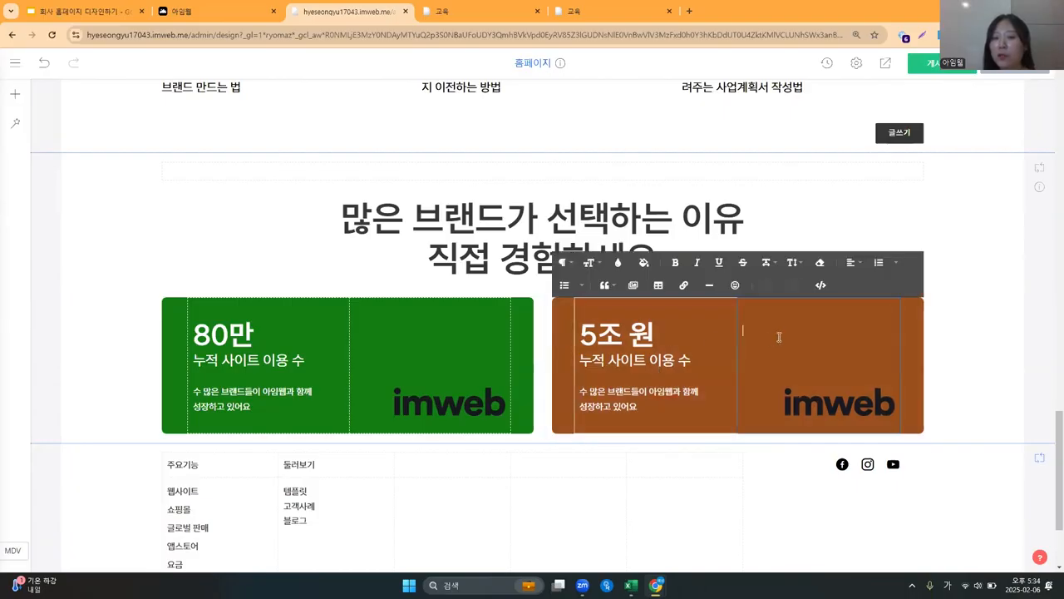
pyautogui.click(574, 332)
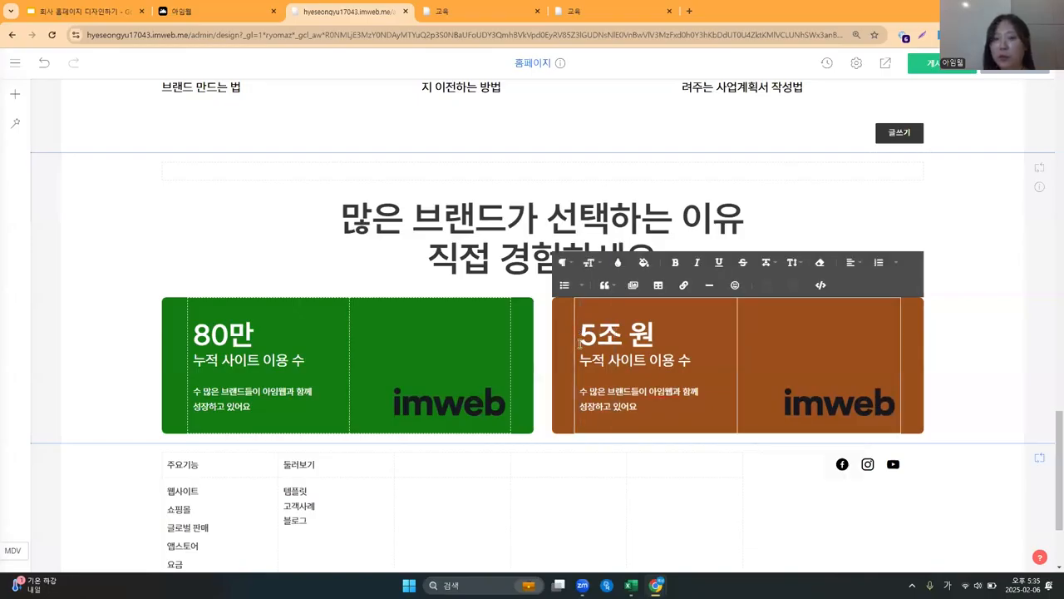
pyautogui.moveTo(583, 341)
pyautogui.mouseDown()
pyautogui.moveTo(624, 342)
pyautogui.moveTo(580, 344)
pyautogui.moveTo(571, 355)
pyautogui.mouseUp()
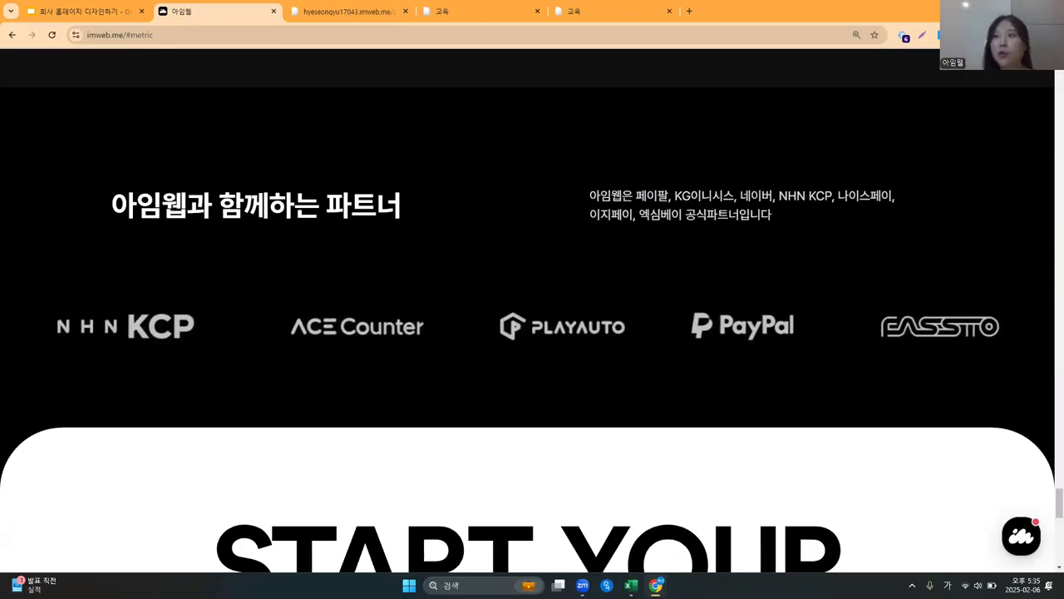
# Read the imweb guide '슬라이드 갤러리로 이미지 스크롤 효과내기', focusing on adding gallery images and the note about their aspect ratio.
pyautogui.click(371, 16)
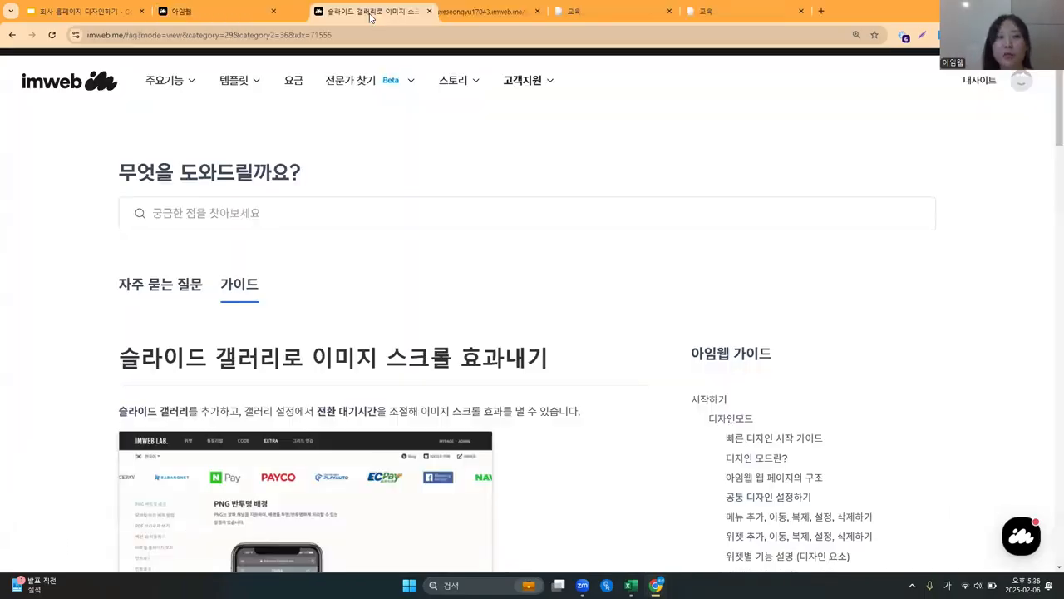
pyautogui.scroll(-1, 333, 321)
pyautogui.moveTo(215, 304); pyautogui.dragTo(476, 302)
pyautogui.click(641, 387)
pyautogui.scroll(-1, 641, 387)
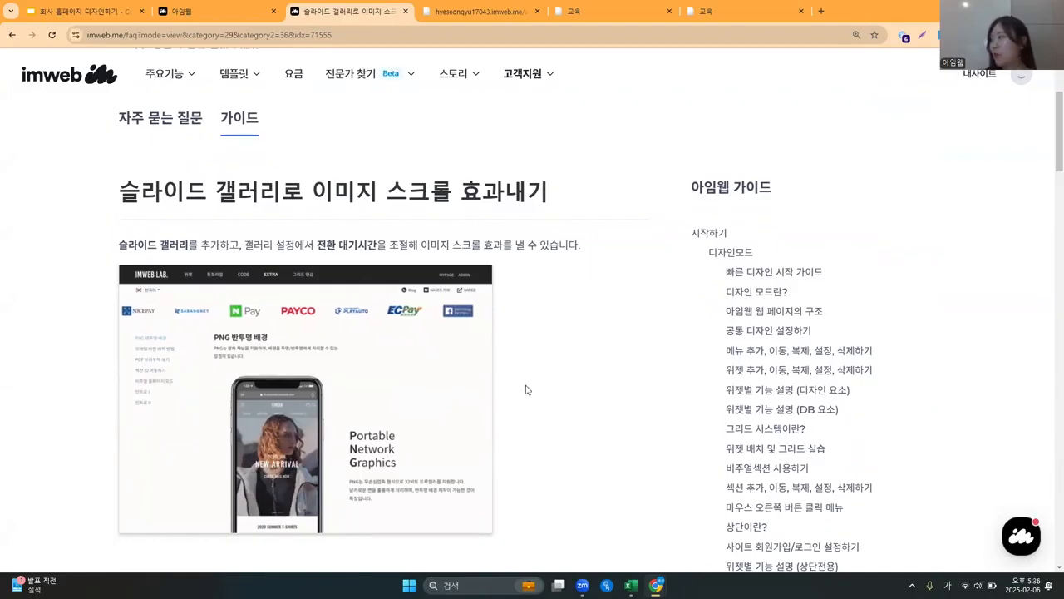
pyautogui.scroll(-4, 506, 423)
pyautogui.scroll(-1, 469, 387)
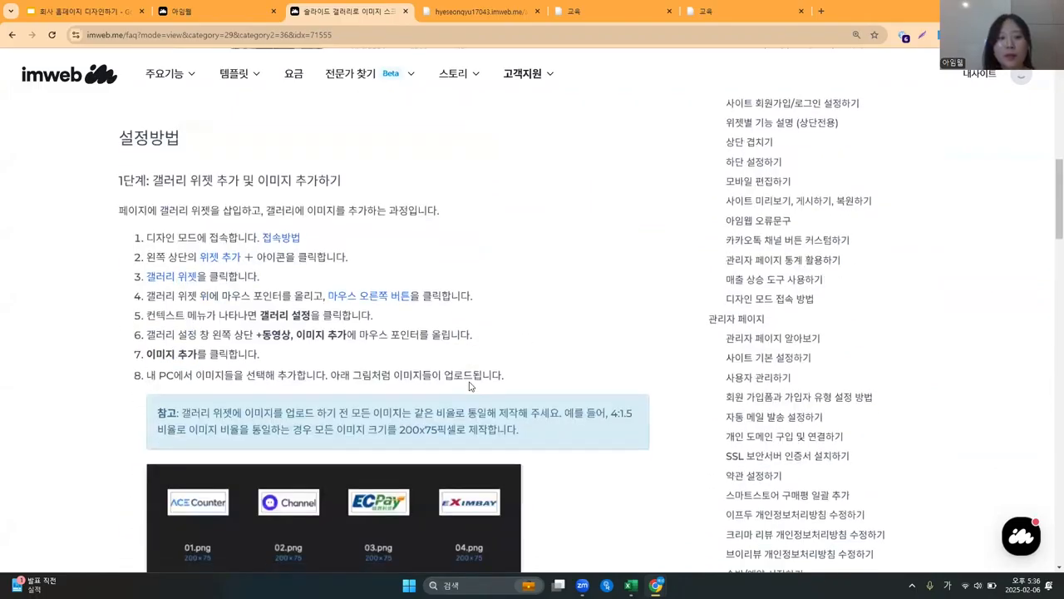
pyautogui.scroll(-1, 244, 444)
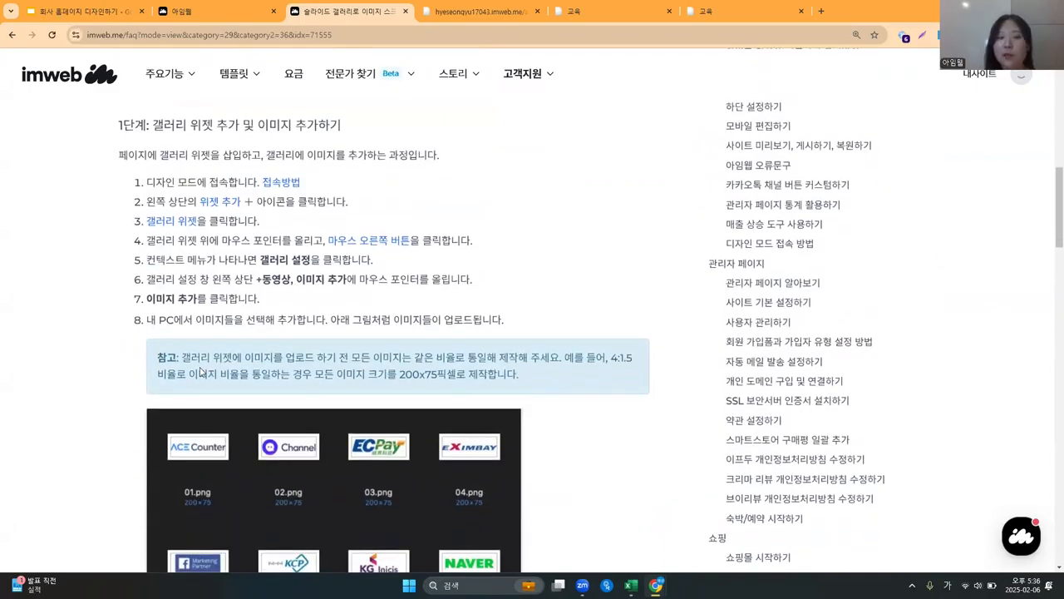
pyautogui.scroll(-2, 181, 374)
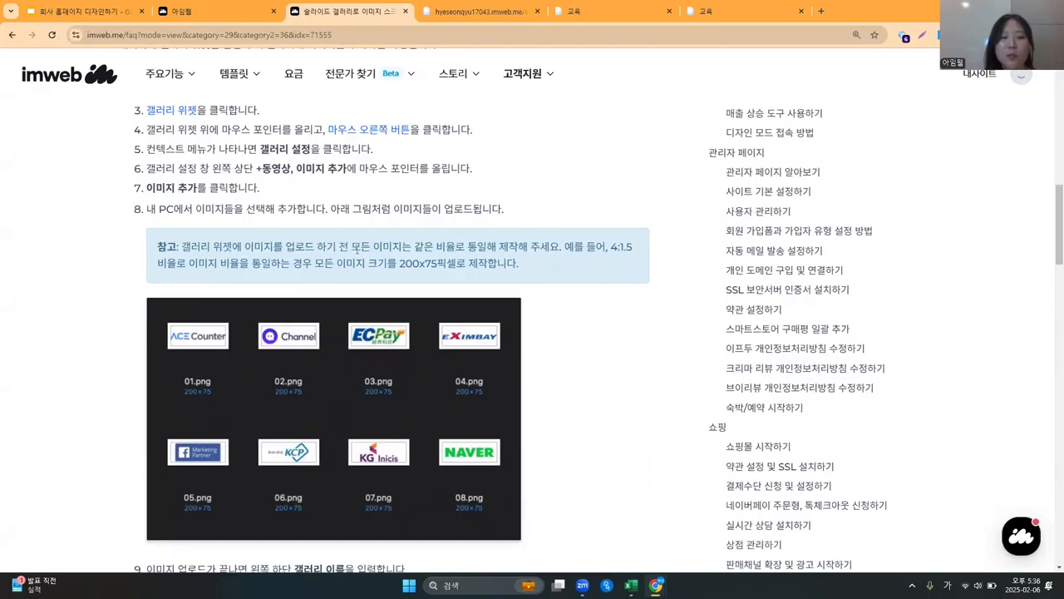
pyautogui.scroll(-1, 362, 277)
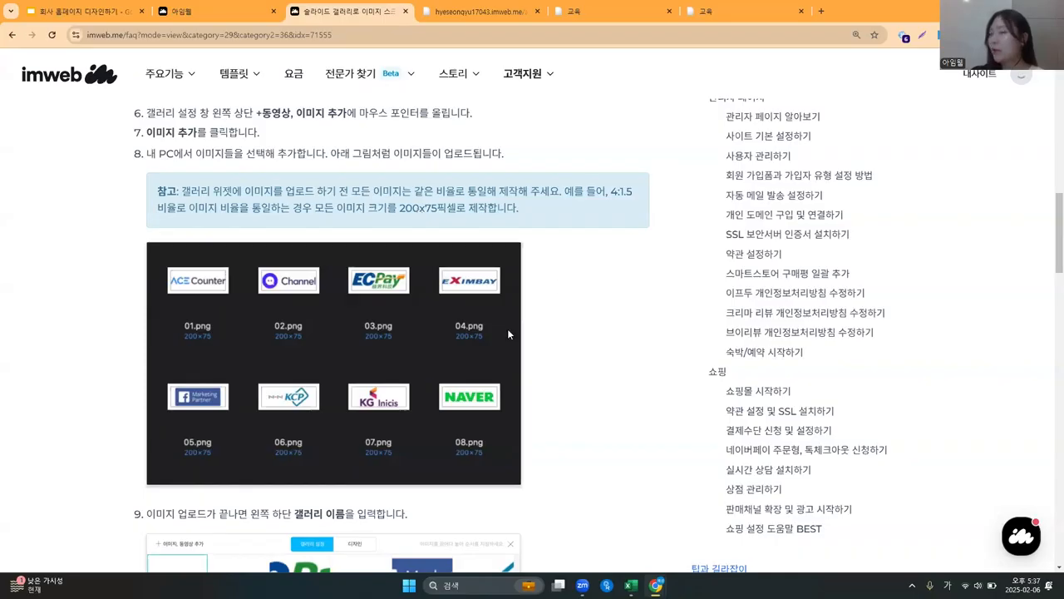
# Check the background behind the statistic cards on the reference imweb homepage and return to the site editor.
pyautogui.click(491, 6)
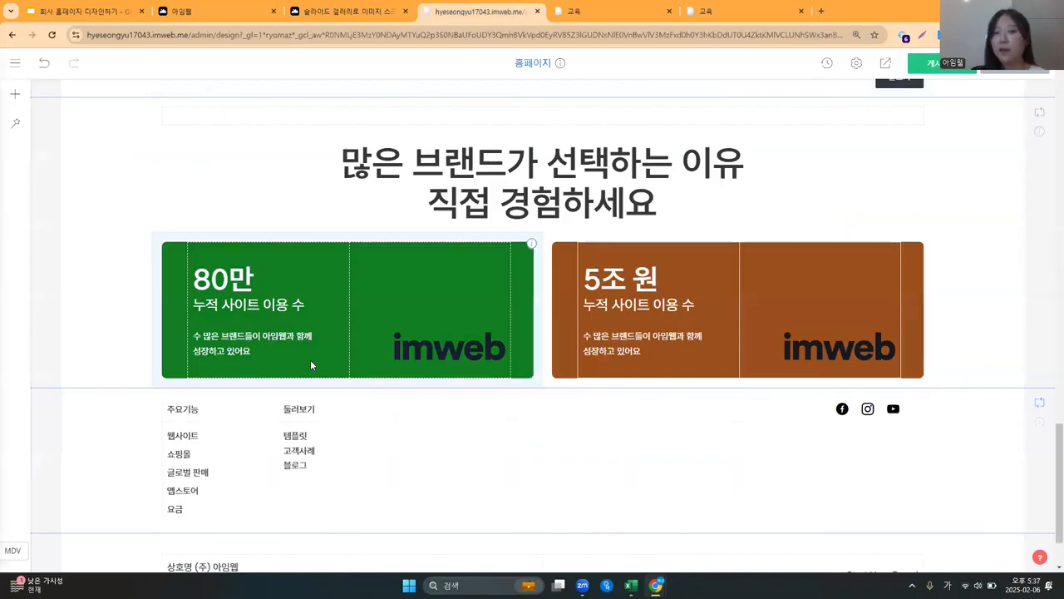
pyautogui.click(327, 7)
pyautogui.click(246, 7)
pyautogui.scroll(10, 200, 453)
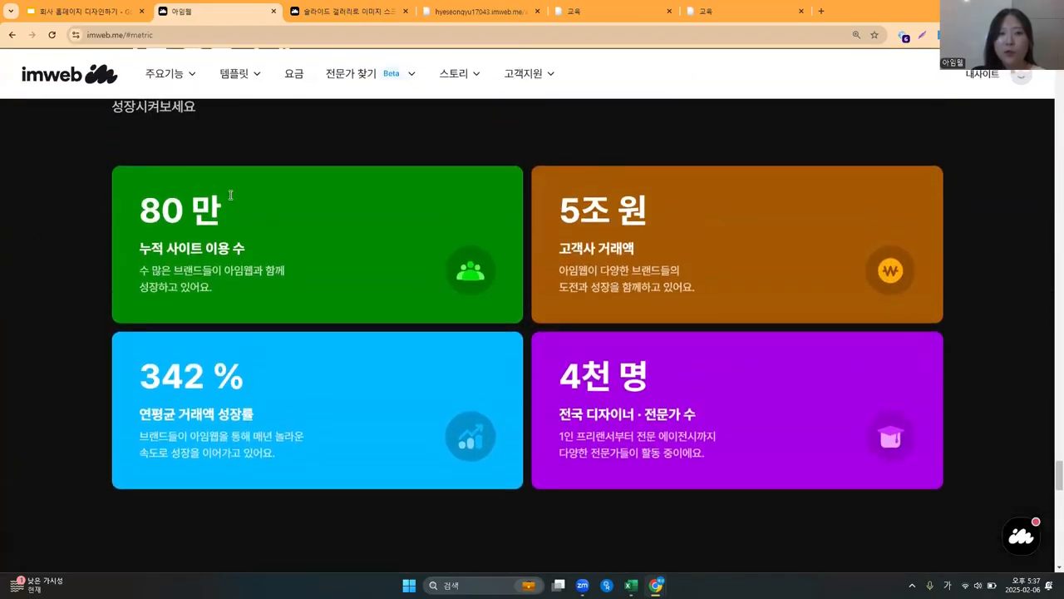
pyautogui.click(478, 11)
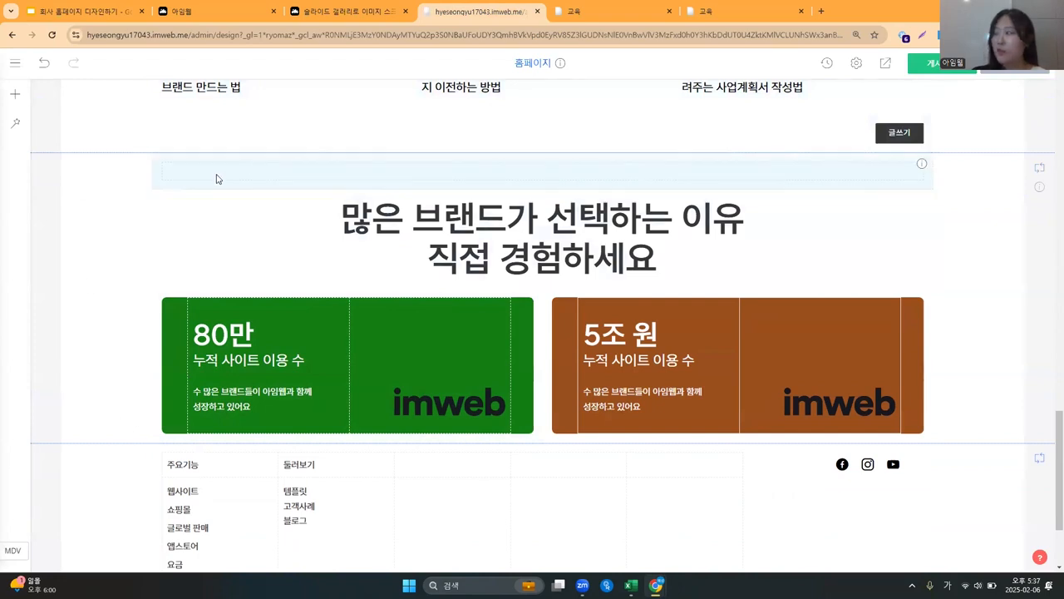
# Set the background colour of the section holding the two statistic cards to opaque near-black #060606.
pyautogui.rightClick(84, 234)
pyautogui.click(130, 241)
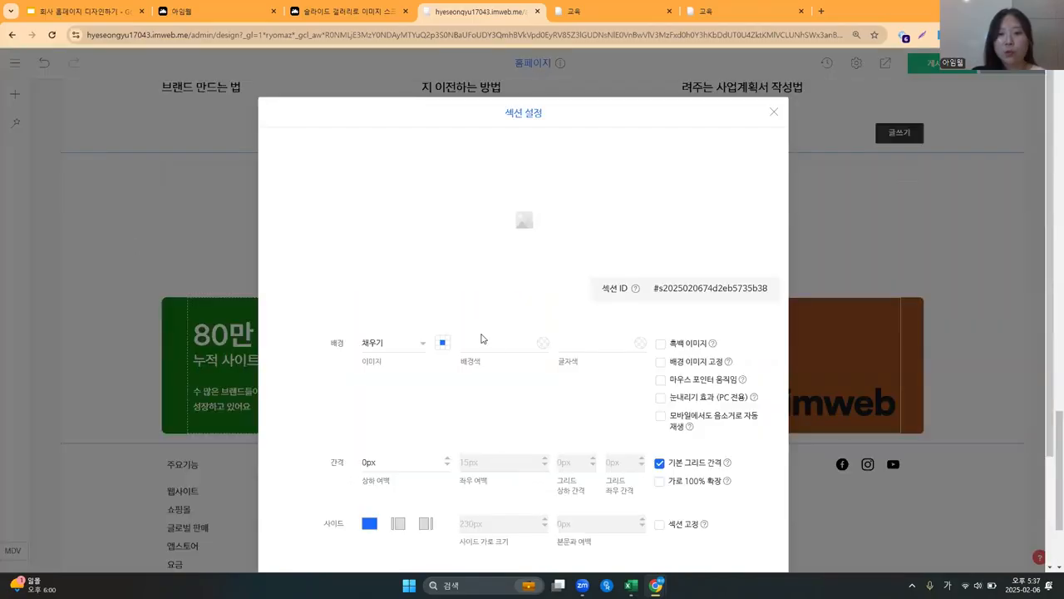
pyautogui.click(542, 347)
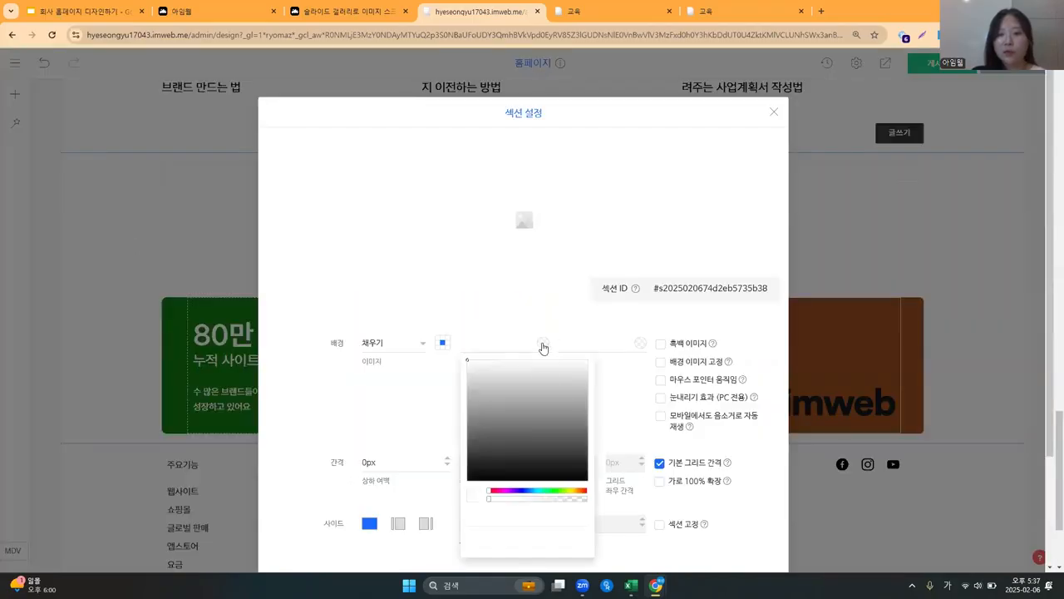
pyautogui.moveTo(510, 444); pyautogui.dragTo(461, 484)
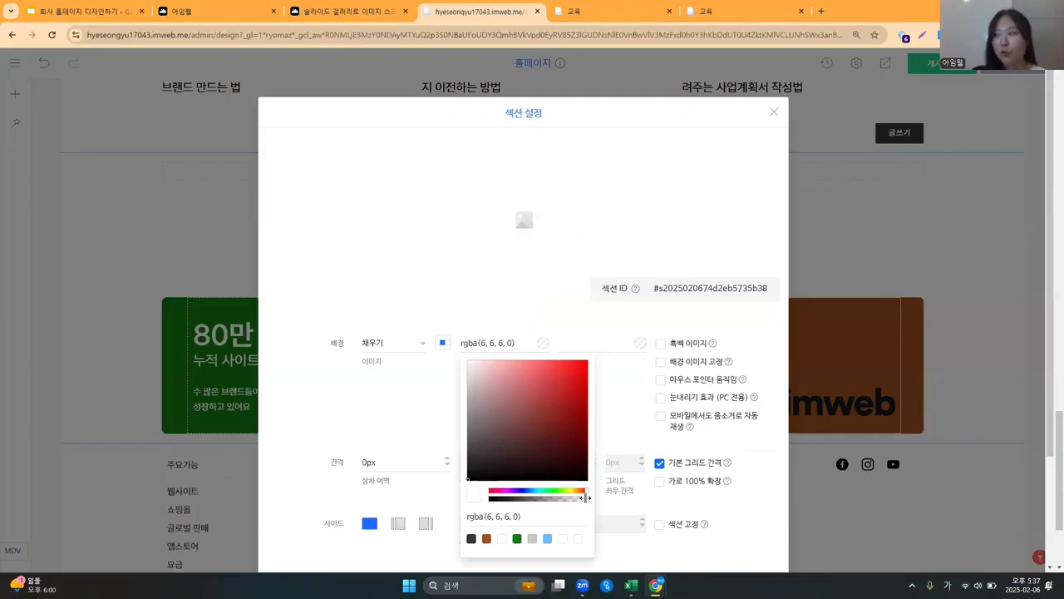
pyautogui.moveTo(586, 497); pyautogui.dragTo(486, 503)
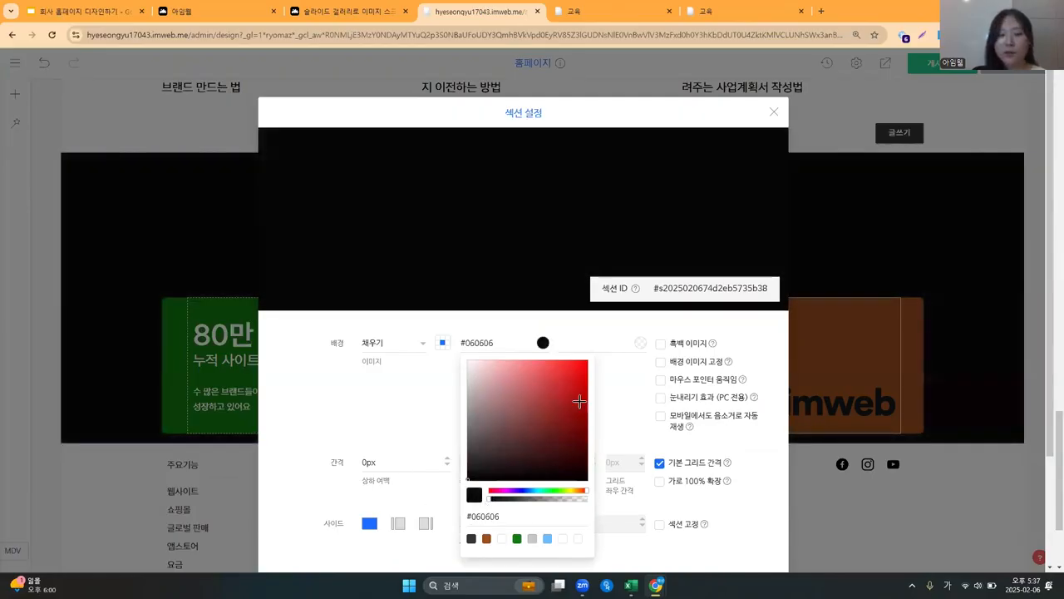
pyautogui.click(988, 360)
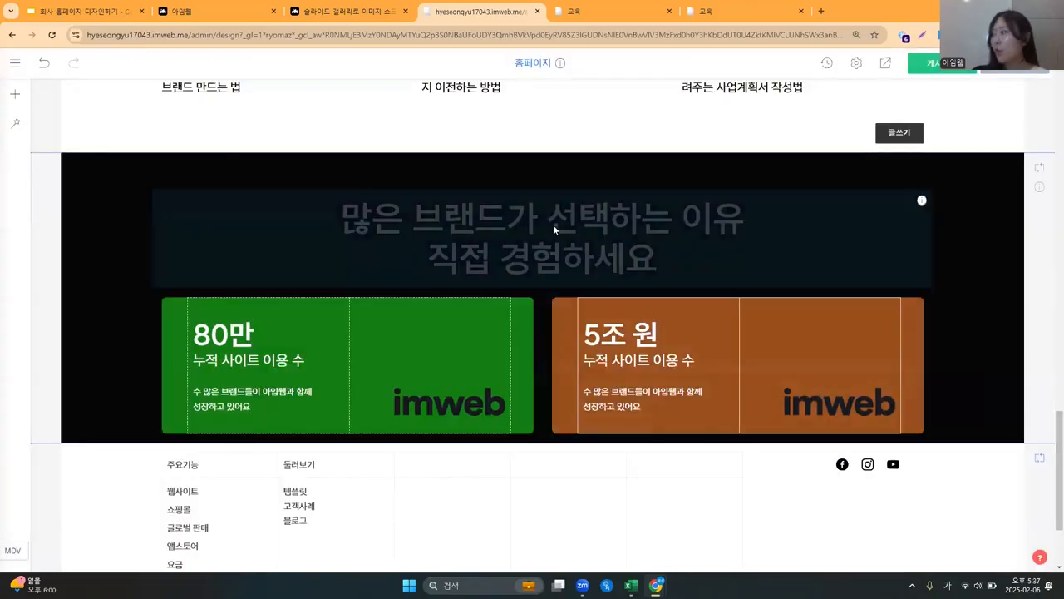
# Change the text colour of the whole heading '많은 브랜드가 선택하는 이유 직접 경험하세요' to white.
pyautogui.click(553, 219)
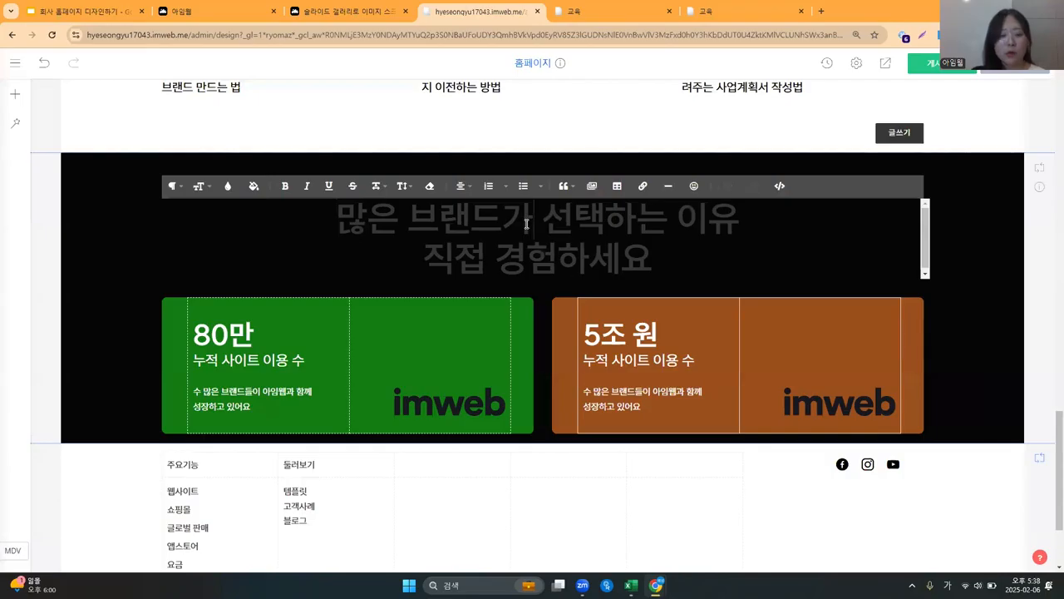
pyautogui.hotkey('ctrl', 'a')
pyautogui.click(227, 186)
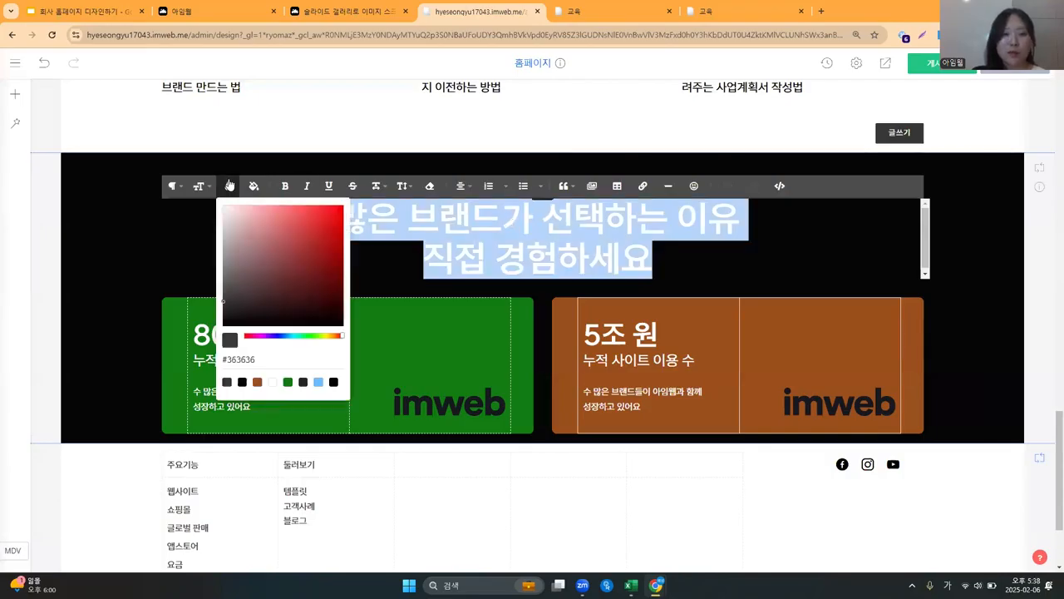
pyautogui.click(272, 382)
pyautogui.click(118, 248)
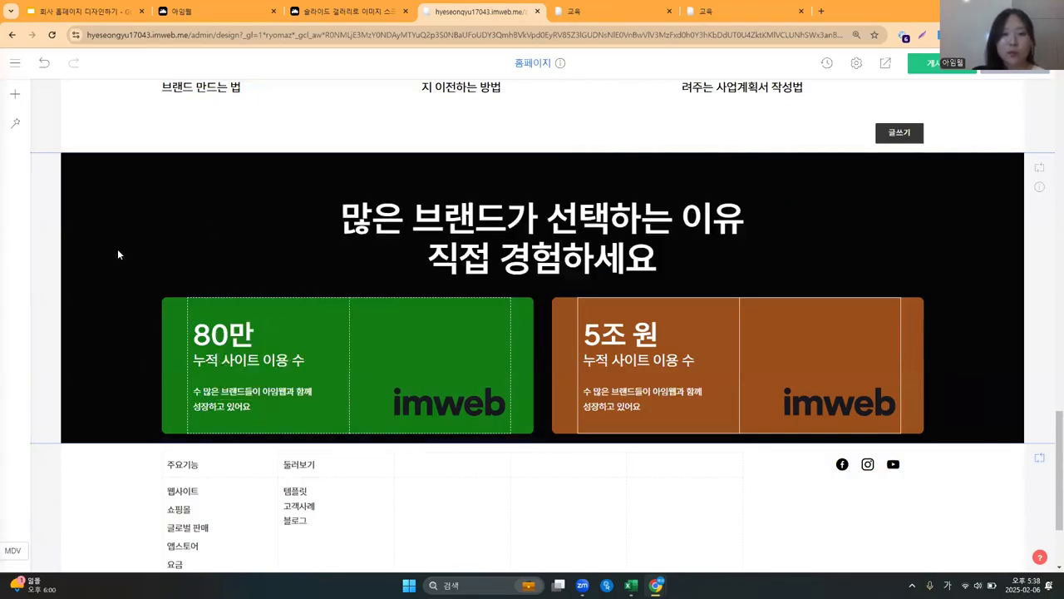
# Add a 여백 (spacing) widget below the two statistic cards in the black section.
pyautogui.scroll(-1, 507, 472)
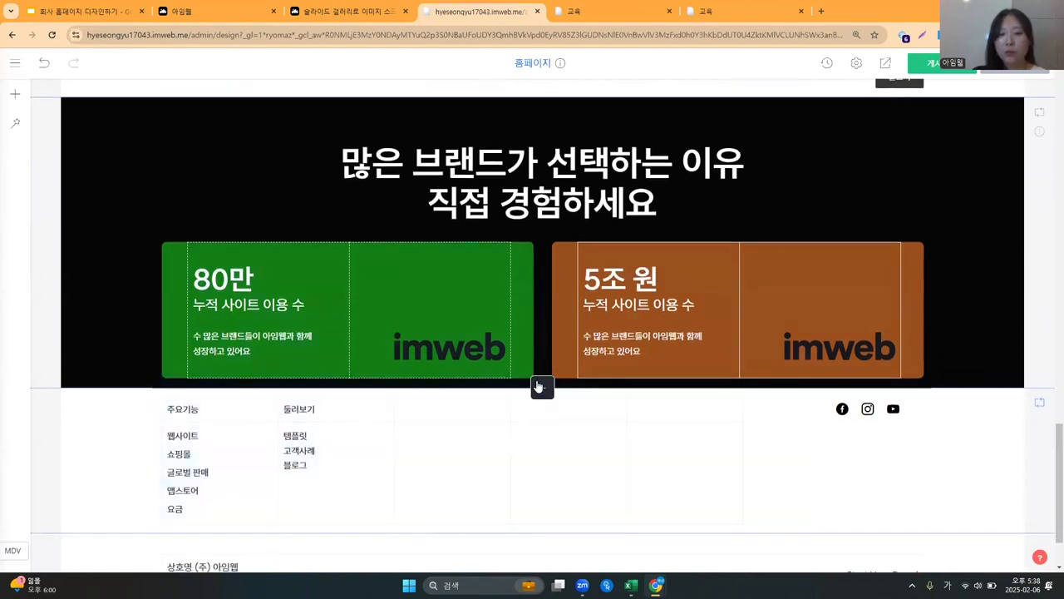
pyautogui.click(542, 386)
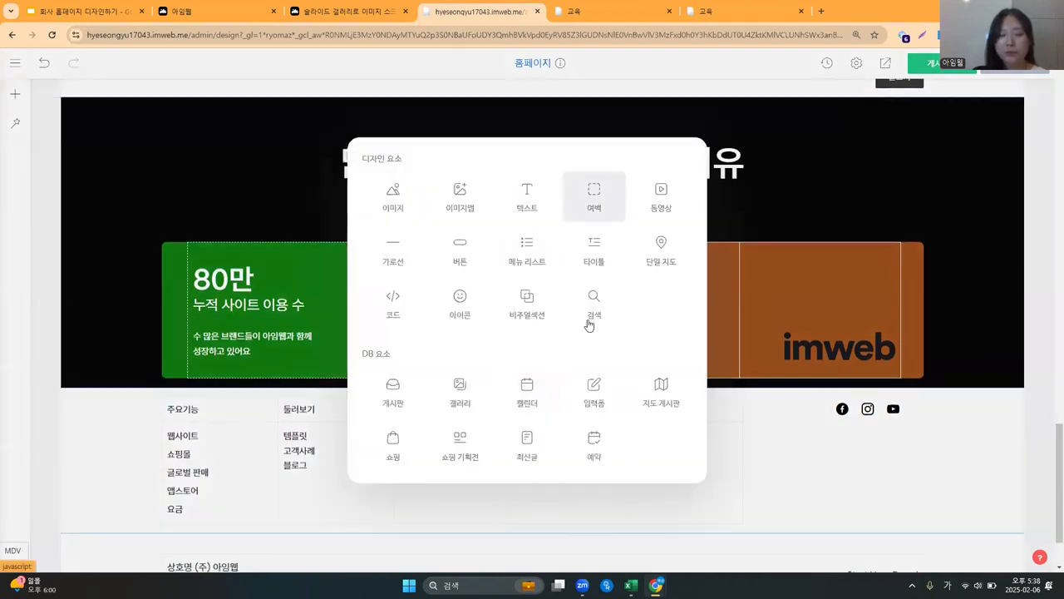
pyautogui.scroll(-1, 496, 359)
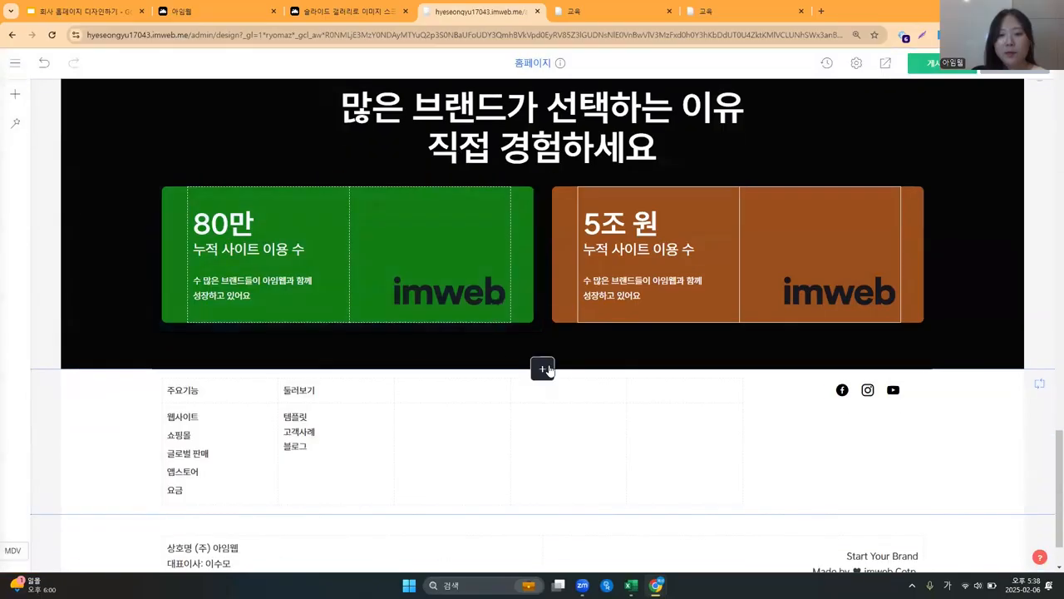
# Add a 텍스트 (text) widget below the spacing under the statistic cards and set all its text to white.
pyautogui.click(543, 368)
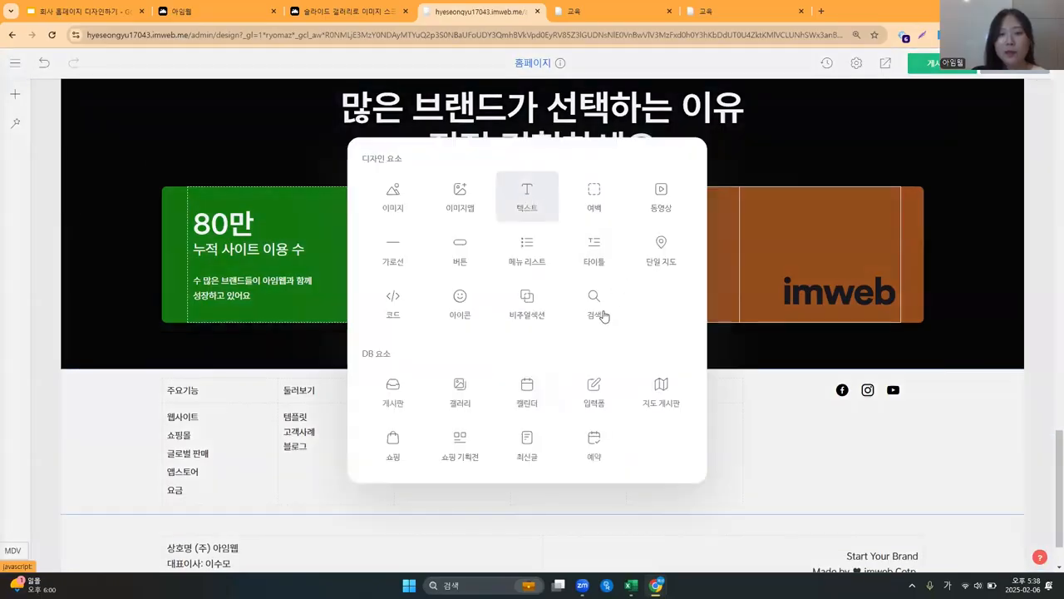
pyautogui.click(570, 397)
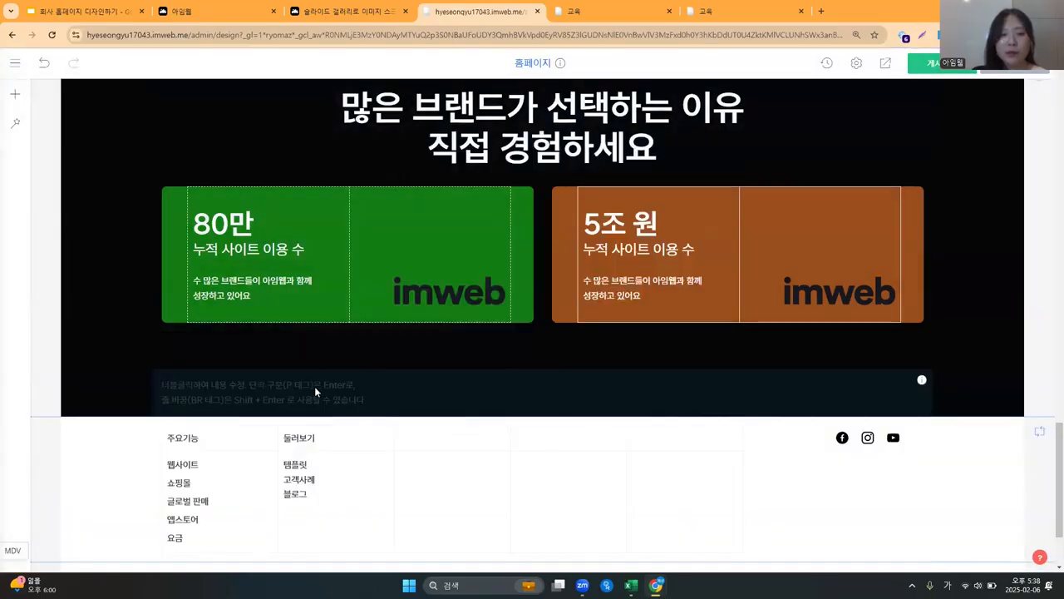
pyautogui.doubleClick(316, 386)
pyautogui.hotkey('ctrl', 'a')
pyautogui.click(228, 366)
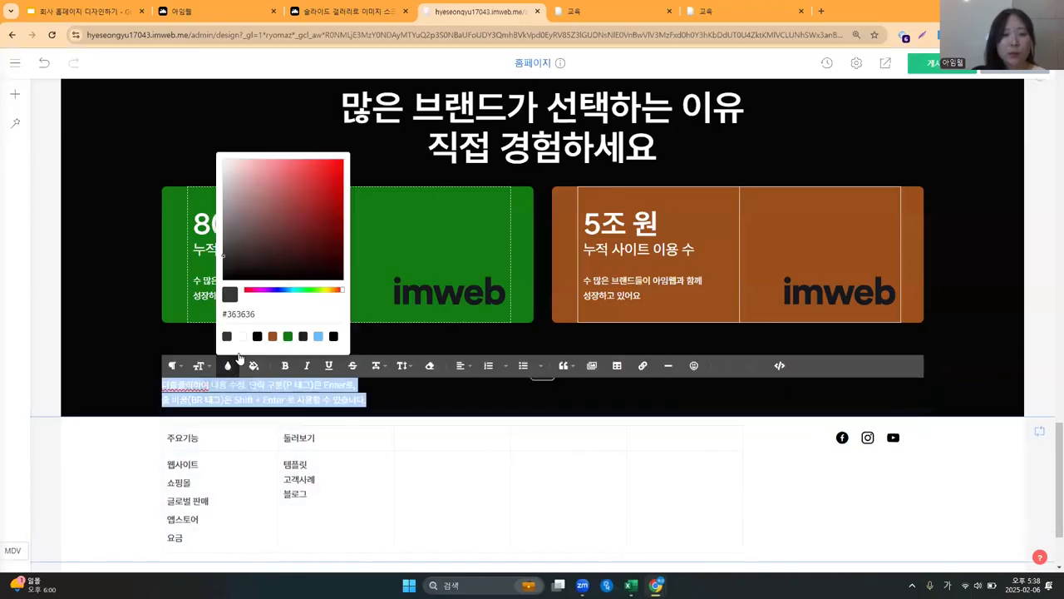
pyautogui.click(244, 338)
# Check the partner section's heading on the reference imweb homepage and return to the site editor.
pyautogui.click(339, 7)
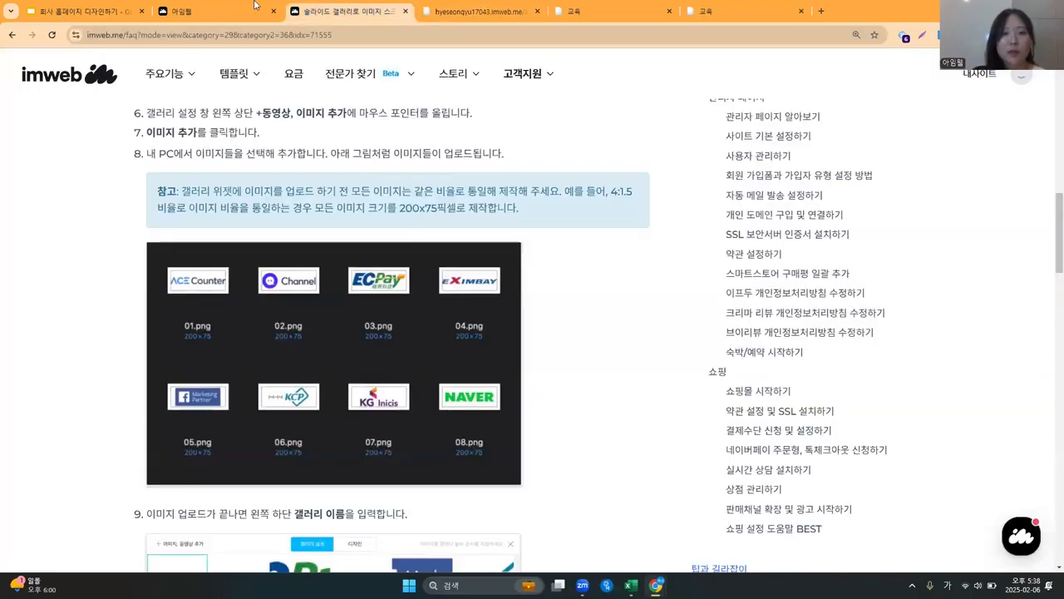
pyautogui.click(255, 7)
pyautogui.scroll(-5, 300, 382)
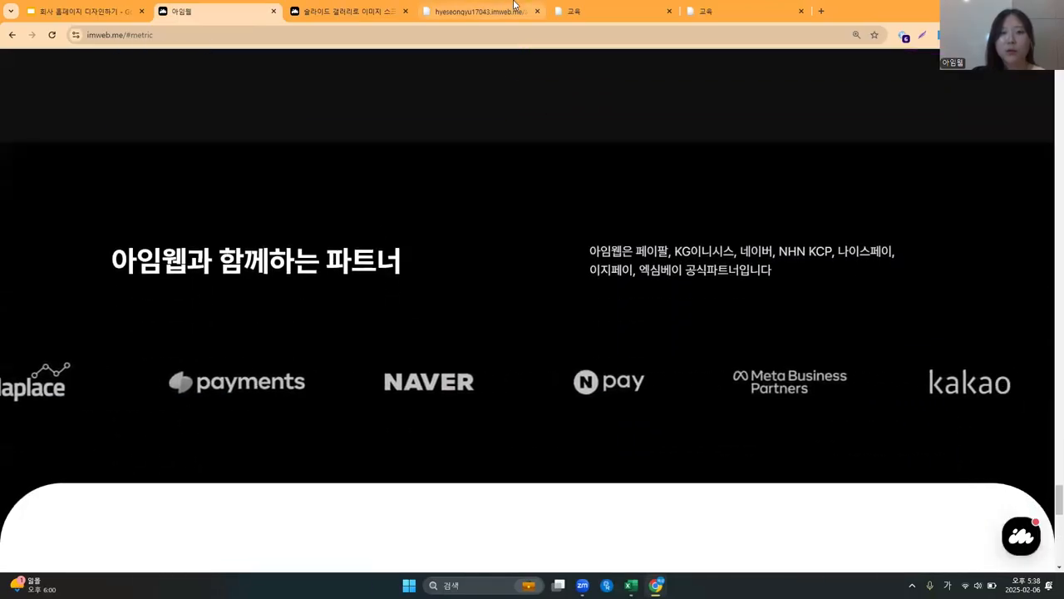
pyautogui.click(493, 9)
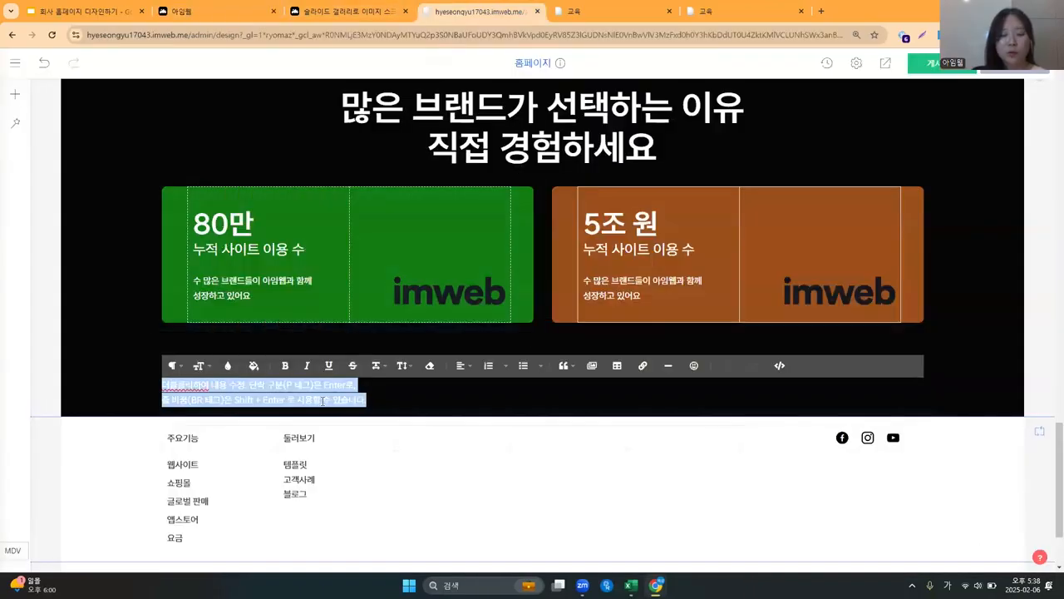
# Replace the new text widget's placeholder with '아임웹과 함께하는 파트너' and enlarge it to heading size.
pyautogui.write('아임웹')
pyautogui.write('과 함께하는 파트너')
pyautogui.hotkey('ctrl', 'a')
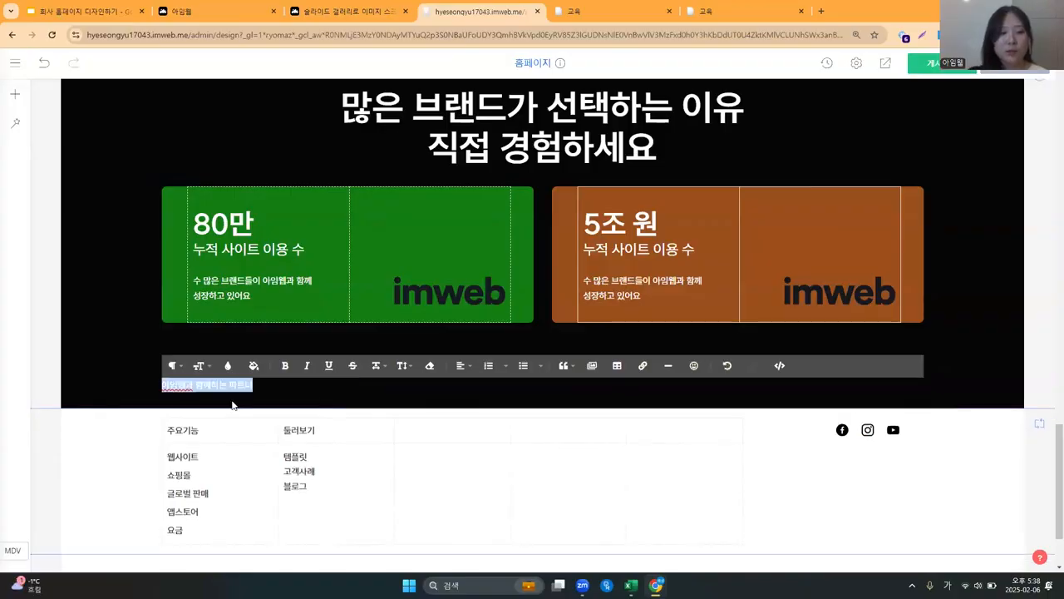
pyautogui.click(202, 368)
pyautogui.scroll(-2, 199, 491)
pyautogui.click(201, 501)
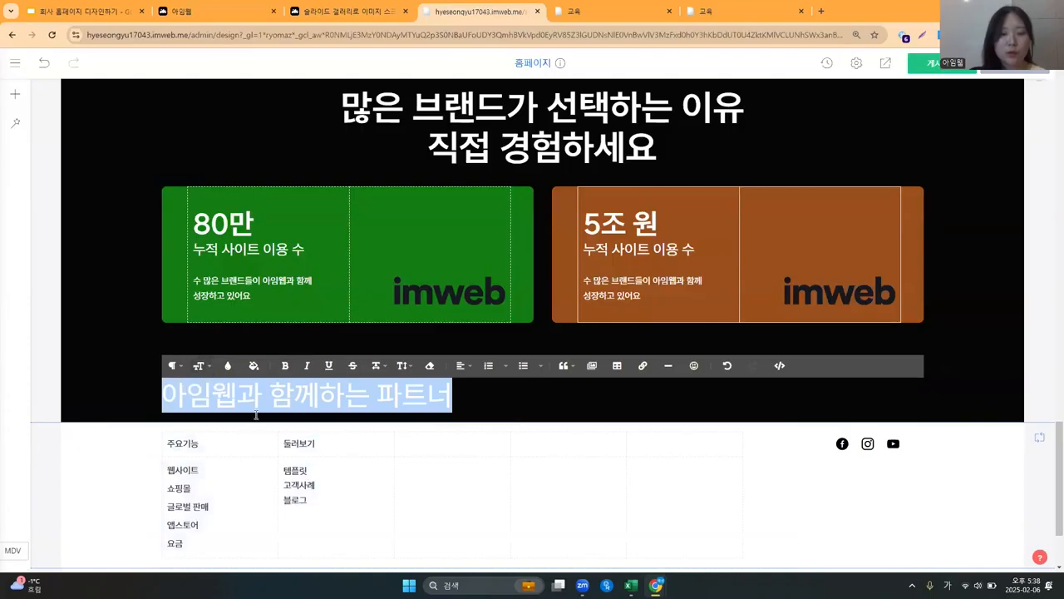
pyautogui.click(114, 376)
# Add a 갤러리 (gallery) widget below the '아임웹과 함께하는 파트너' heading and open its gallery settings.
pyautogui.scroll(-1, 133, 386)
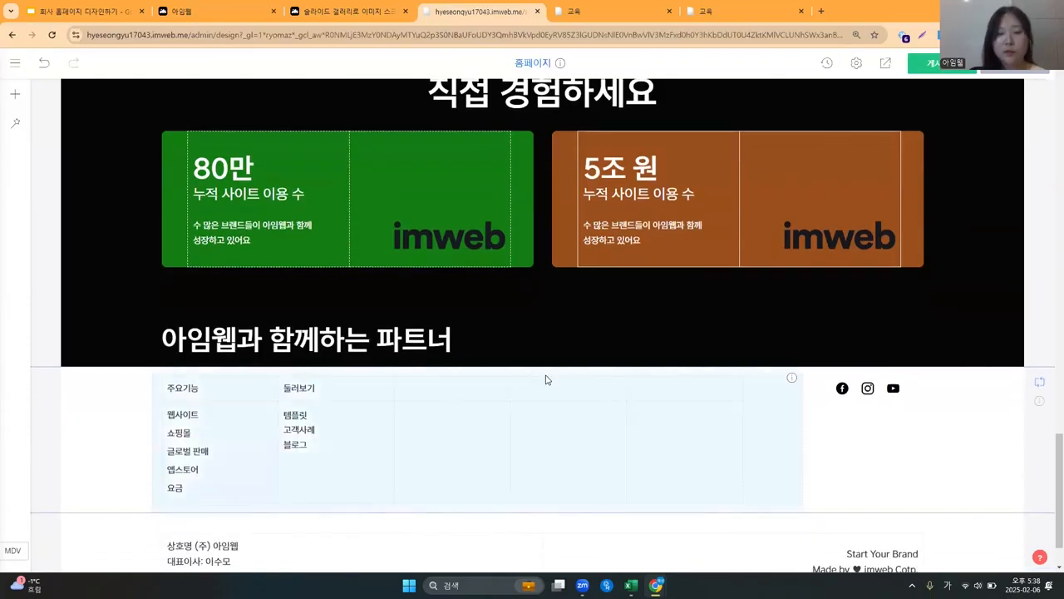
pyautogui.click(541, 365)
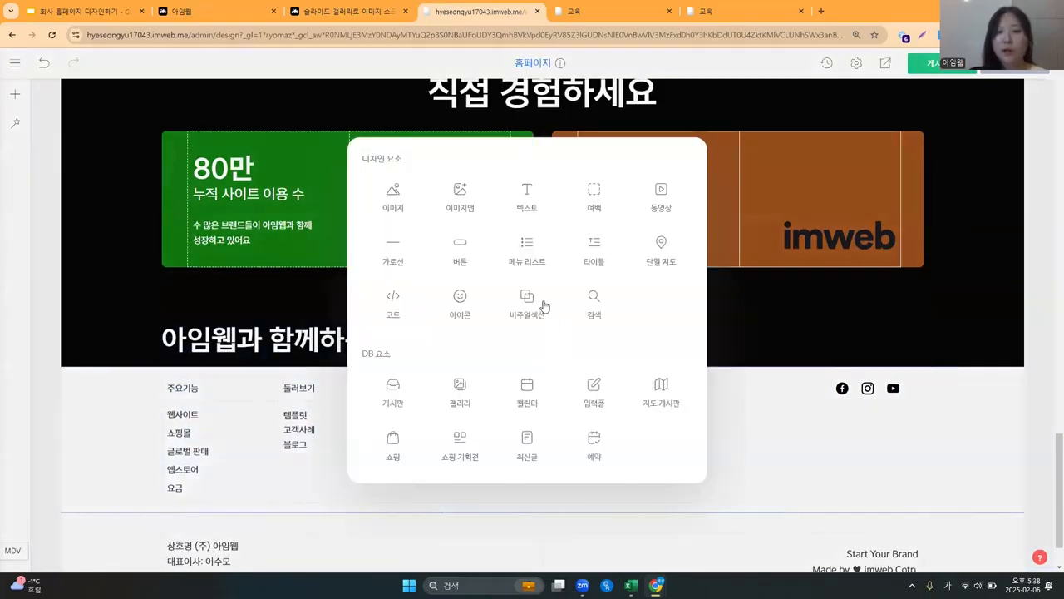
pyautogui.click(468, 401)
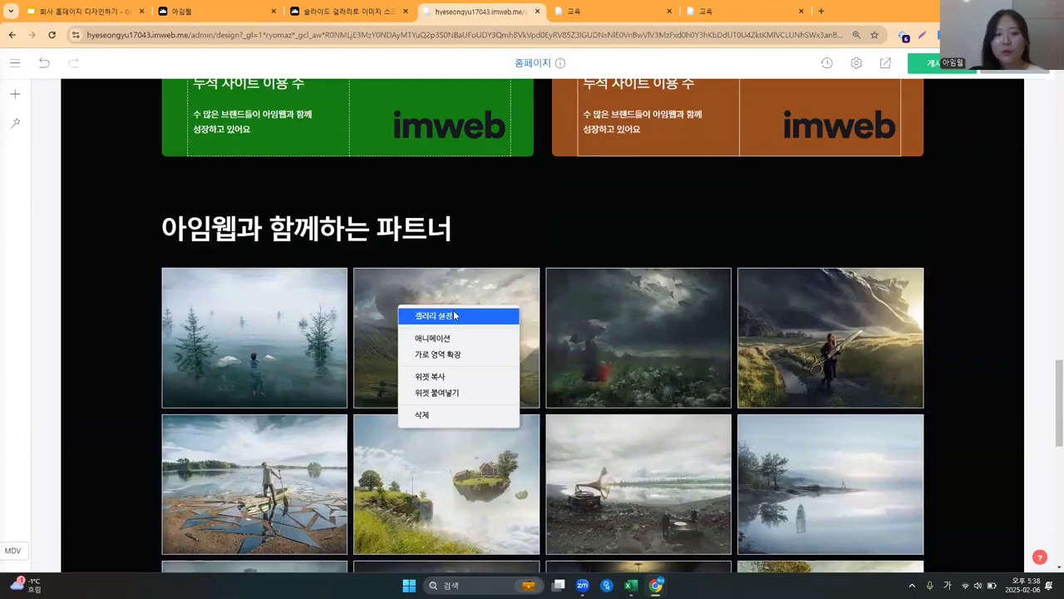
pyautogui.click(453, 315)
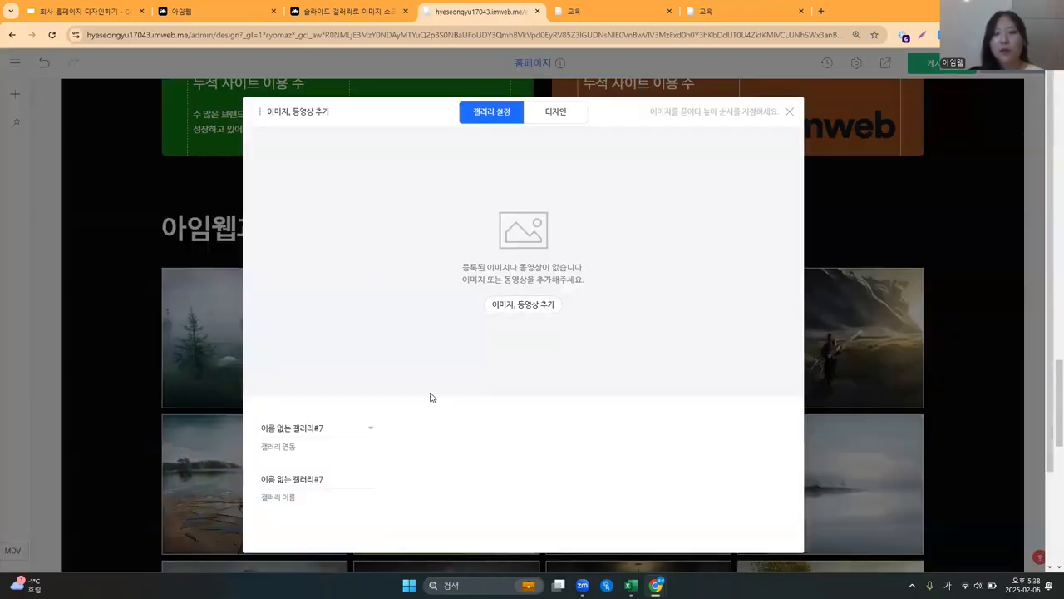
# Examine the sliding partner logos on the finished example page and return to the site editor.
pyautogui.click(634, 8)
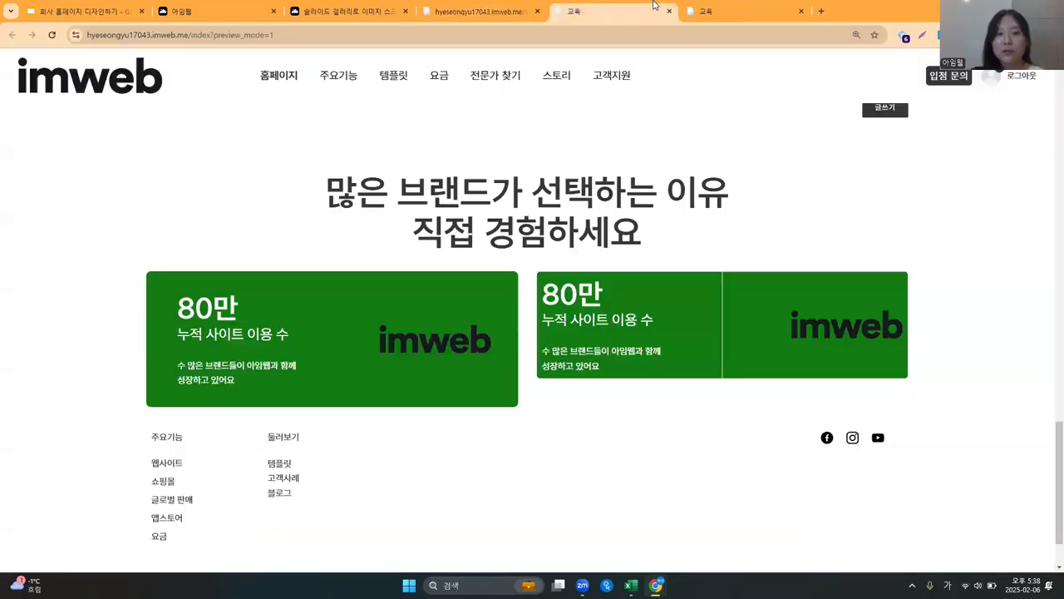
pyautogui.click(722, 11)
pyautogui.scroll(-3, 536, 352)
pyautogui.scroll(3, 536, 352)
pyautogui.scroll(-4, 512, 414)
pyautogui.scroll(-10, 511, 424)
pyautogui.scroll(2, 508, 430)
pyautogui.scroll(-2, 509, 429)
pyautogui.scroll(-10, 509, 434)
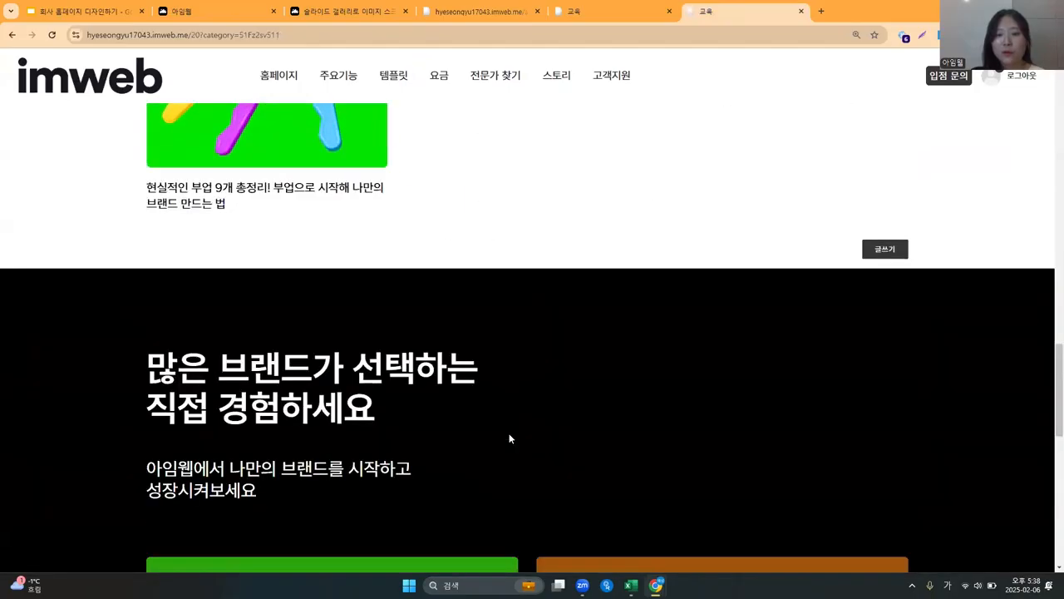
pyautogui.scroll(1, 517, 368)
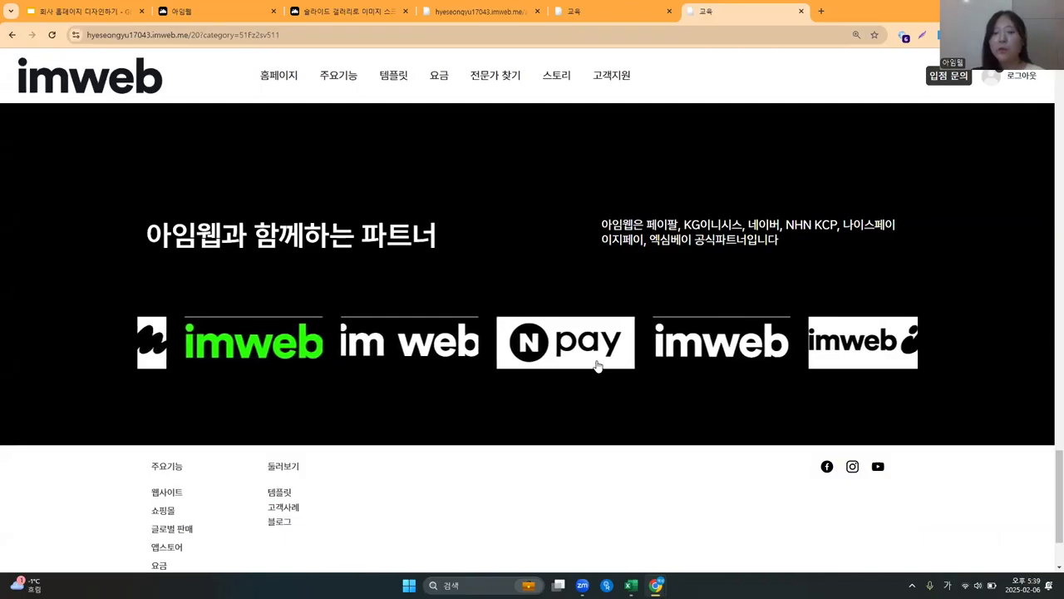
pyautogui.click(487, 11)
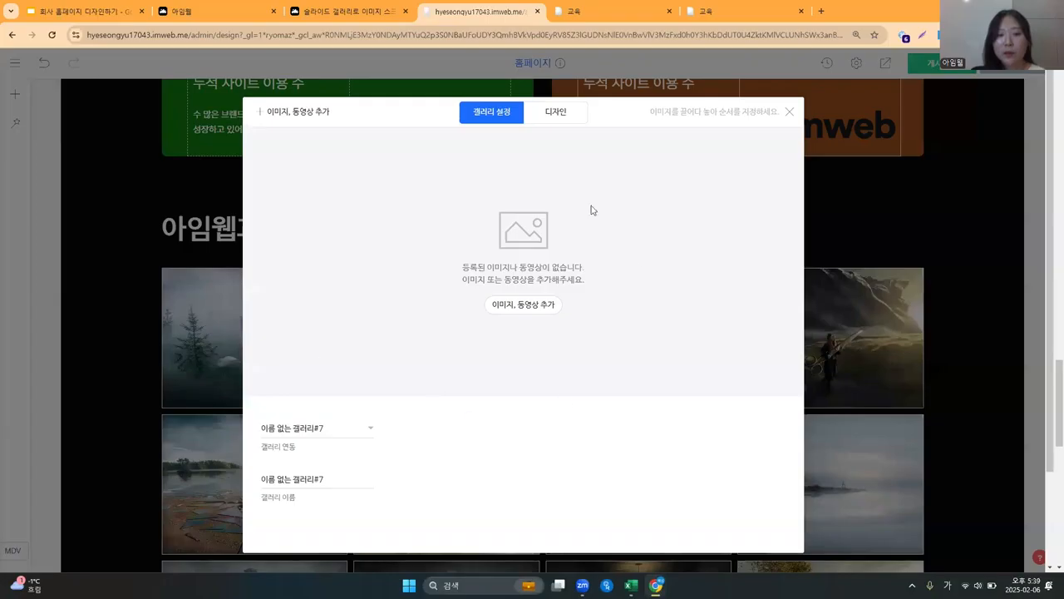
pyautogui.click(348, 432)
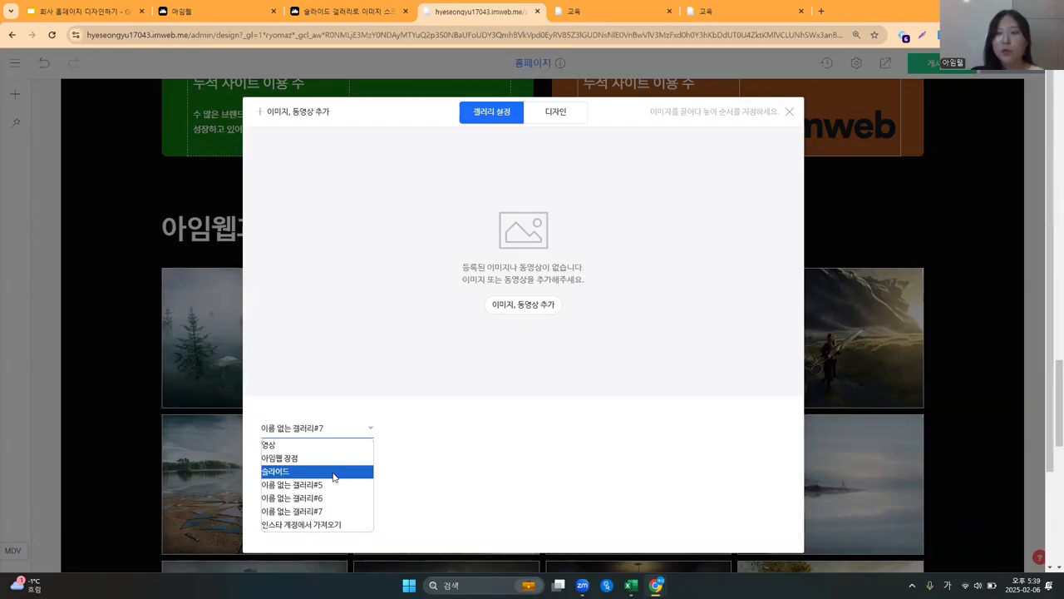
pyautogui.click(577, 431)
pyautogui.click(548, 304)
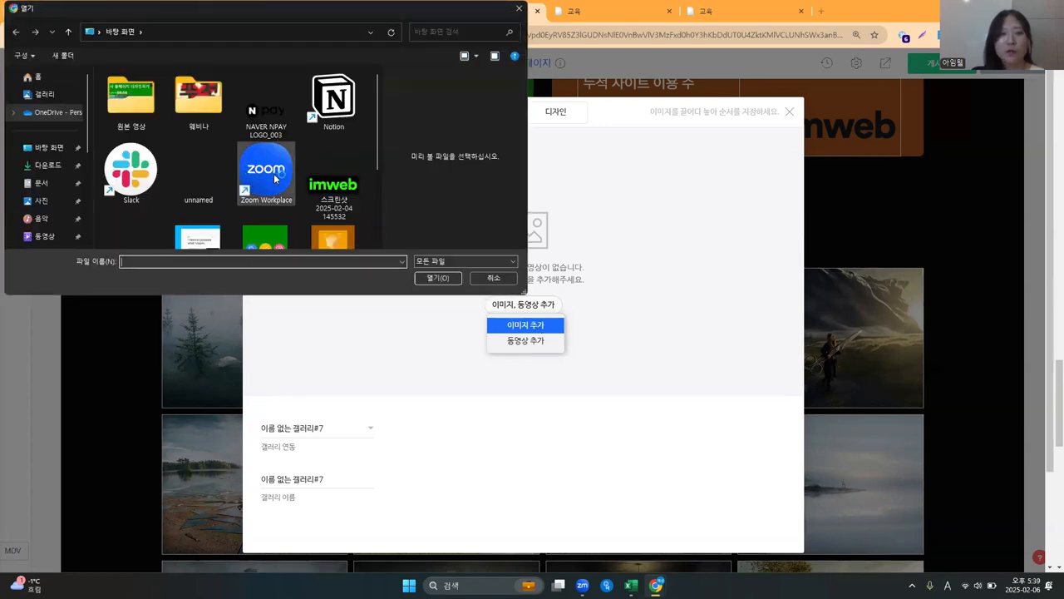
pyautogui.doubleClick(351, 198)
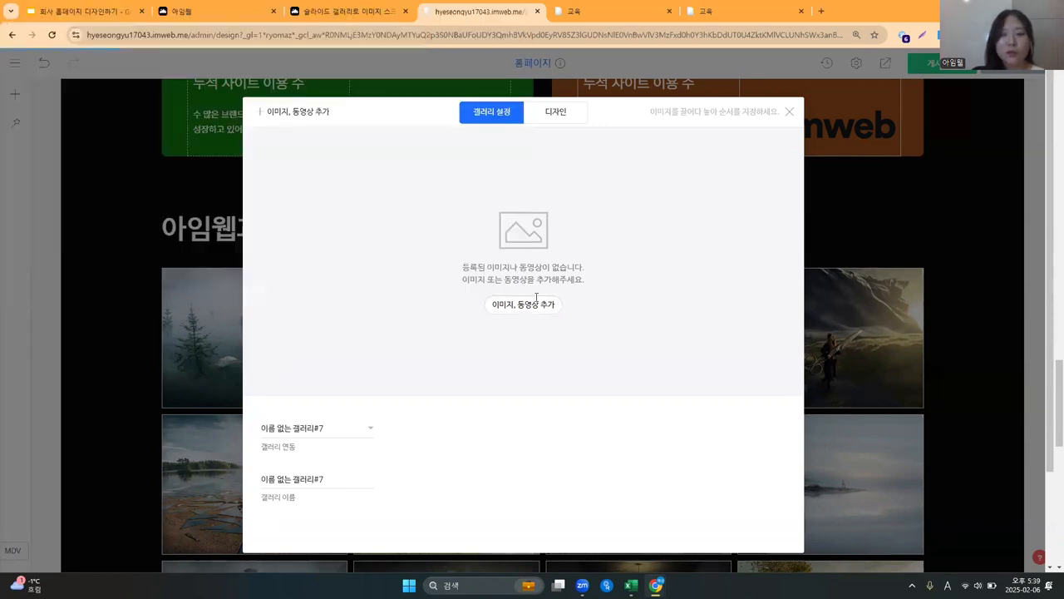
pyautogui.click(391, 166)
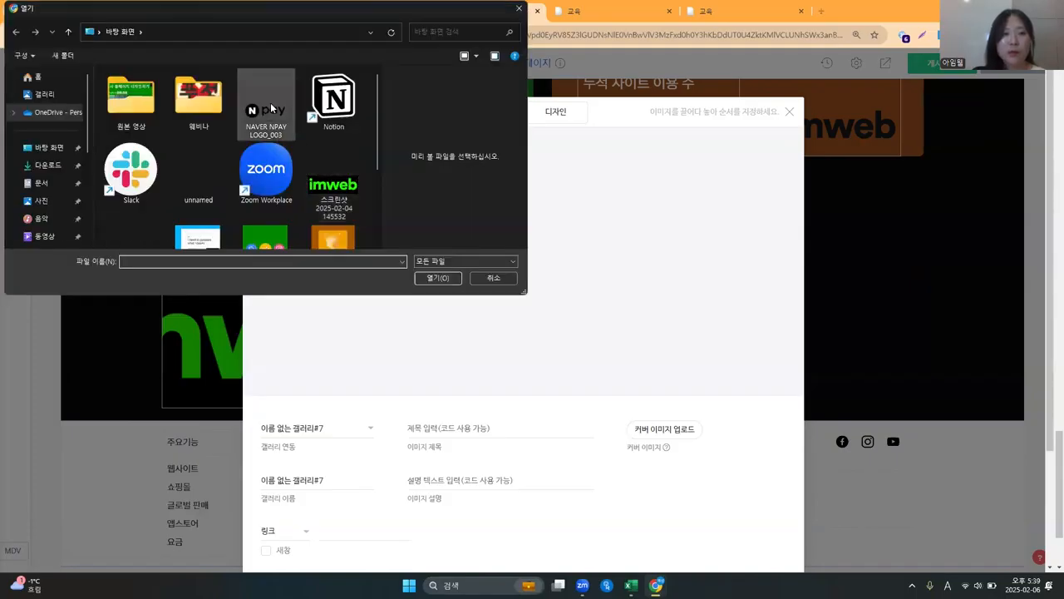
pyautogui.doubleClick(271, 108)
pyautogui.click(461, 161)
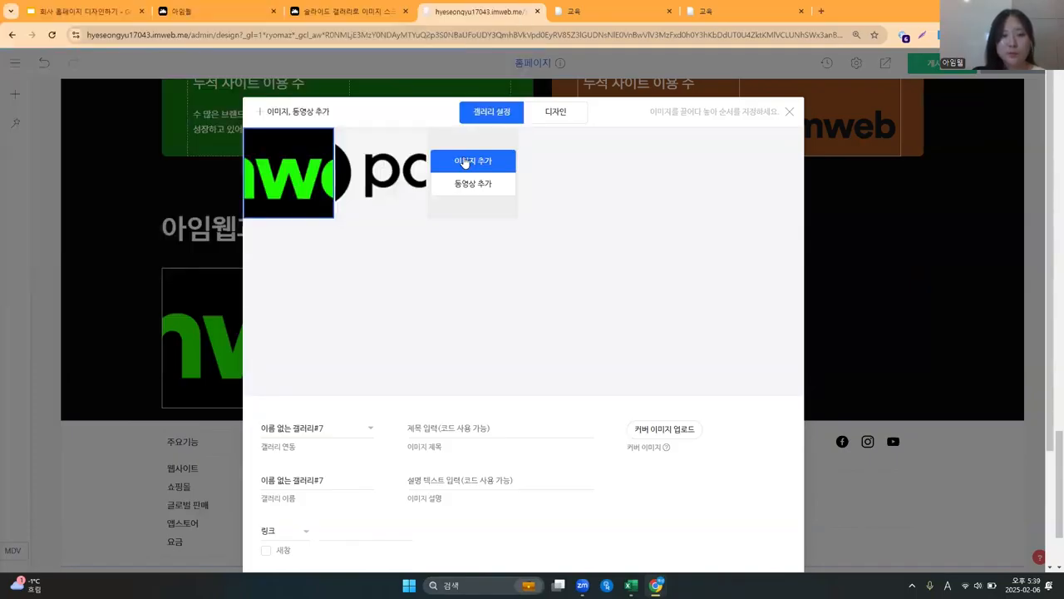
pyautogui.click(464, 160)
pyautogui.click(207, 169)
pyautogui.scroll(-2, 207, 171)
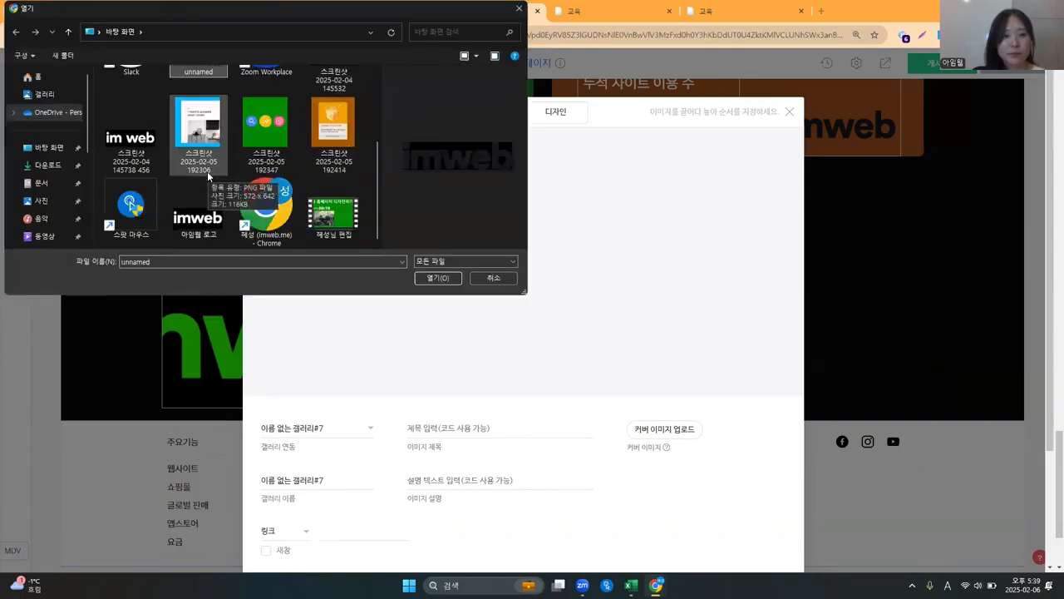
pyautogui.doubleClick(131, 151)
pyautogui.click(551, 166)
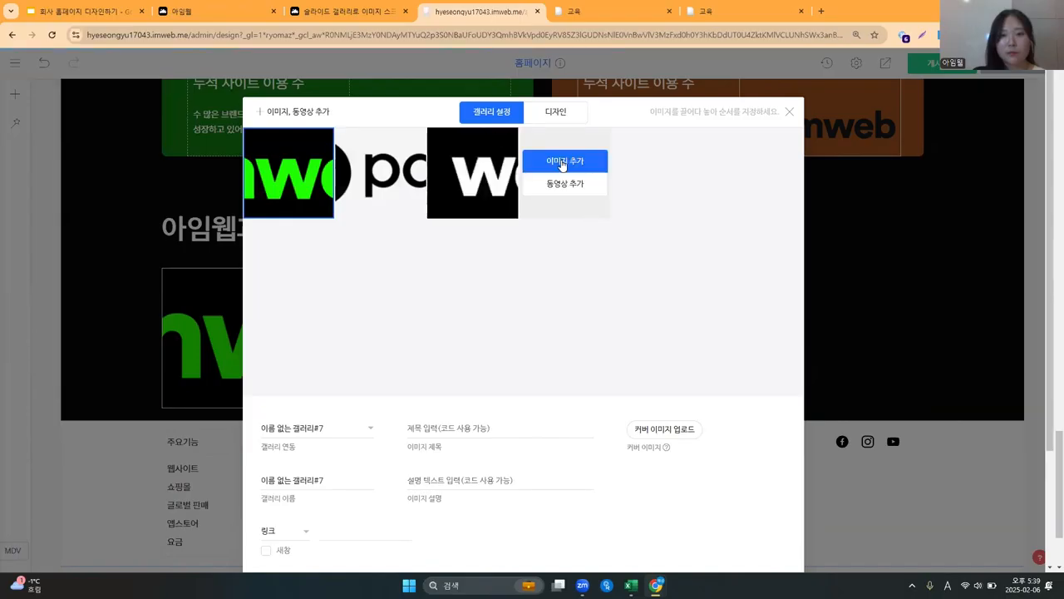
pyautogui.click(555, 161)
pyautogui.click(490, 281)
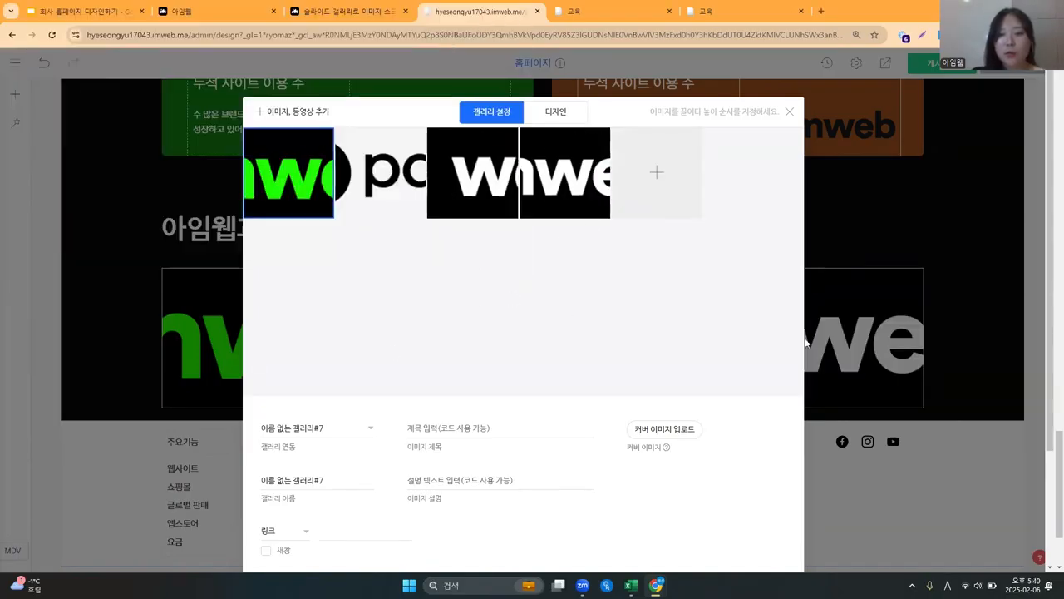
pyautogui.click(941, 311)
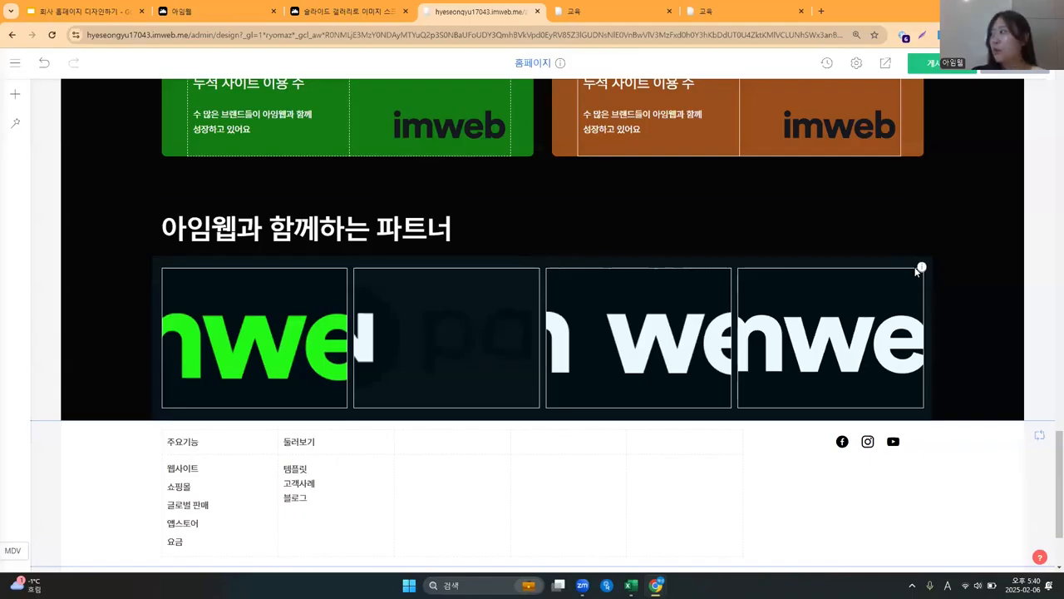
# Set the partner logo gallery's image ratio to 4:1.5 (BI,CI Type) and close its settings.
pyautogui.rightClick(523, 306)
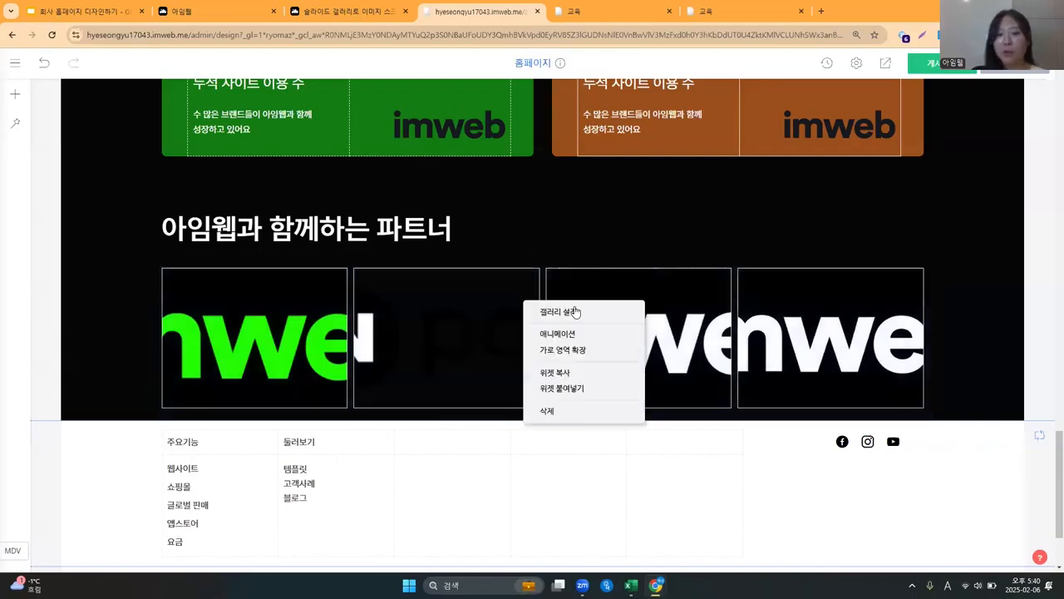
pyautogui.click(575, 272)
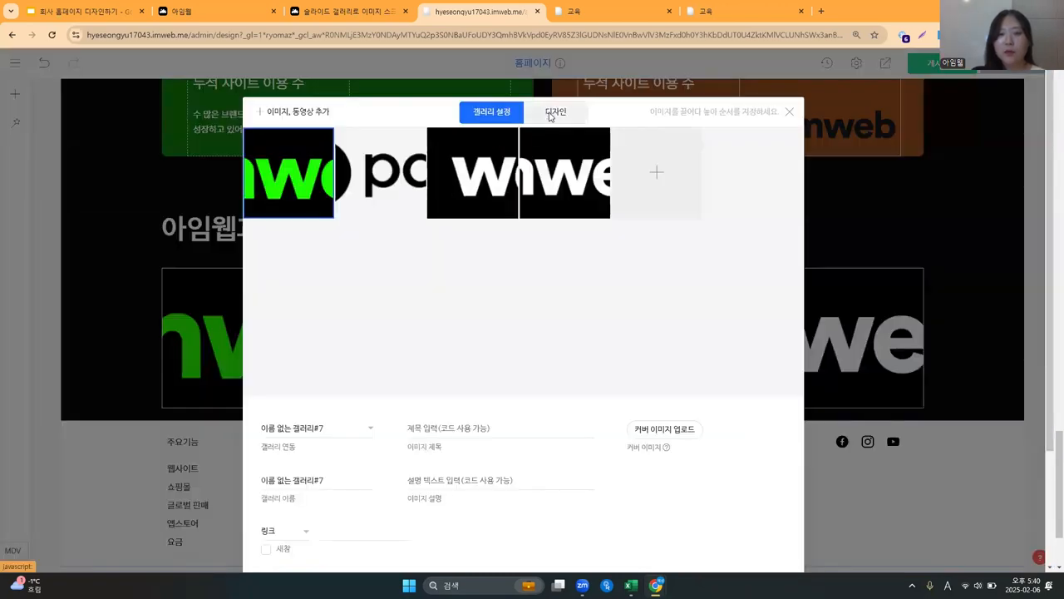
pyautogui.click(554, 113)
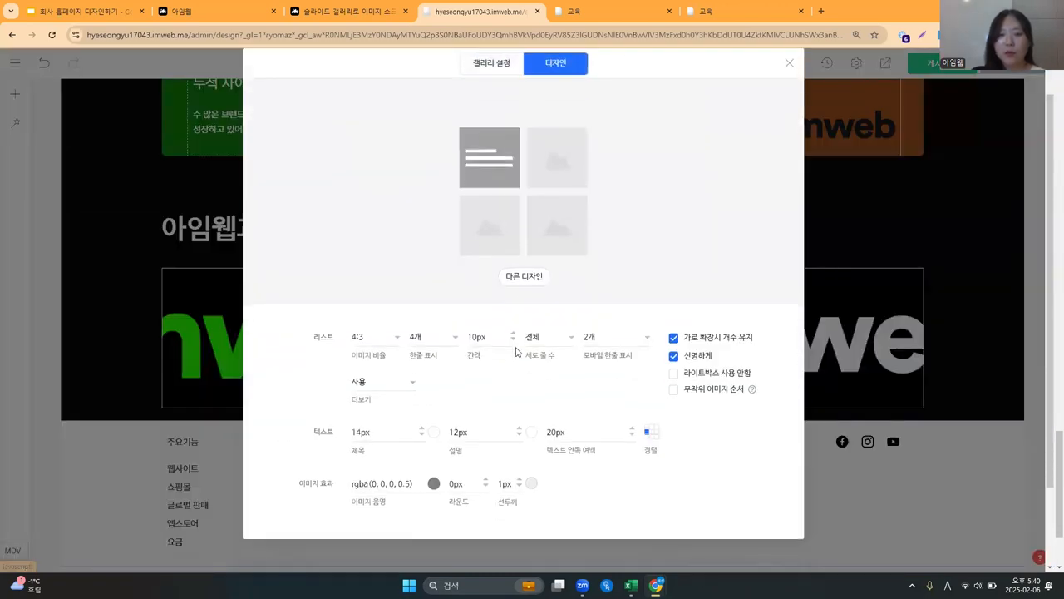
pyautogui.click(385, 333)
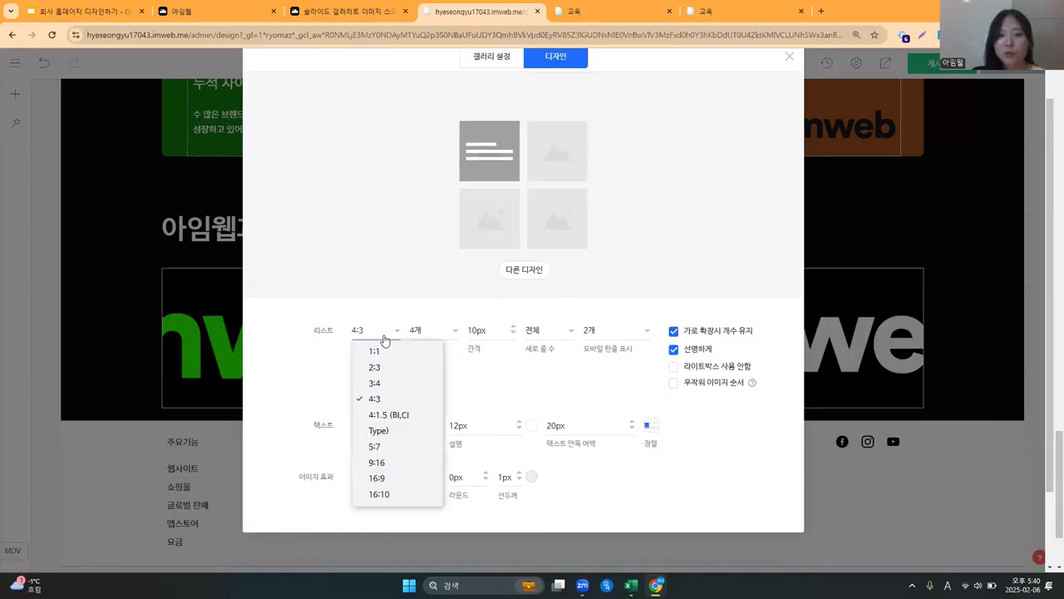
pyautogui.click(401, 422)
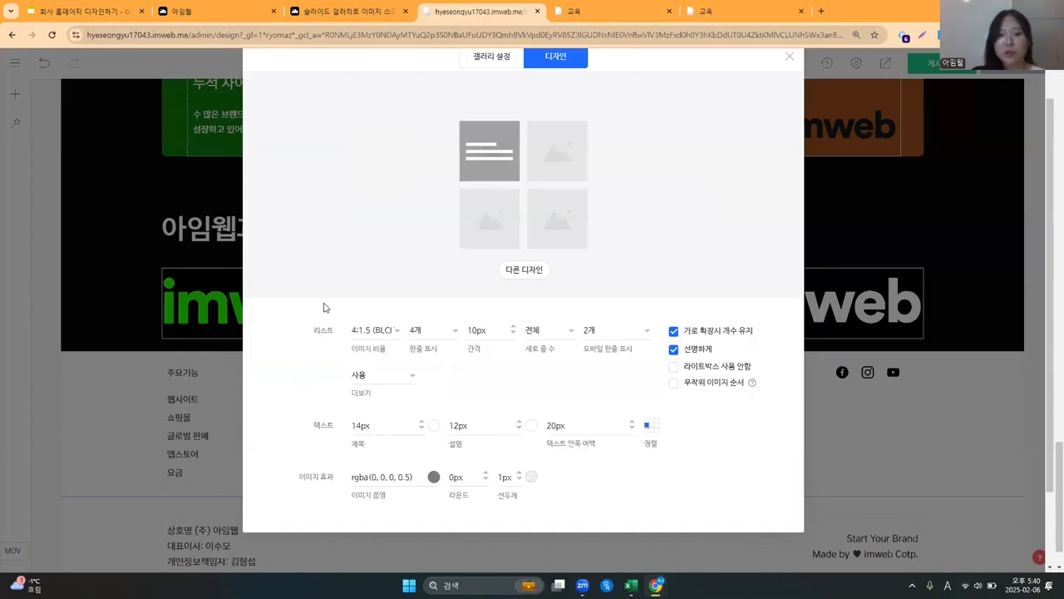
pyautogui.click(895, 239)
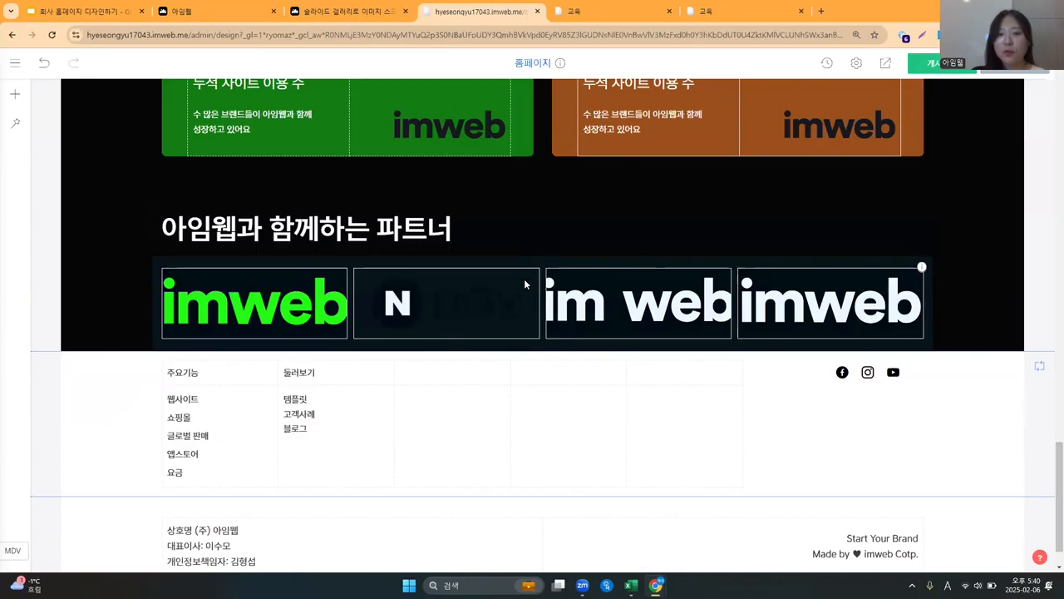
# Change the partner logo gallery's design to the second 슬라이드 갤러리 layout and bring up its slide options.
pyautogui.rightClick(524, 281)
pyautogui.click(587, 294)
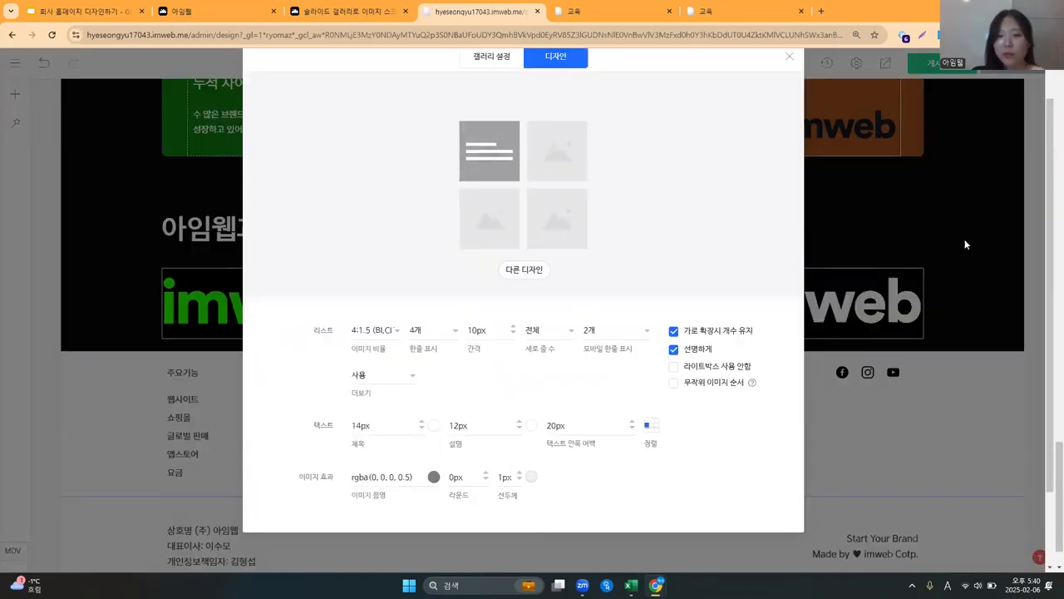
pyautogui.click(518, 277)
pyautogui.scroll(-2, 533, 325)
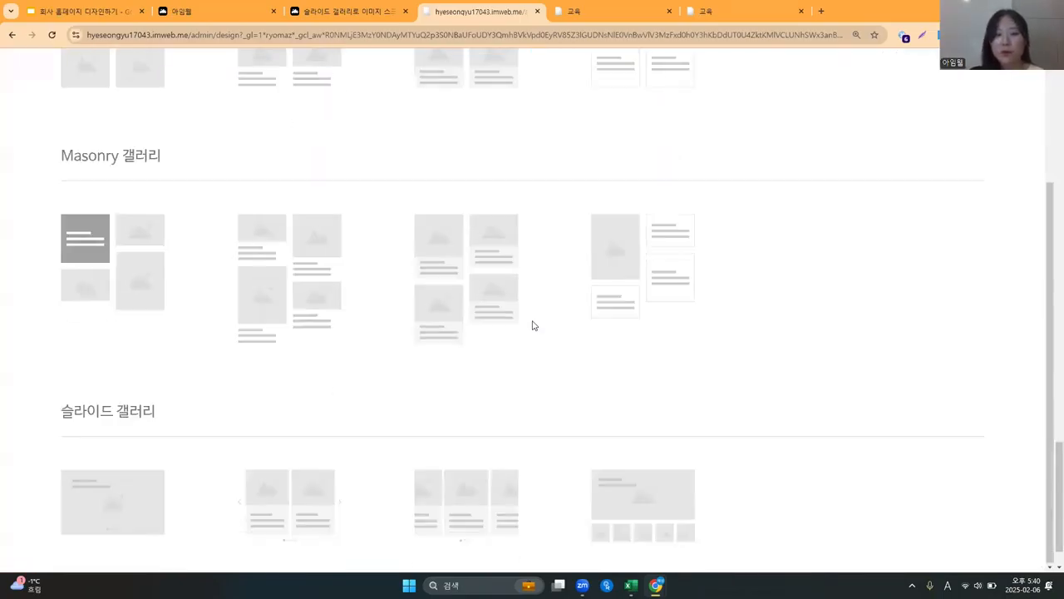
pyautogui.click(309, 494)
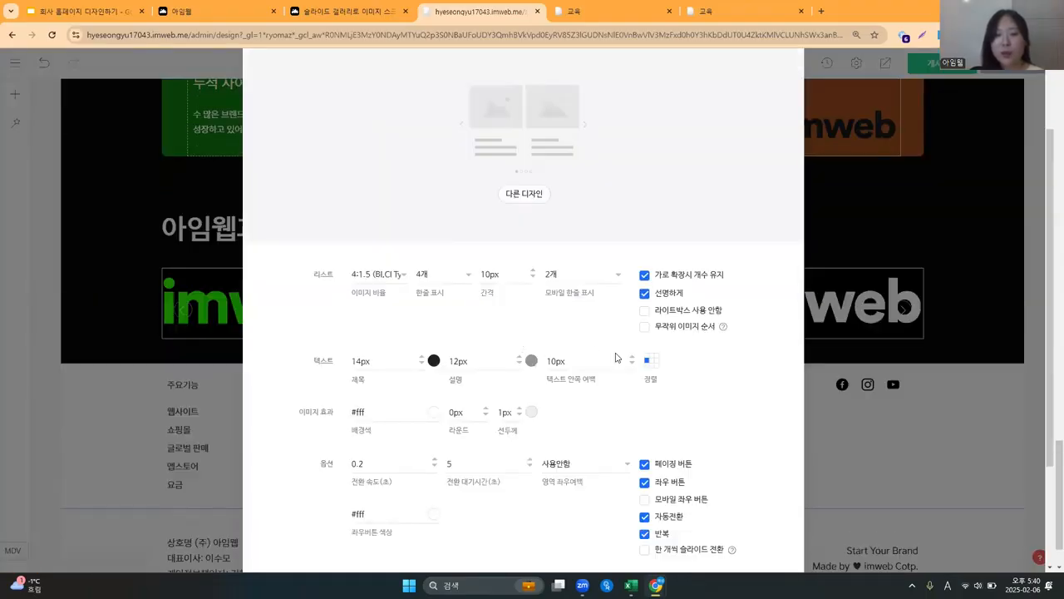
pyautogui.scroll(-1, 556, 405)
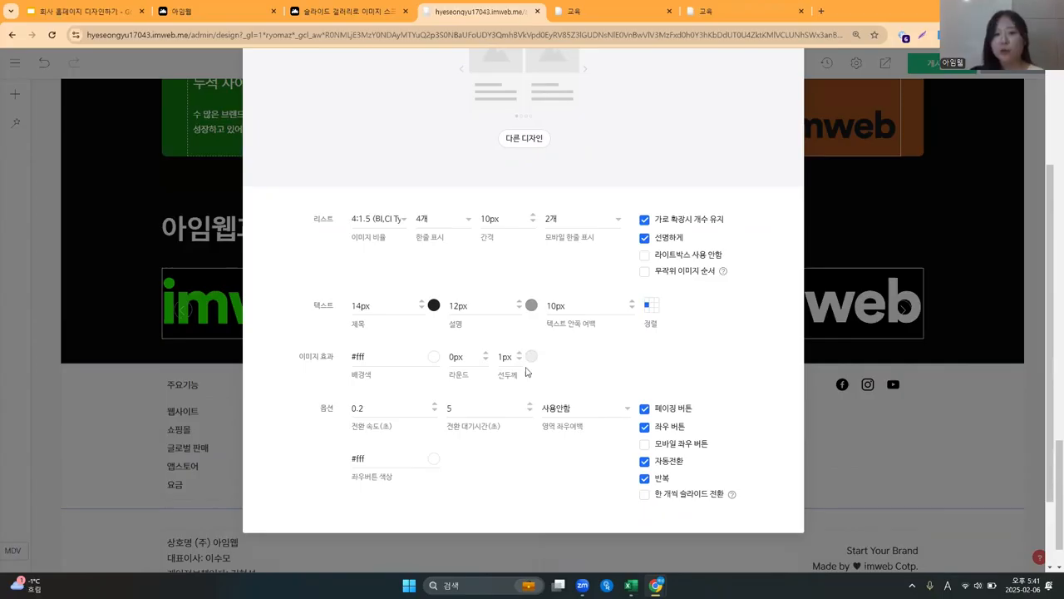
# Set the partner logo gallery's image border thickness to 0px and close its settings.
pyautogui.write('0px')
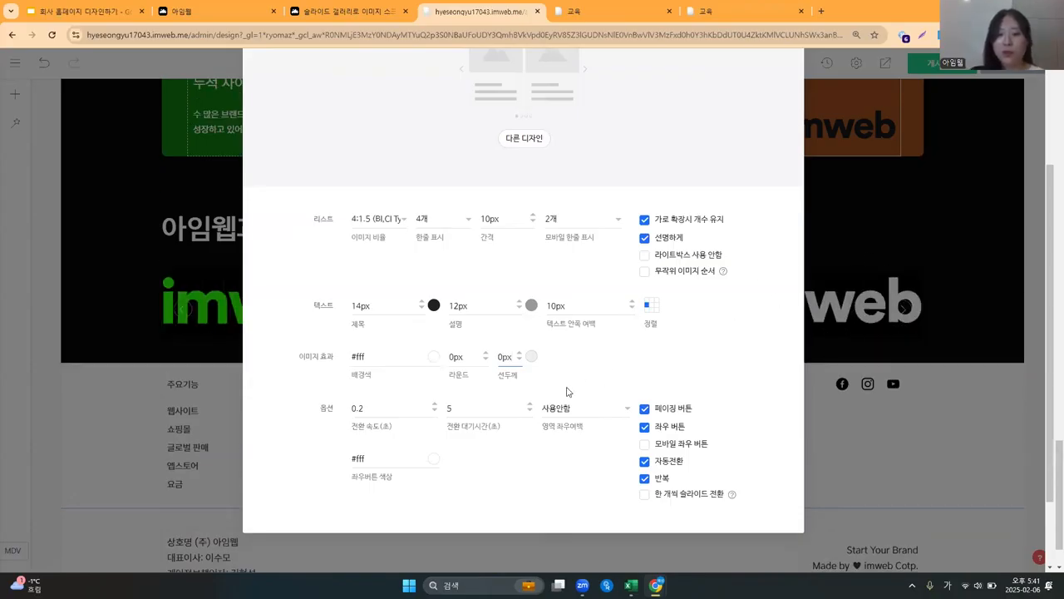
pyautogui.scroll(1, 569, 391)
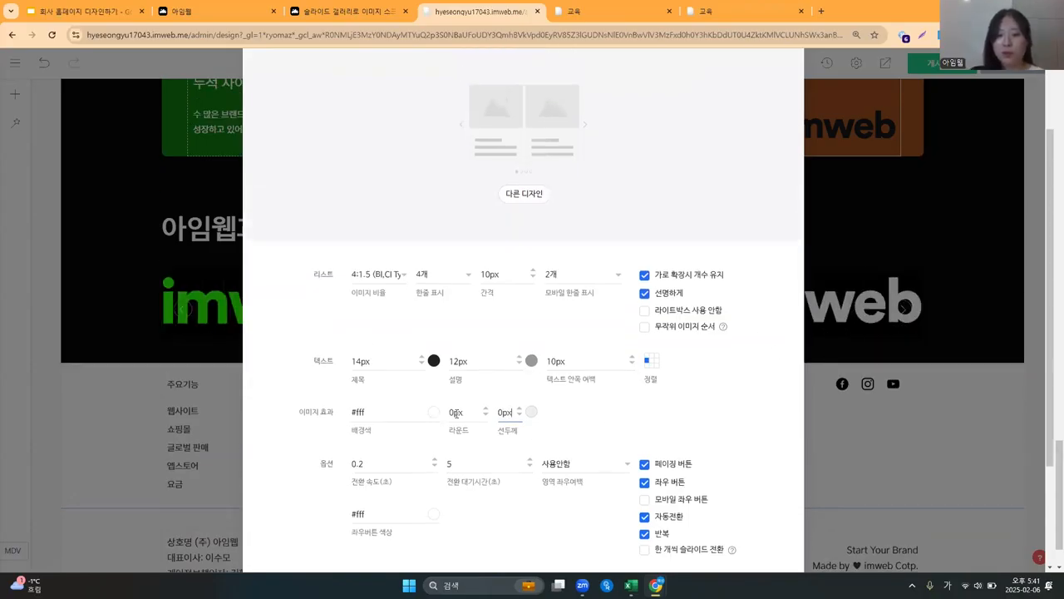
pyautogui.click(907, 311)
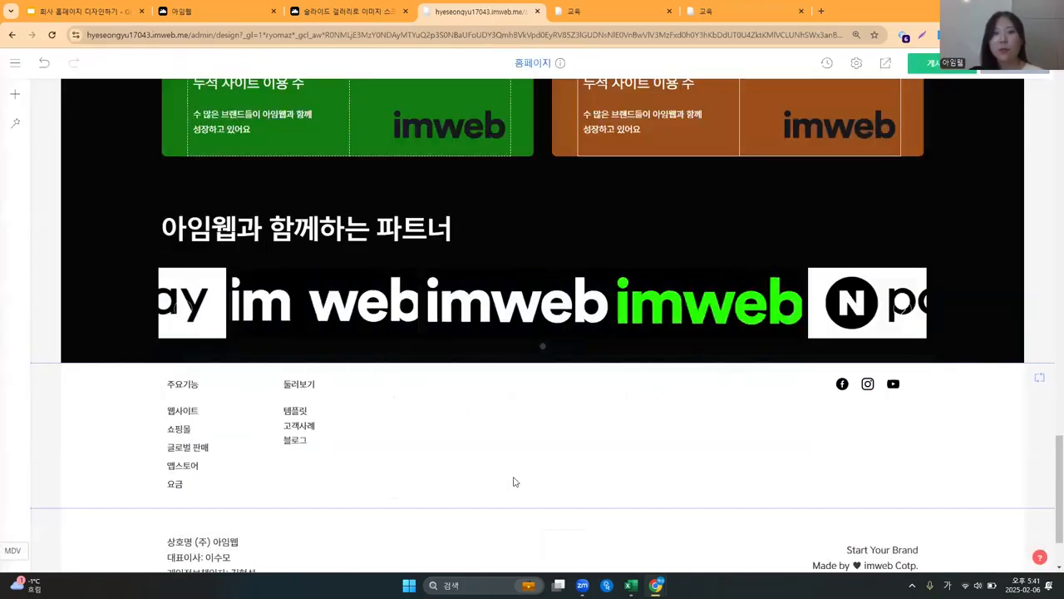
# Review the slide gallery guide for the scroll effect's transition speed, waiting time, auto-play and repeat settings.
pyautogui.hotkey('ctrl', 'shift', 'Tab')
pyautogui.scroll(3, 570, 379)
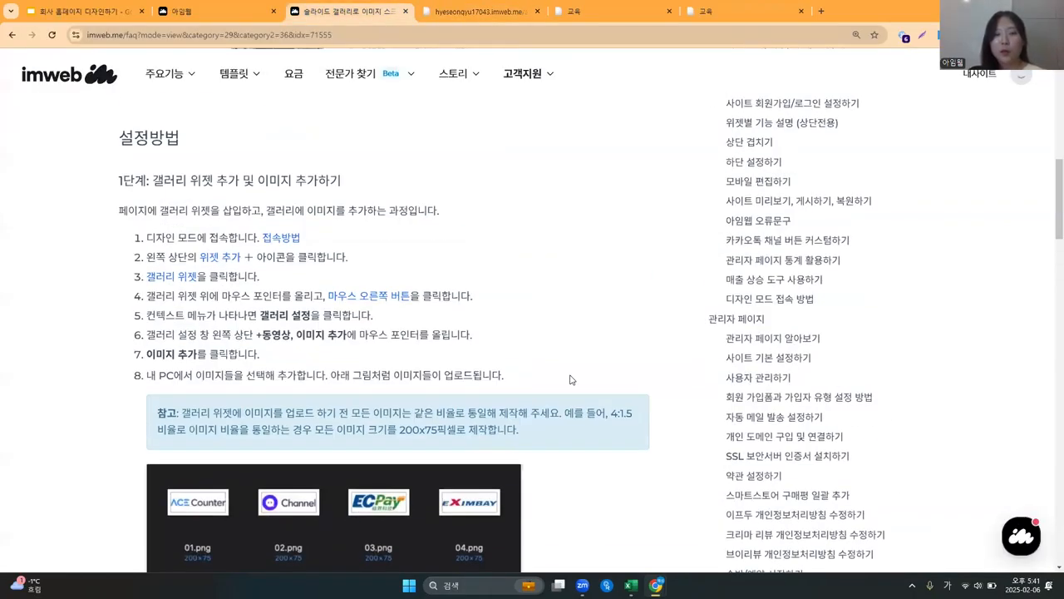
pyautogui.scroll(6, 570, 379)
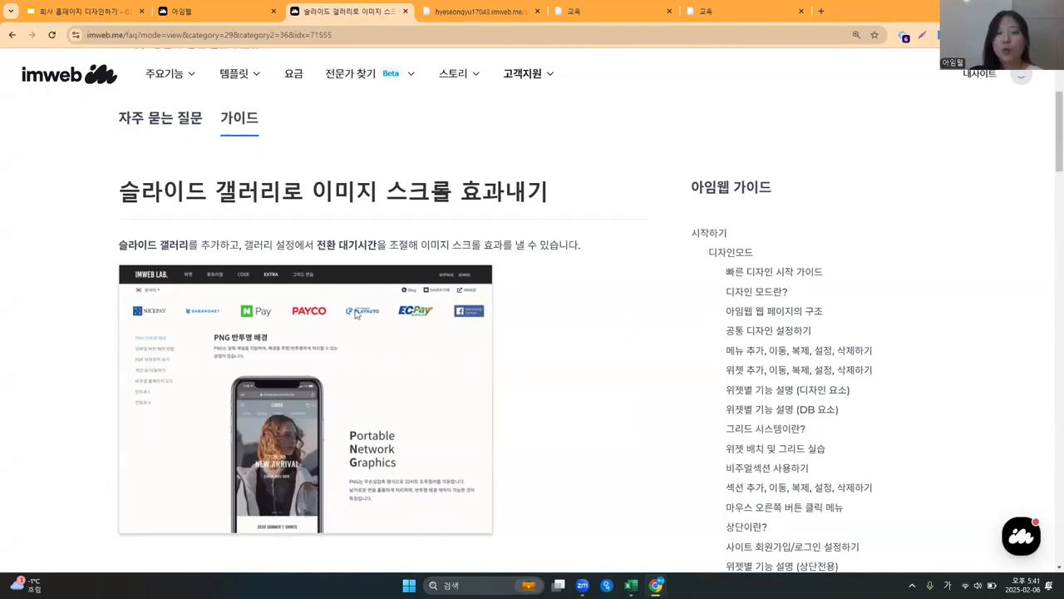
pyautogui.scroll(-8, 399, 380)
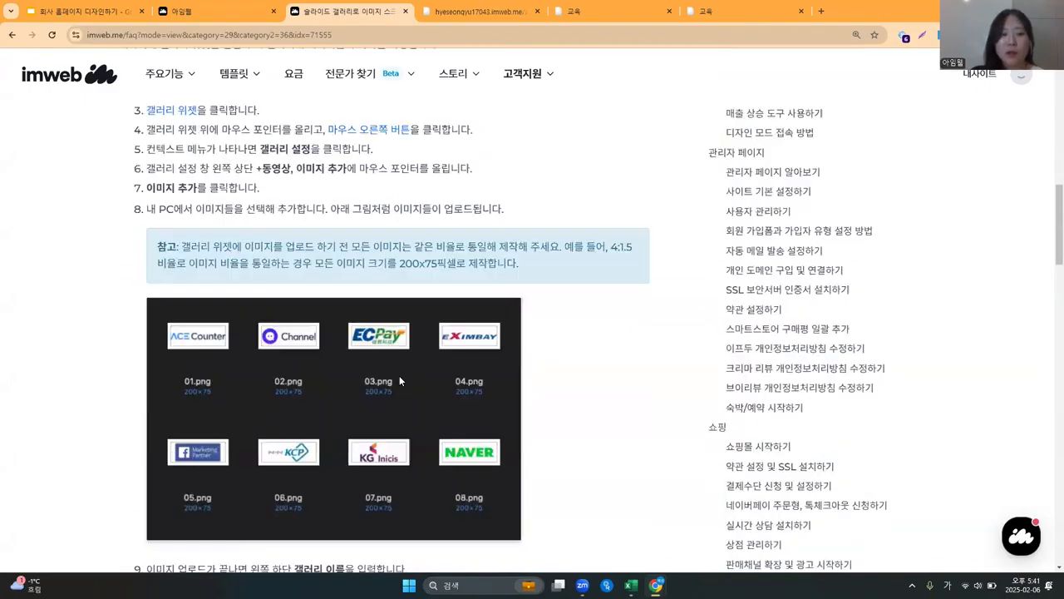
pyautogui.scroll(-10, 399, 380)
pyautogui.scroll(-3, 399, 380)
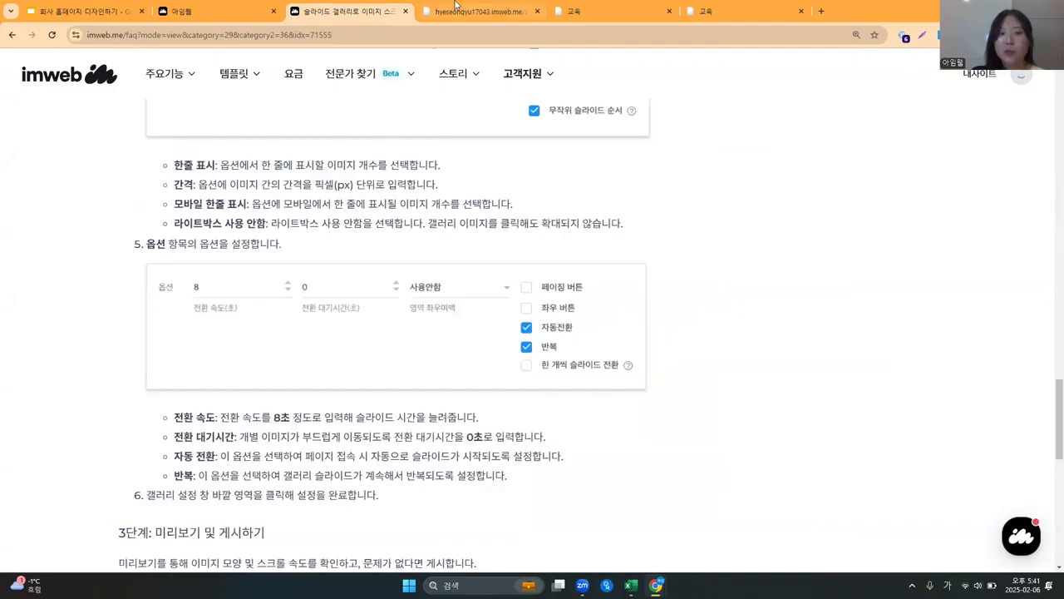
# Set the partner logo gallery's transition speed to 8 seconds and its waiting time to 0, then close its settings.
pyautogui.click(455, 8)
pyautogui.rightClick(453, 276)
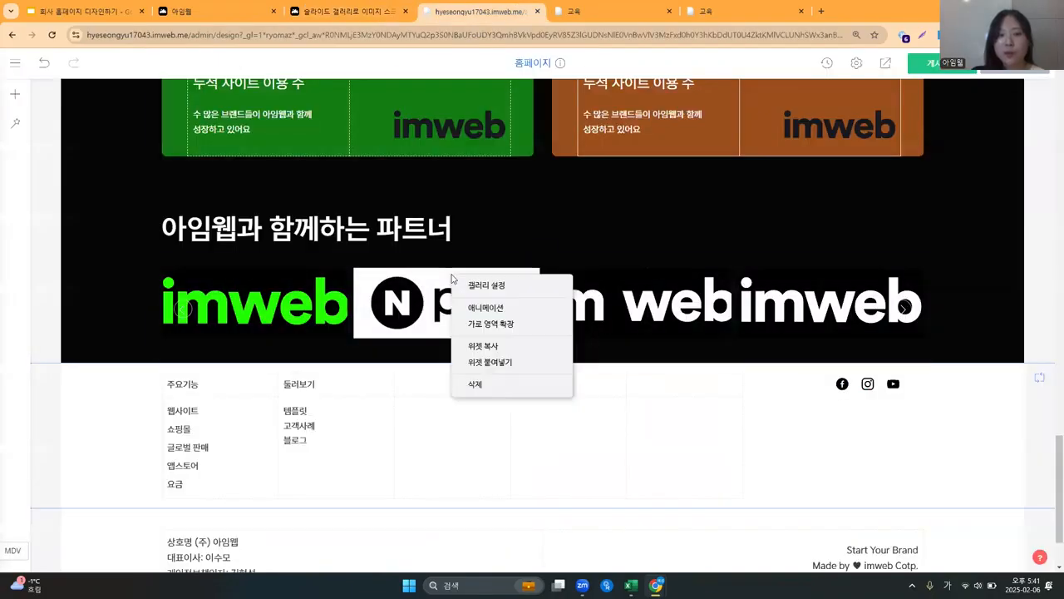
pyautogui.click(489, 285)
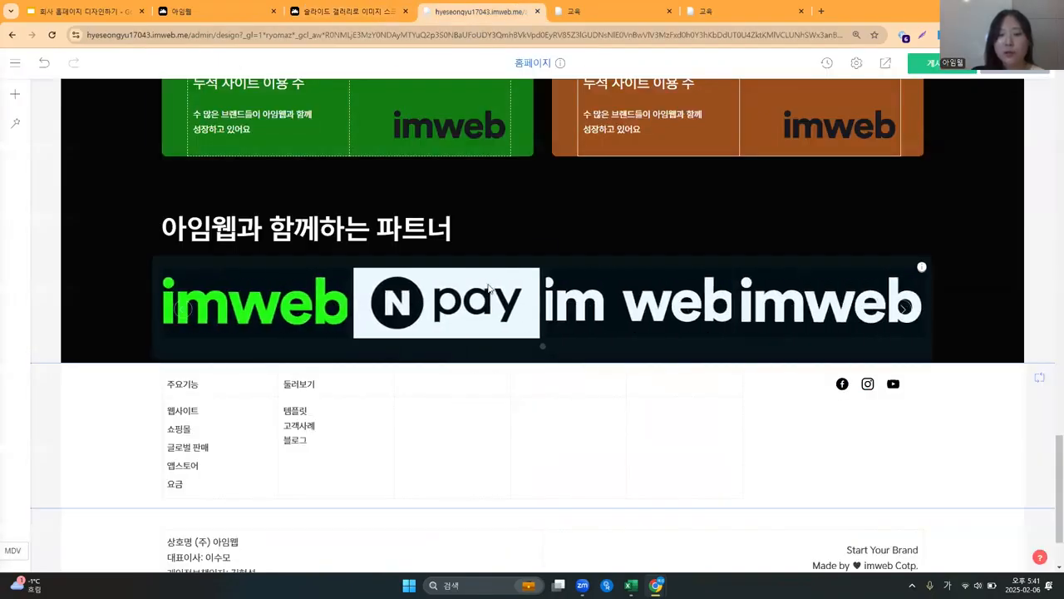
pyautogui.scroll(-3, 579, 291)
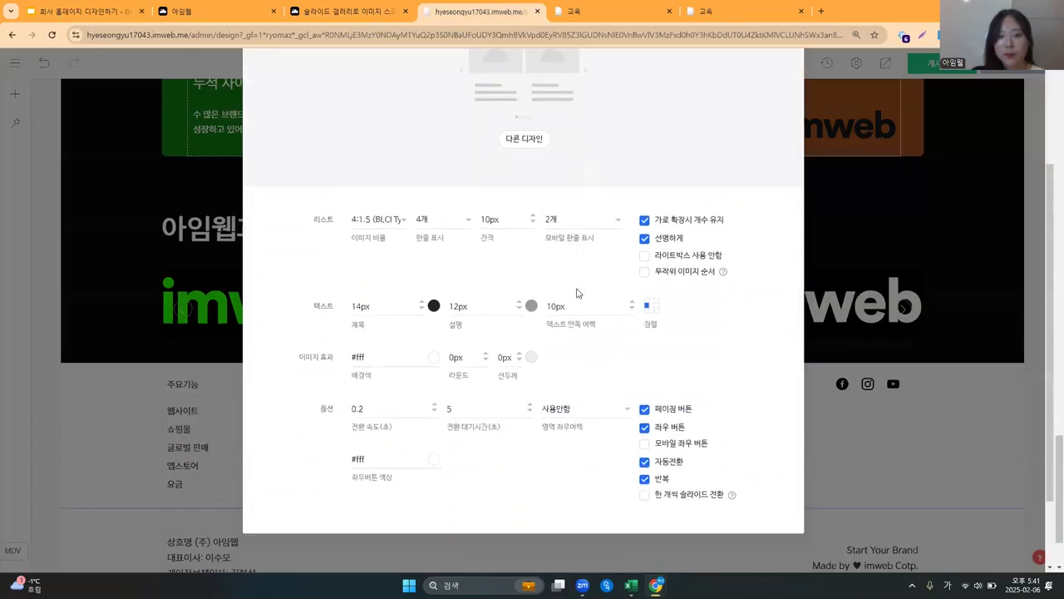
pyautogui.scroll(3, 569, 216)
pyautogui.scroll(-2, 489, 354)
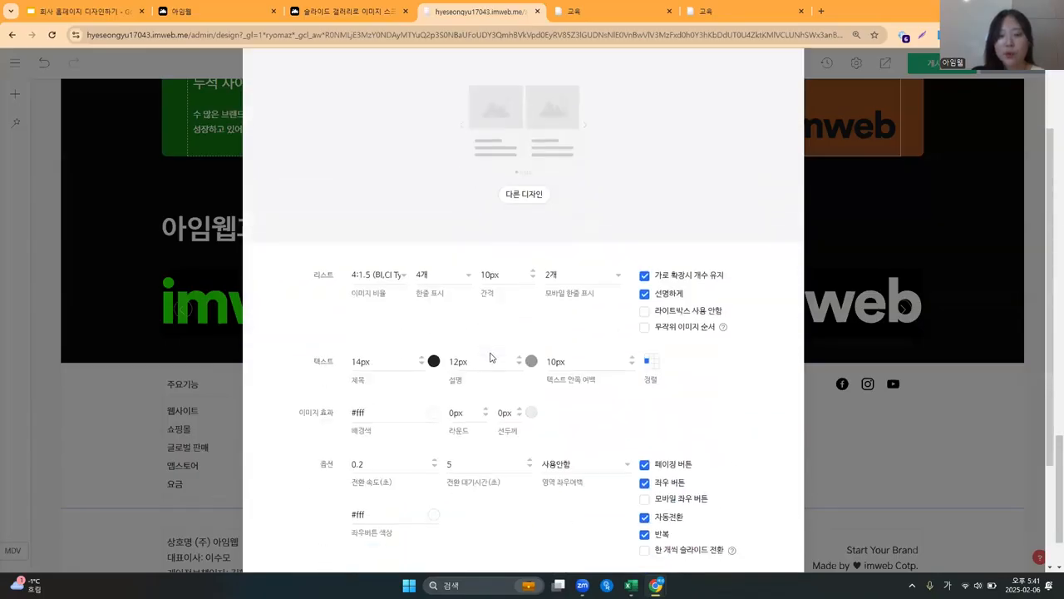
pyautogui.moveTo(405, 409); pyautogui.dragTo(322, 411)
pyautogui.write('0')
pyautogui.press('Tab')
pyautogui.moveTo(407, 411); pyautogui.dragTo(279, 418)
pyautogui.write('8')
pyautogui.press('Tab')
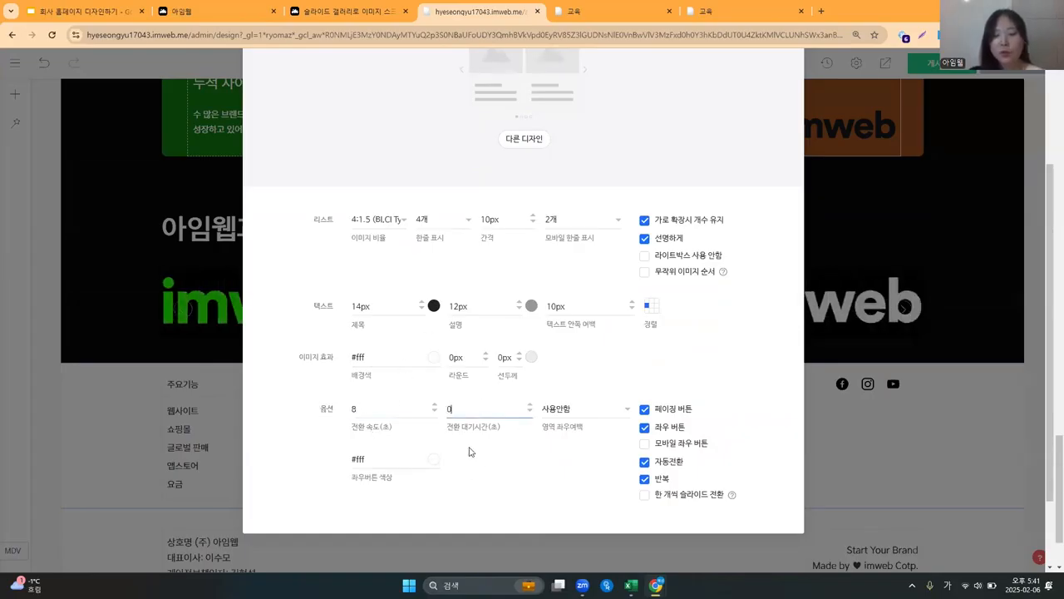
pyautogui.click(940, 359)
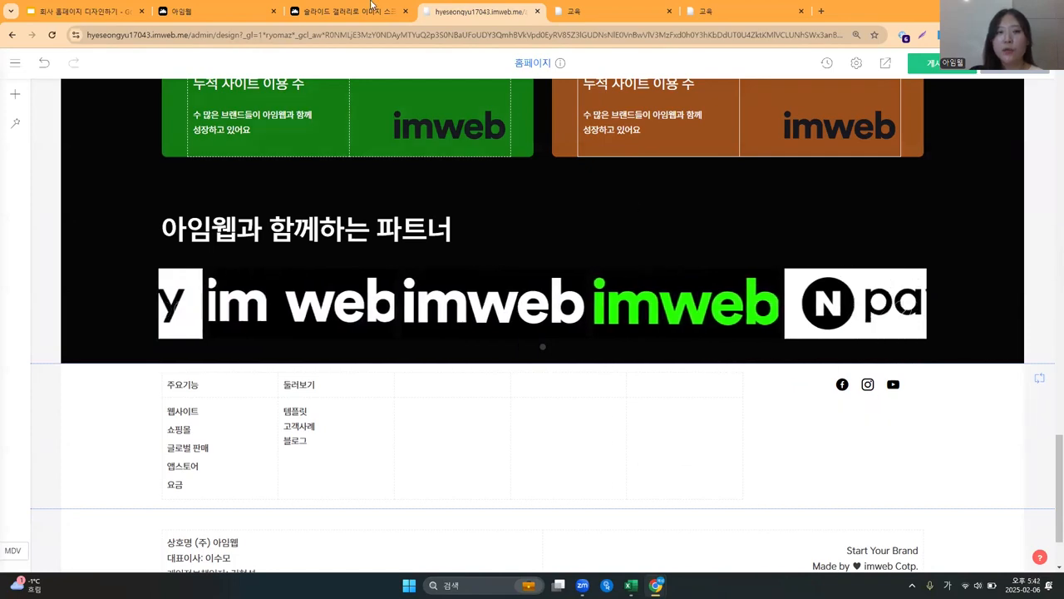
# Review the slide gallery guide's steps on preparing and uploading logo images of a uniform ratio and size.
pyautogui.click(372, 6)
pyautogui.scroll(-2, 394, 284)
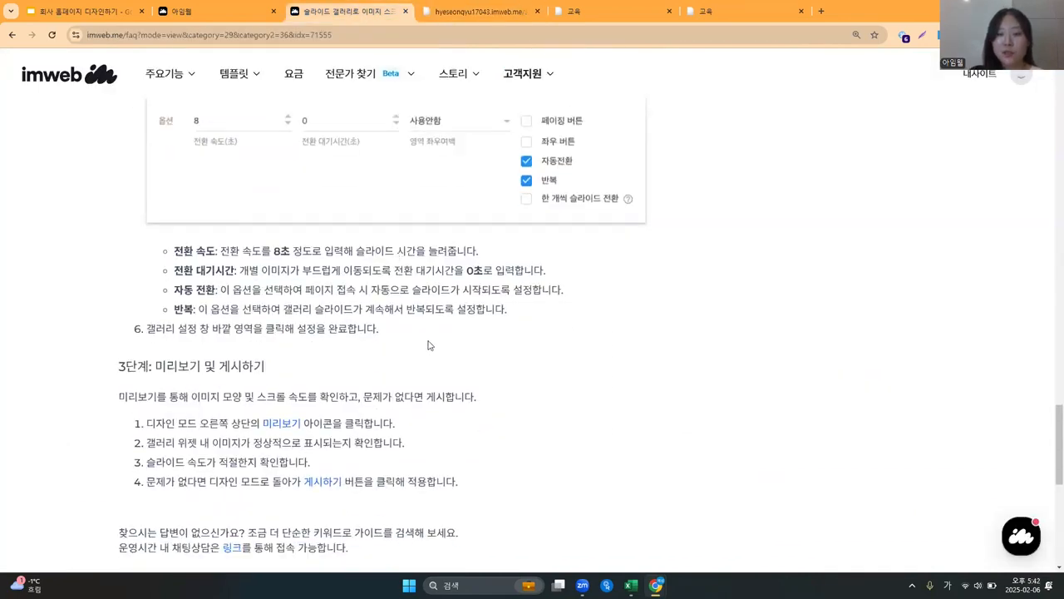
pyautogui.scroll(15, 429, 344)
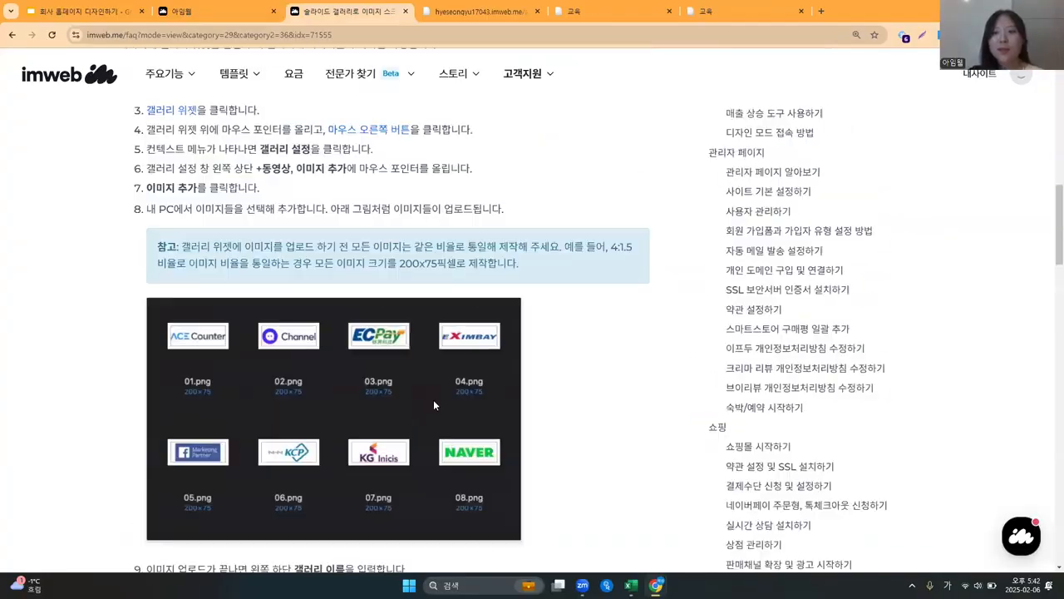
pyautogui.scroll(3, 436, 399)
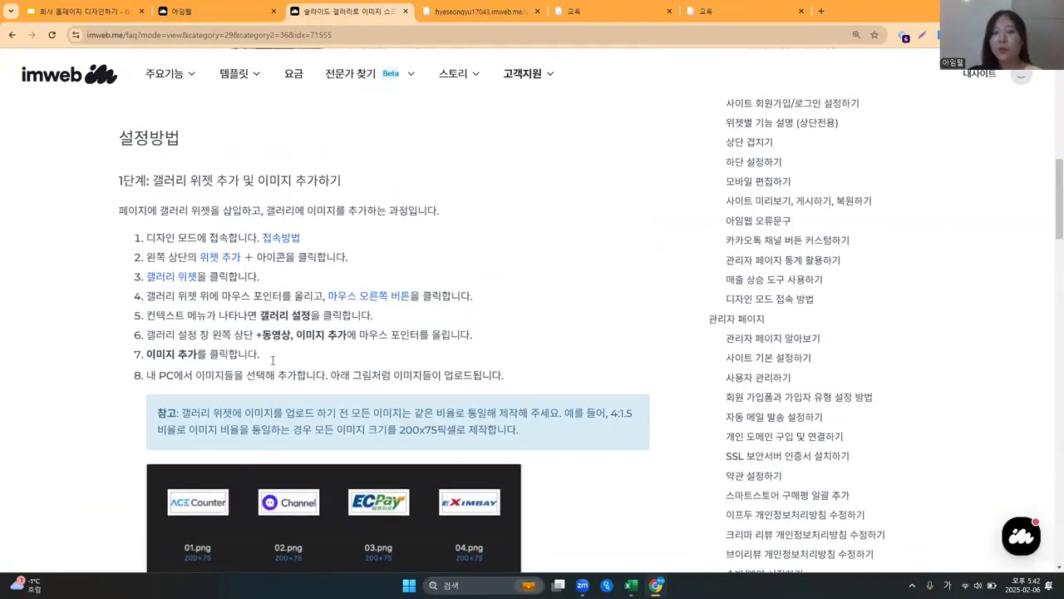
pyautogui.scroll(-4, 447, 441)
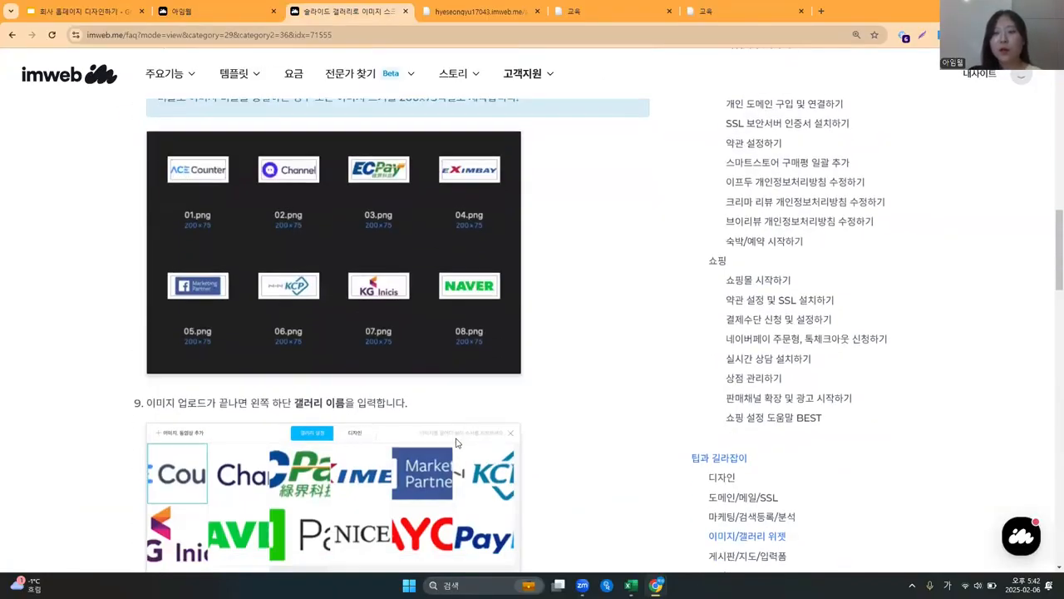
pyautogui.scroll(3, 555, 232)
# Back in the site editor, enlarge the gap between the green and orange cards and the '아임웹과 함께하는 파트너' heading.
pyautogui.click(478, 11)
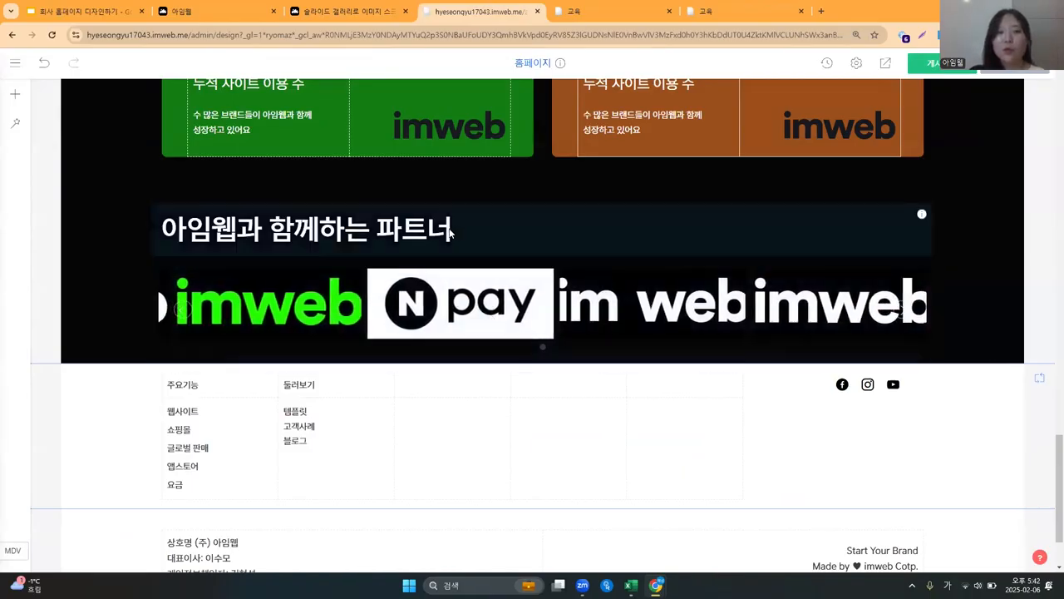
pyautogui.scroll(2, 435, 348)
pyautogui.scroll(3, 436, 351)
pyautogui.scroll(-4, 437, 357)
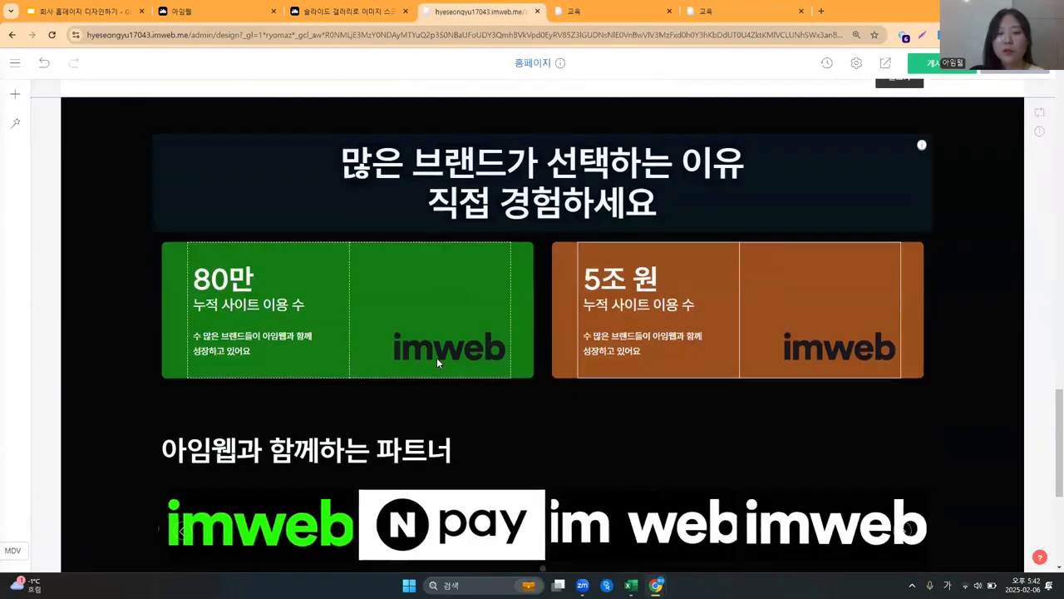
pyautogui.moveTo(537, 309); pyautogui.dragTo(536, 381)
pyautogui.scroll(-3, 647, 361)
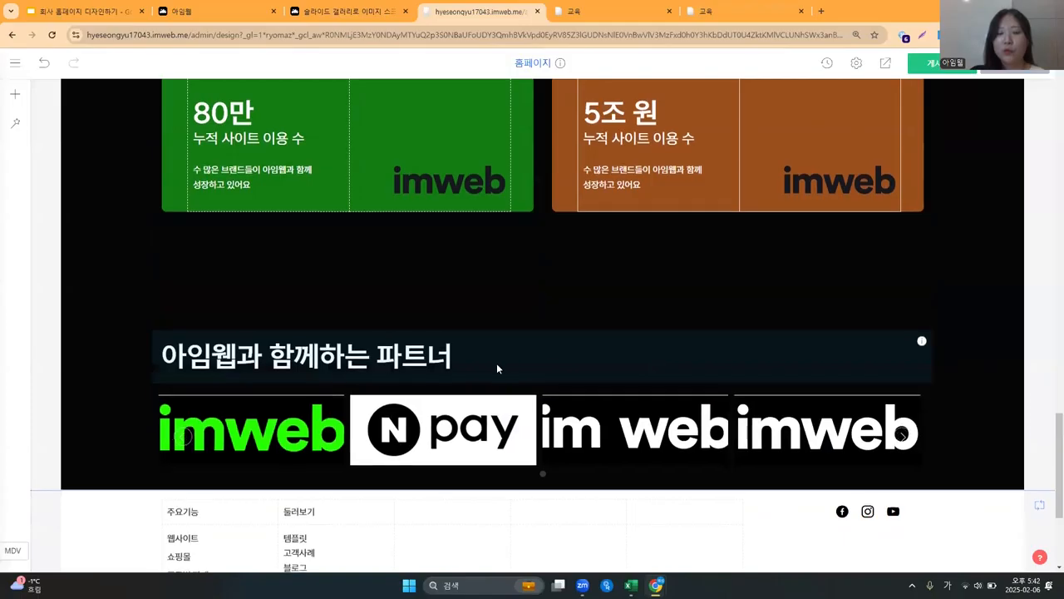
# Compare the partner section with the one on the original imweb homepage, including its description text, and examine that page's footer.
pyautogui.click(251, 7)
pyautogui.moveTo(590, 250); pyautogui.dragTo(830, 270)
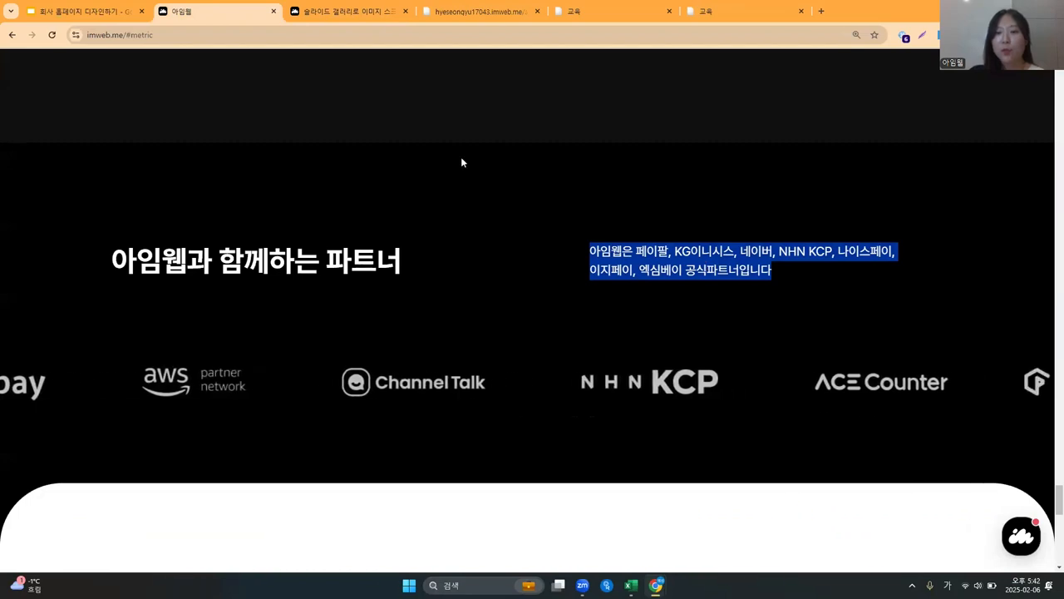
pyautogui.click(651, 250)
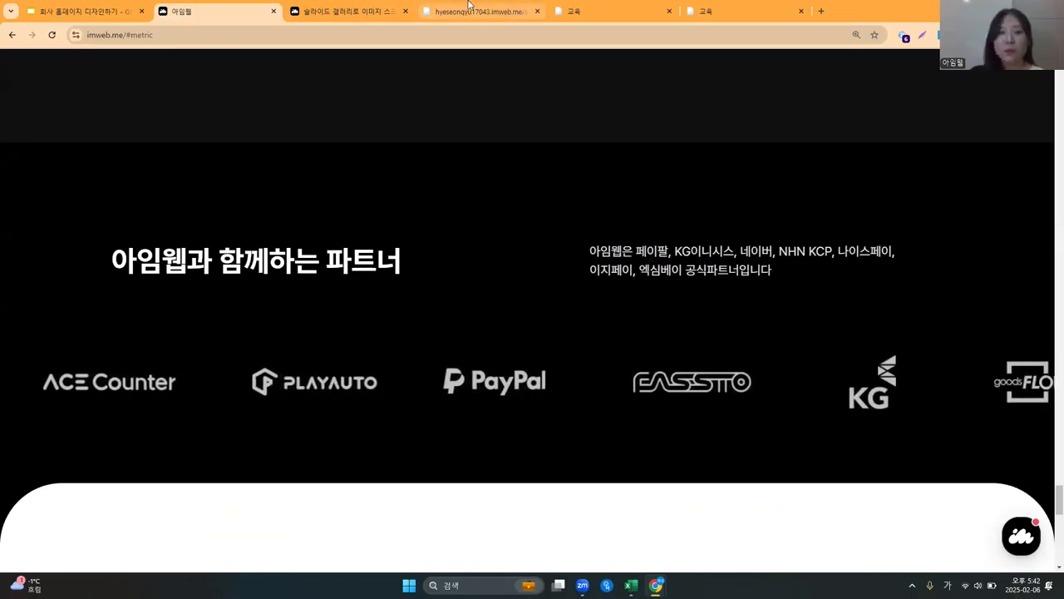
pyautogui.click(474, 10)
pyautogui.scroll(-1, 496, 282)
pyautogui.scroll(-2, 496, 287)
pyautogui.click(218, 11)
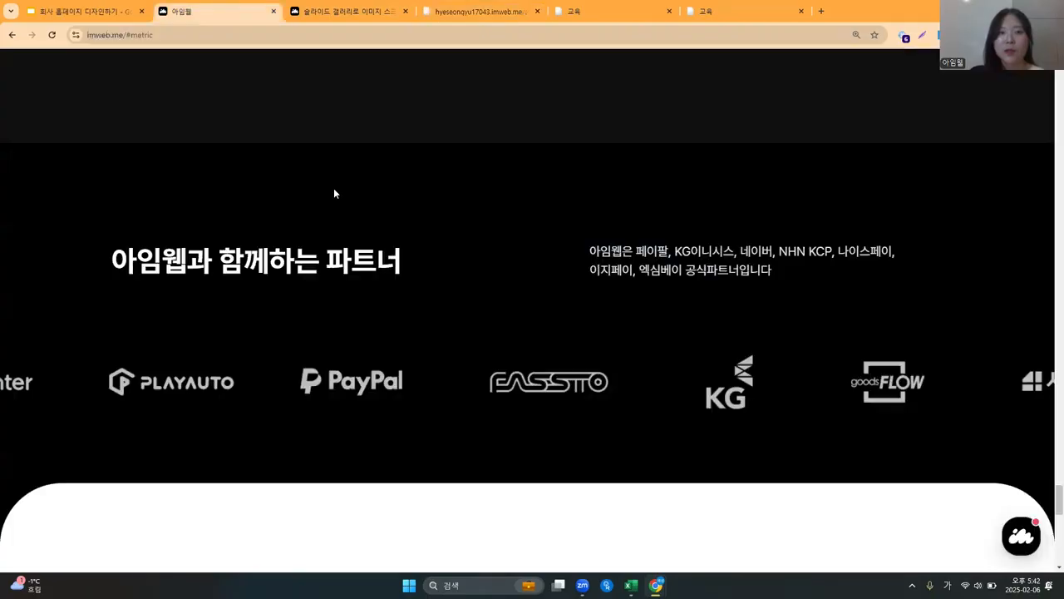
pyautogui.scroll(-6, 430, 361)
pyautogui.scroll(-3, 430, 366)
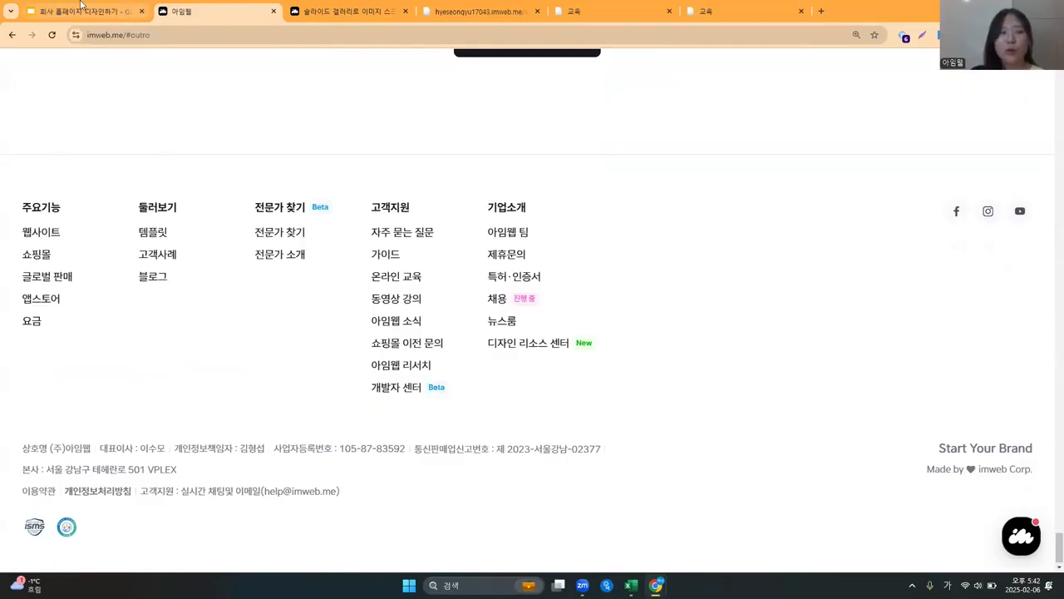
# Present the '하단의 종류' slide on footer types and open its '하단 설정하기' guide.
pyautogui.click(81, 10)
pyautogui.hotkey('ctrl', 'Return')
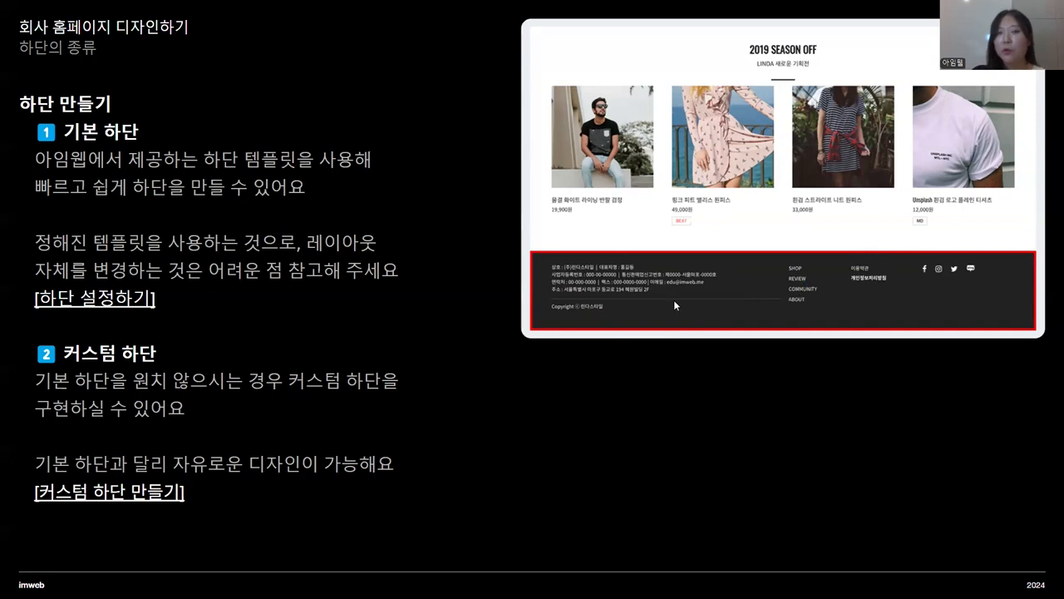
pyautogui.click(110, 294)
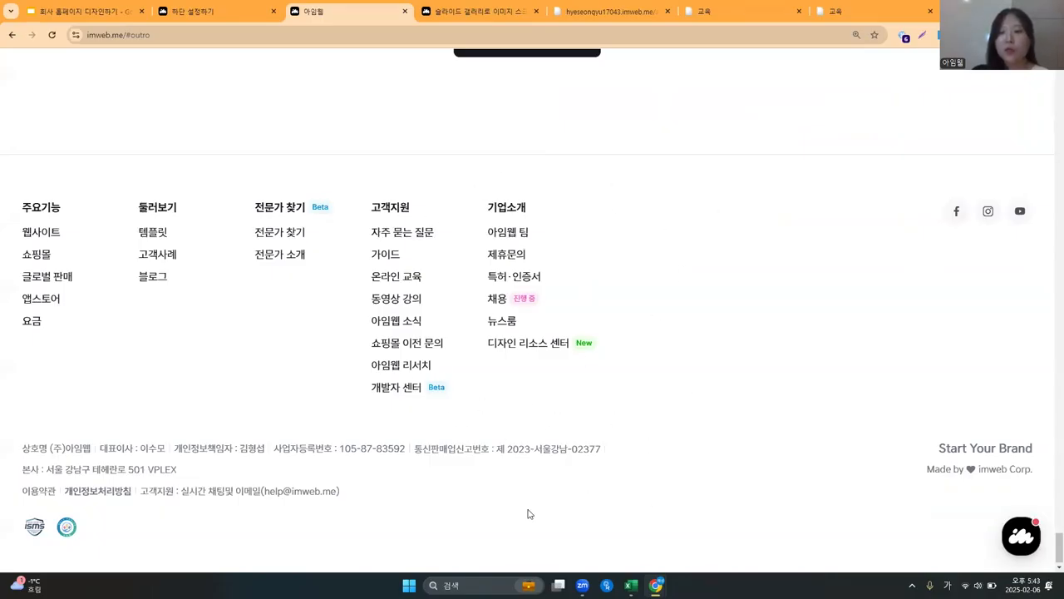
# Compare the options offered for the default footer with those of the custom footer section in the site editor.
pyautogui.click(653, 6)
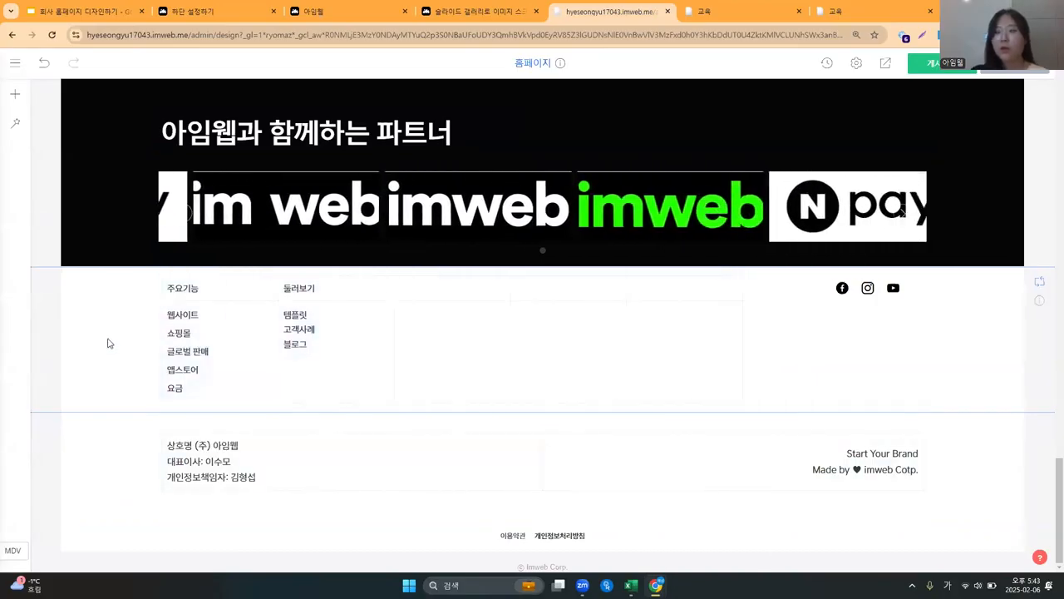
pyautogui.rightClick(98, 460)
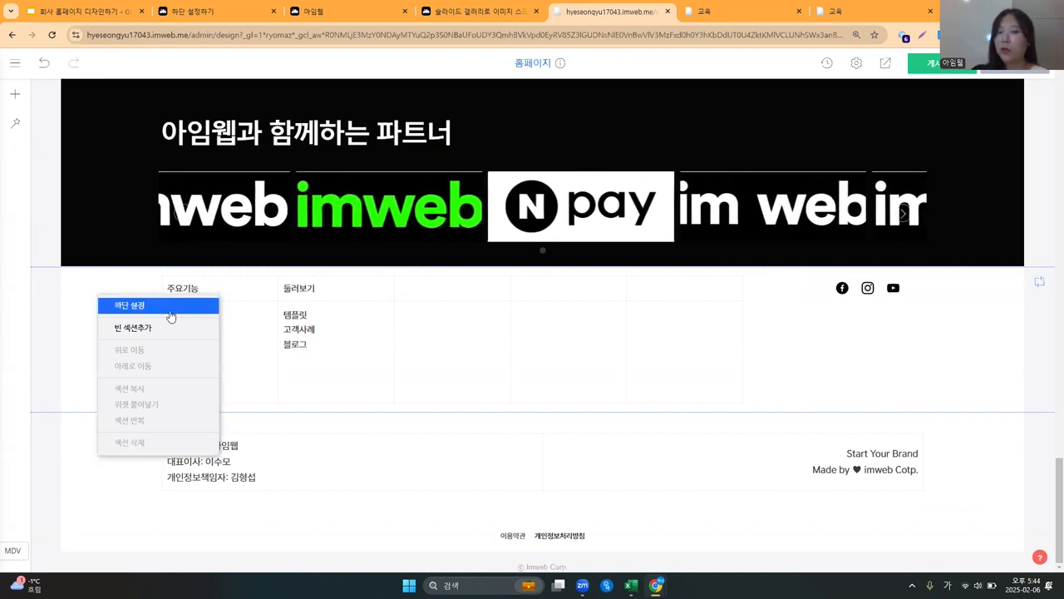
pyautogui.click(137, 525)
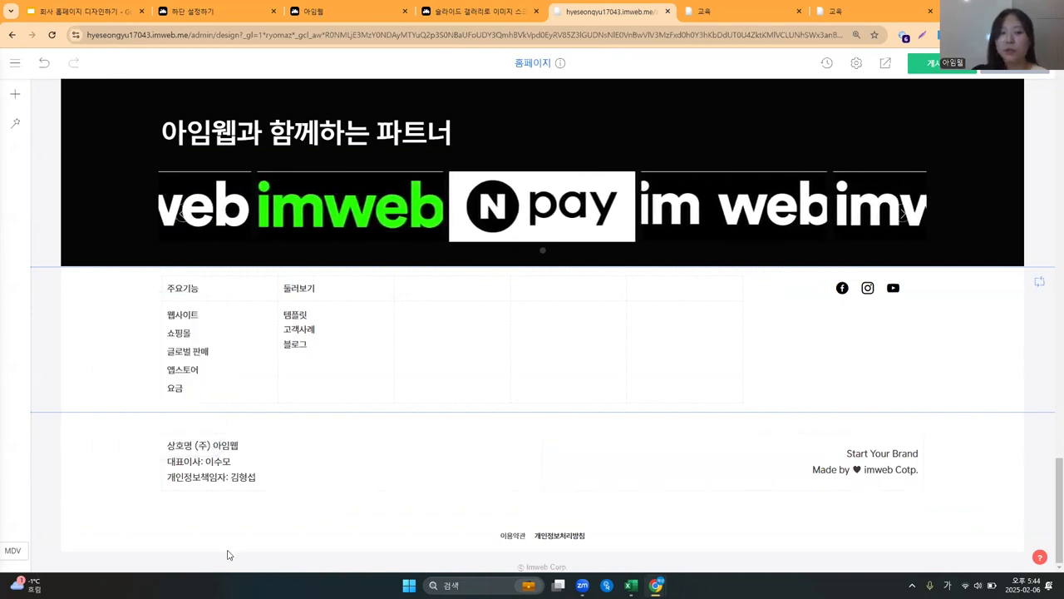
pyautogui.rightClick(101, 315)
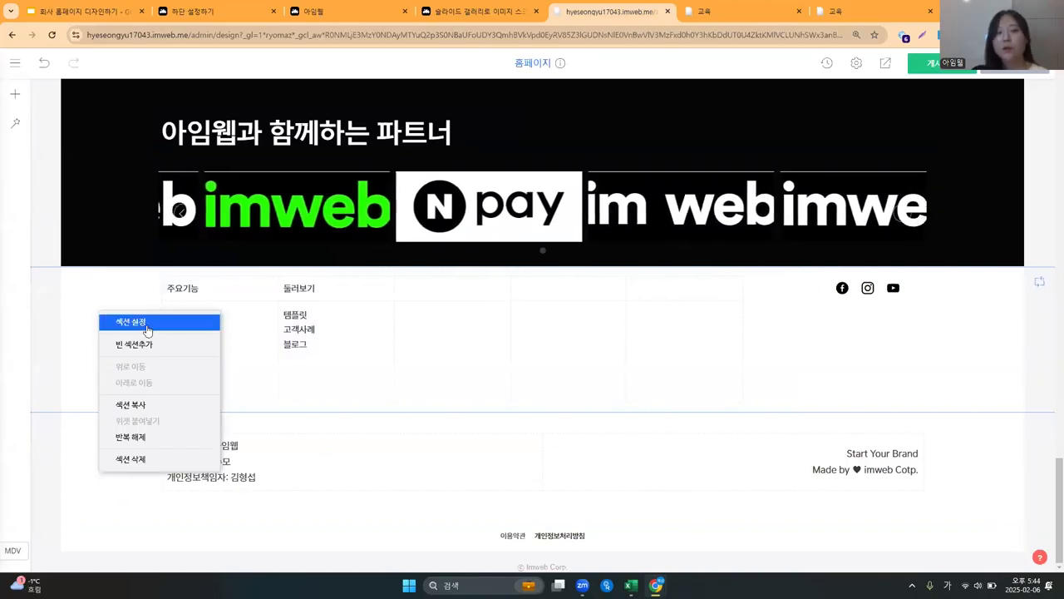
pyautogui.click(527, 352)
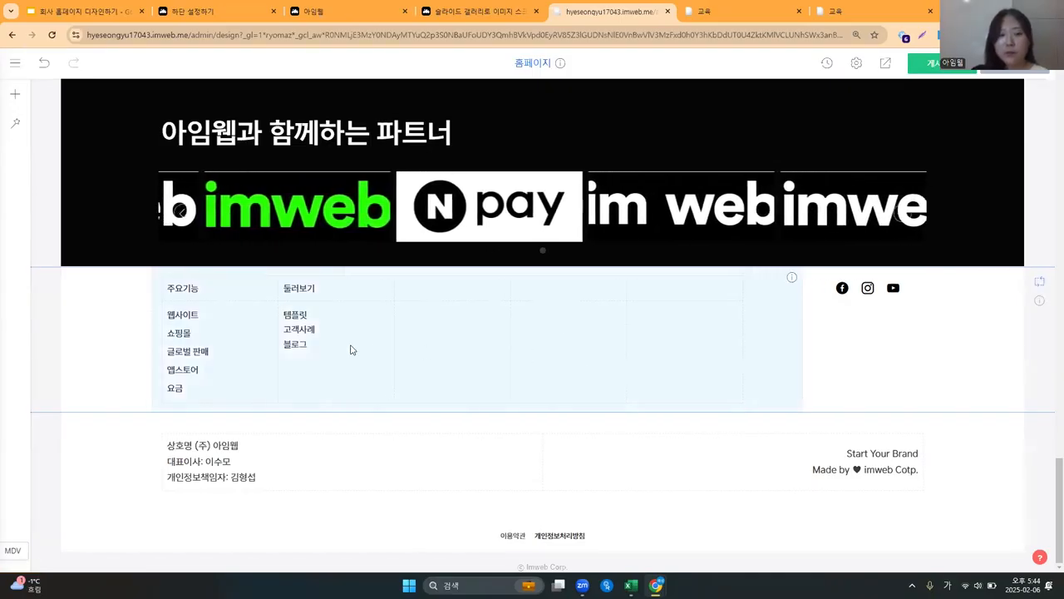
# Examine the grid of text cells that makes up the custom footer's link columns.
pyautogui.click(351, 351)
pyautogui.click(310, 342)
pyautogui.click(257, 291)
pyautogui.click(299, 336)
pyautogui.click(333, 295)
pyautogui.click(428, 291)
pyautogui.click(450, 341)
pyautogui.click(566, 288)
pyautogui.click(343, 316)
# Try to link the footer heading '둘러보기' to an imweb FAQ URL, checking where a footer link on the original homepage leads.
pyautogui.doubleClick(297, 290)
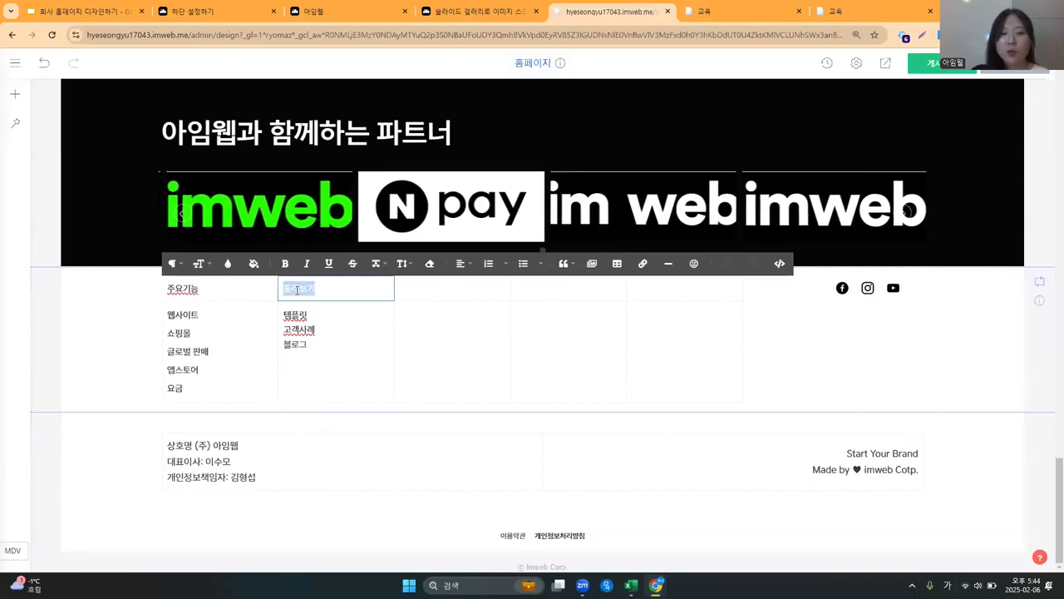
pyautogui.click(643, 263)
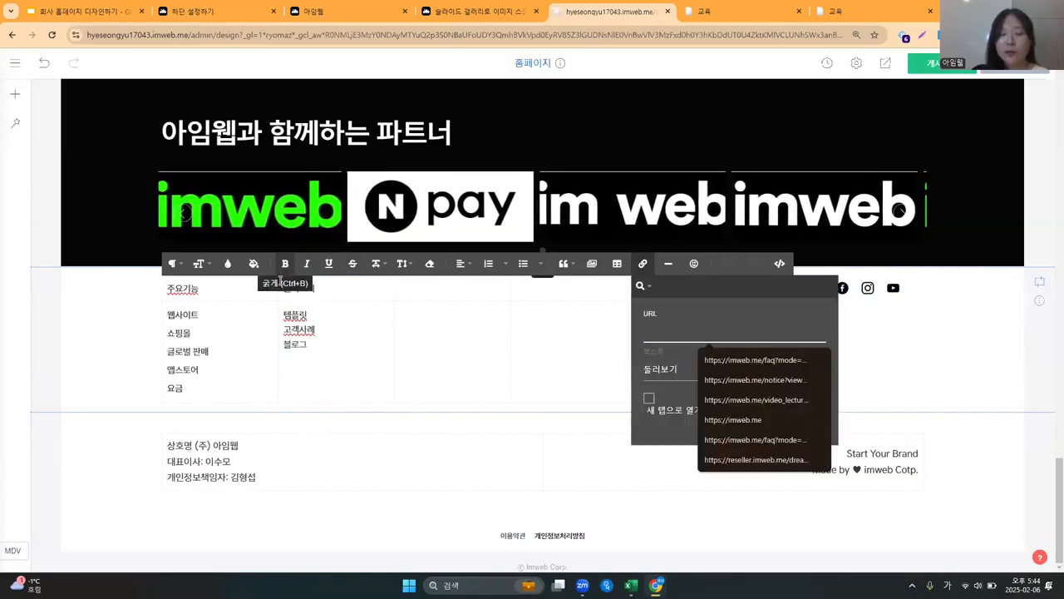
pyautogui.click(759, 363)
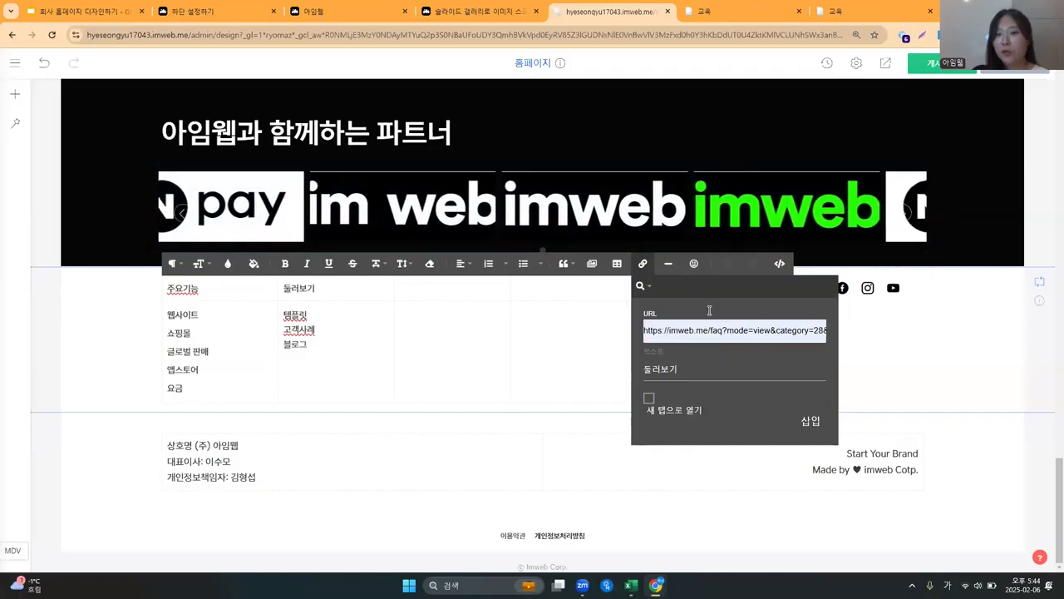
pyautogui.click(353, 6)
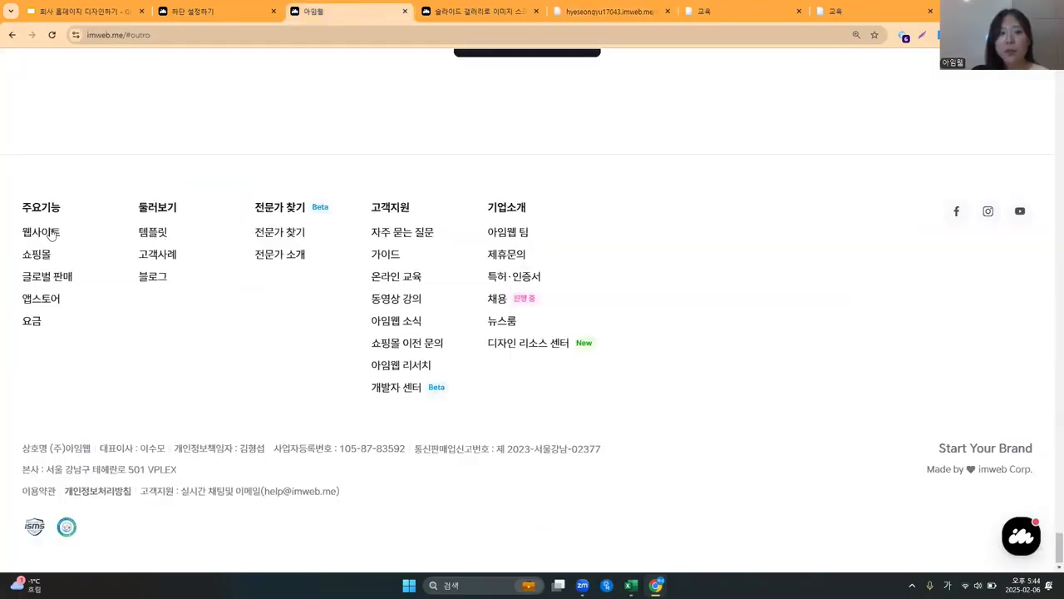
pyautogui.click(46, 260)
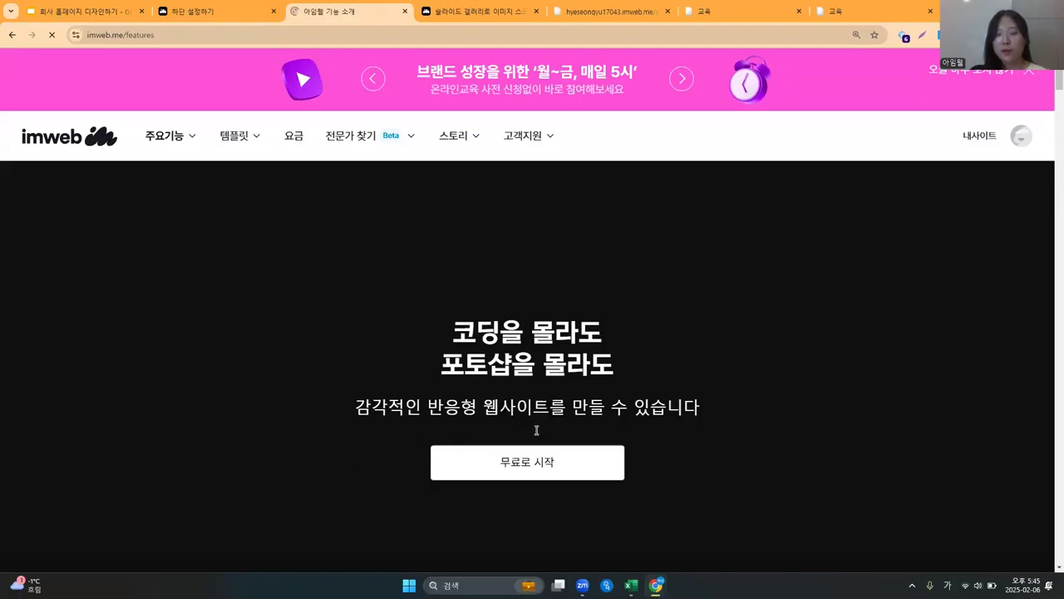
pyautogui.click(592, 10)
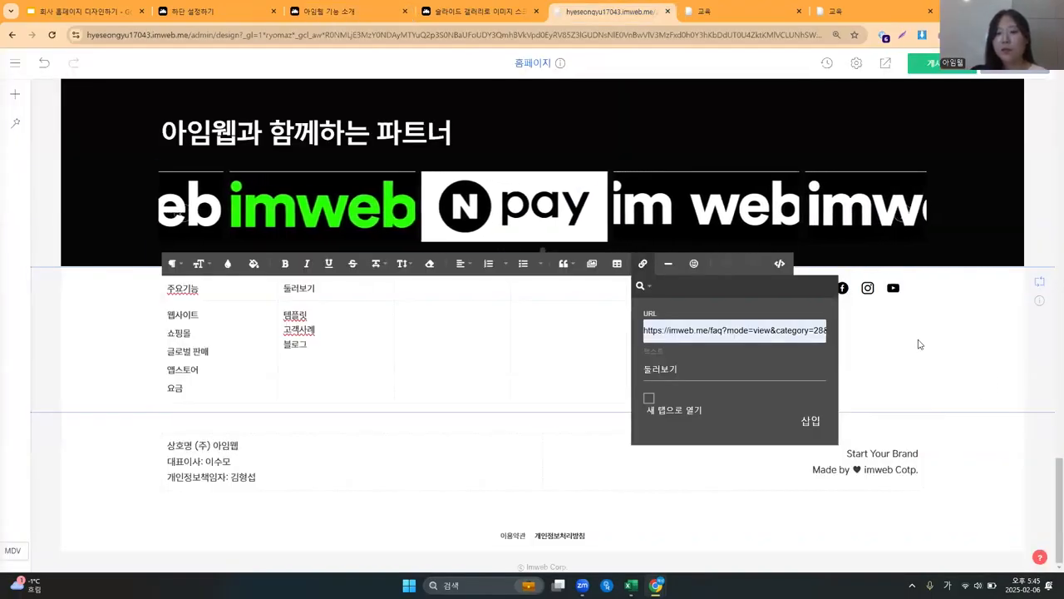
pyautogui.click(955, 335)
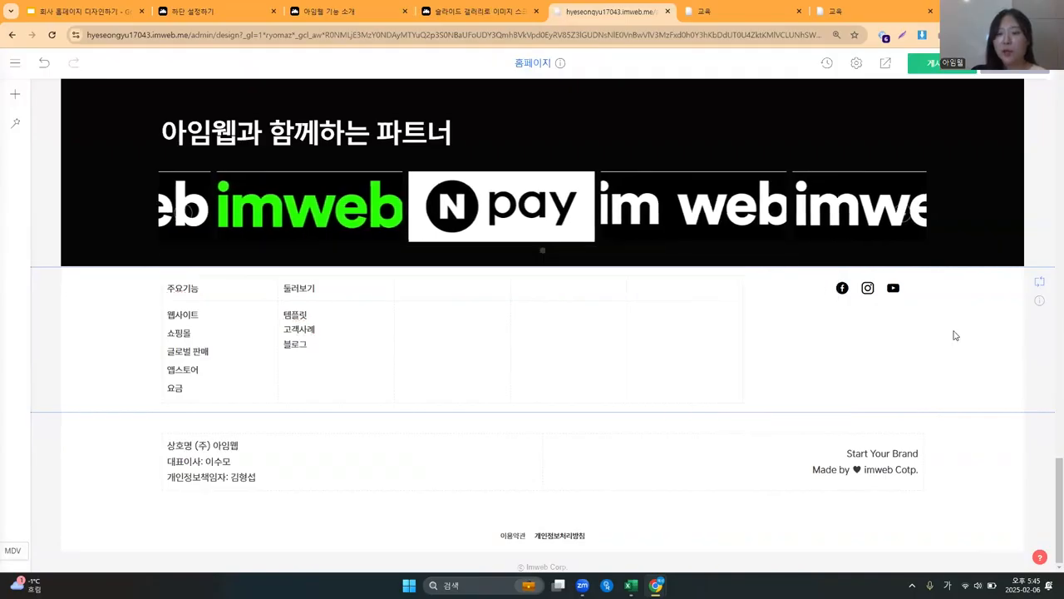
# Add a button to the footer's row of social icons and clear its default text.
pyautogui.rightClick(856, 284)
pyautogui.click(887, 291)
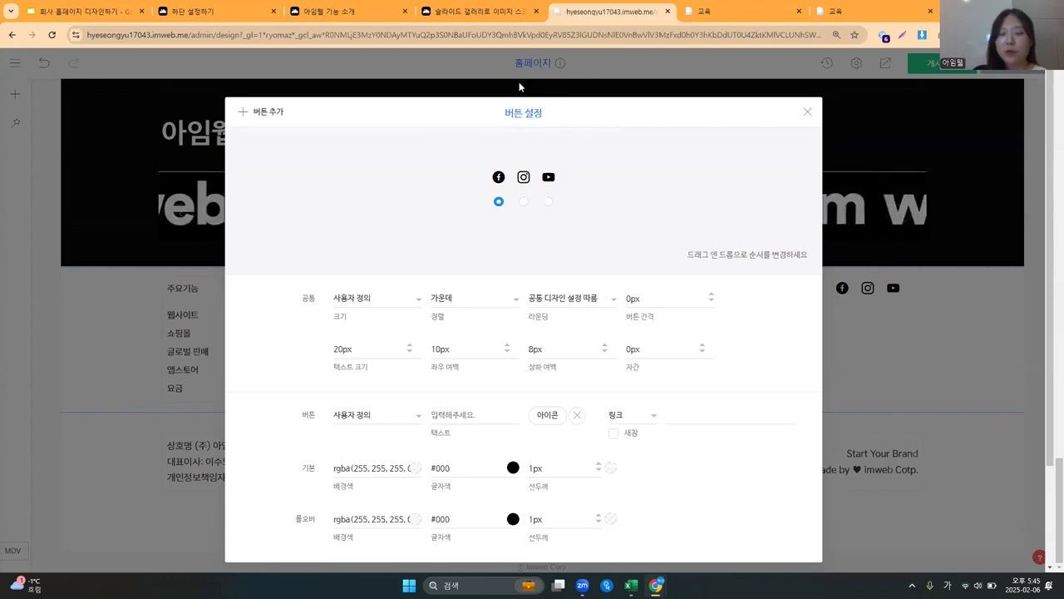
pyautogui.click(272, 114)
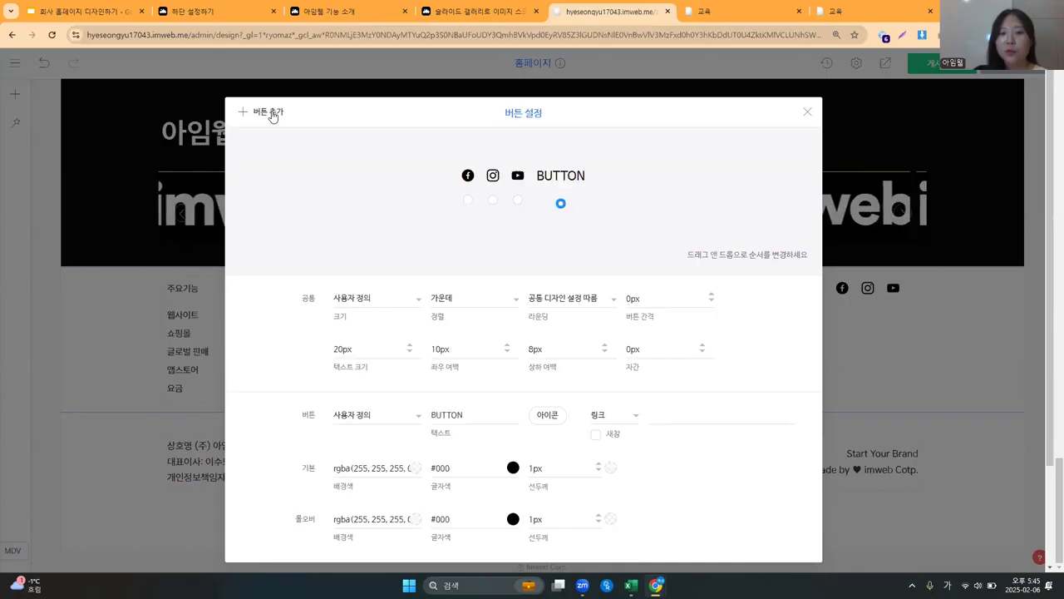
pyautogui.click(469, 178)
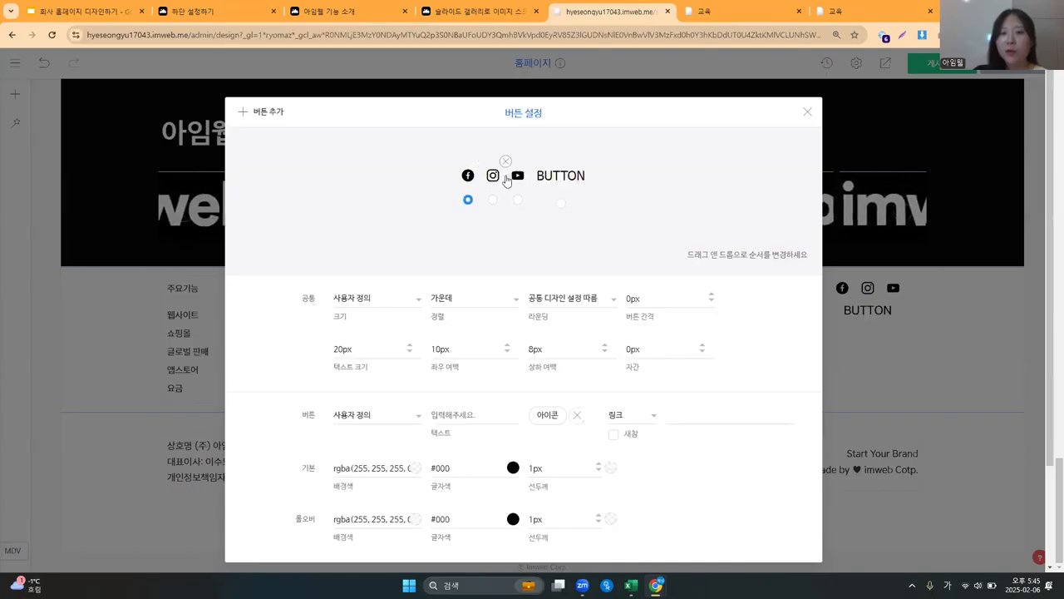
pyautogui.click(562, 182)
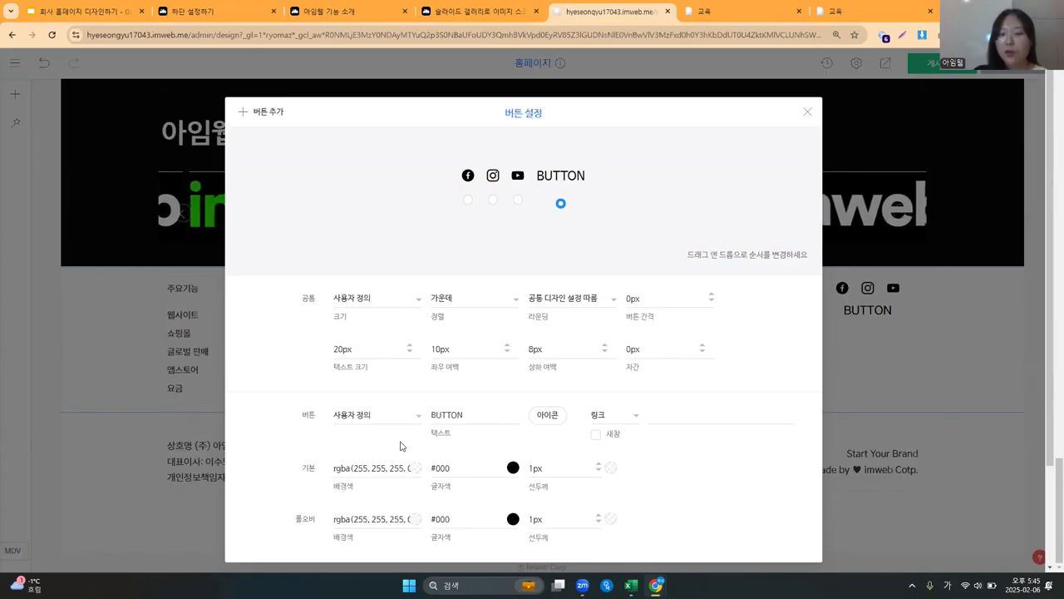
pyautogui.moveTo(491, 413); pyautogui.dragTo(422, 418)
pyautogui.press('BackSpace')
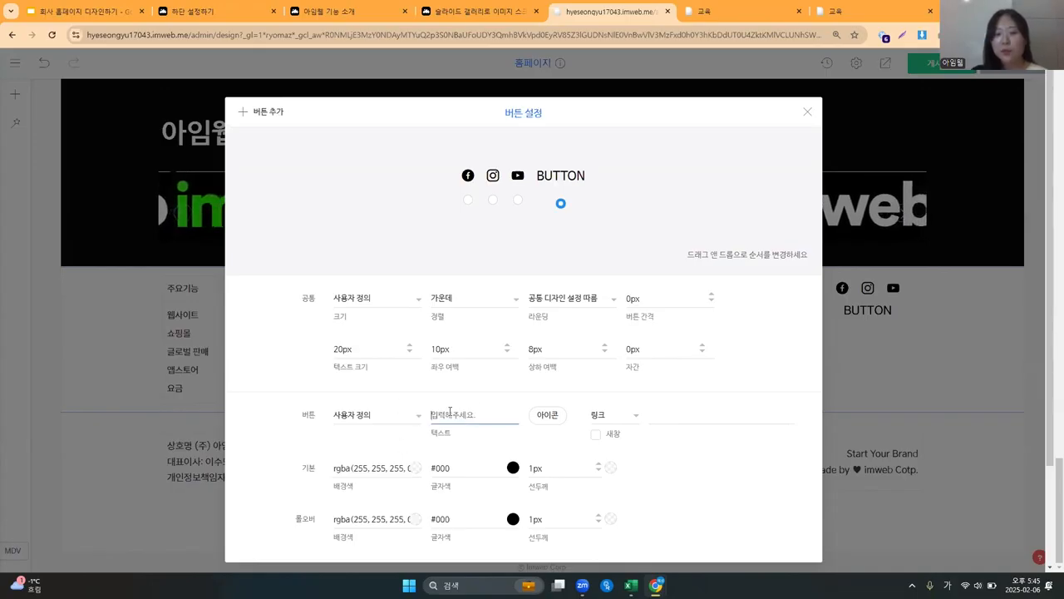
# Give the new button the Vimeo icon from the '소셜/브랜드' icon category.
pyautogui.click(548, 415)
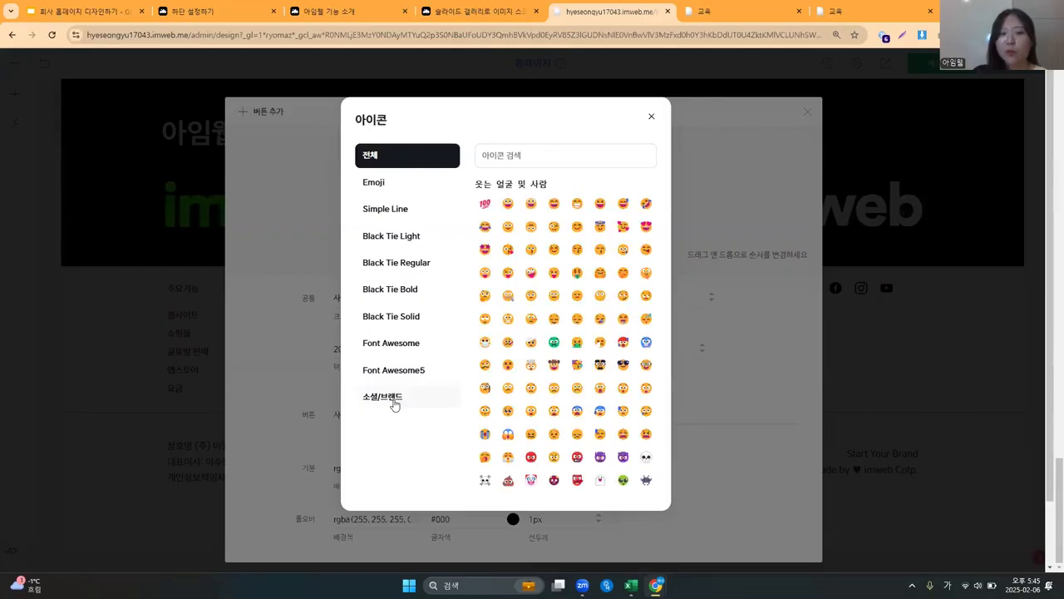
pyautogui.click(407, 276)
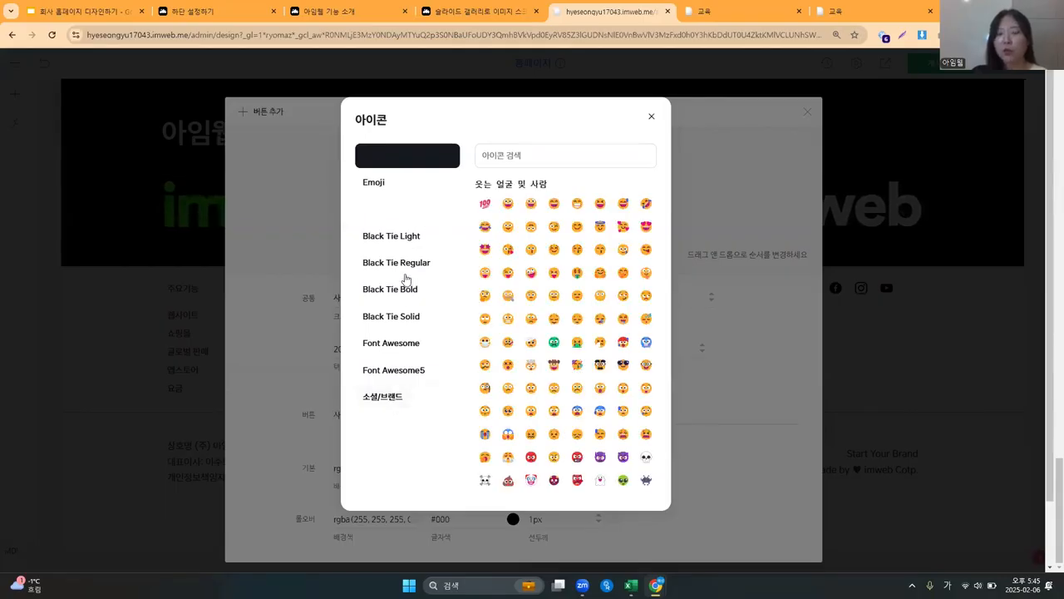
pyautogui.click(414, 383)
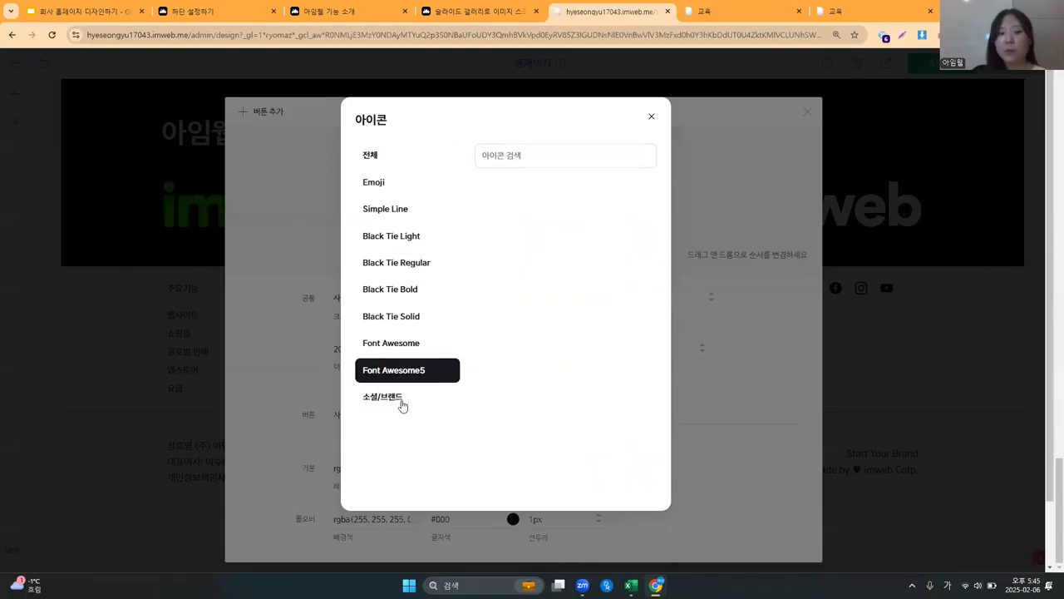
pyautogui.click(397, 405)
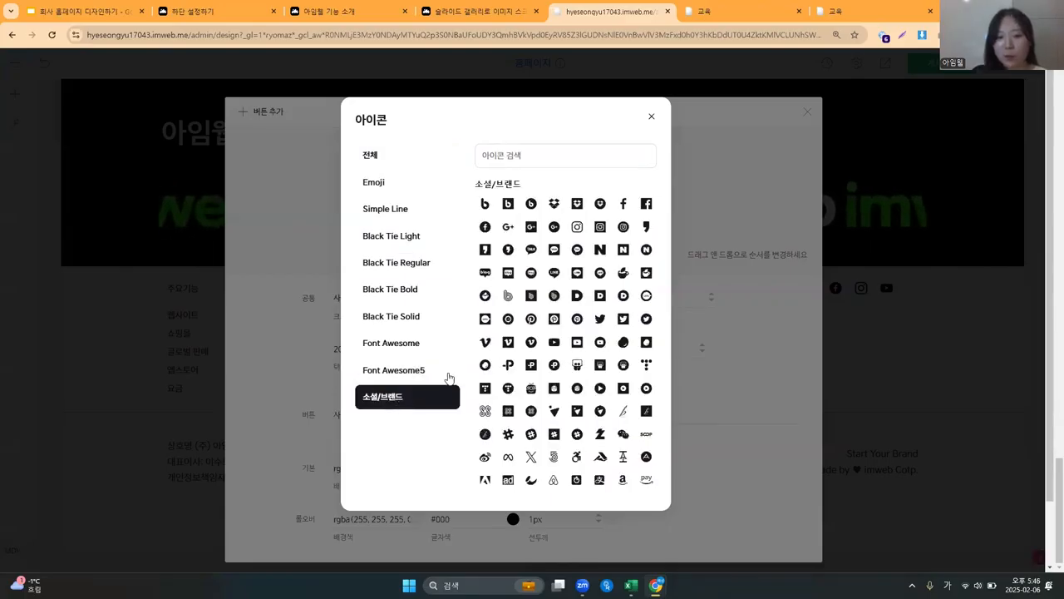
pyautogui.click(486, 344)
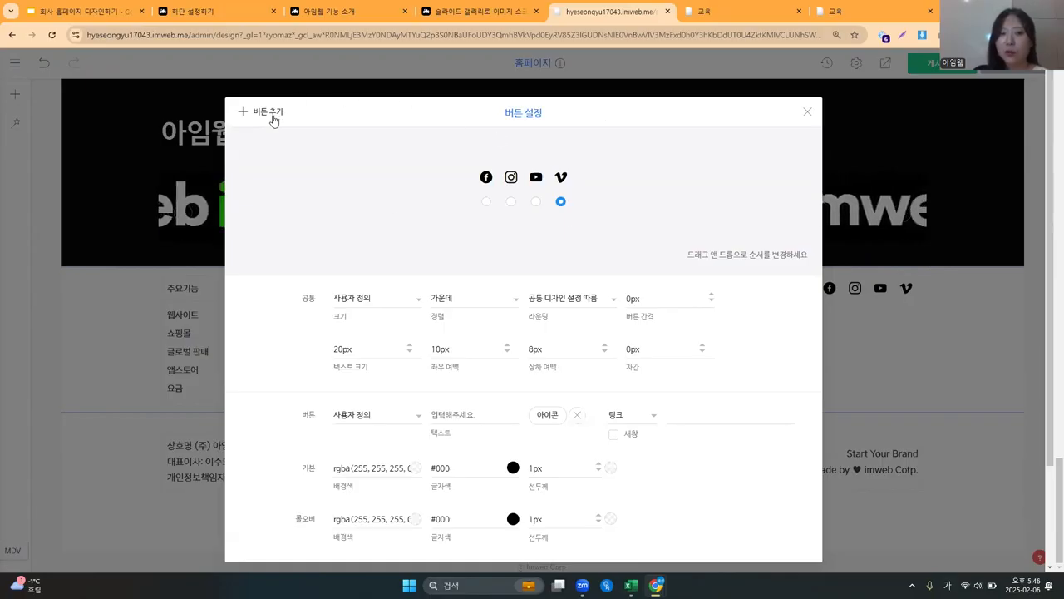
# Examine the settings shared by all social buttons and those of the individual button, then close the button settings.
pyautogui.moveTo(511, 184)
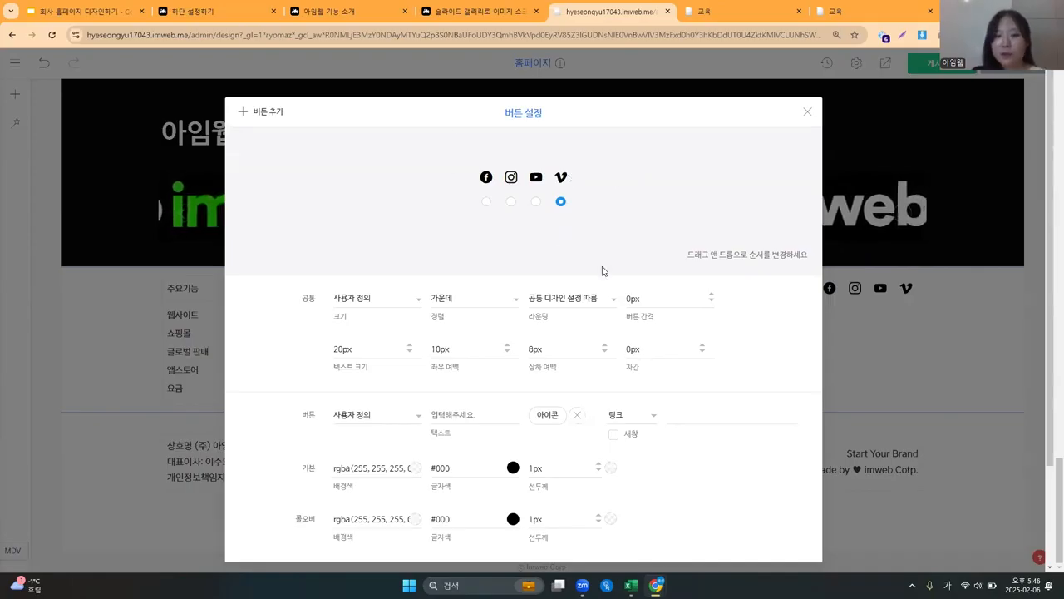
pyautogui.scroll(-2, 361, 288)
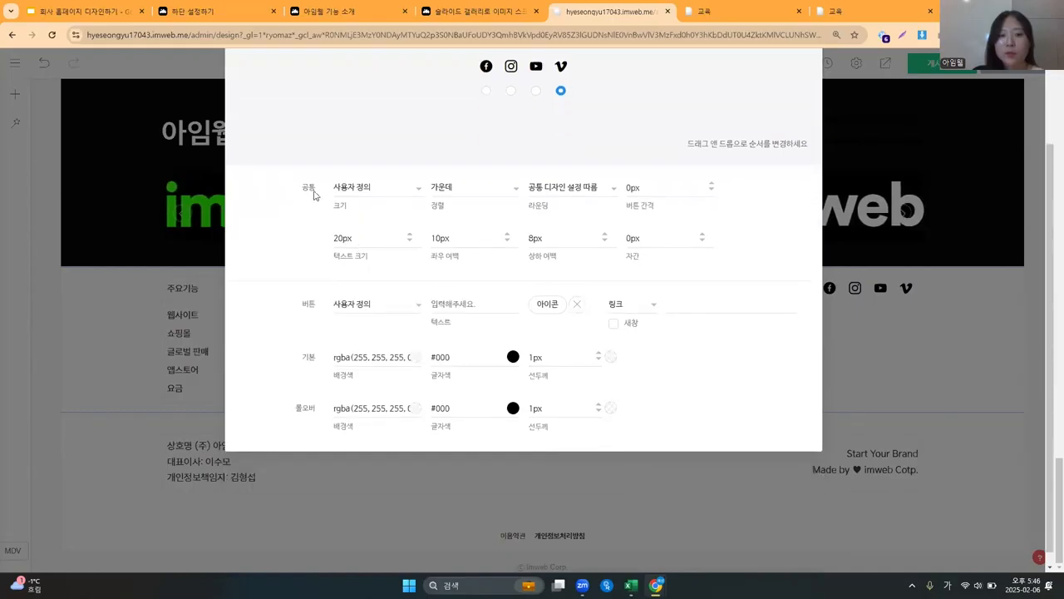
pyautogui.doubleClick(324, 192)
pyautogui.moveTo(335, 321); pyautogui.dragTo(360, 322)
pyautogui.click(379, 325)
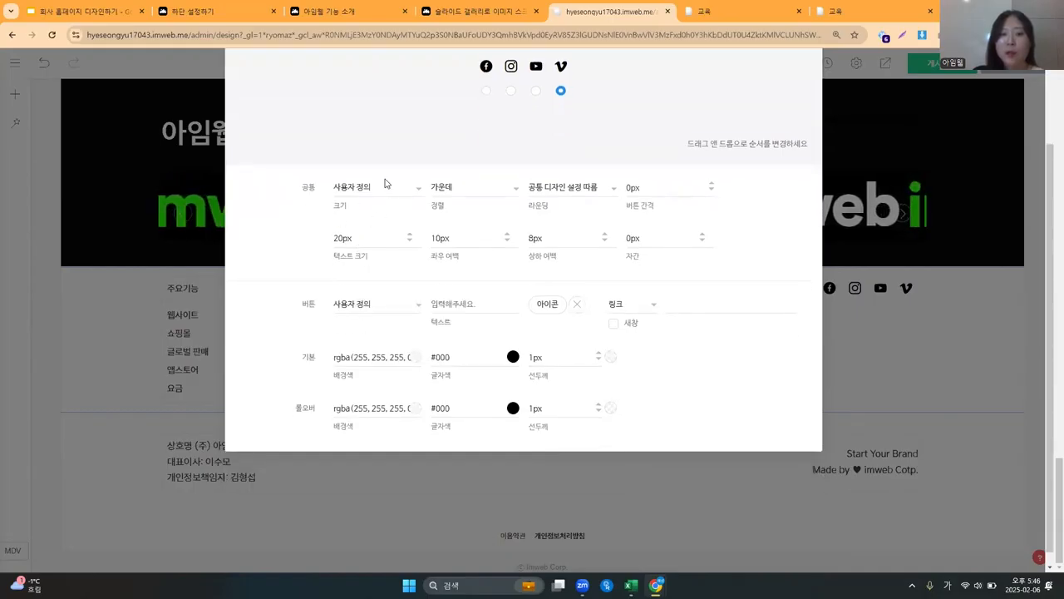
pyautogui.scroll(2, 375, 218)
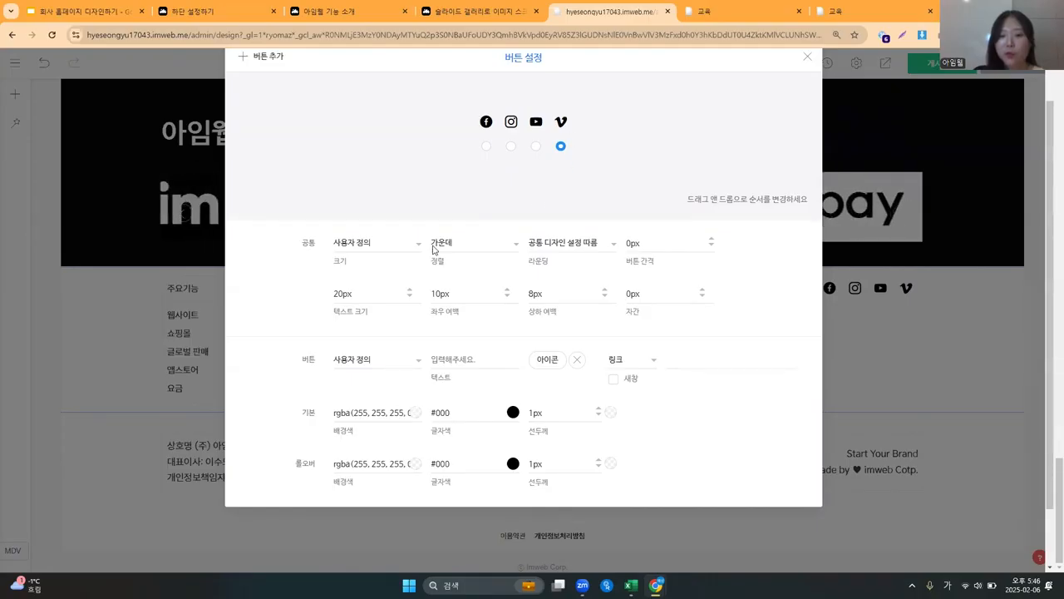
pyautogui.scroll(1, 487, 458)
pyautogui.scroll(-1, 486, 456)
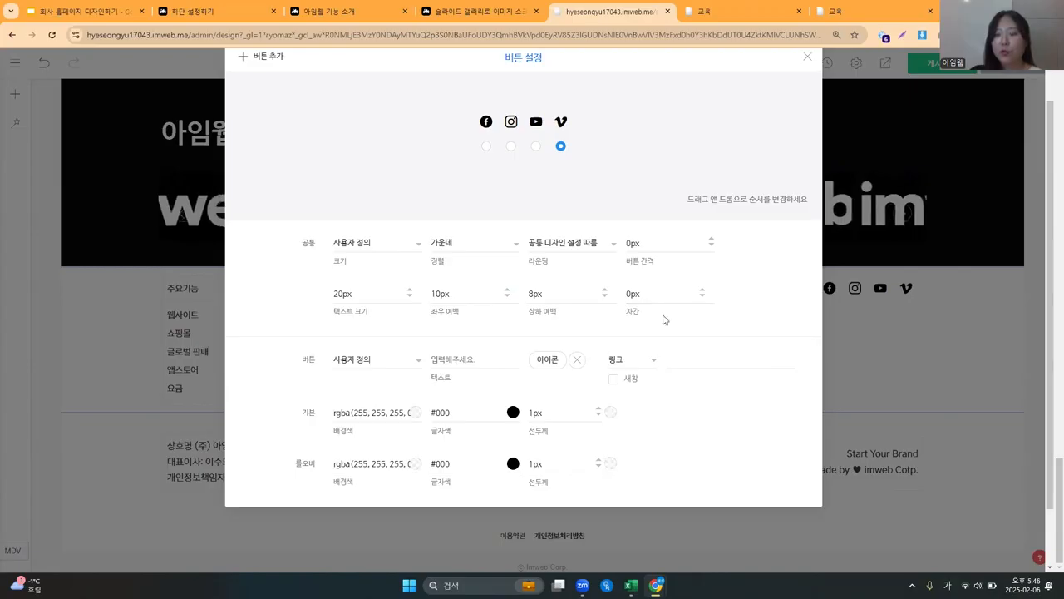
pyautogui.click(903, 315)
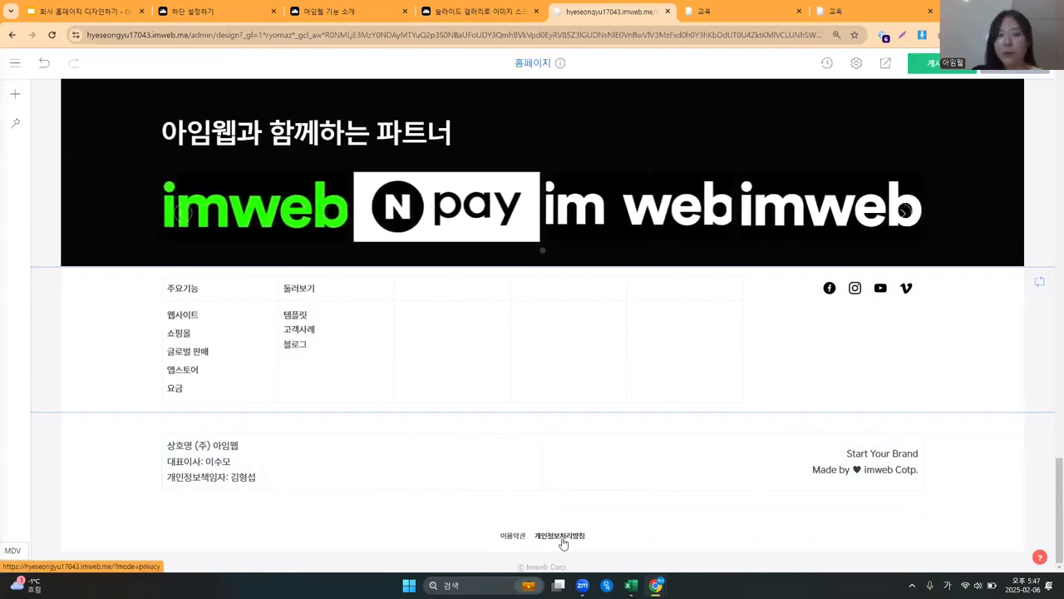
# Hide '하단 메뉴' in the footer's display elements and save the footer design settings.
pyautogui.rightClick(111, 284)
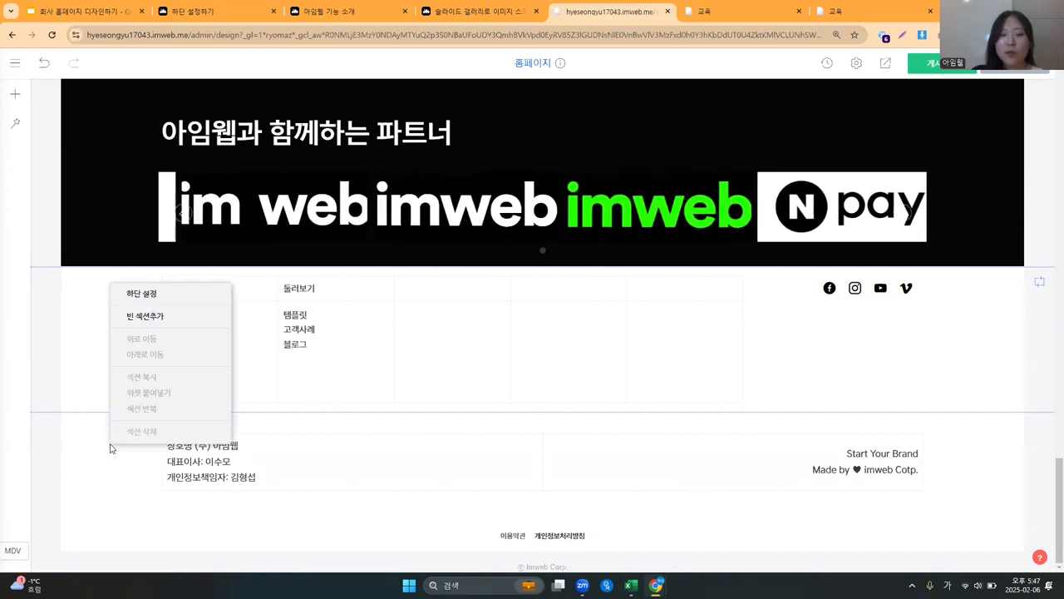
pyautogui.click(154, 292)
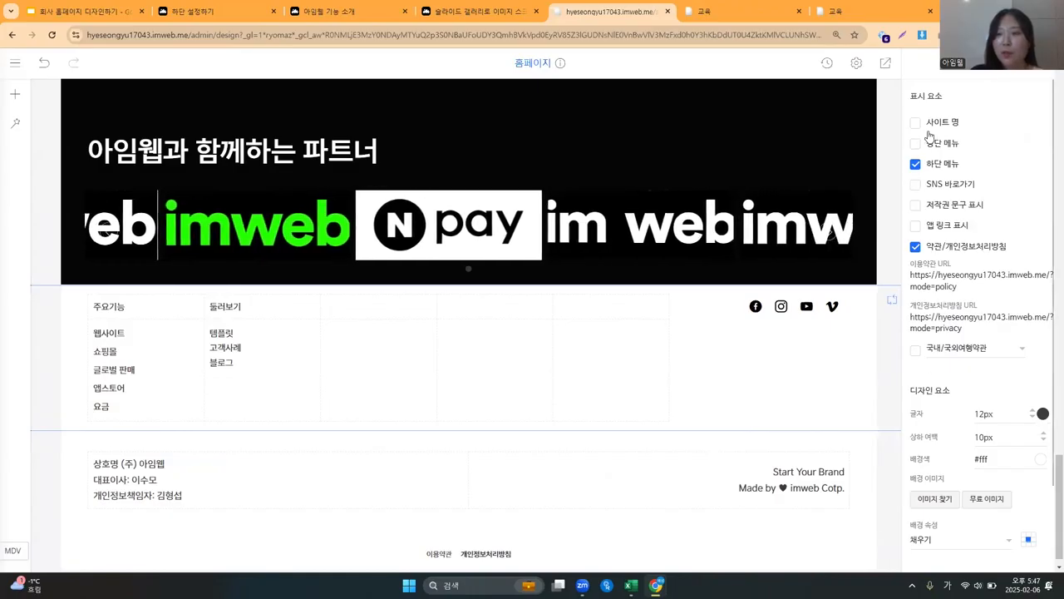
pyautogui.click(915, 164)
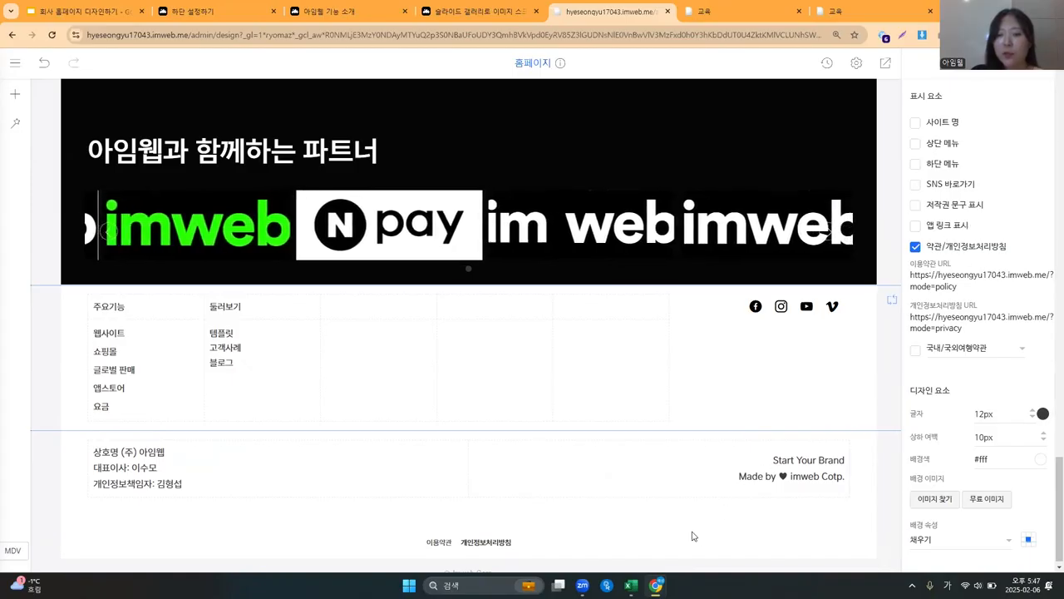
pyautogui.scroll(-1, 488, 549)
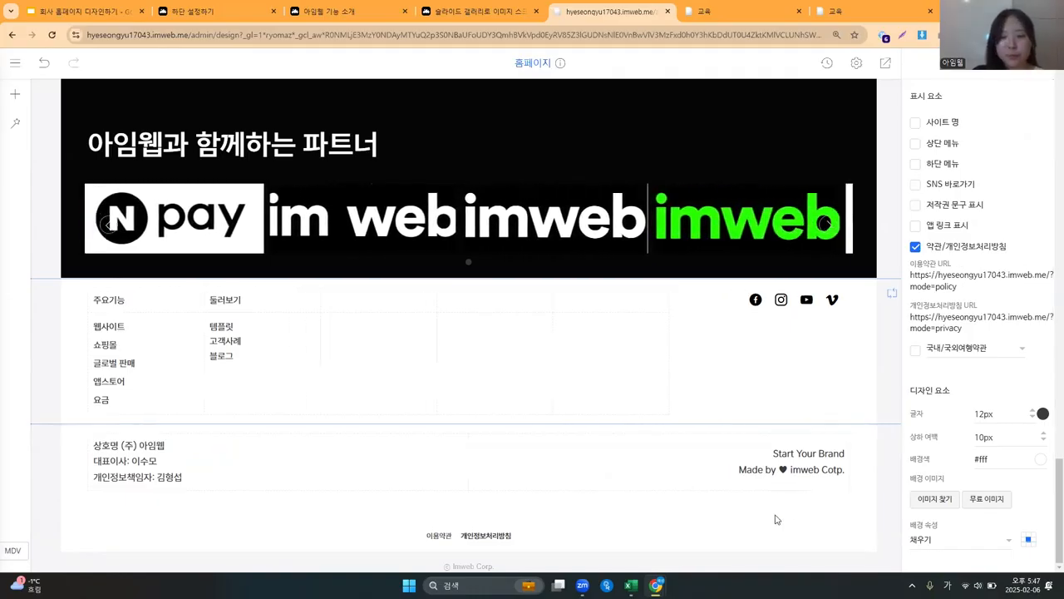
pyautogui.click(671, 344)
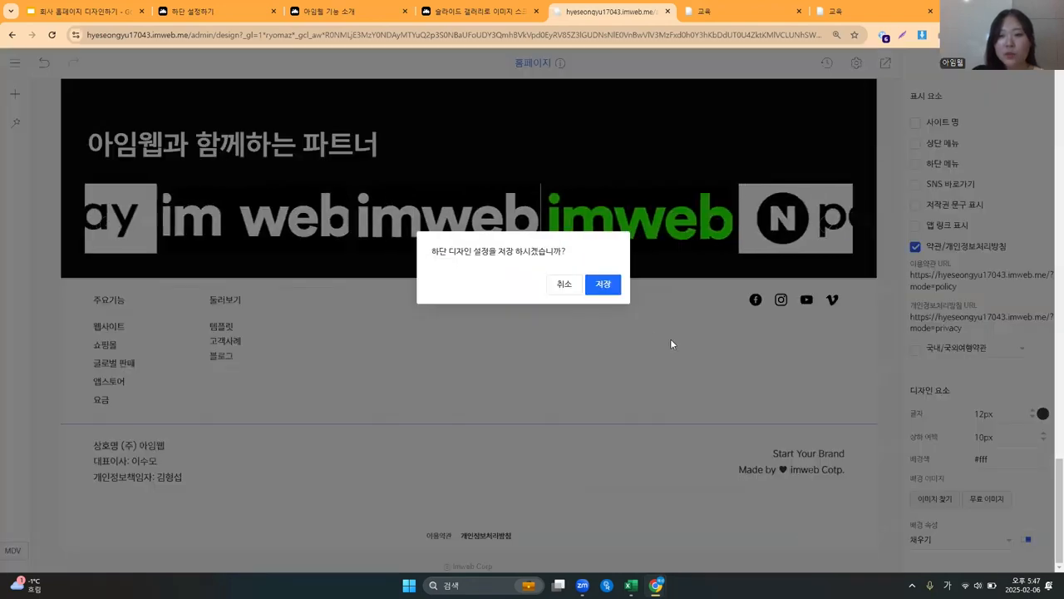
pyautogui.click(602, 283)
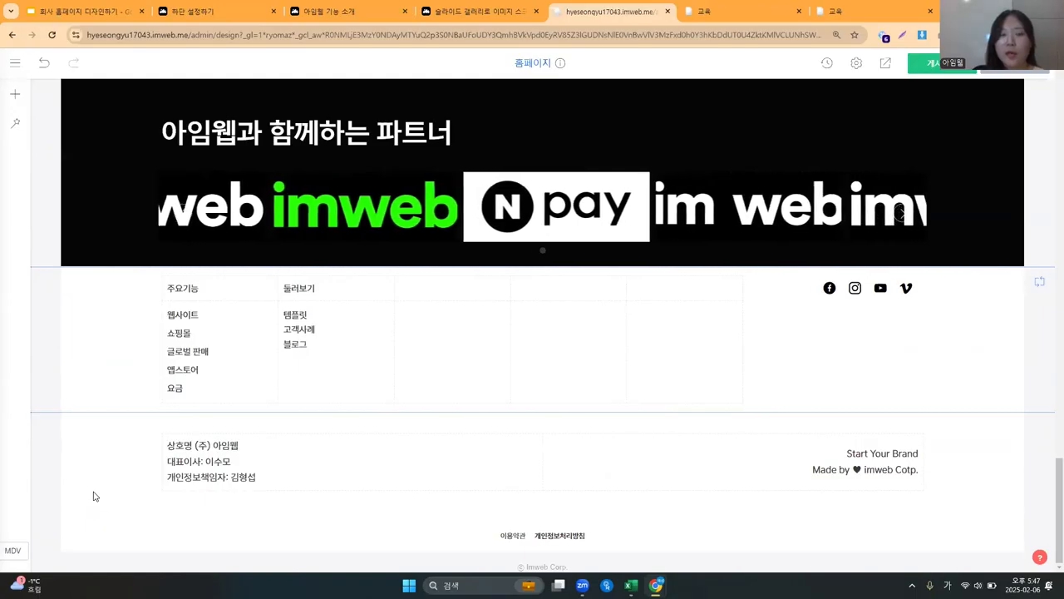
# Open the '커스텀 하단 만들기' guide from the footer slide and read its '1단계: 하단 숨기기' instructions.
pyautogui.click(81, 8)
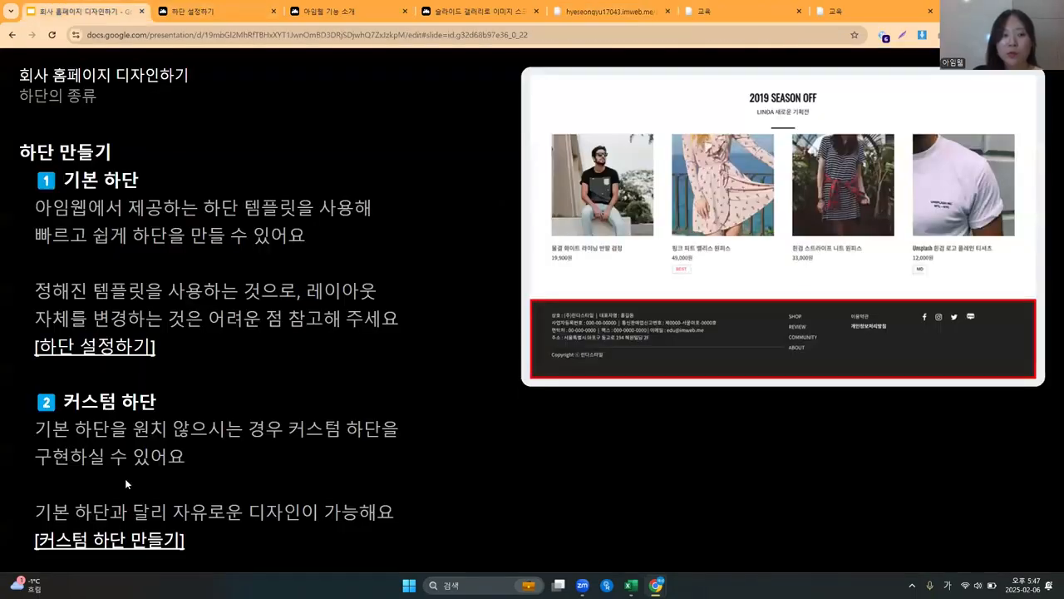
pyautogui.click(182, 483)
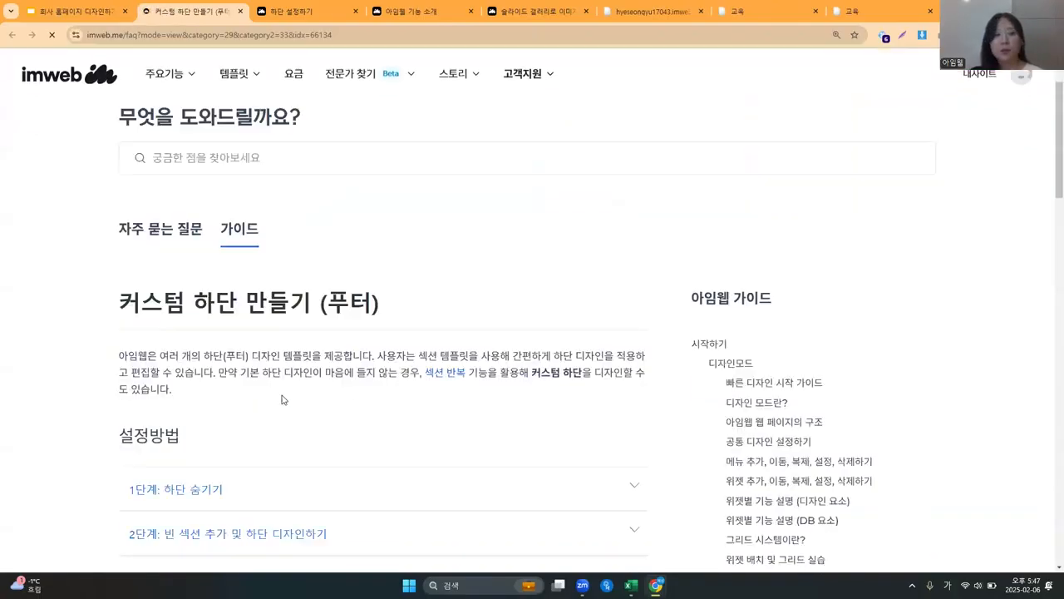
pyautogui.scroll(-3, 280, 397)
pyautogui.click(207, 269)
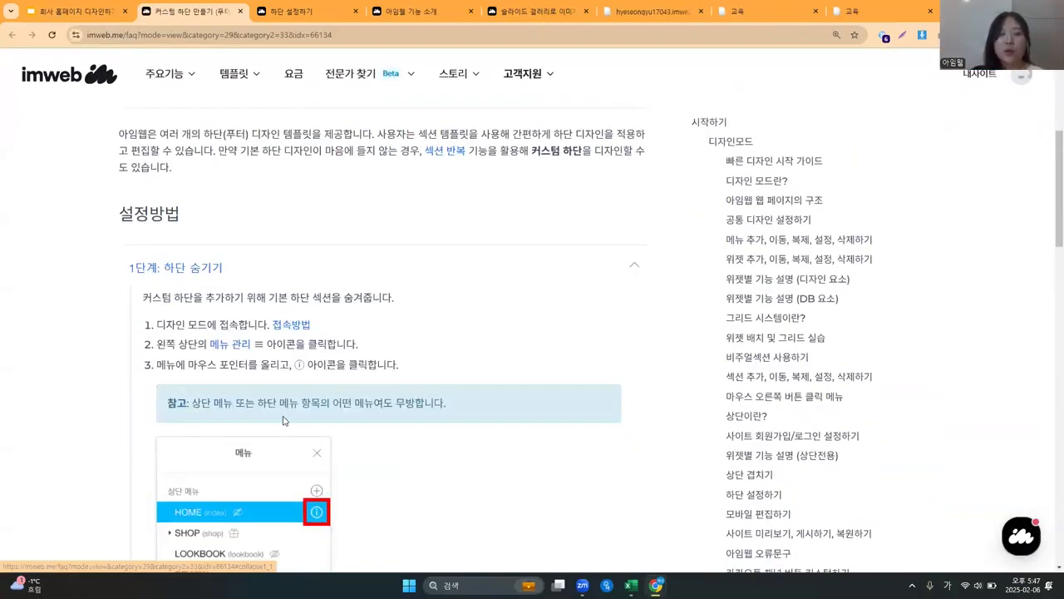
pyautogui.scroll(-1, 385, 347)
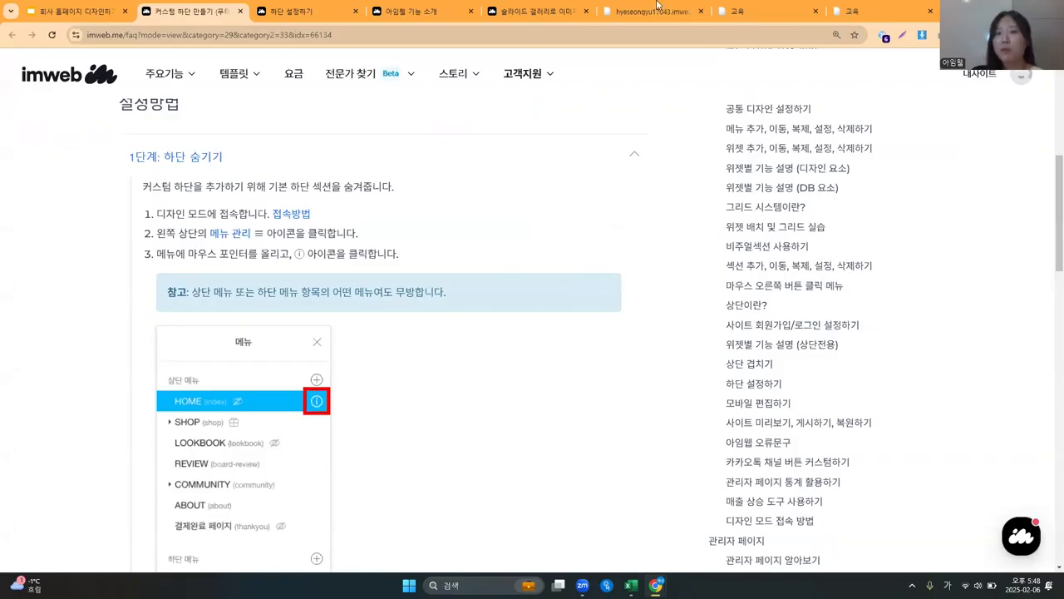
# Switch to the site editor and enable '하단 숨김' in the menu settings of the '홈페이지' page.
pyautogui.click(657, 10)
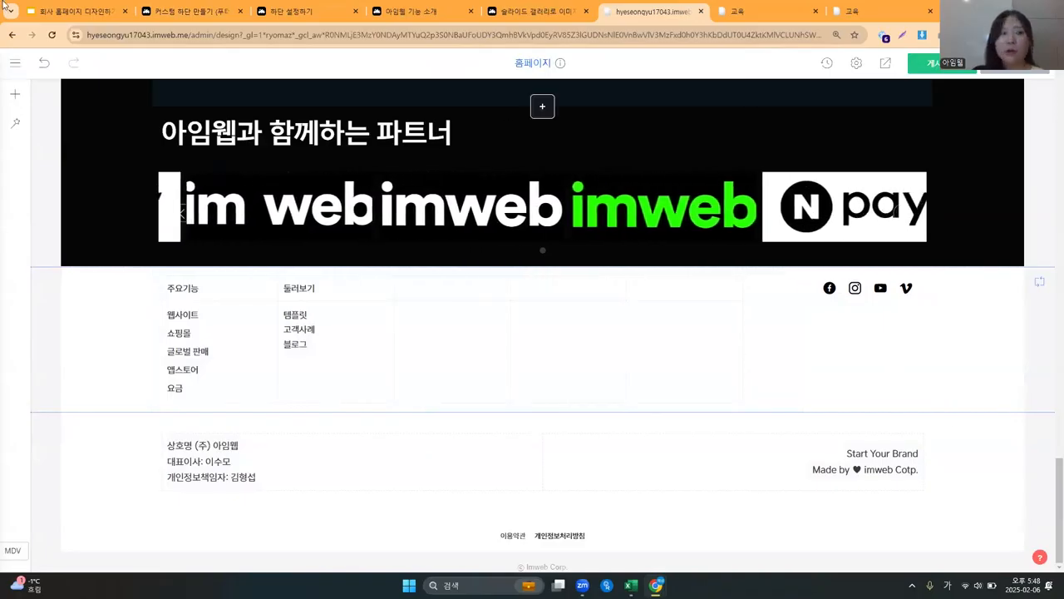
pyautogui.click(14, 66)
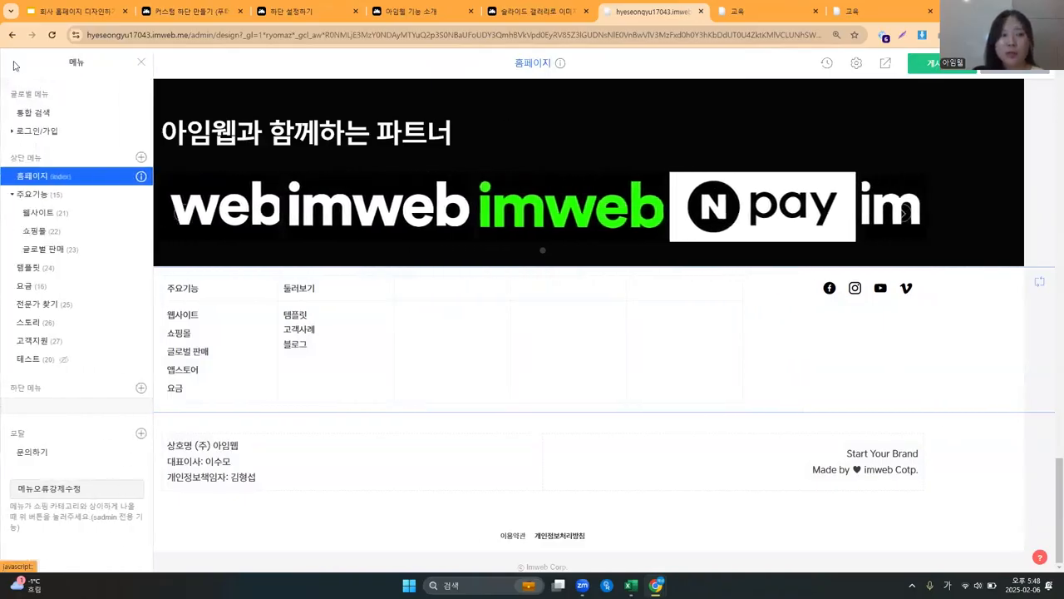
pyautogui.rightClick(55, 178)
pyautogui.click(87, 190)
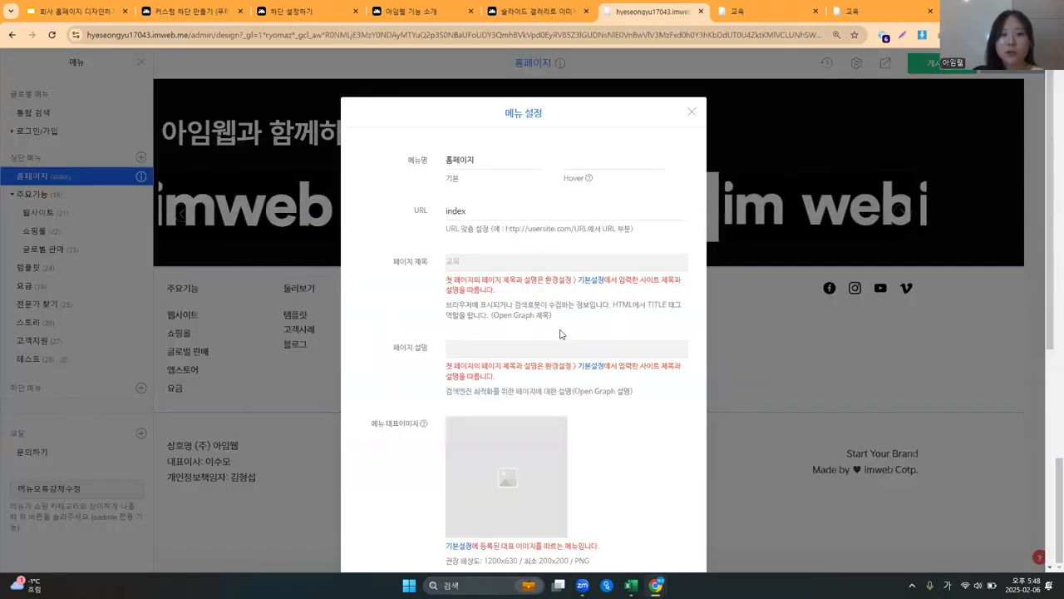
pyautogui.scroll(-5, 566, 357)
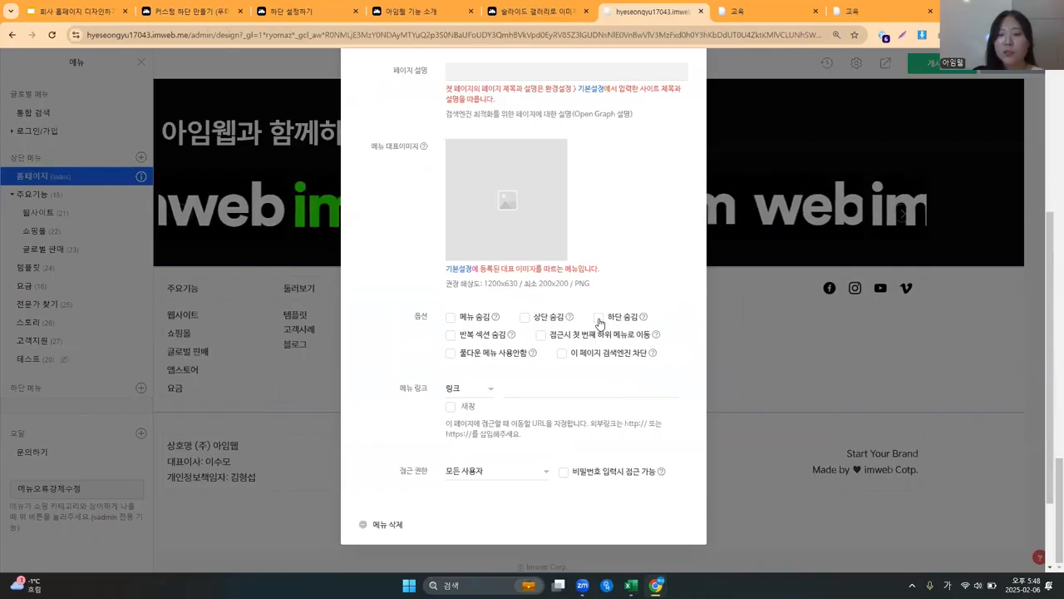
pyautogui.click(598, 317)
pyautogui.scroll(-2, 831, 515)
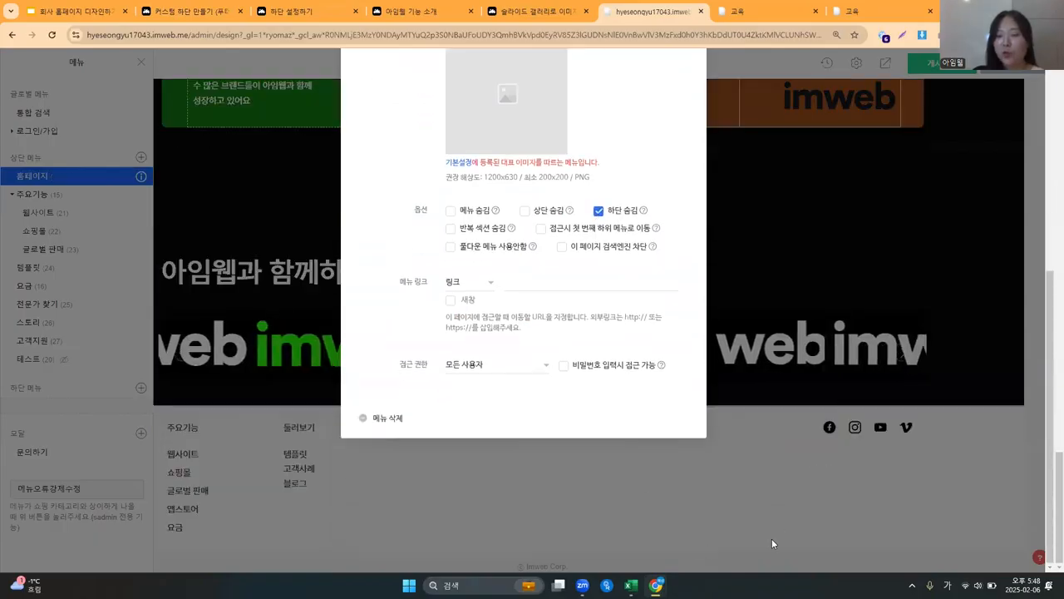
# Disable '하단 숨김' for the '홈페이지' page again, then close its menu settings and the site's menu list.
pyautogui.click(599, 211)
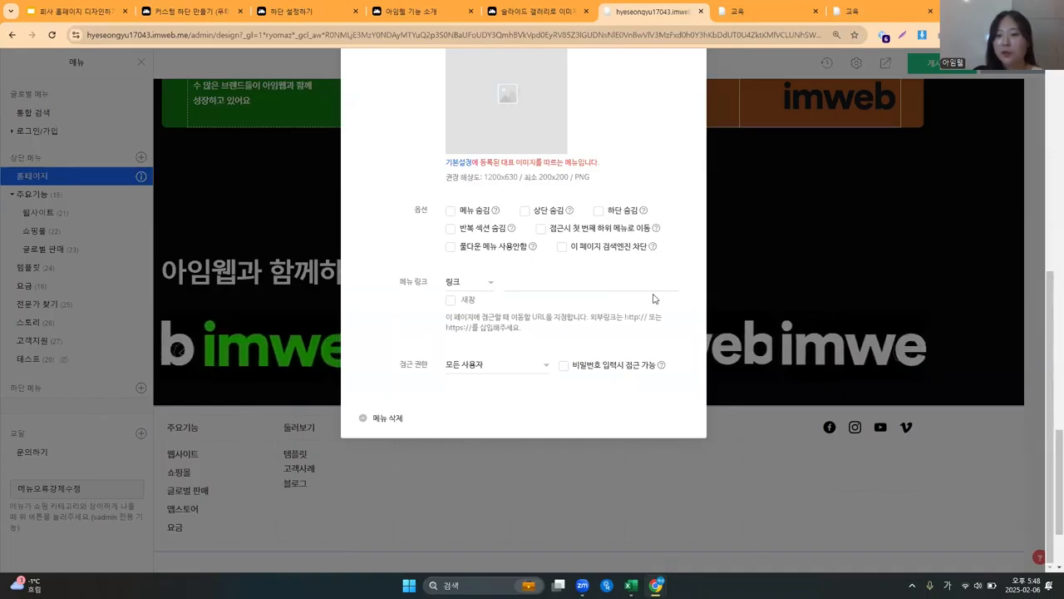
pyautogui.click(795, 315)
pyautogui.scroll(-2, 802, 399)
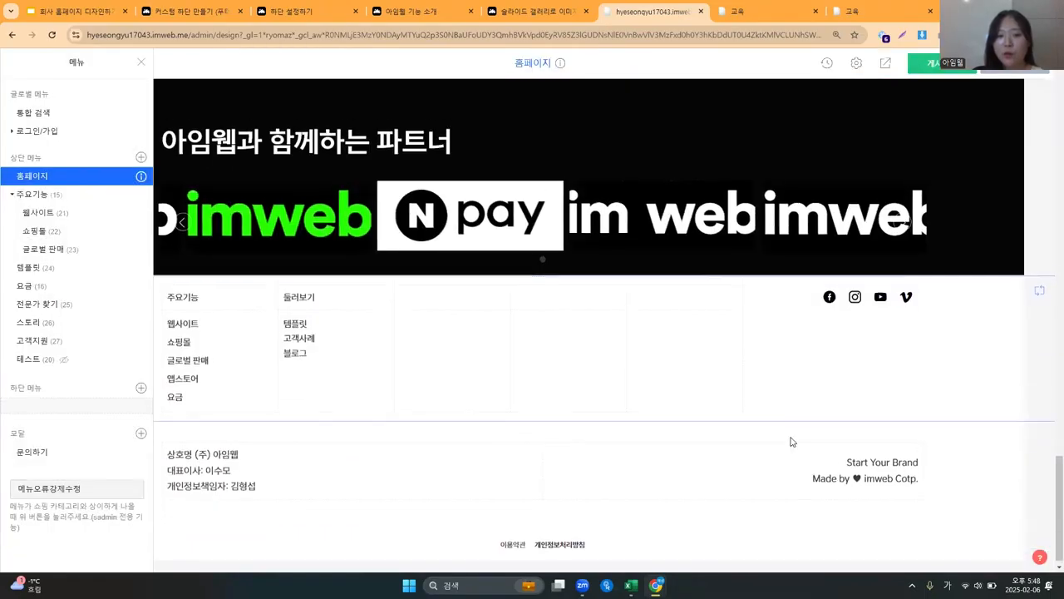
pyautogui.click(1014, 364)
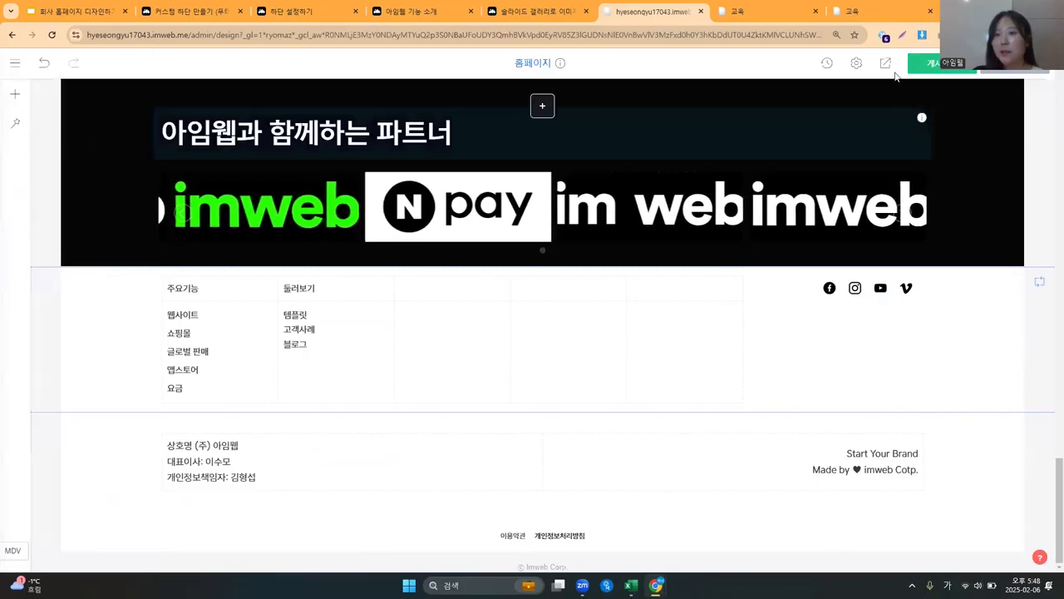
# Open the site preview from the editor, then switch to the Google Slides presentation.
pyautogui.click(886, 64)
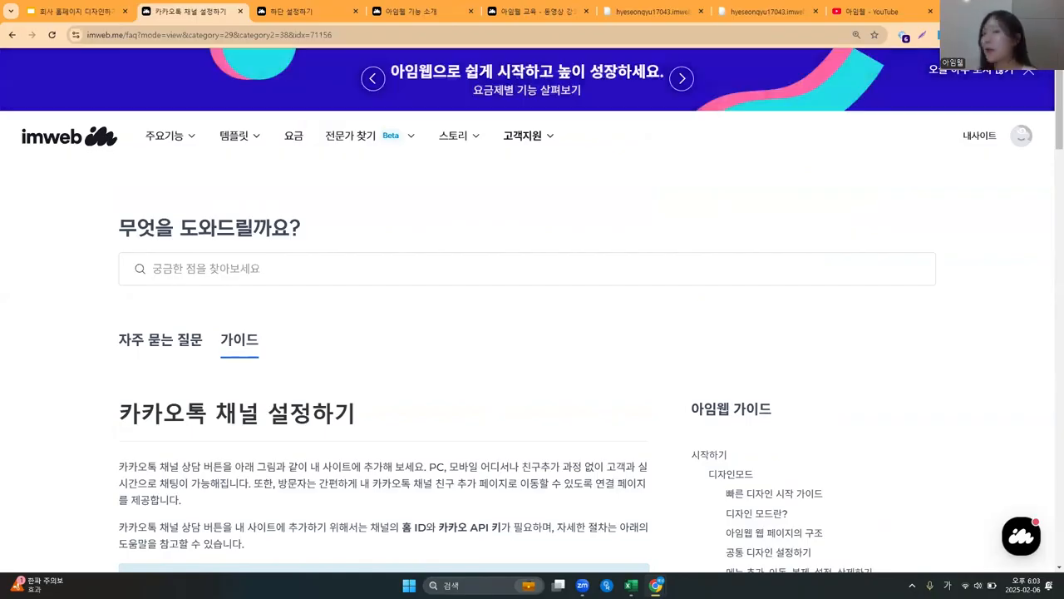
pyautogui.click(75, 11)
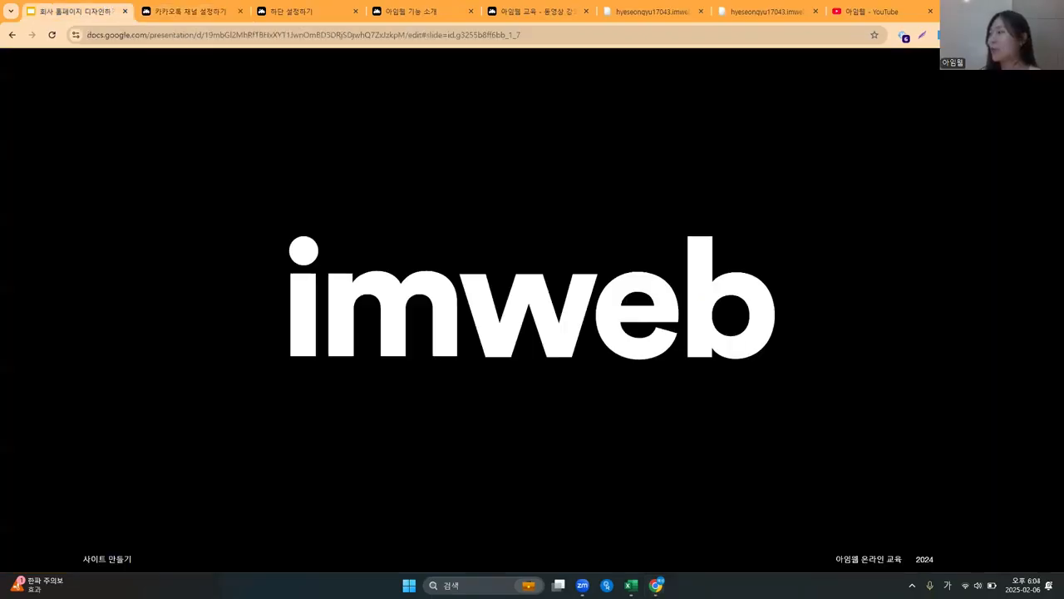